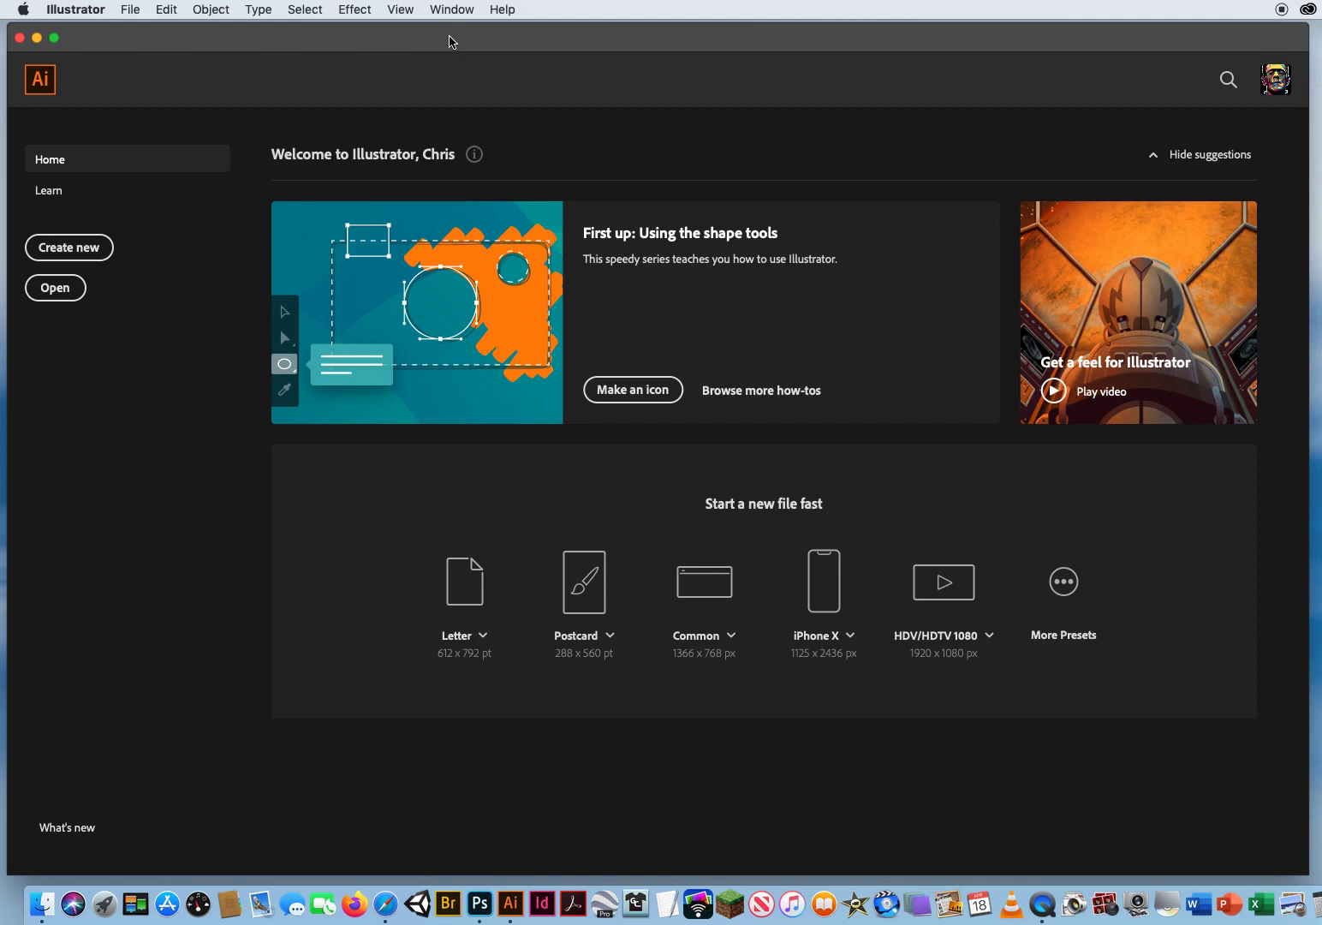
- Create a new Letter-size print document measured in inches and dismiss the welcome tour
click(130, 11)
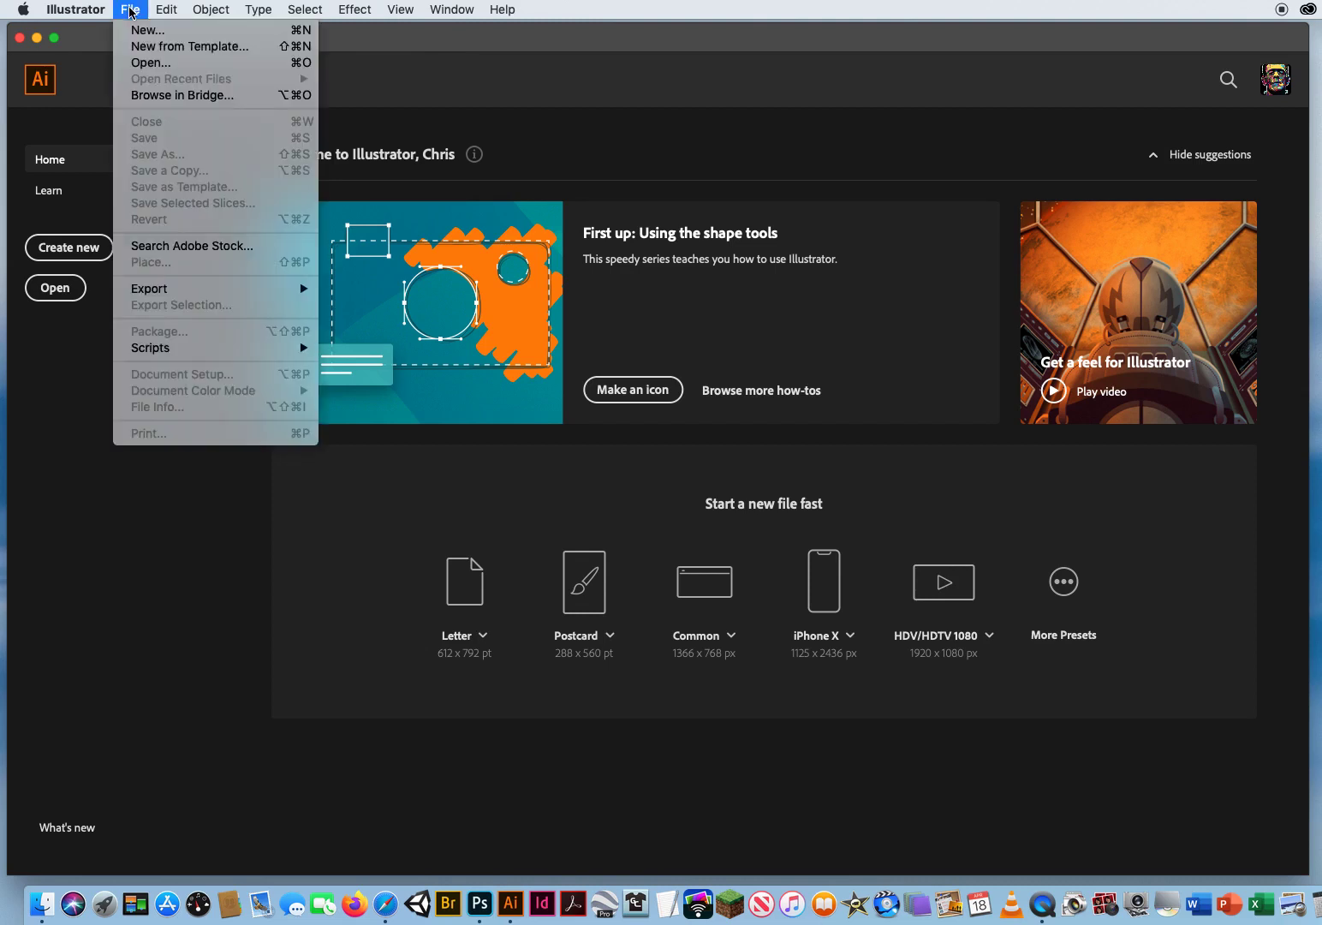
click(137, 30)
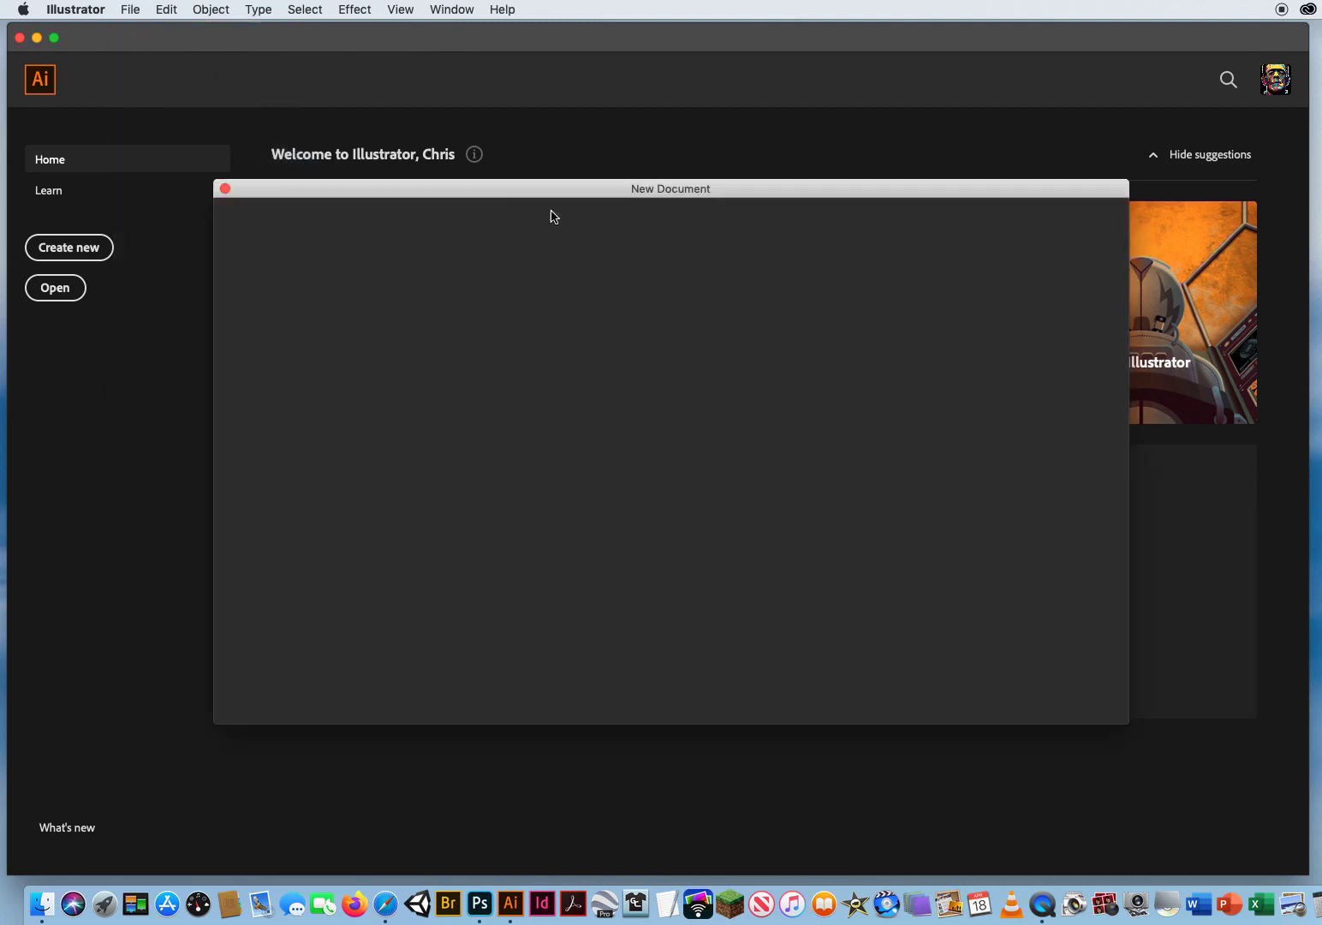
drag(574, 189, 590, 169)
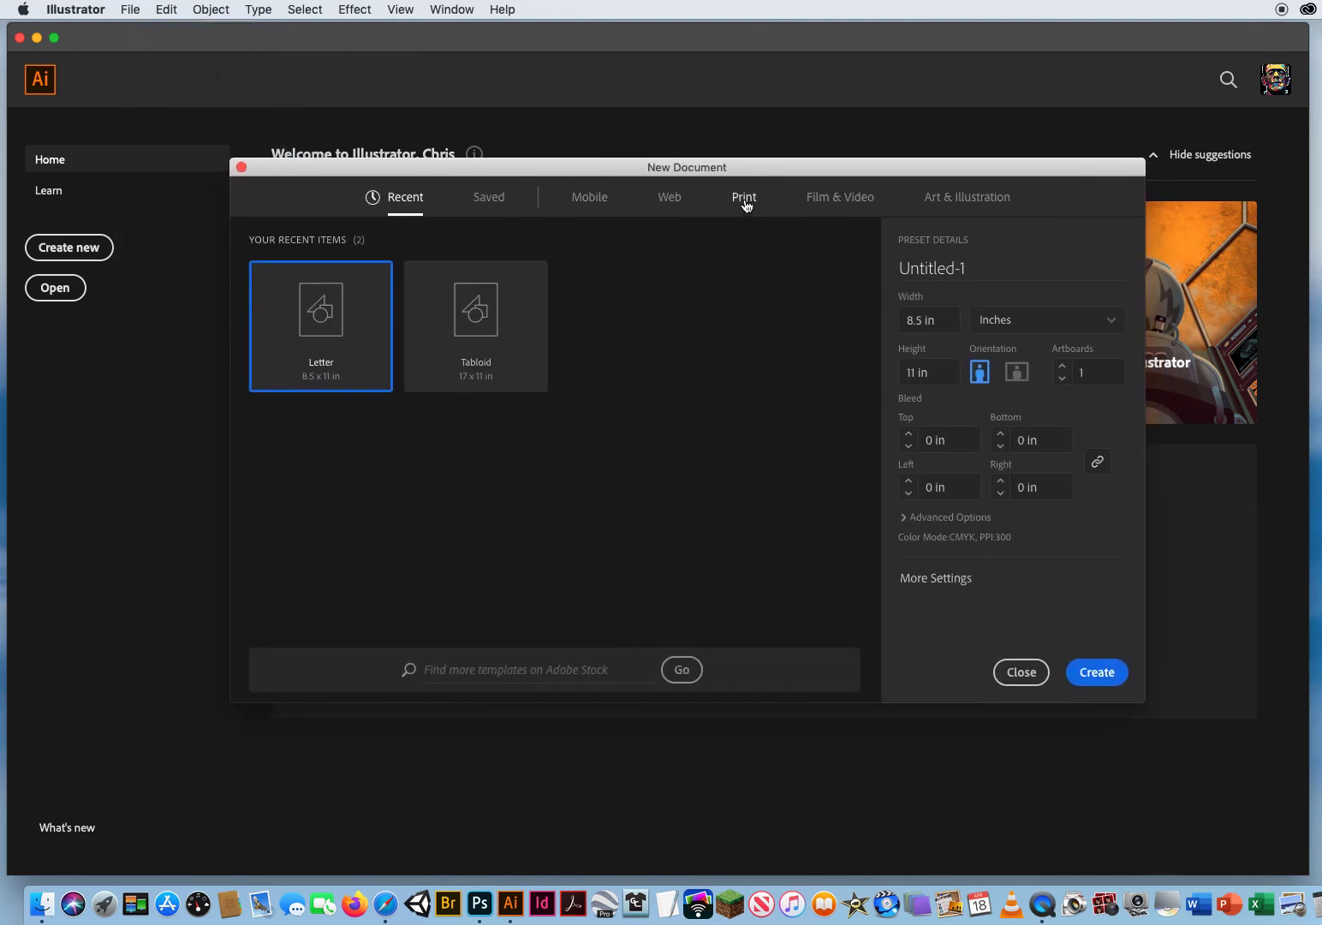
click(745, 202)
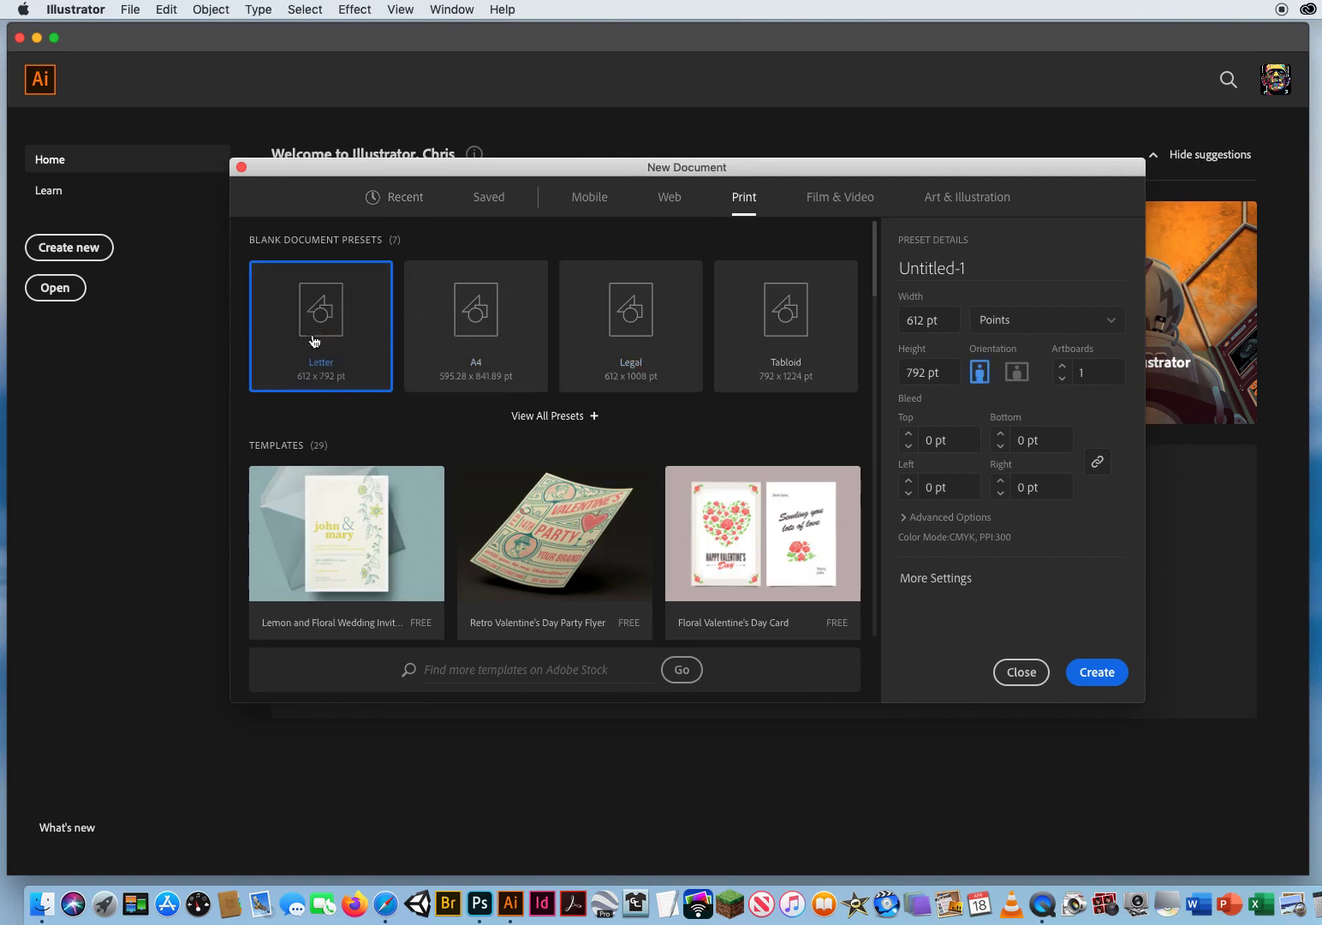
click(1029, 324)
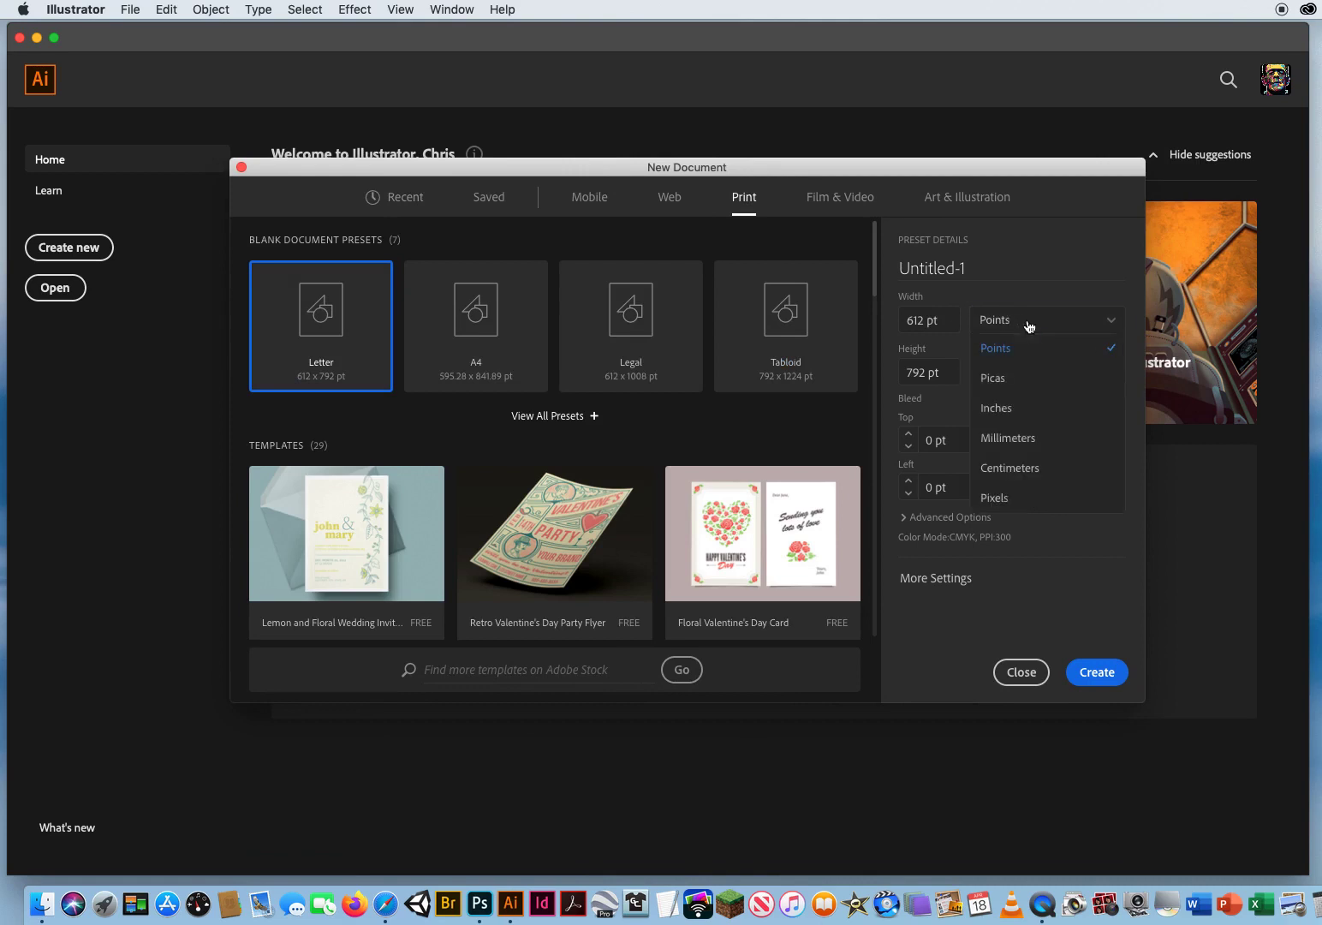
click(1021, 408)
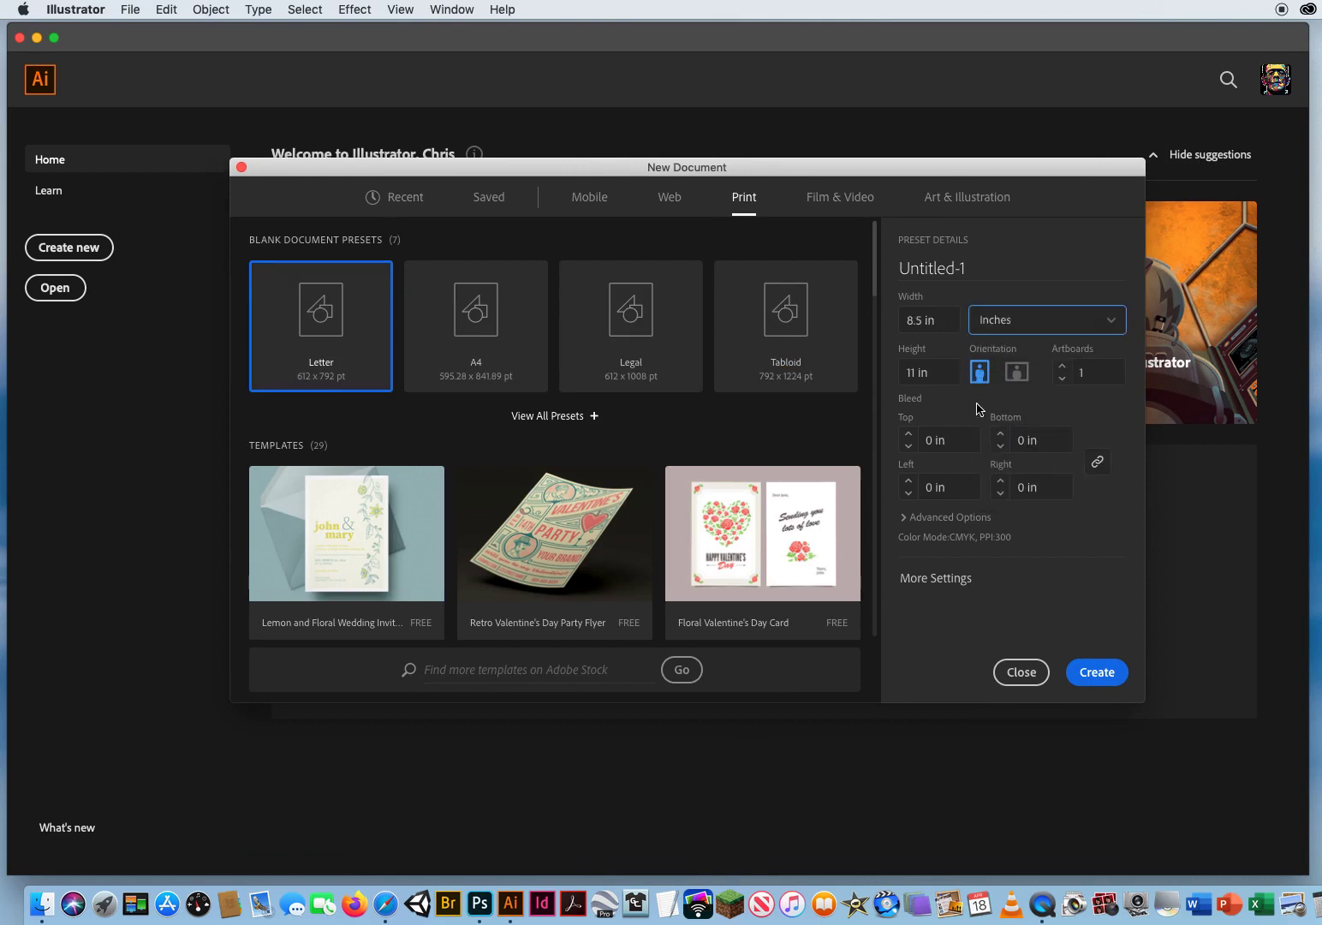
click(1089, 679)
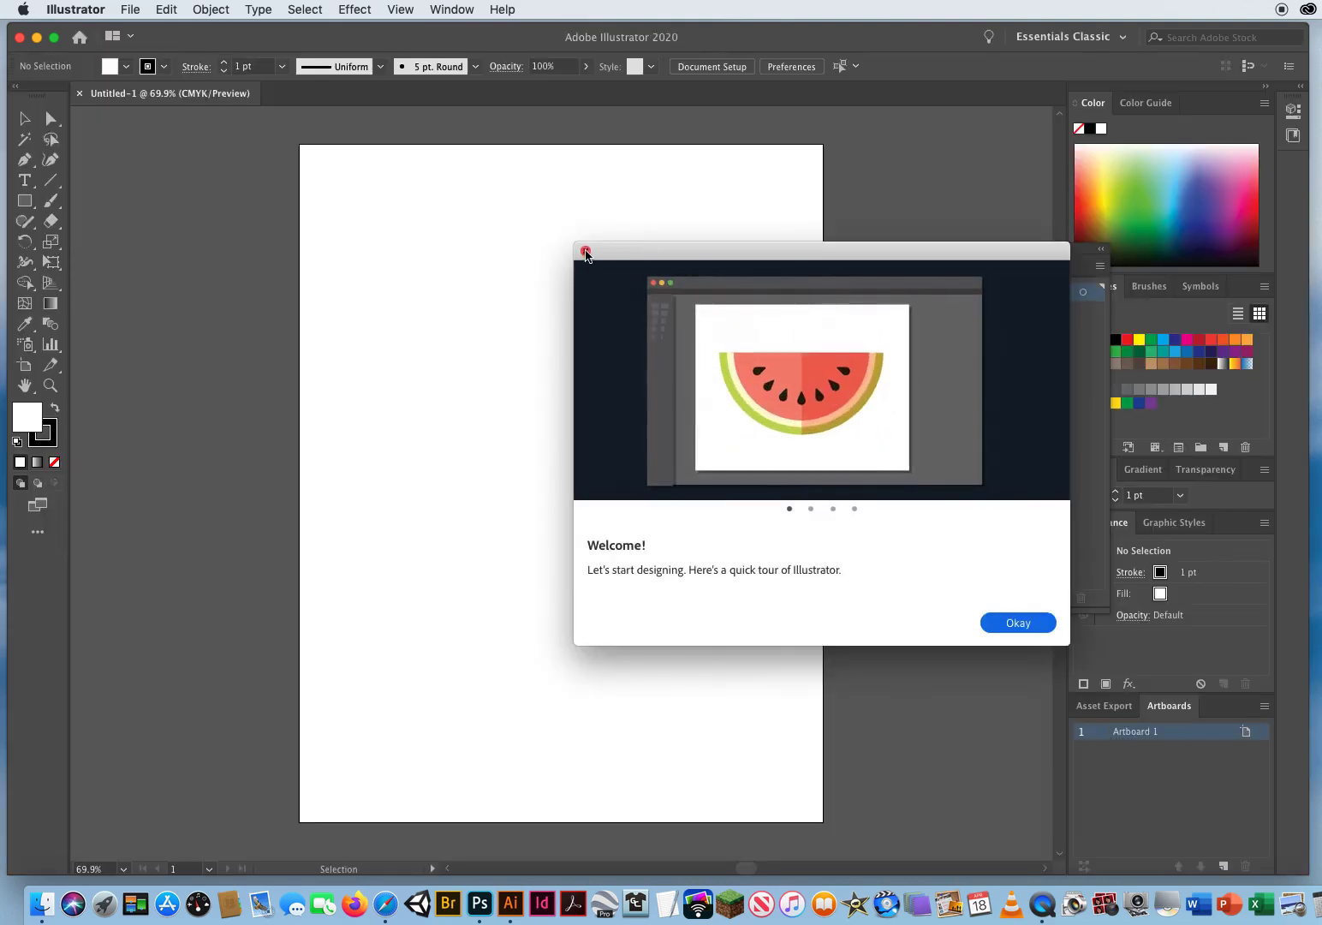
click(586, 251)
drag(891, 254, 940, 195)
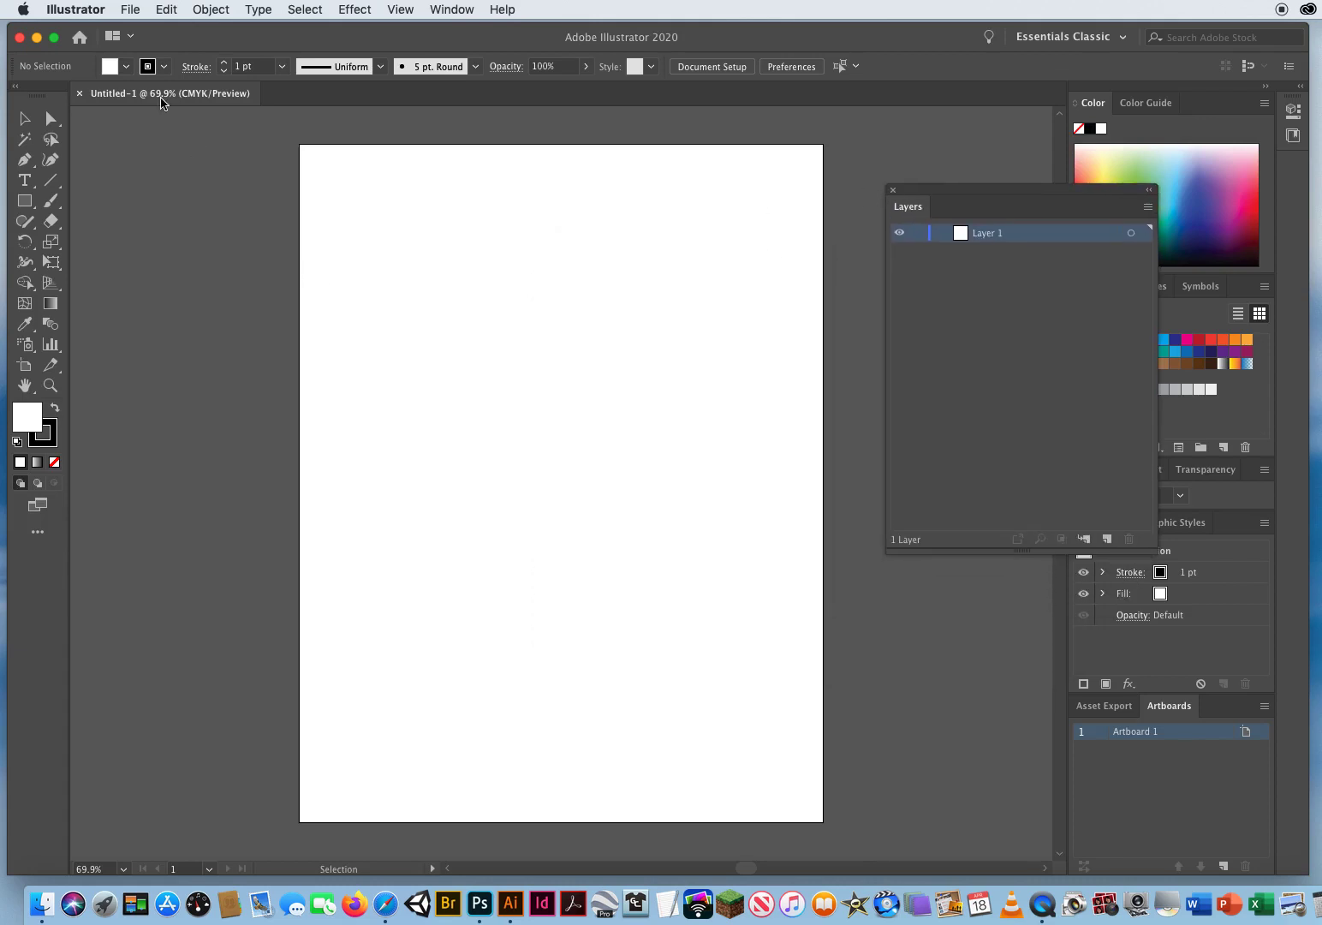
- Place the embedded image "Adobe 3Pt Curves Scan.jpg" in the document and position it roughly centred over the artboard
click(130, 10)
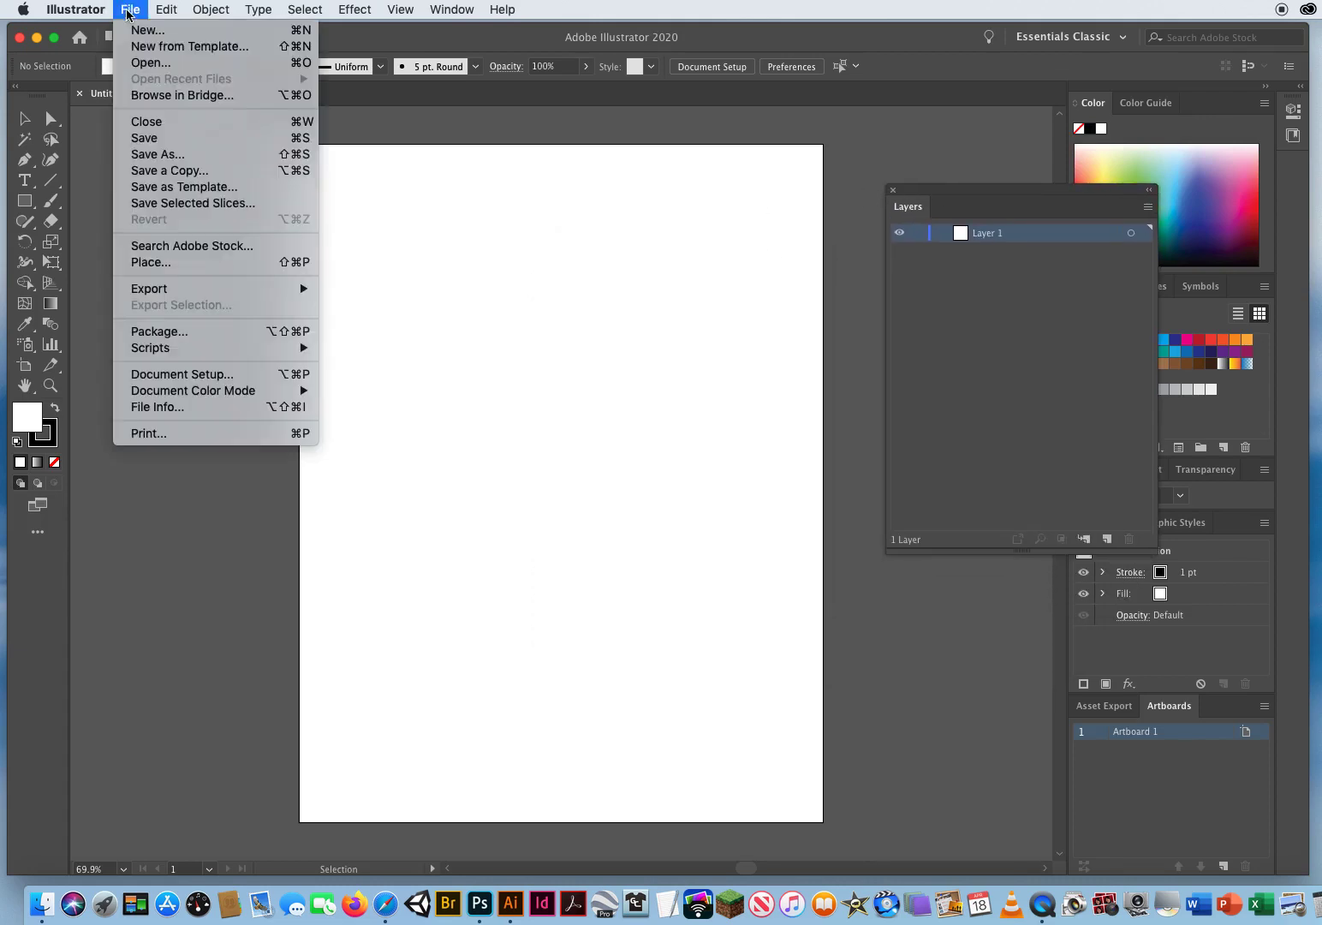
click(152, 262)
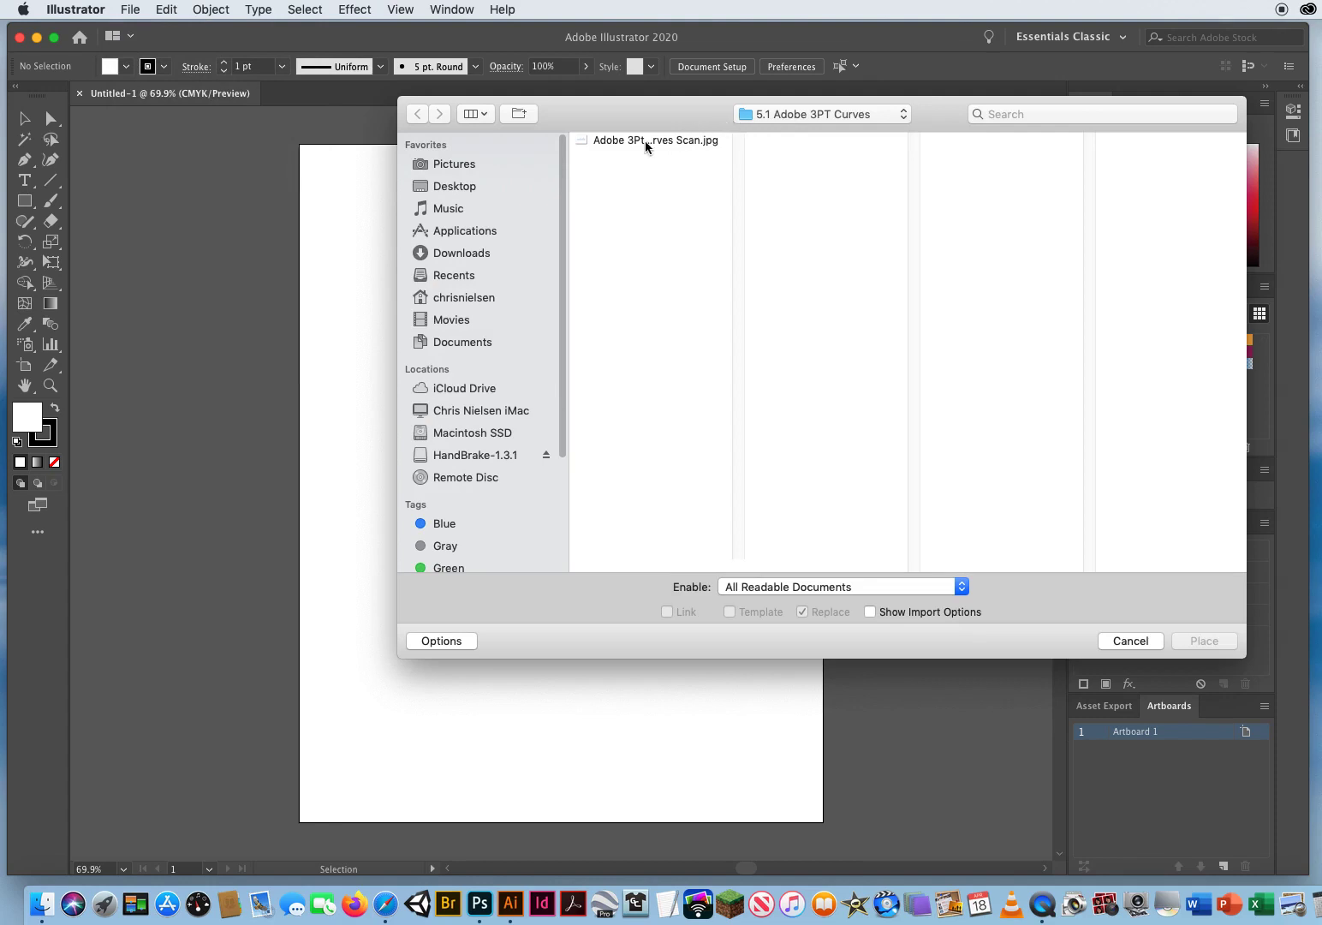
click(617, 139)
click(680, 143)
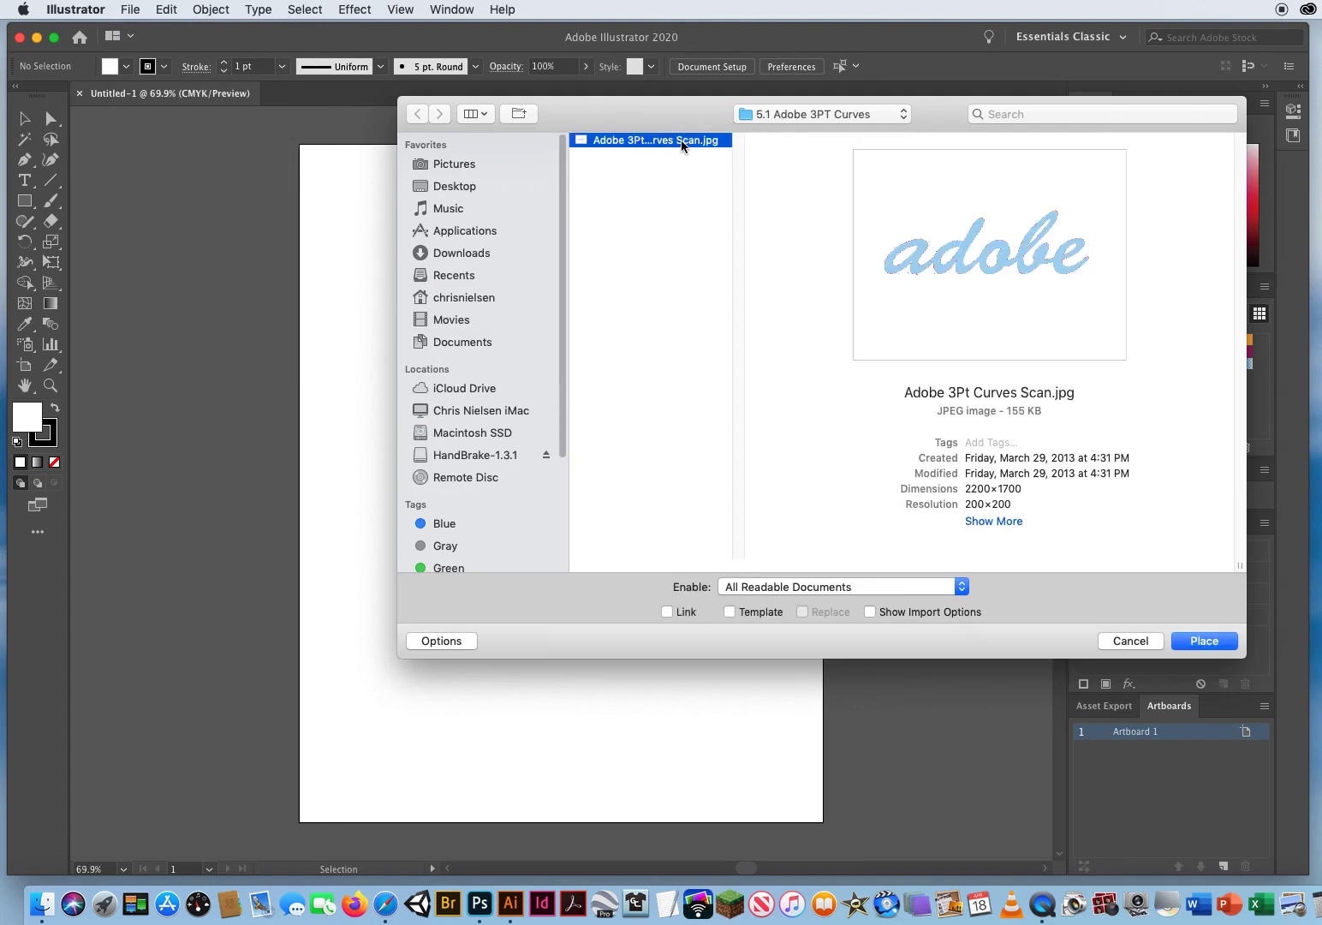
key(Escape)
click(1189, 644)
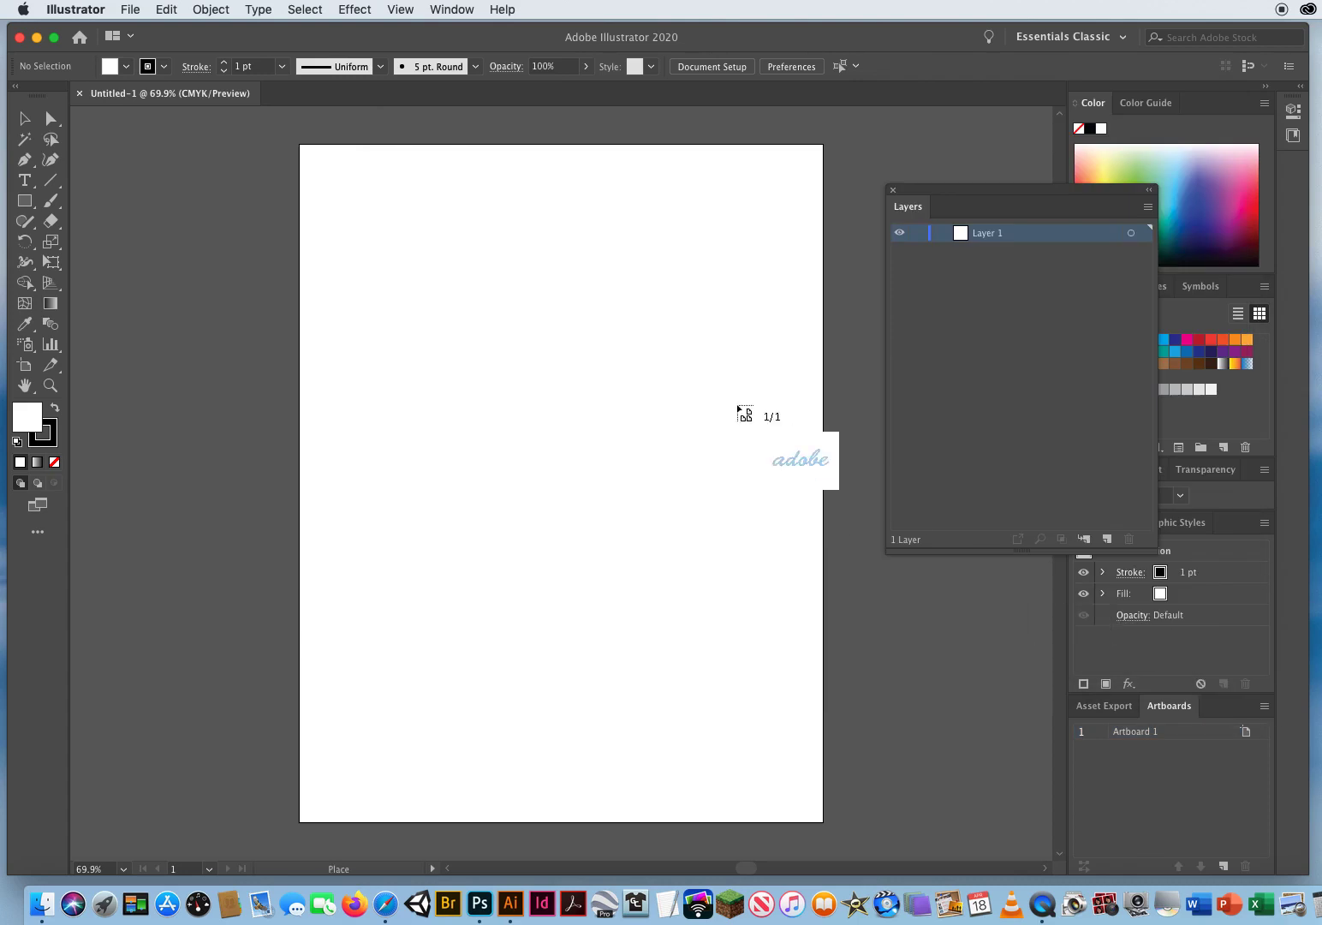
click(319, 242)
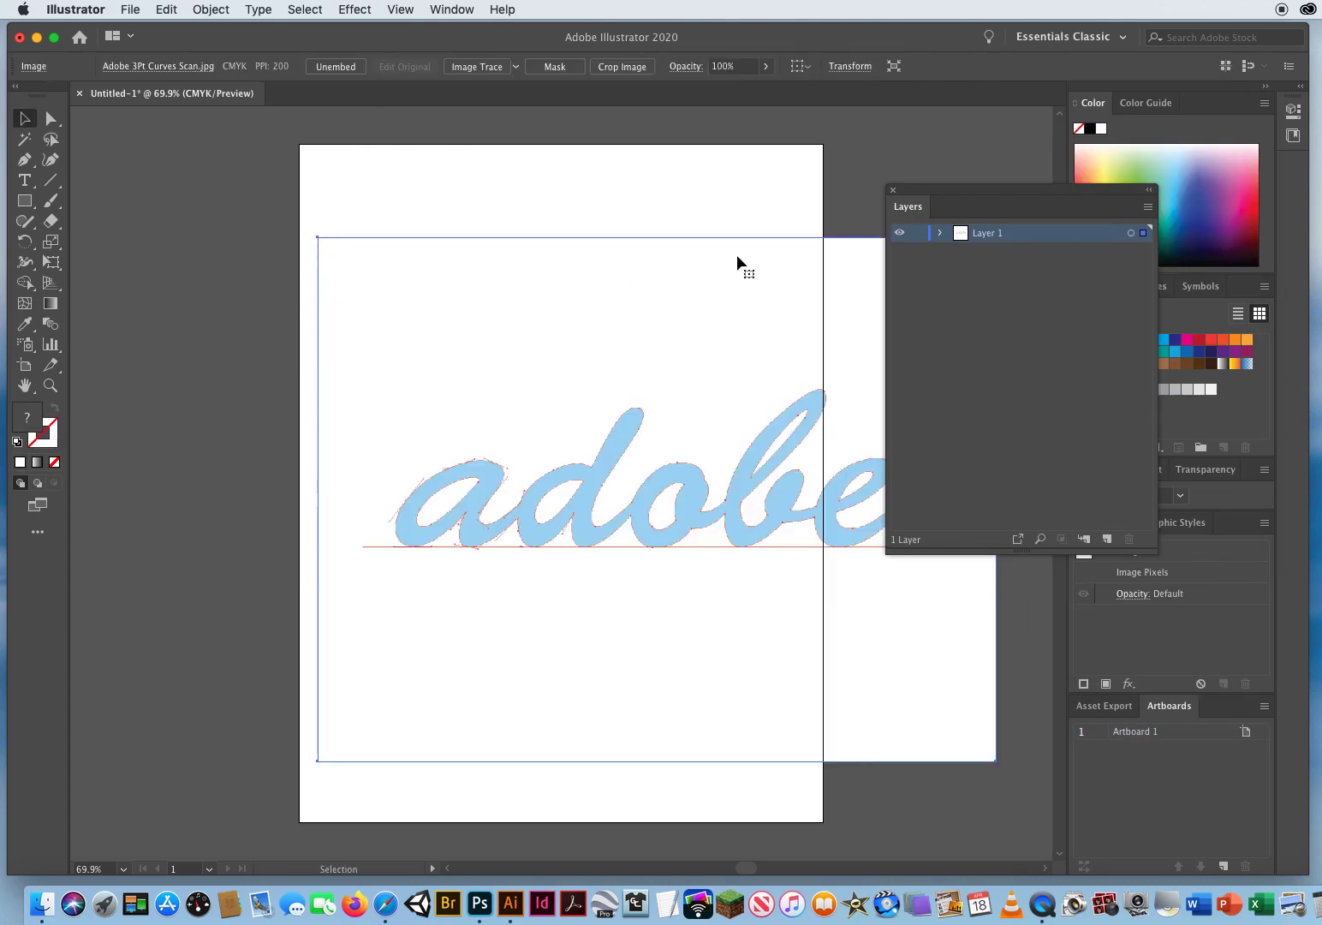
drag(651, 414, 533, 389)
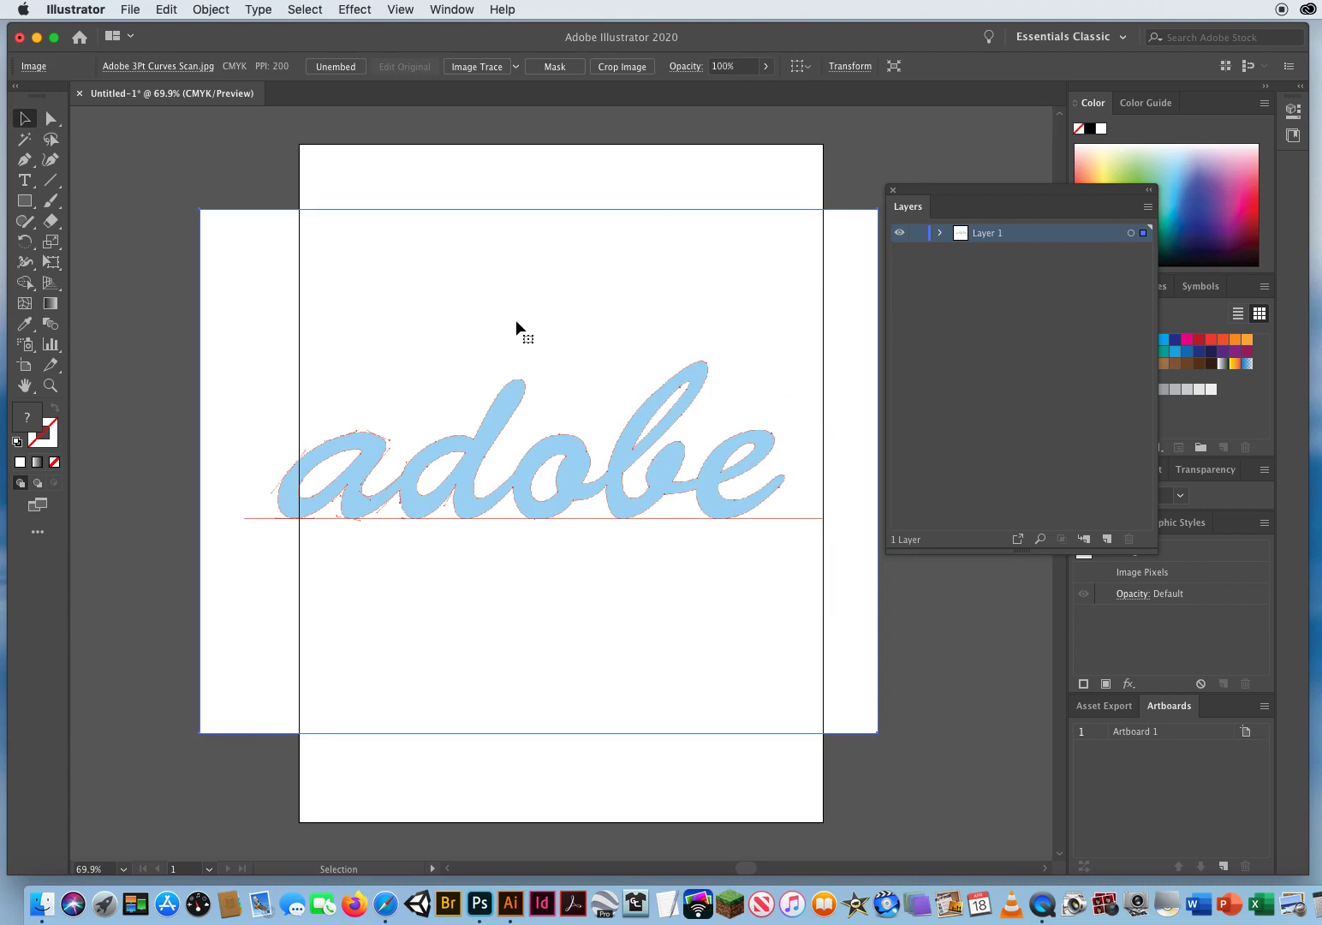
drag(949, 188, 993, 185)
drag(648, 292, 662, 290)
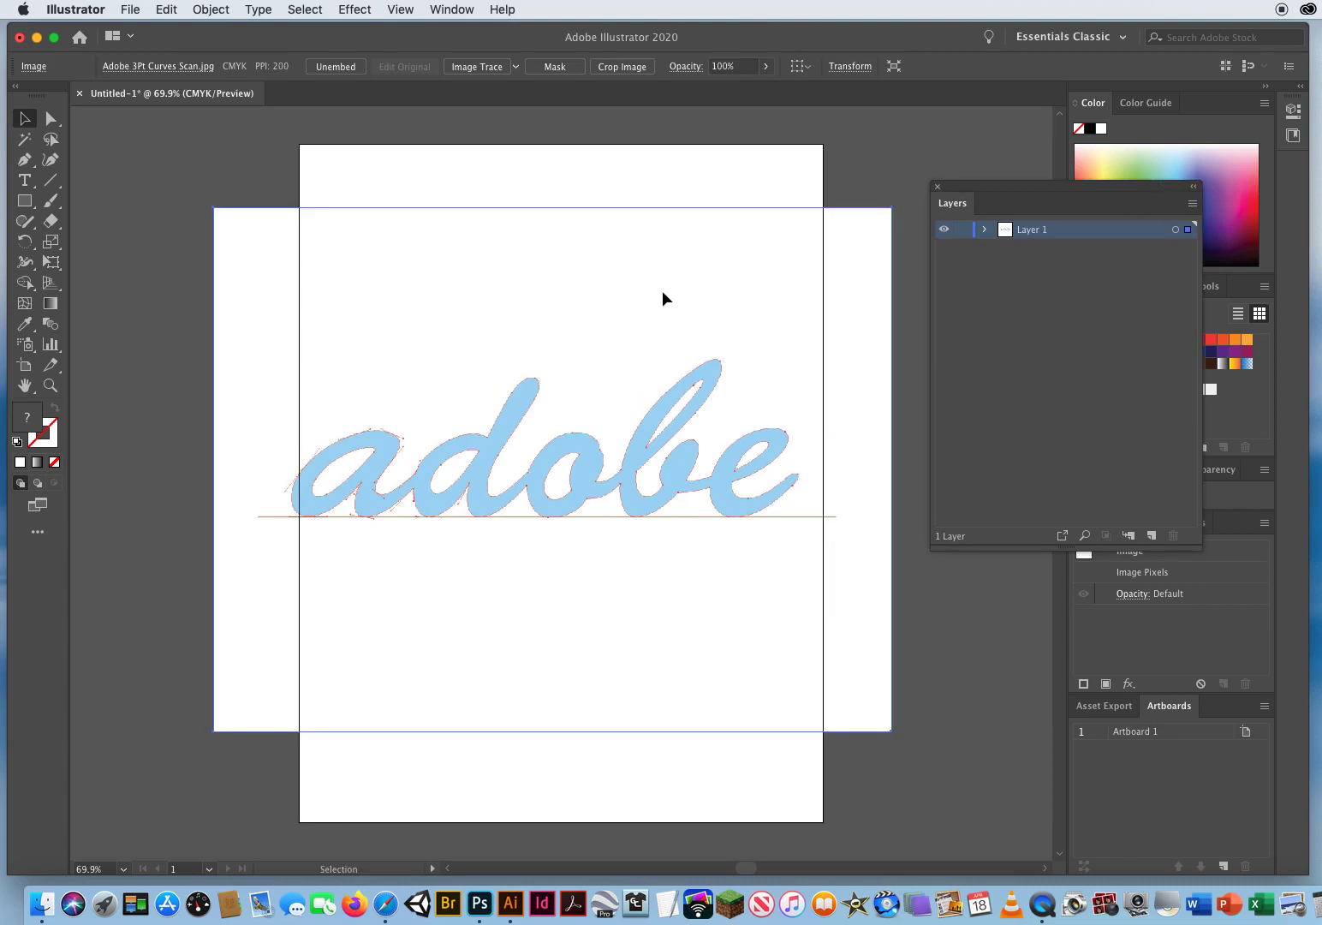
- Change the artboard to landscape orientation and align the scanned image with its edges
click(25, 369)
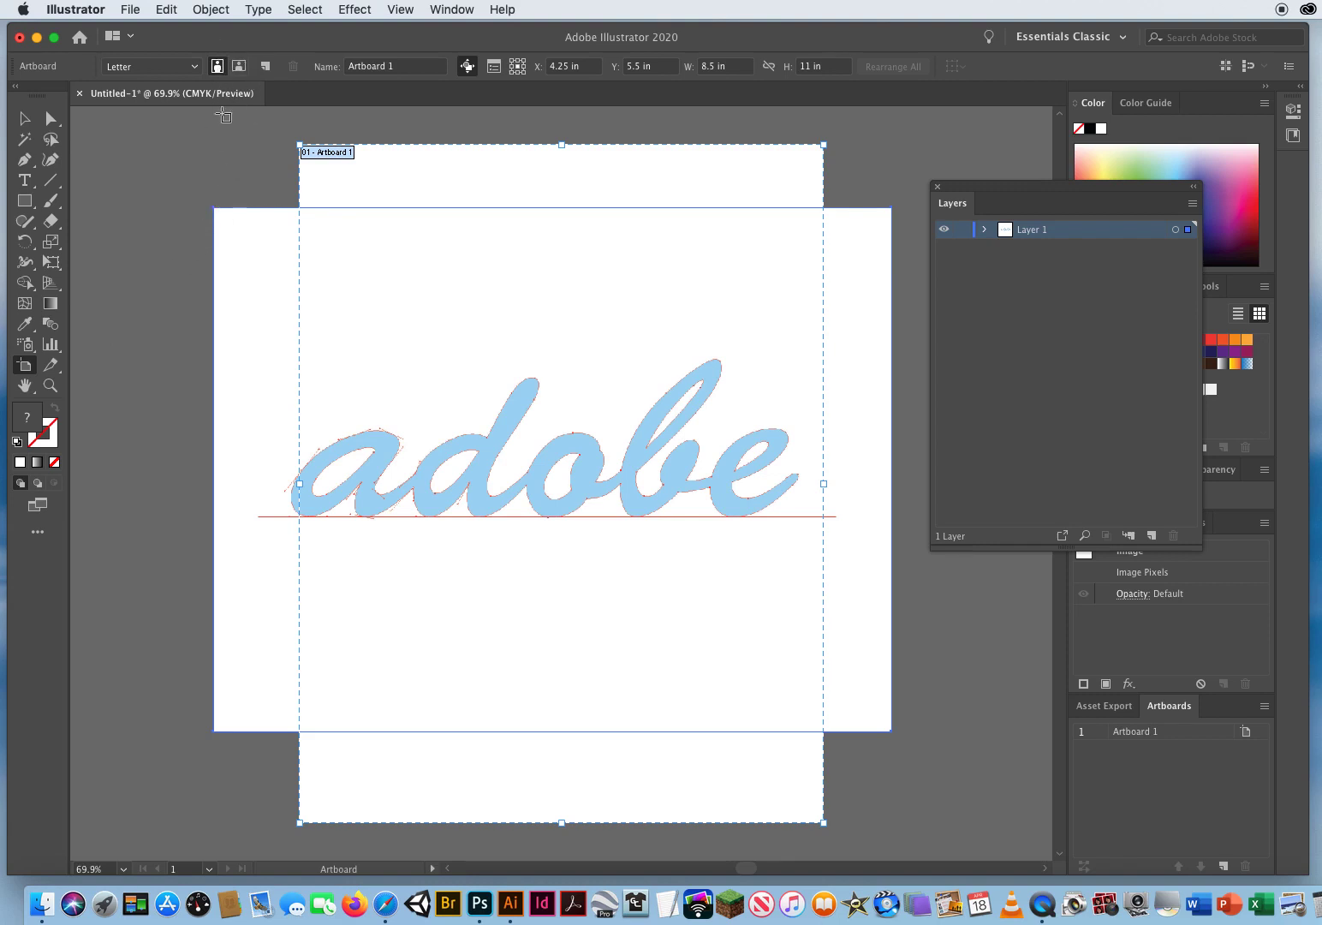
click(239, 66)
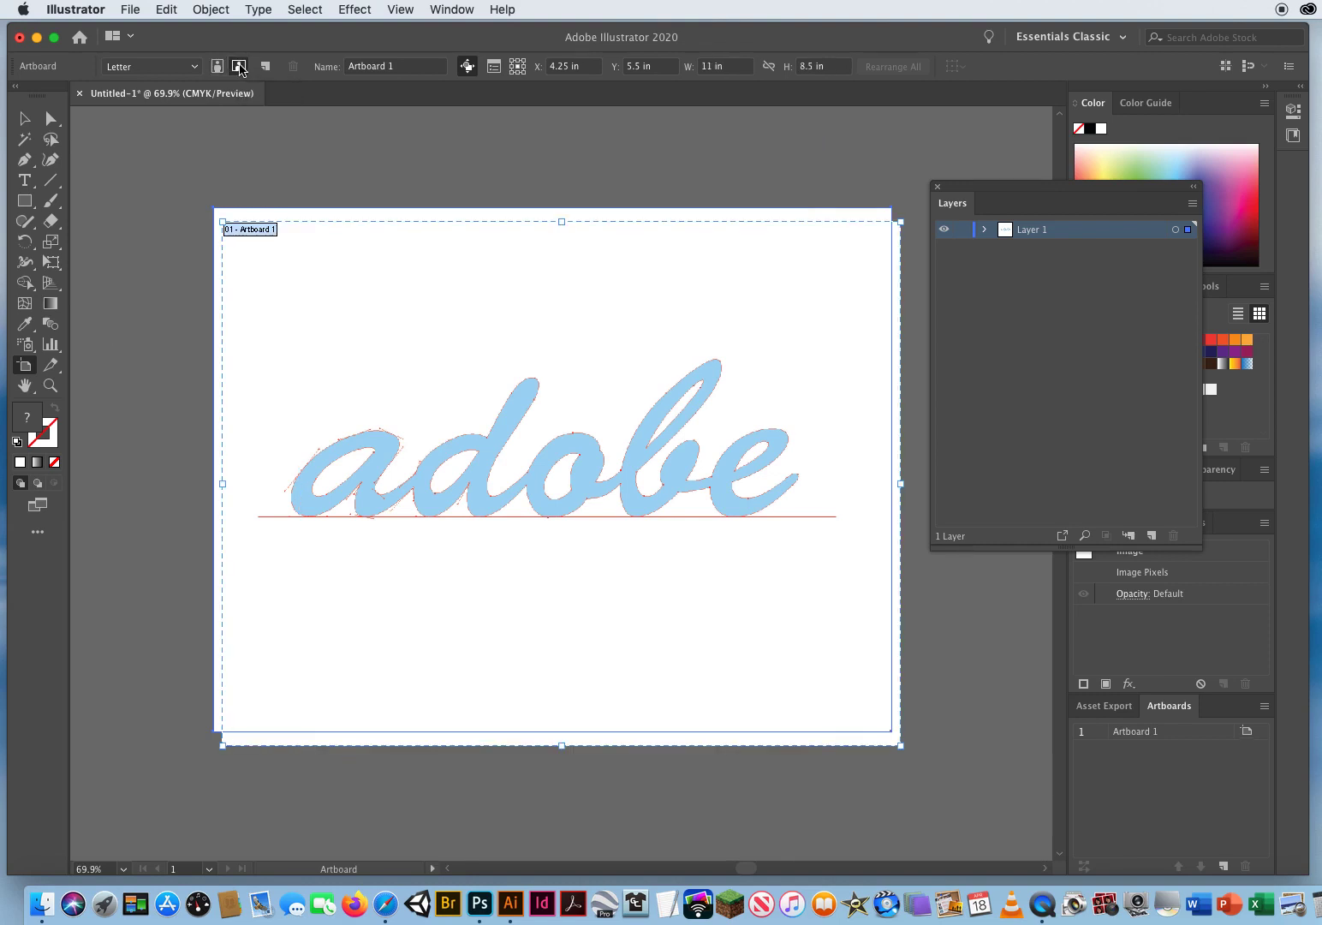
click(25, 118)
drag(334, 318, 342, 332)
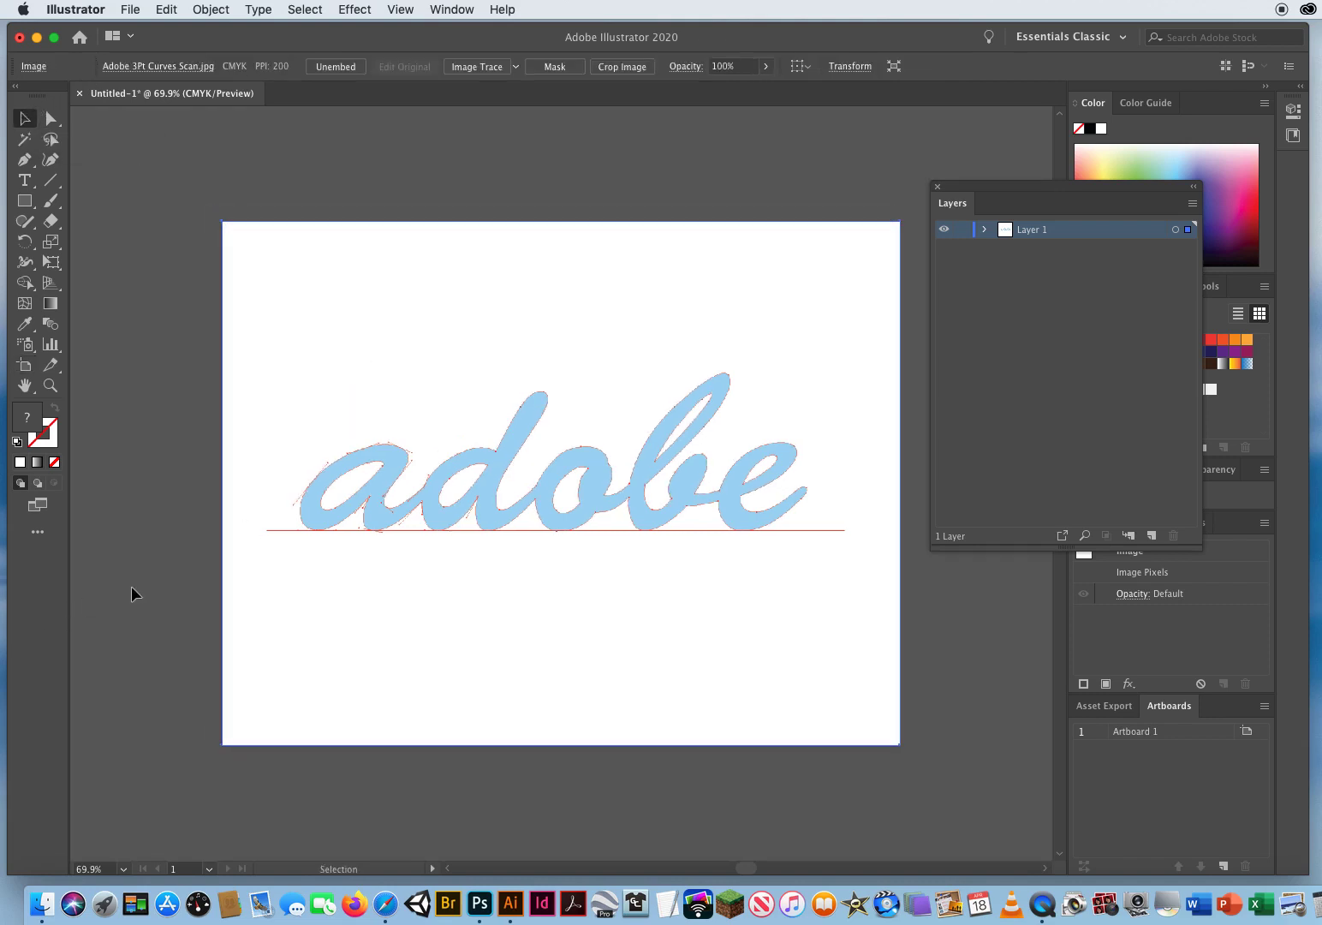
- Turn Layer 1 into a template layer with its images dimmed to 30%
double_click(1102, 234)
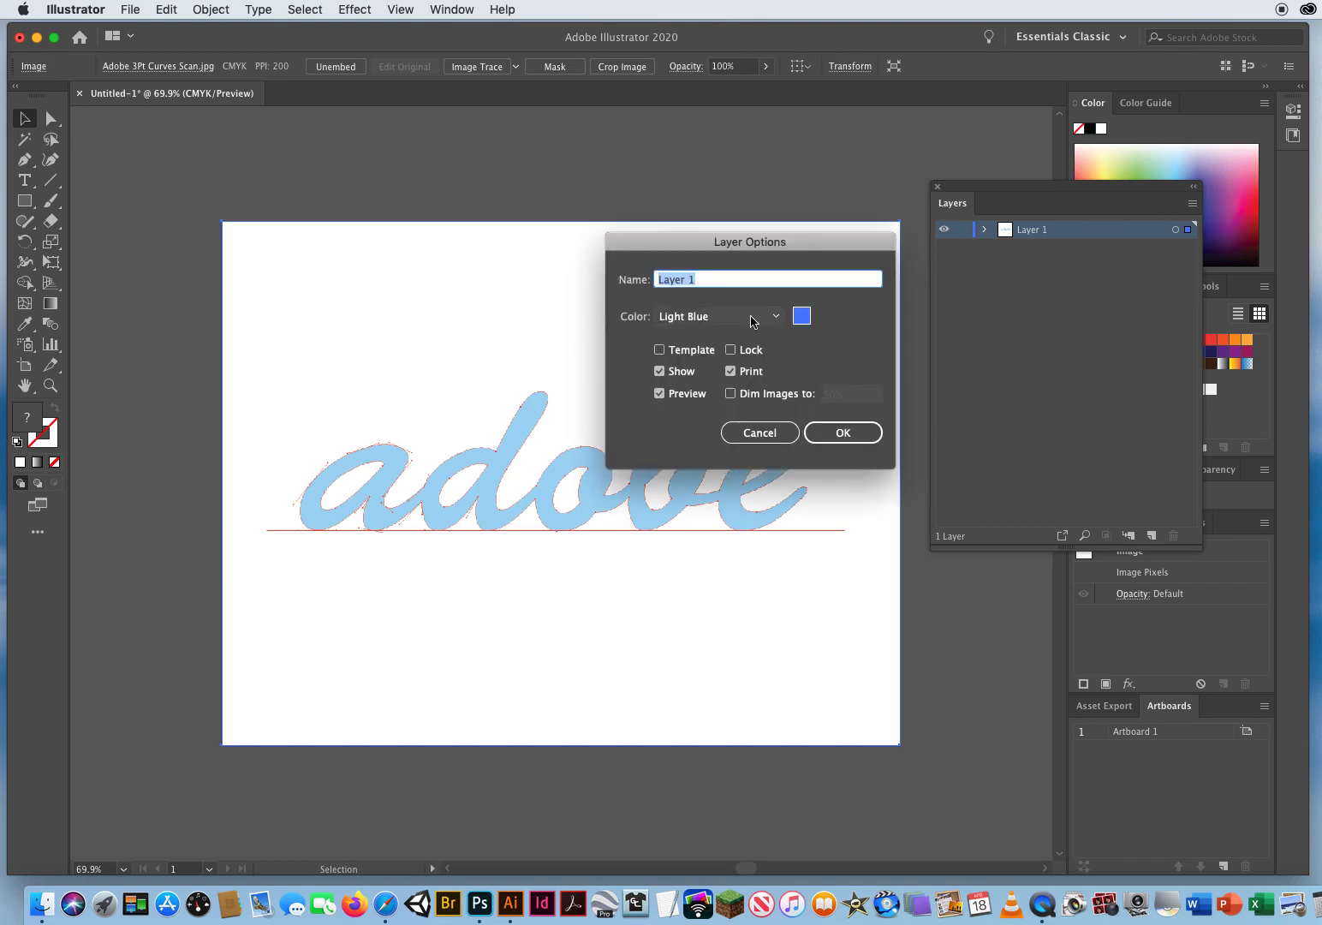
click(660, 351)
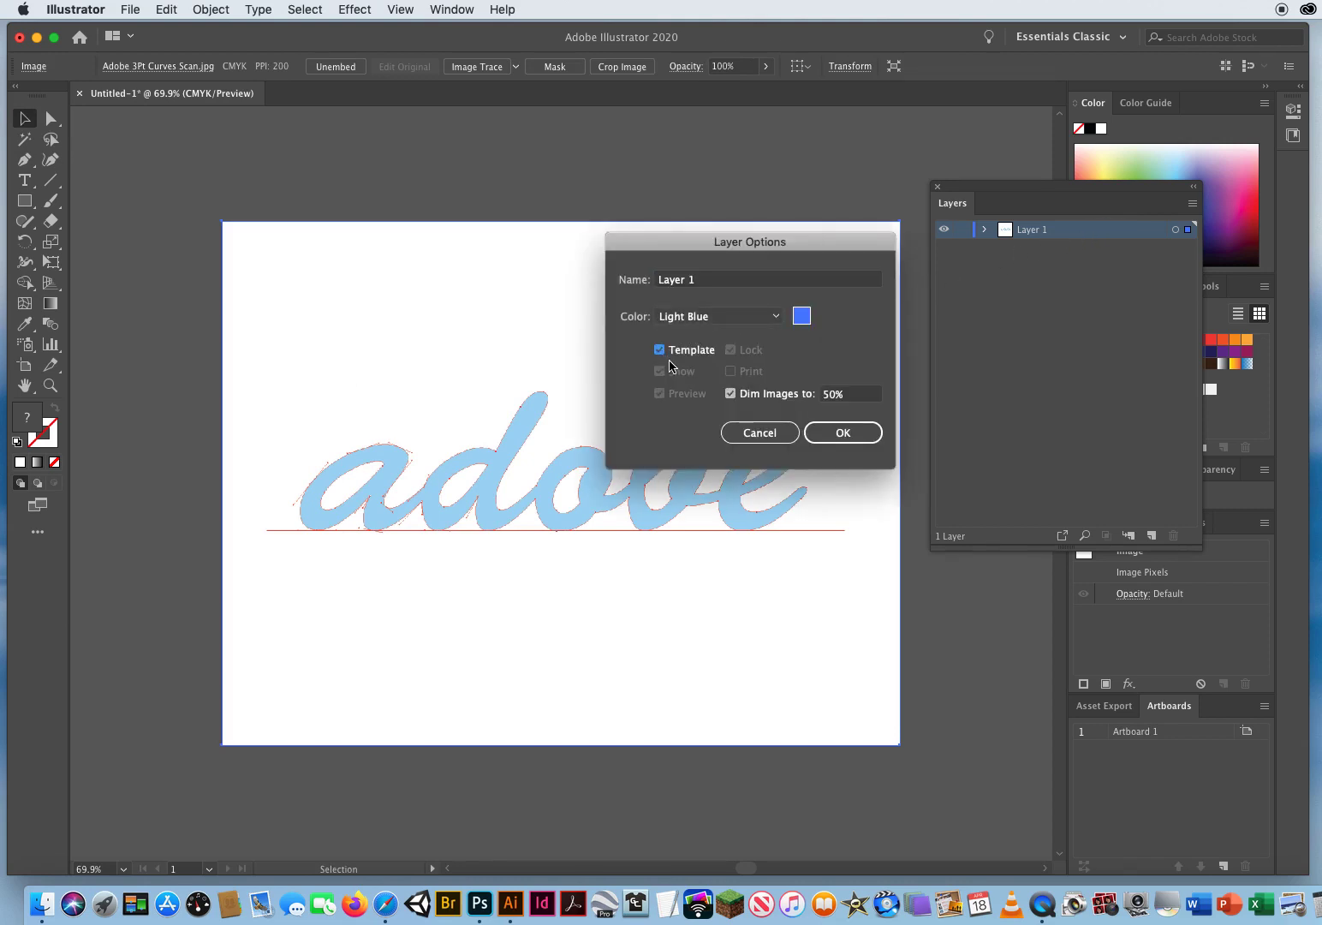
click(834, 395)
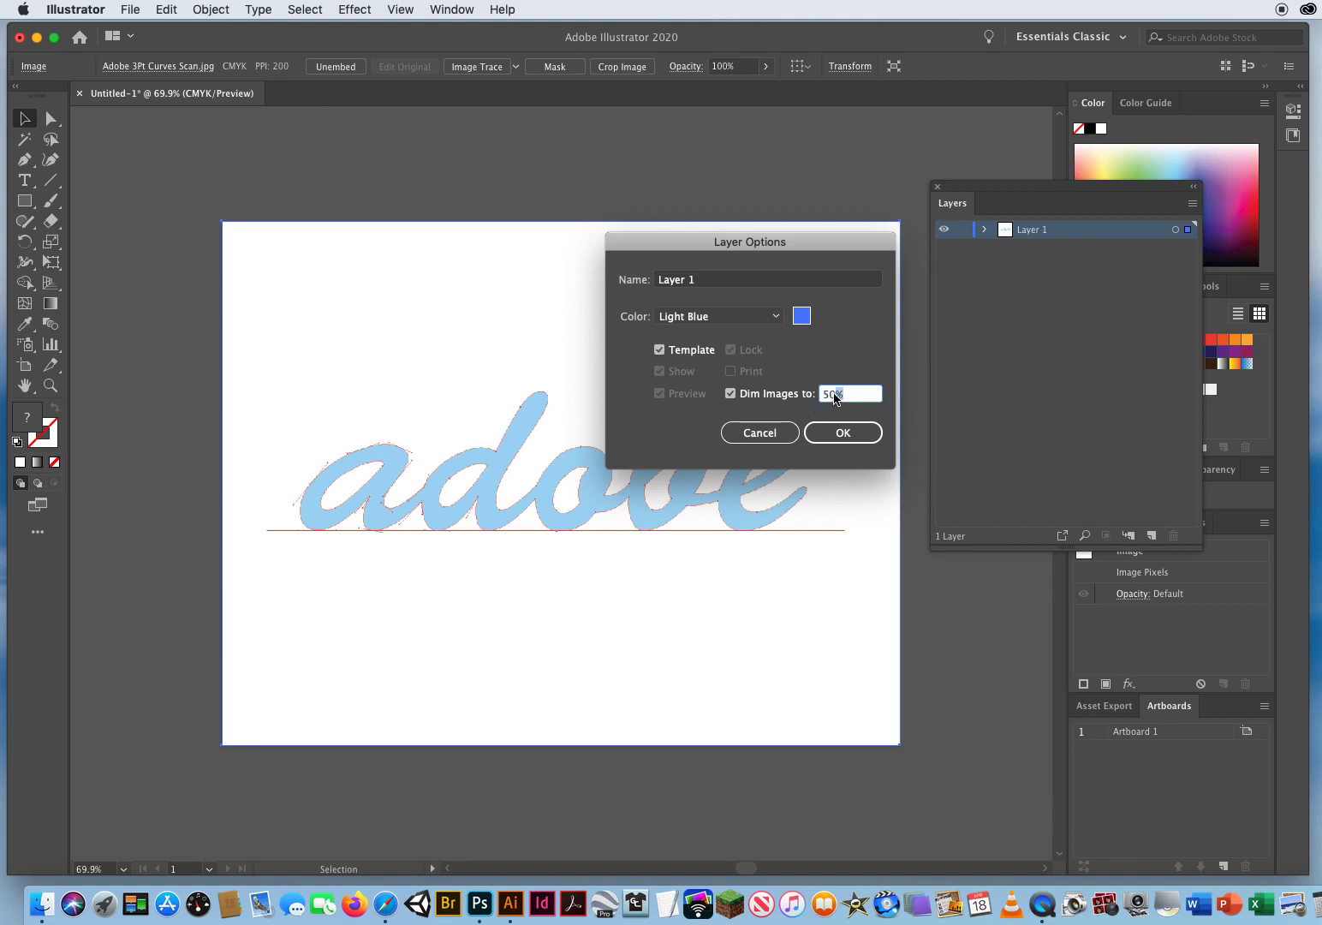
text(30)
click(841, 433)
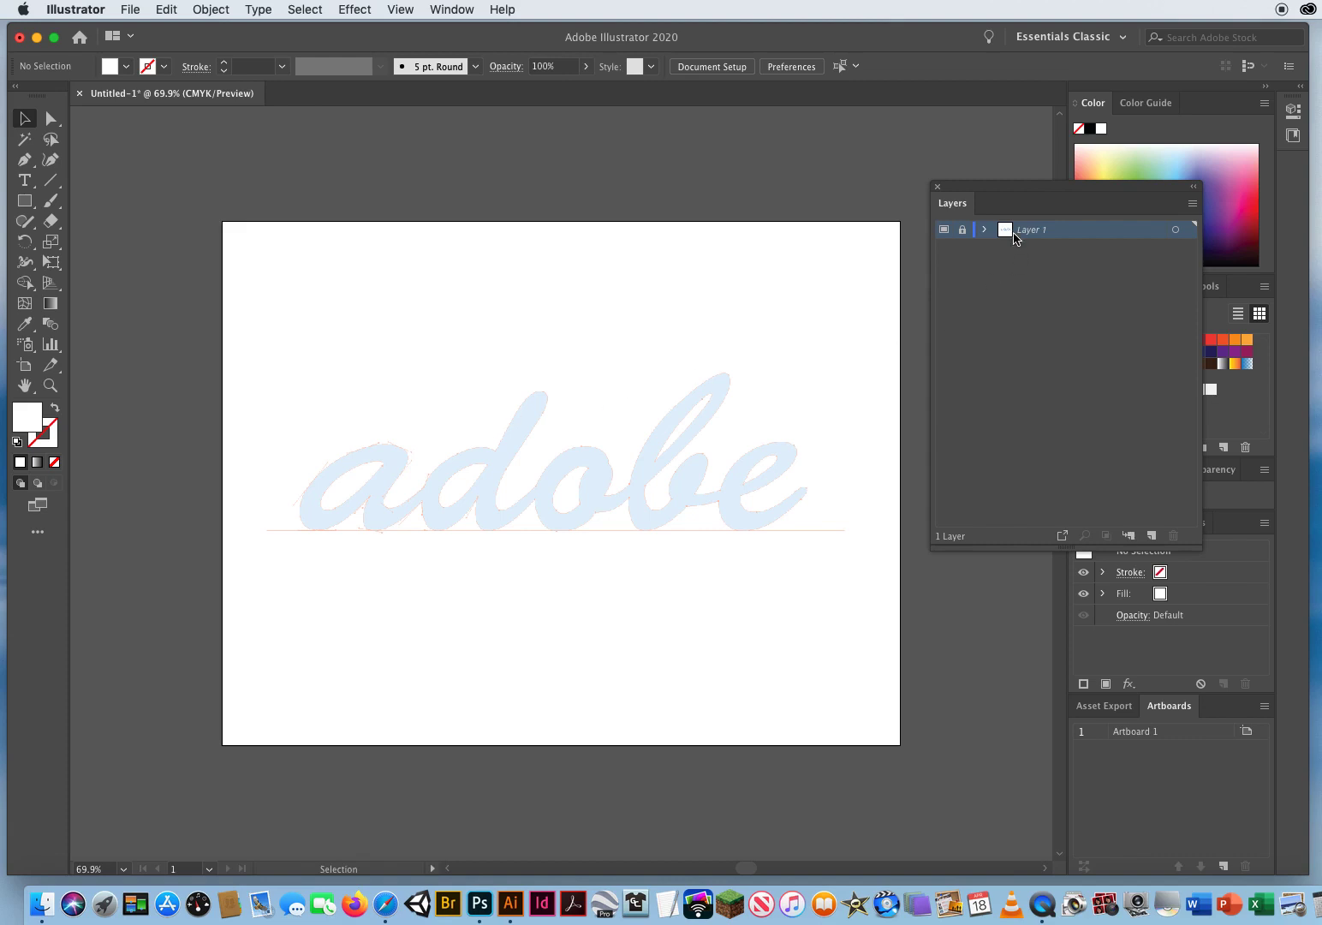
- Add a new layer above the template layer and set its layer color to Light Blue
drag(982, 194, 872, 137)
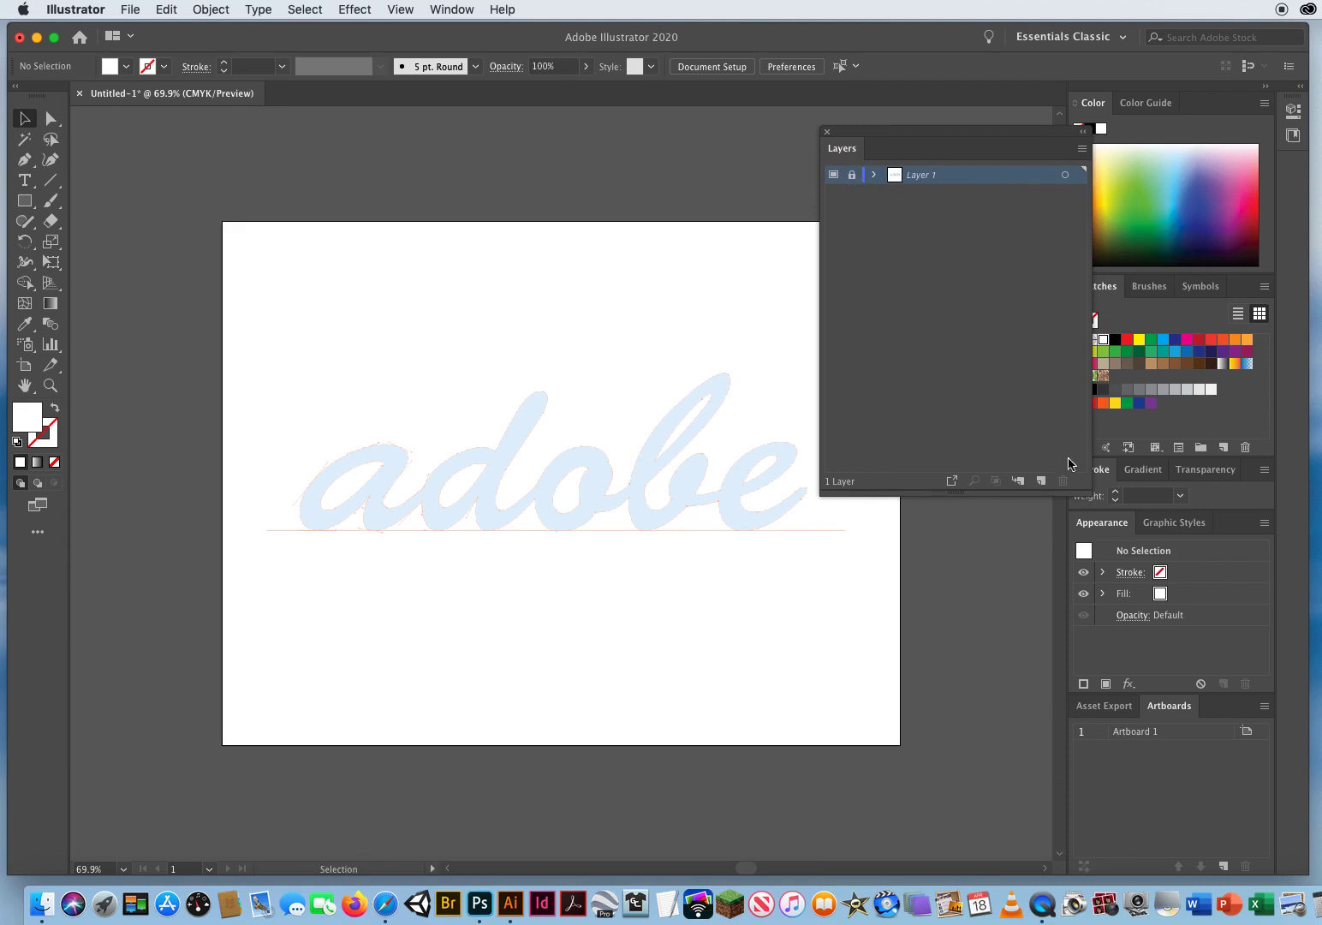
click(1041, 482)
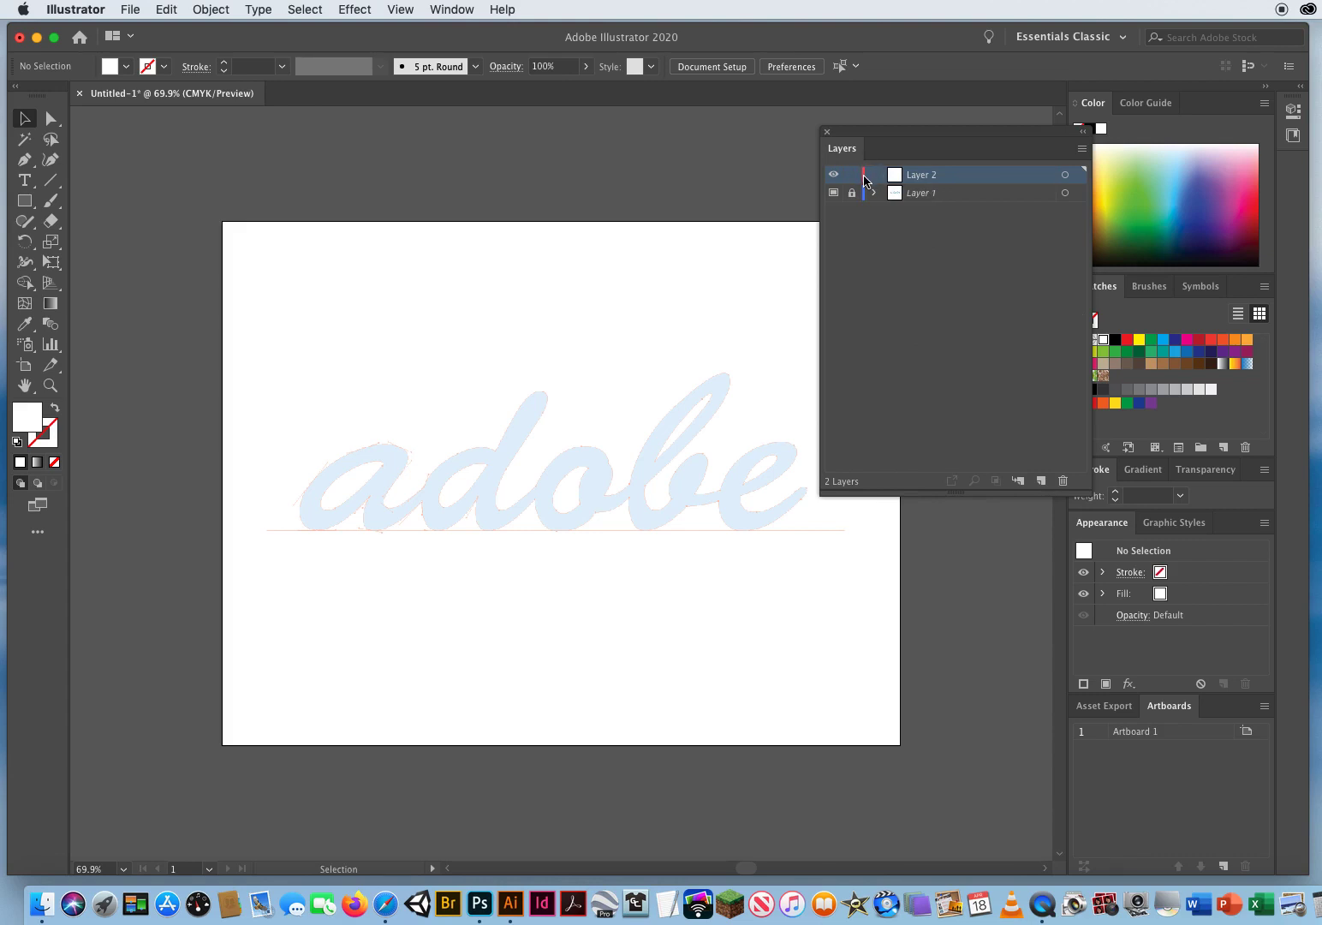
click(50, 385)
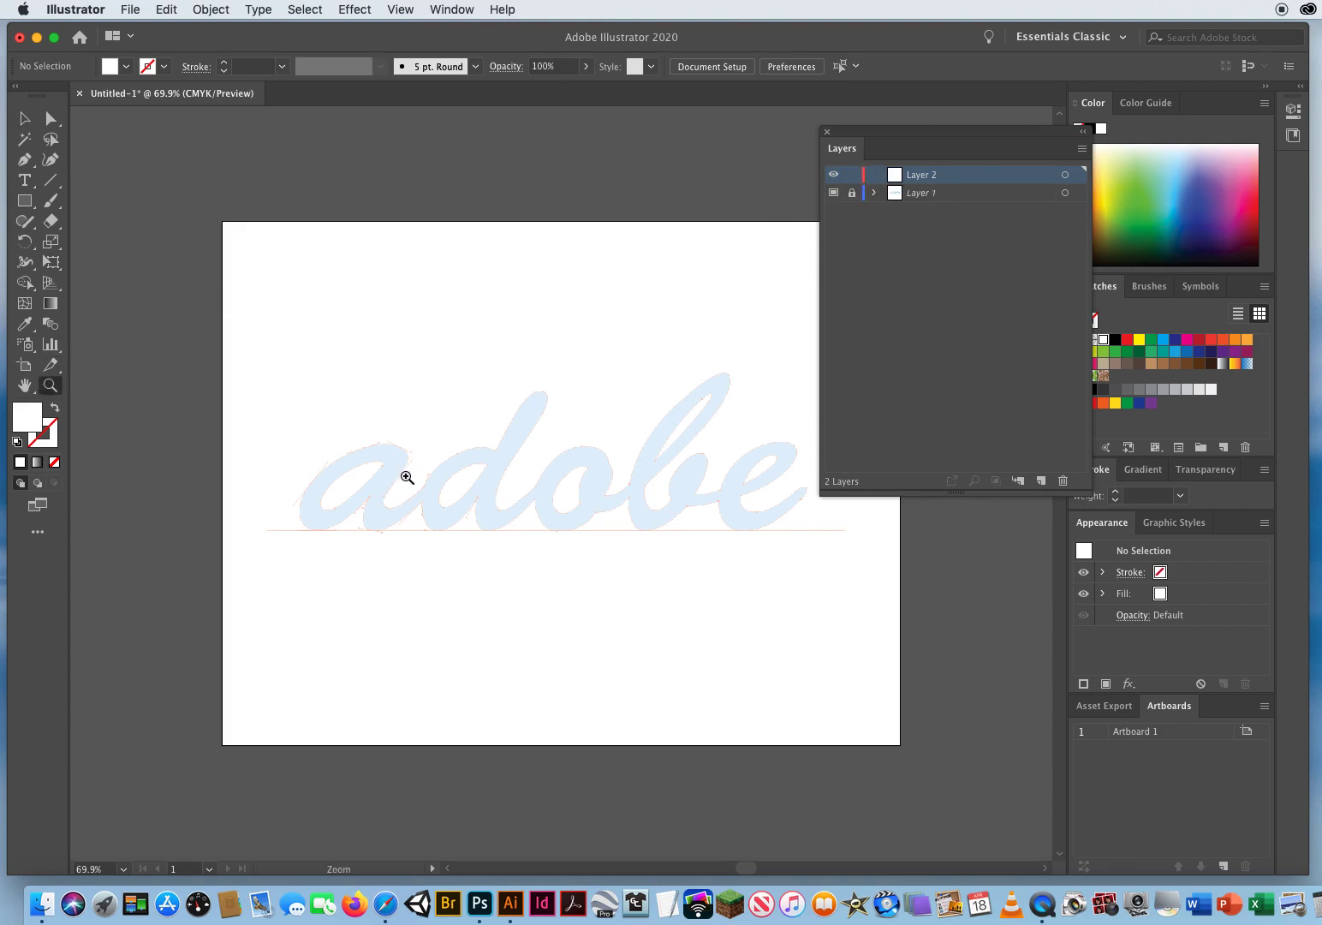
click(548, 525)
click(567, 521)
click(563, 475)
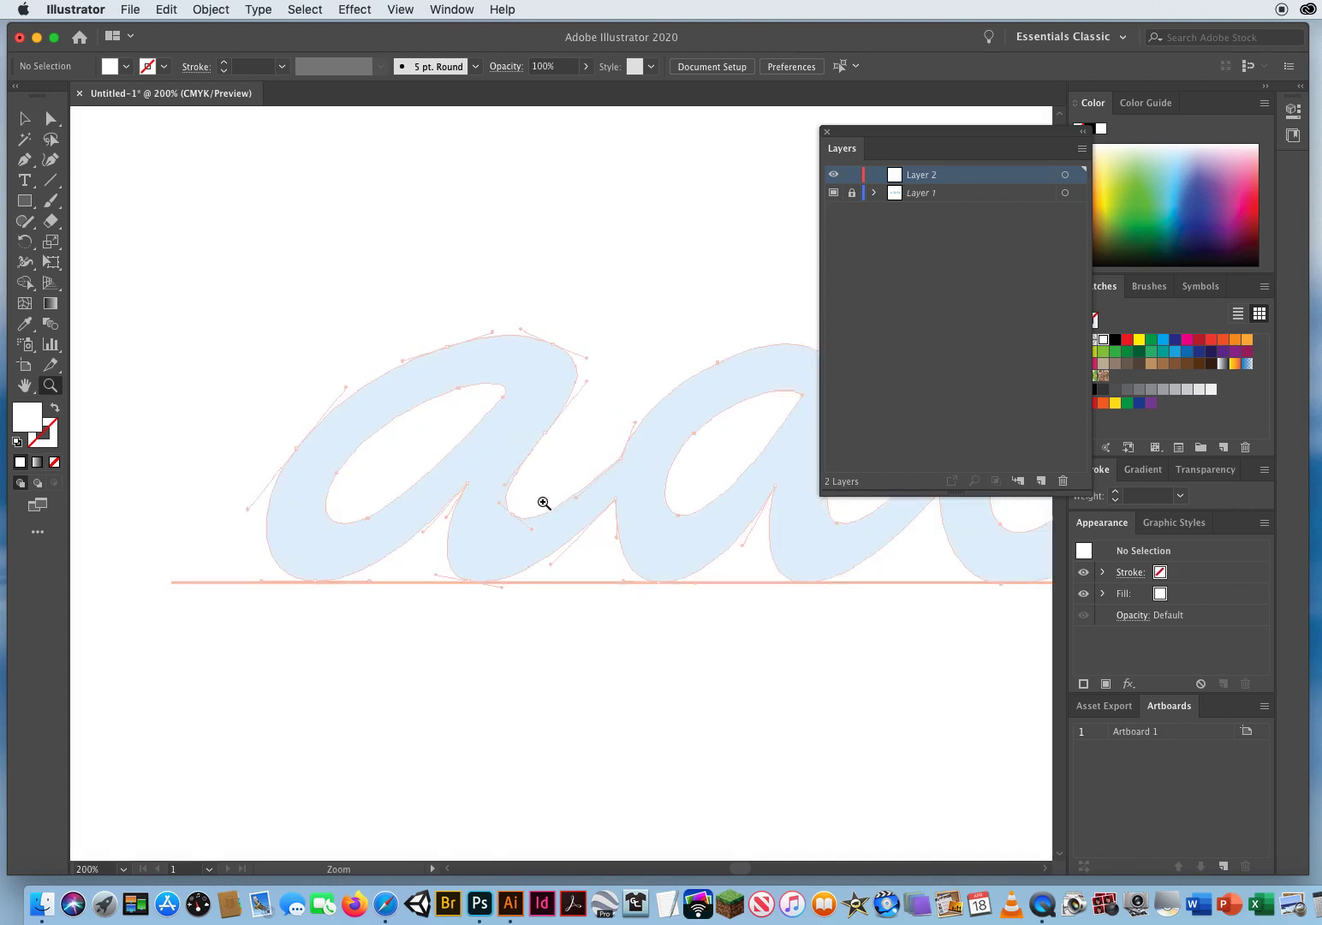
click(544, 508)
click(585, 488)
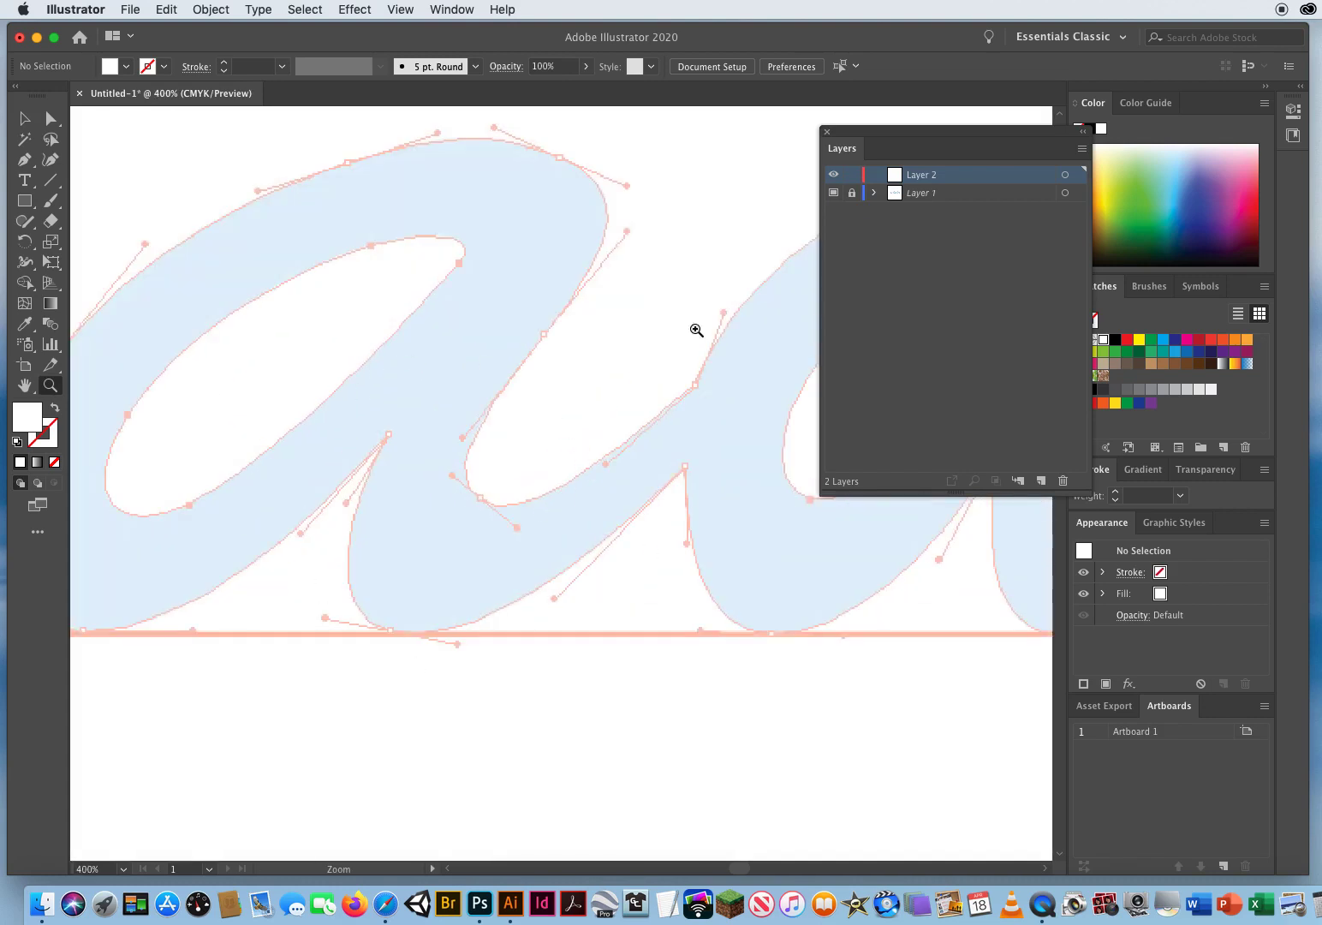
drag(557, 588, 375, 543)
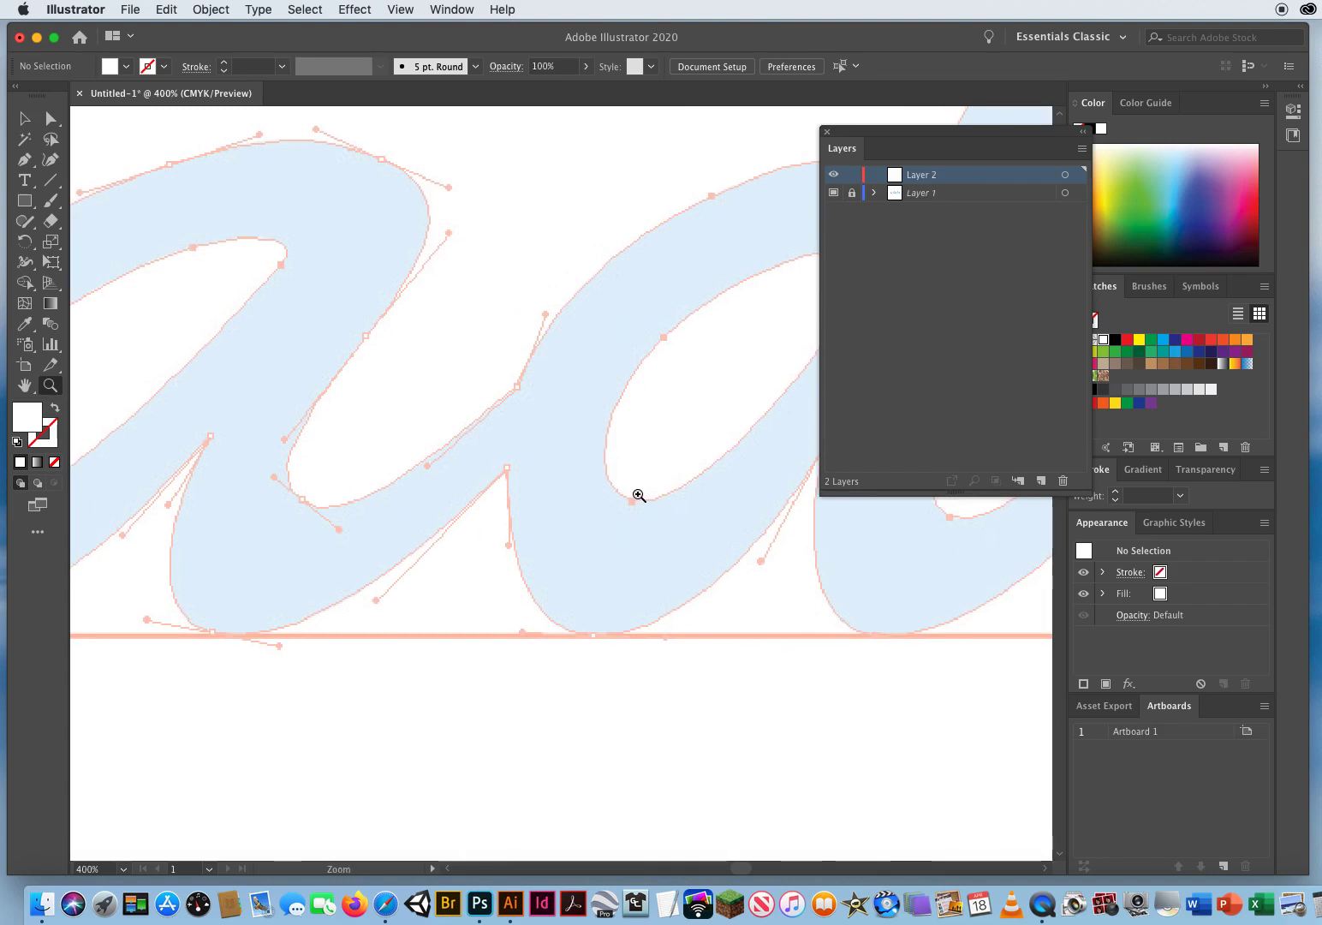
double_click(985, 178)
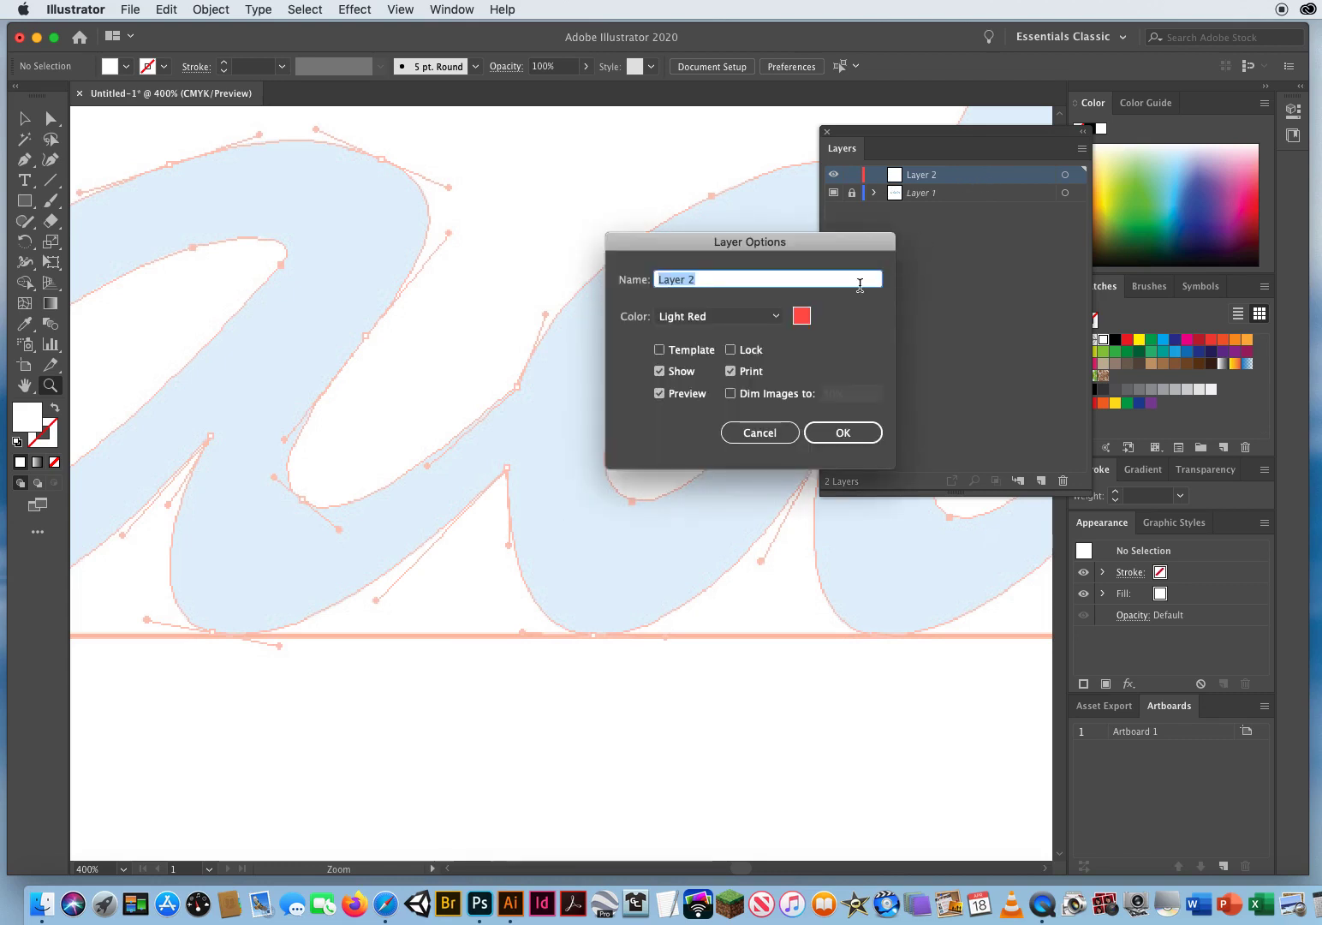
click(728, 321)
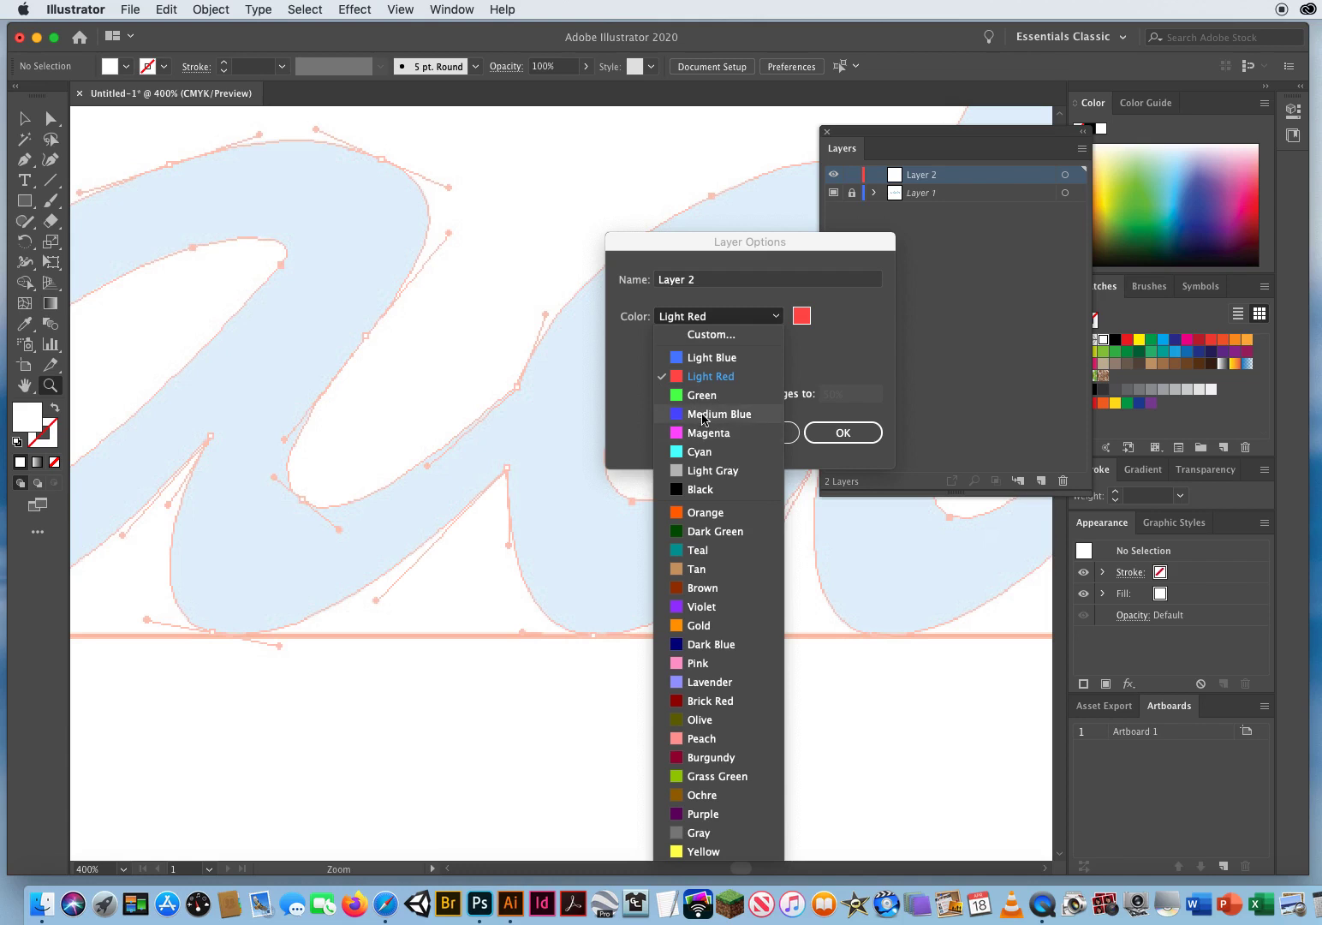
click(710, 357)
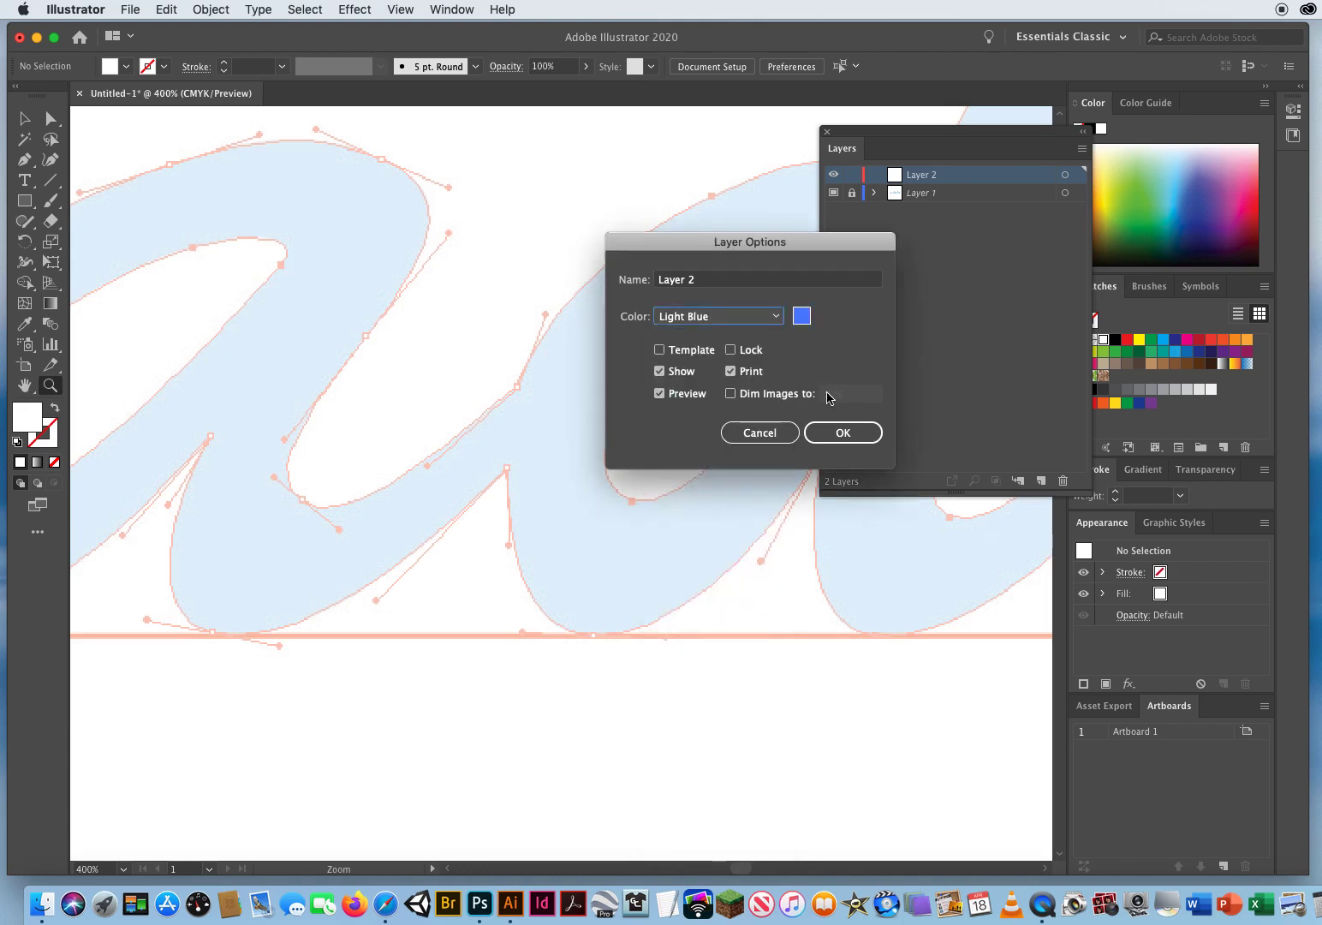
click(839, 435)
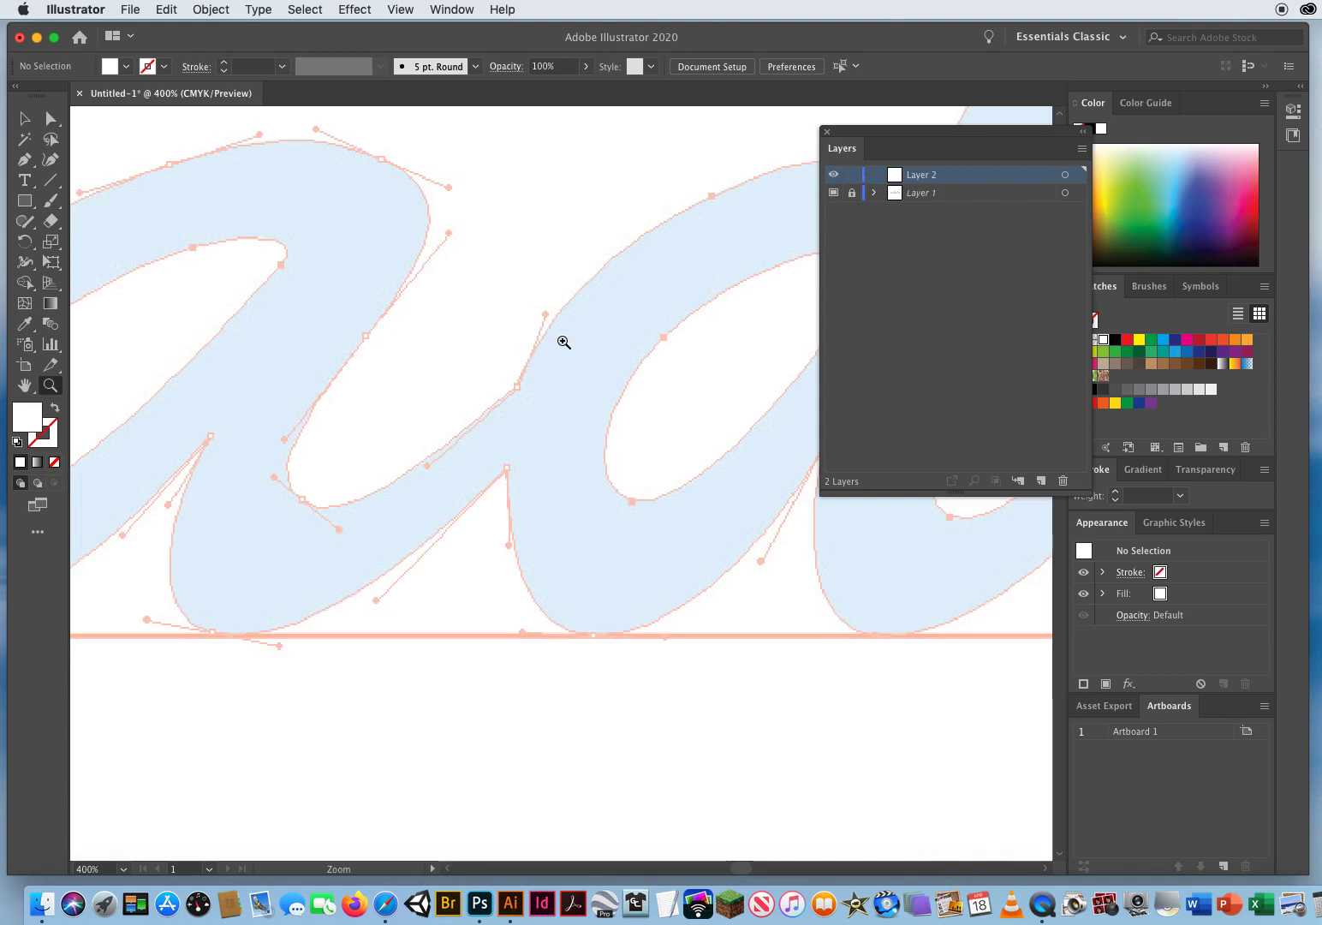
- Reset the fill and stroke to the defaults and set the fill to None
key(d)
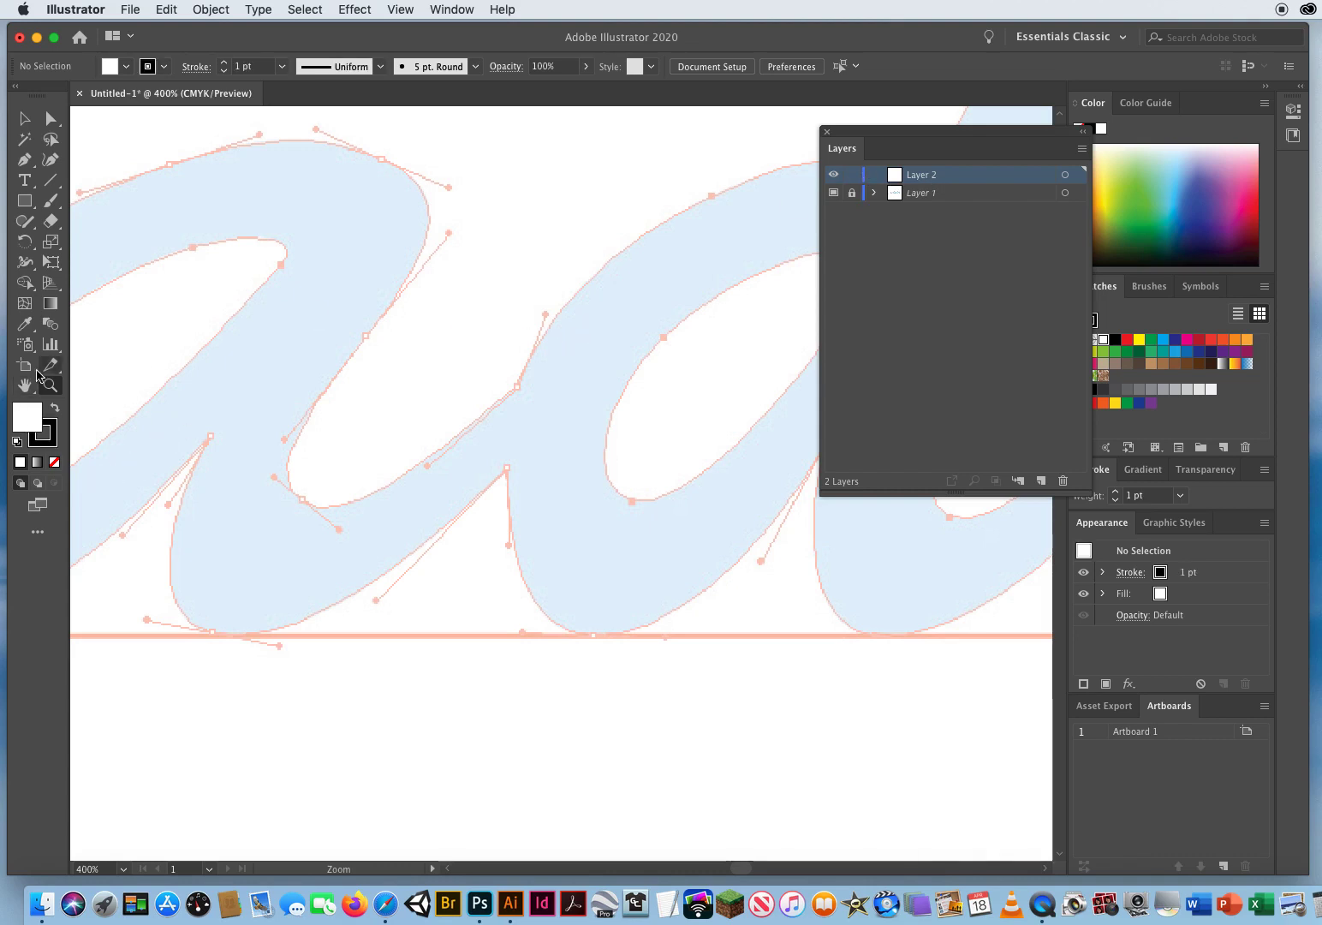
key(space)
drag(314, 549, 416, 478)
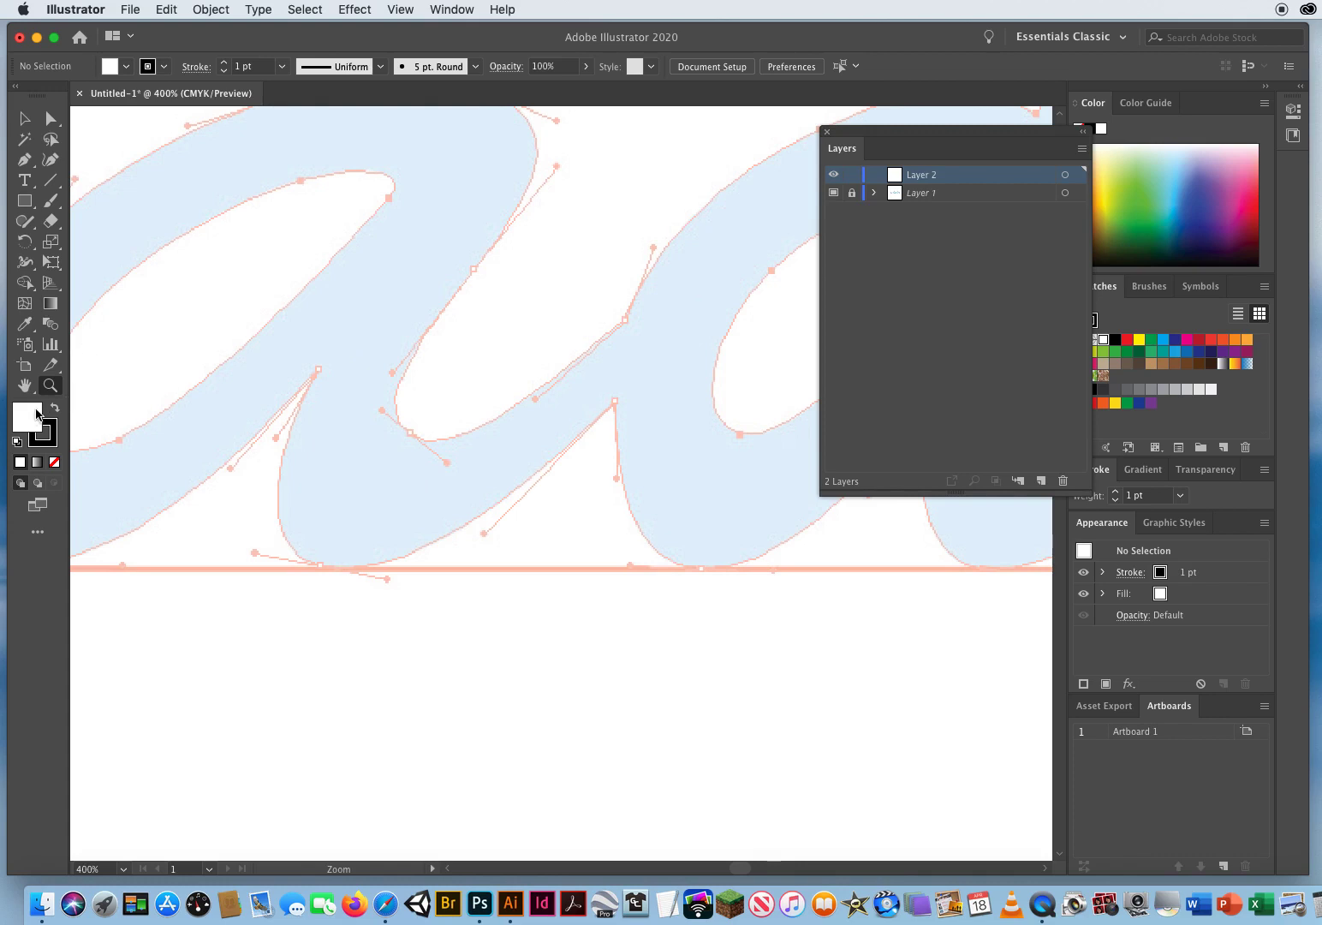
key(slash)
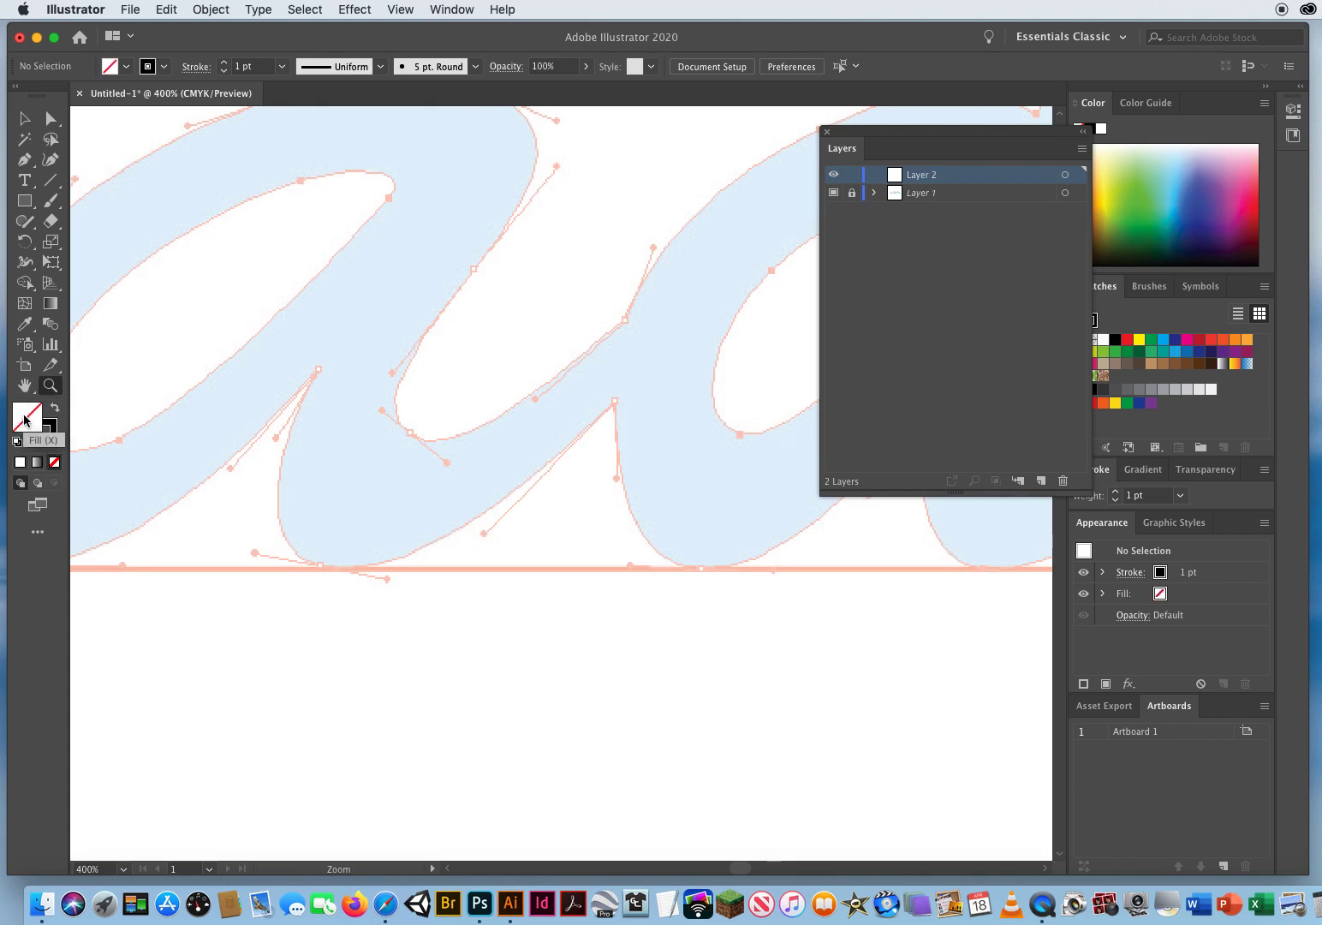
- Make the stroke the active color attribute and switch to the Pen tool
key(x)
click(25, 160)
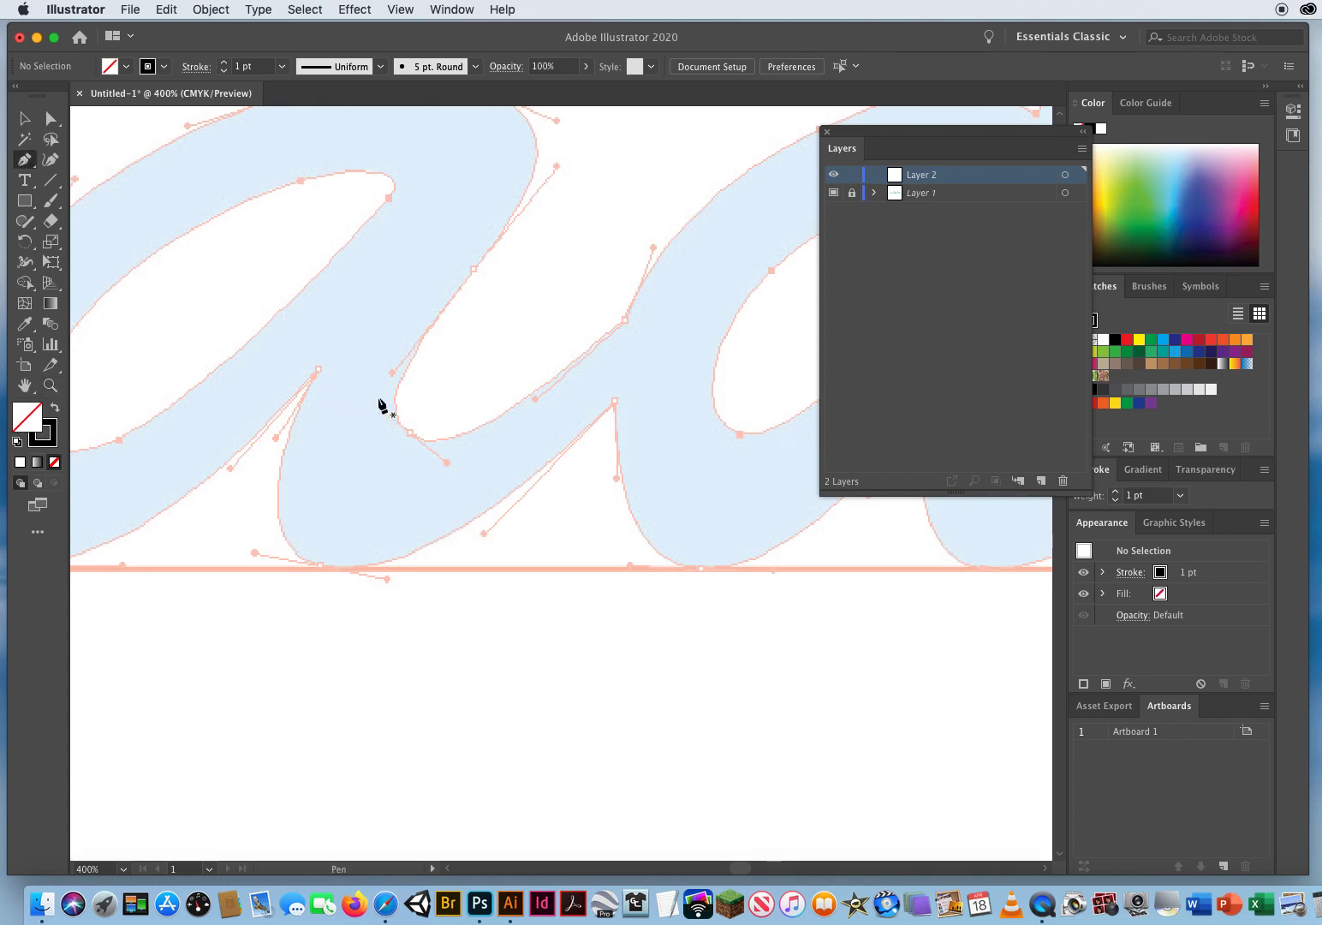
click(401, 10)
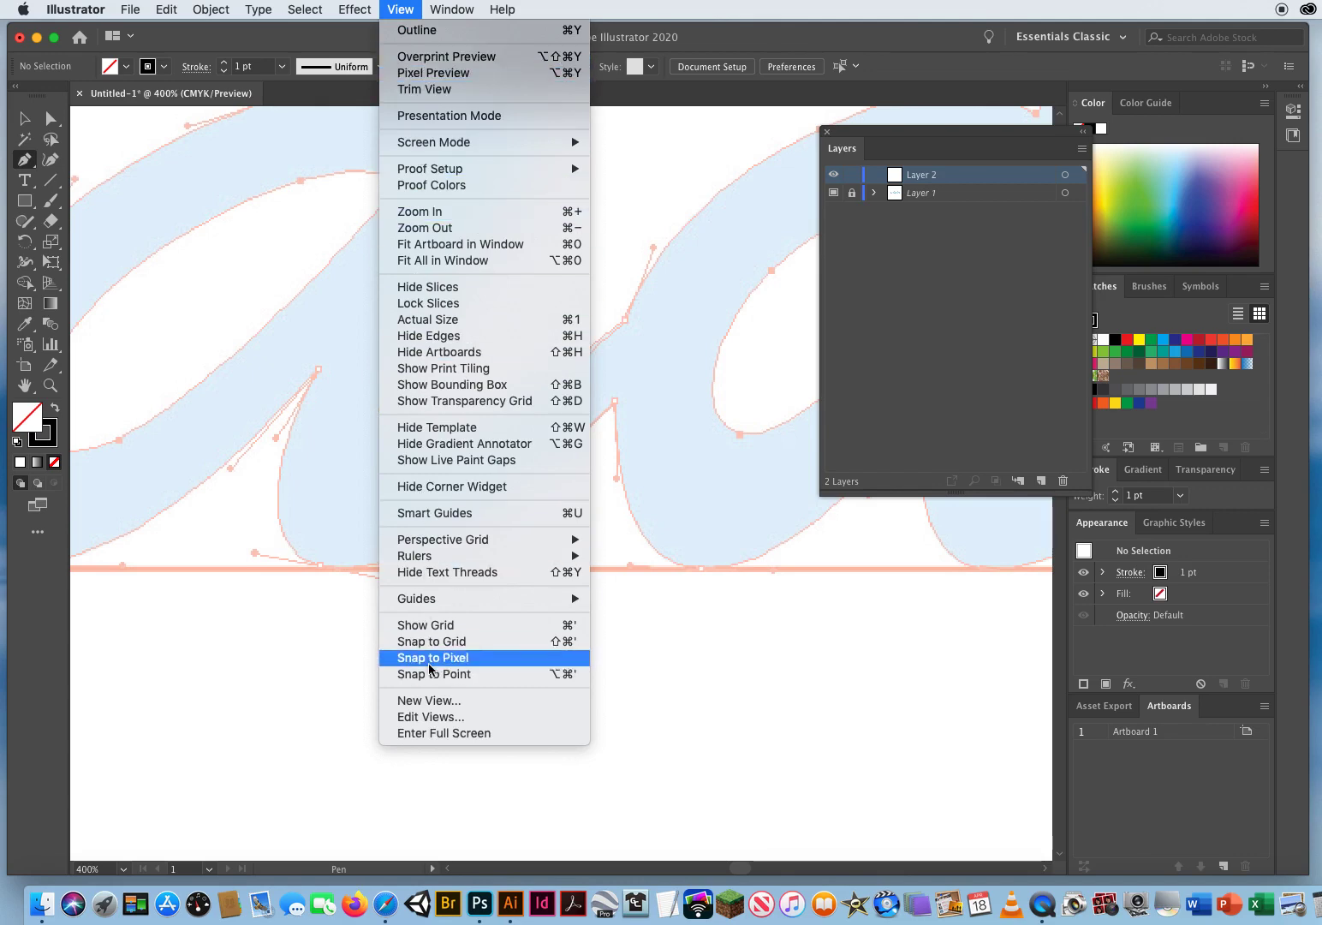
mouse_move(442, 16)
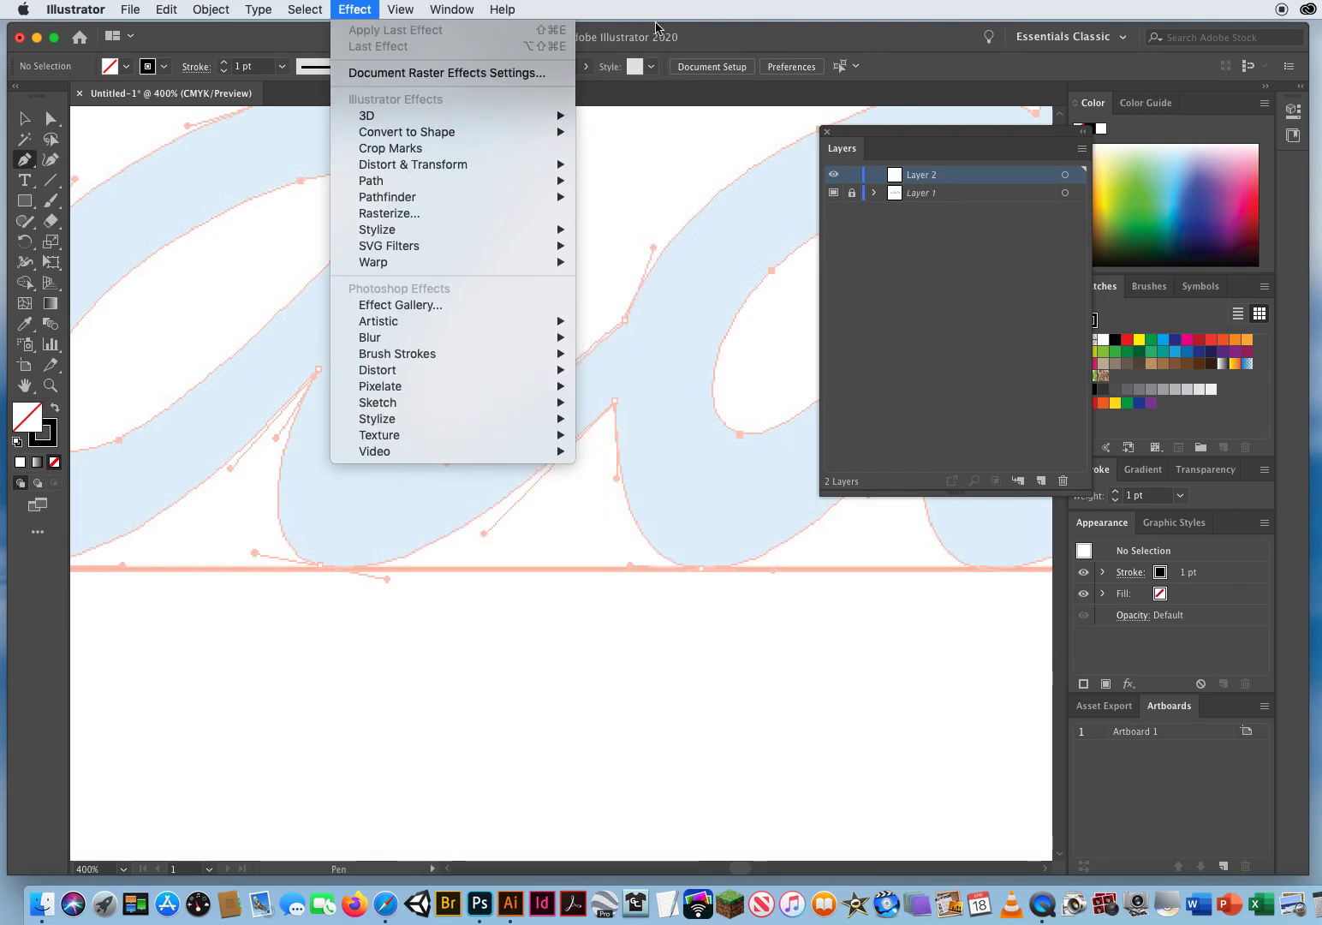
click(643, 244)
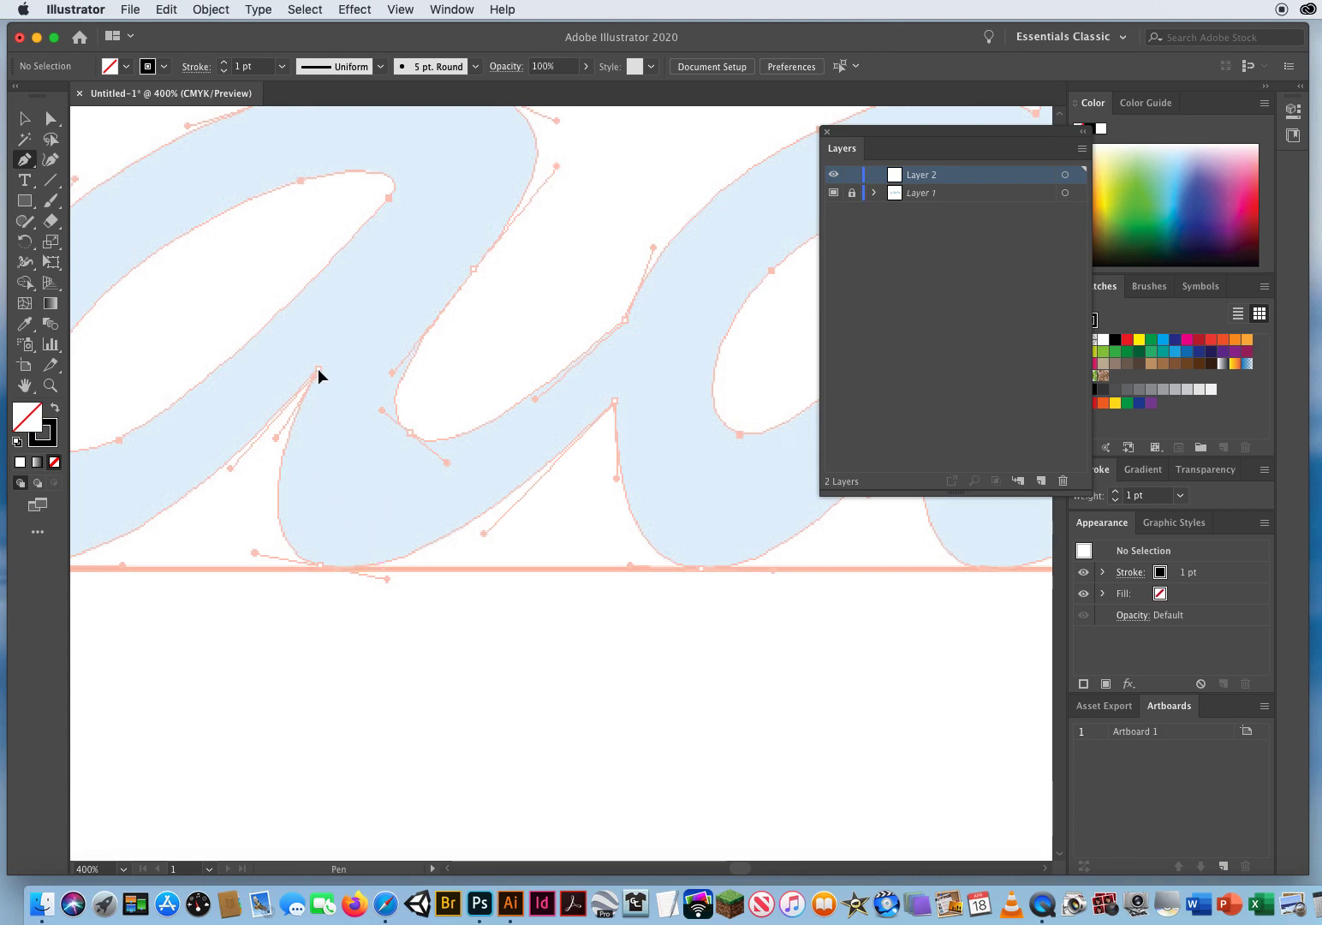
- Trace the lower edge of the a's stem with curved Pen segments, from its inner notch through the baseline to the notch before the d
drag(318, 369, 275, 438)
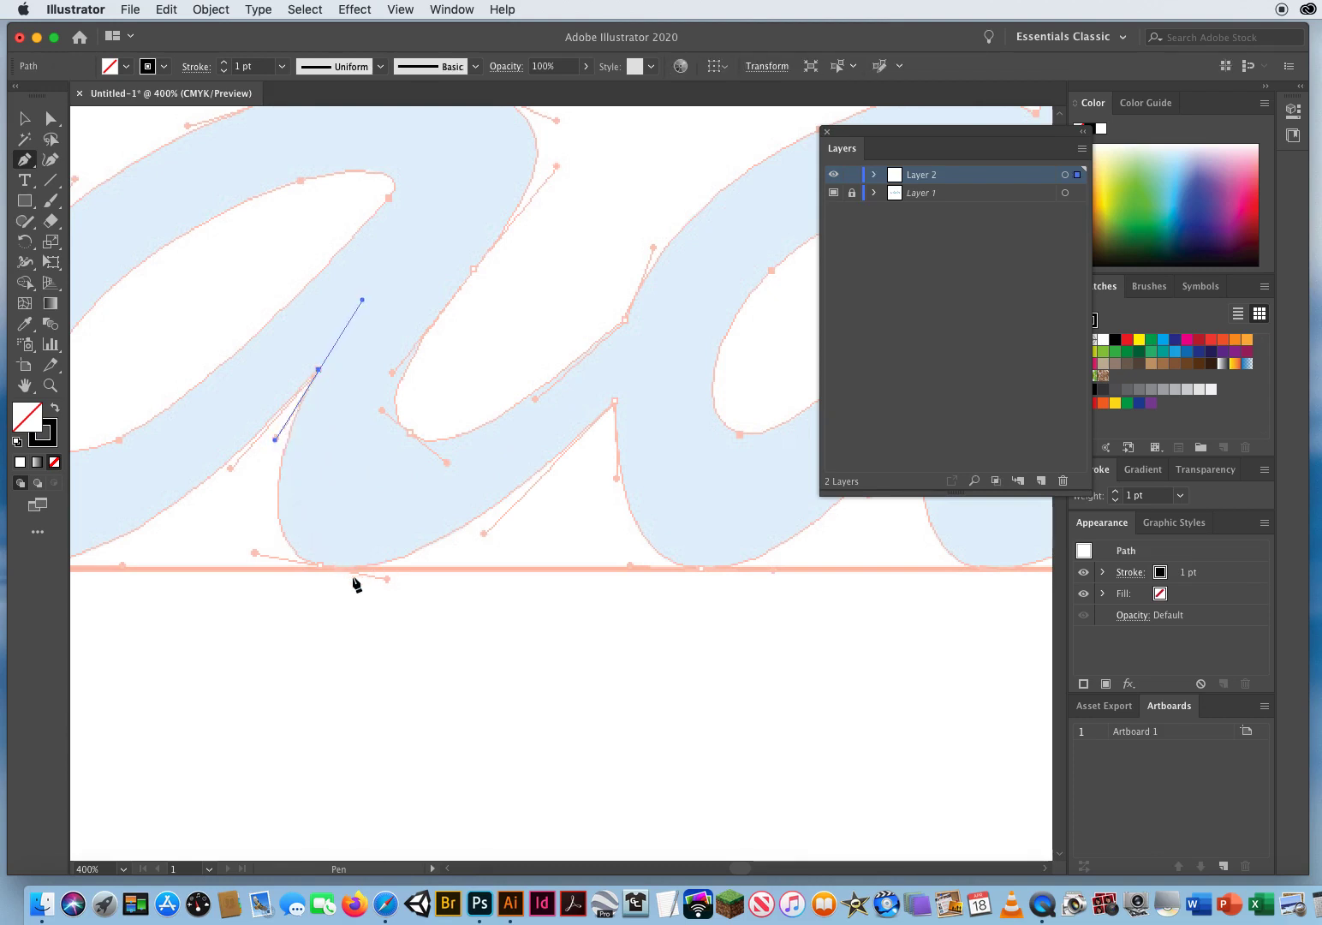
drag(323, 566, 391, 578)
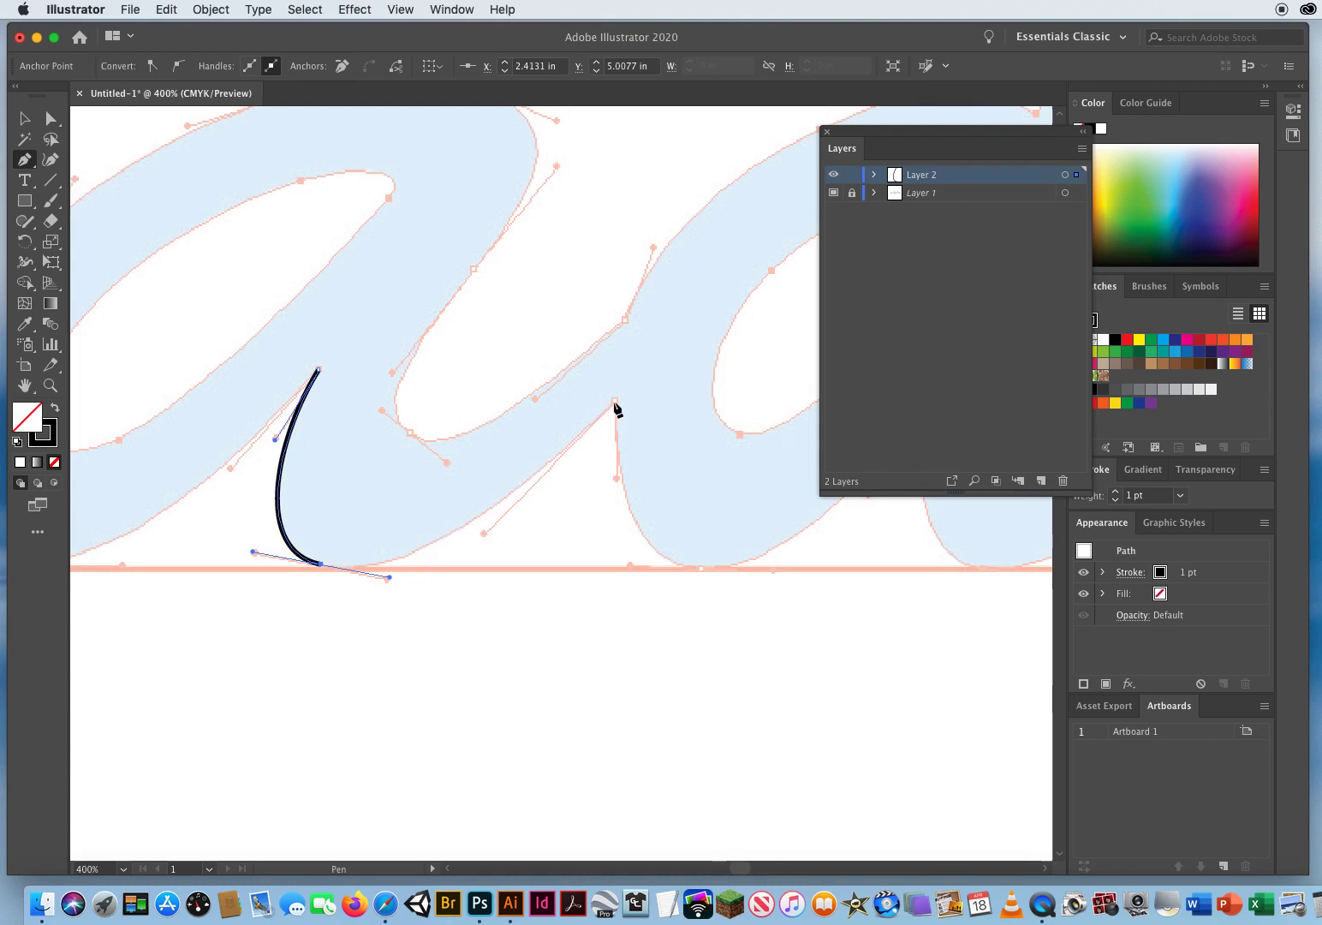
drag(615, 401, 745, 266)
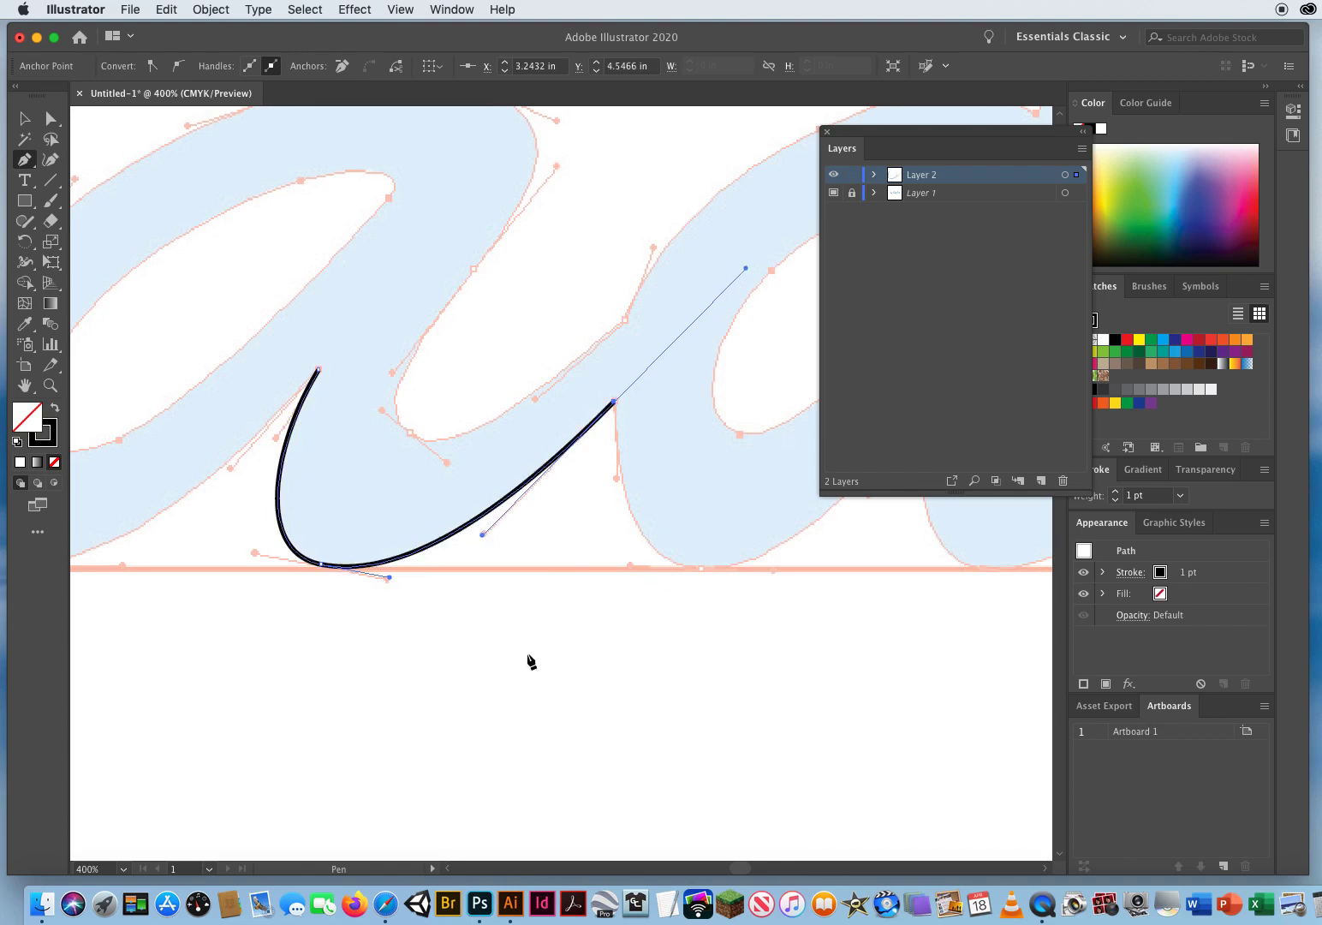
- Make the a–d notch a corner and trace the underside of the d's bowl through the baseline to the notch at its stem
key(space)
drag(719, 415, 315, 423)
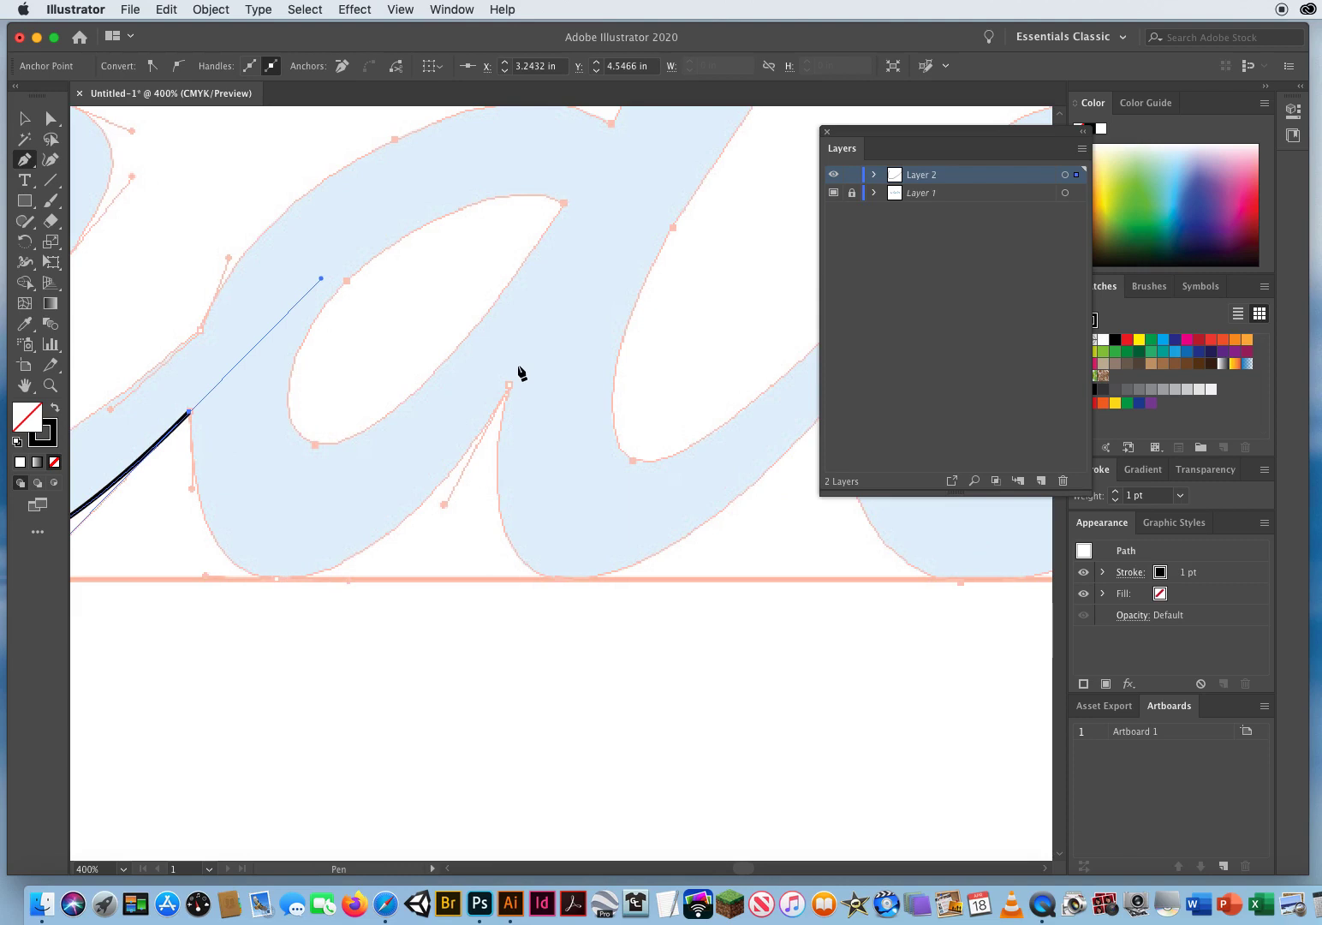
click(190, 412)
drag(190, 426, 191, 488)
drag(277, 578, 348, 581)
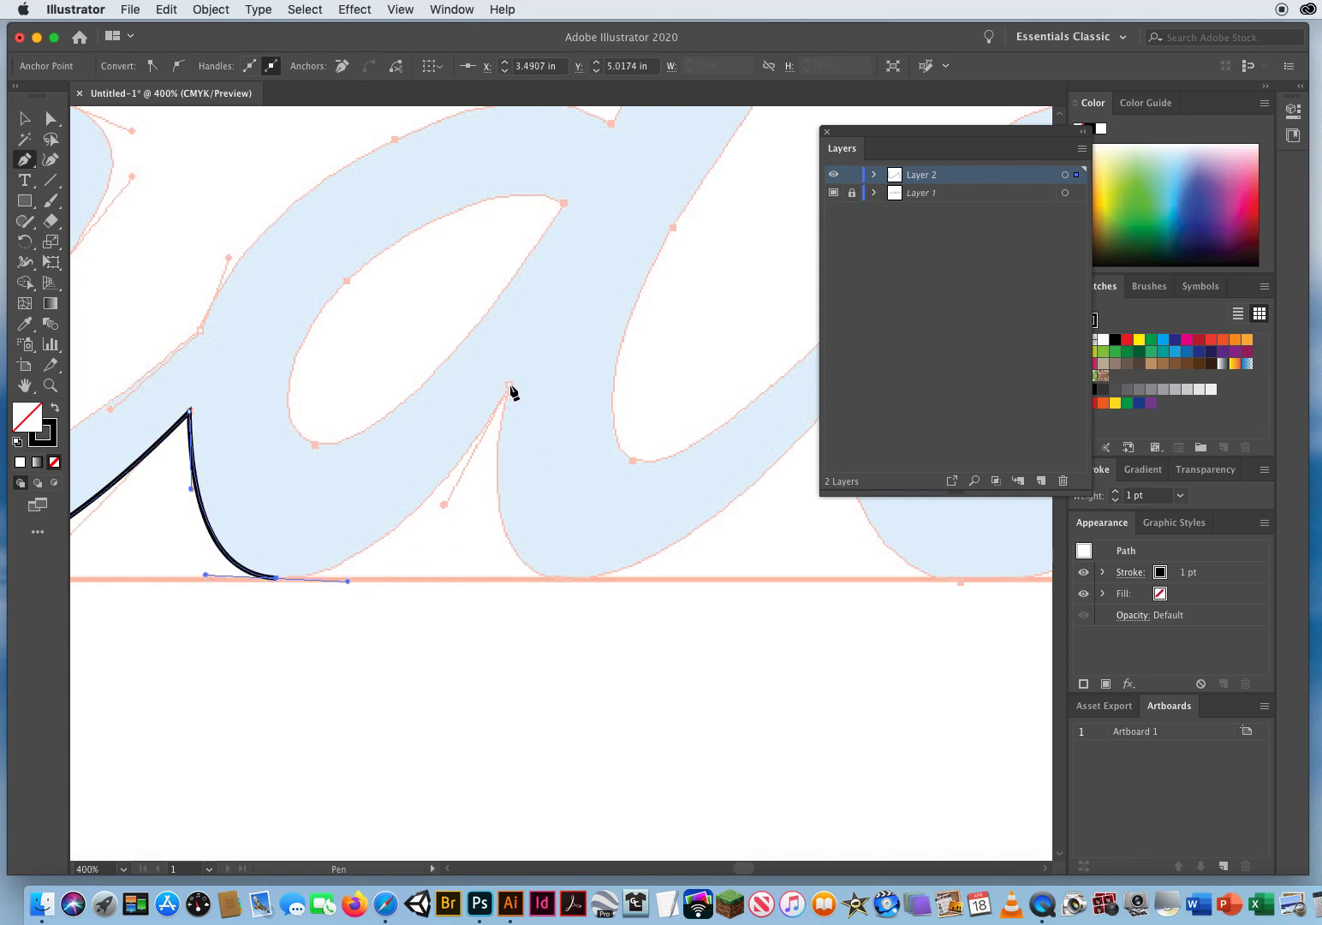
drag(510, 385, 576, 264)
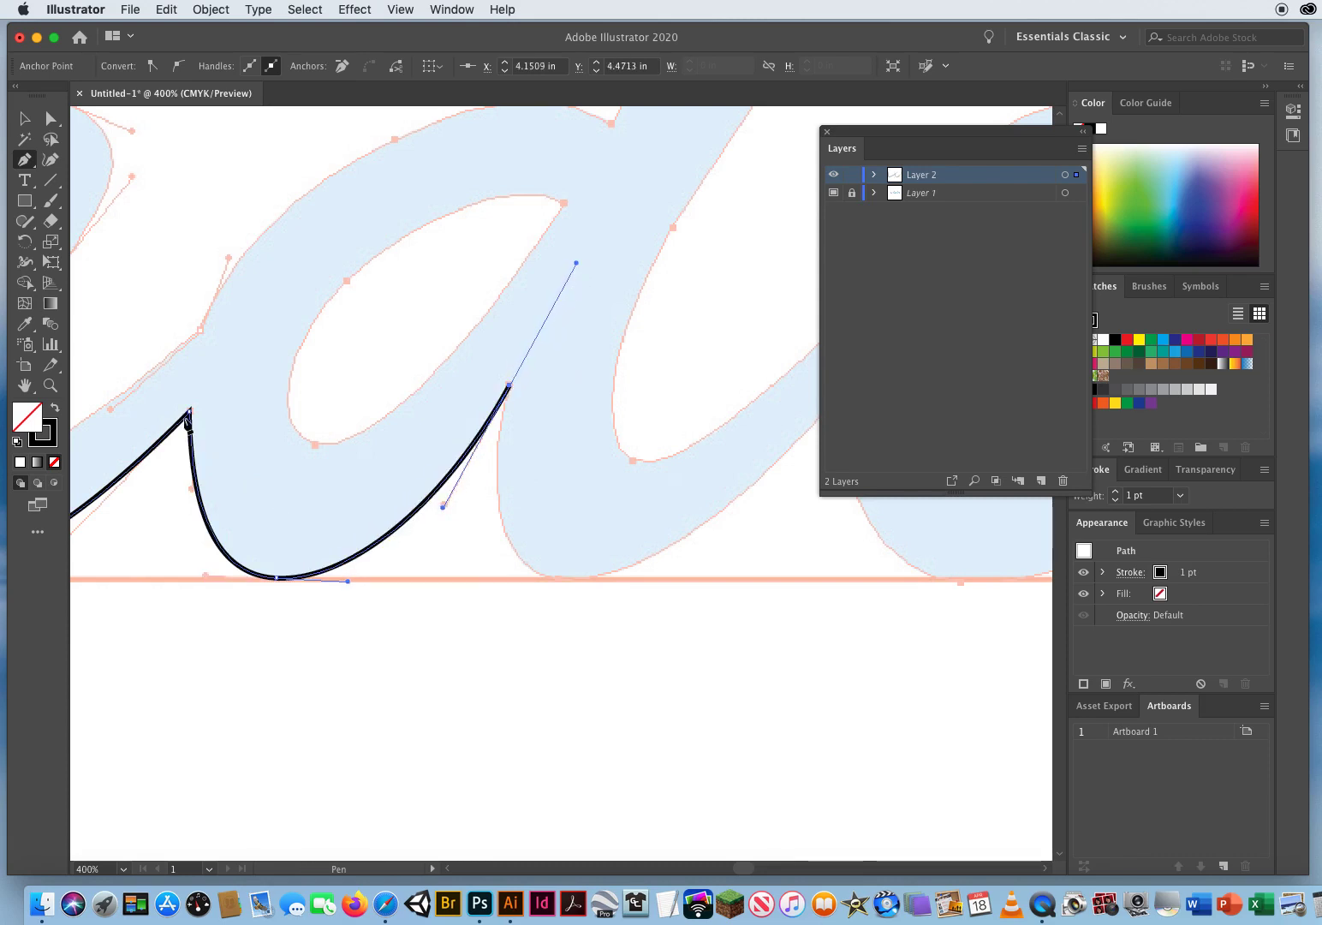
- Continue the path with a corner at the d's stem notch, curving along the stem's underside through the baseline to the o
key(space)
drag(733, 338, 394, 337)
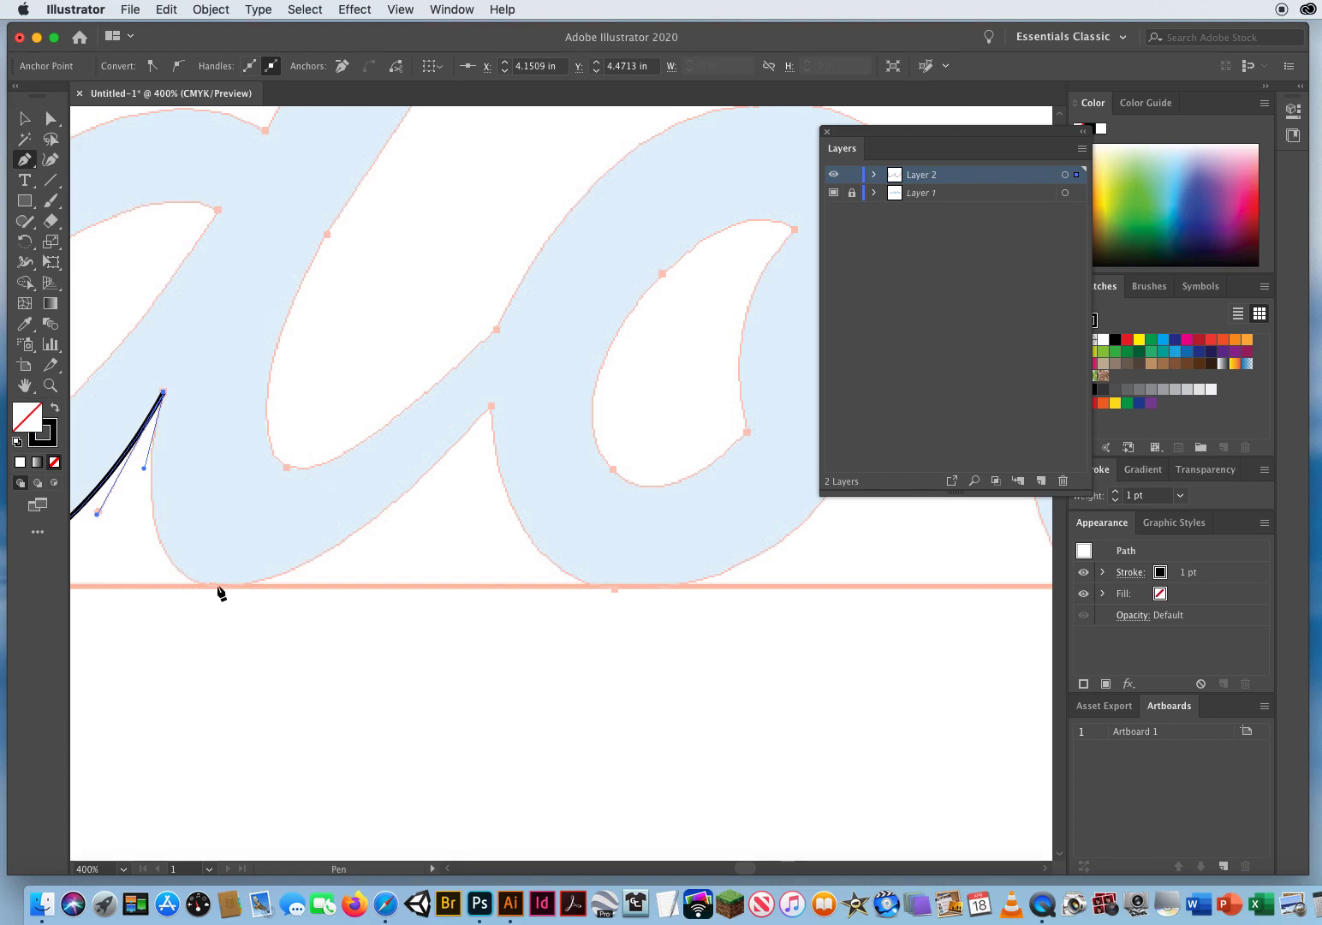
drag(218, 584, 295, 586)
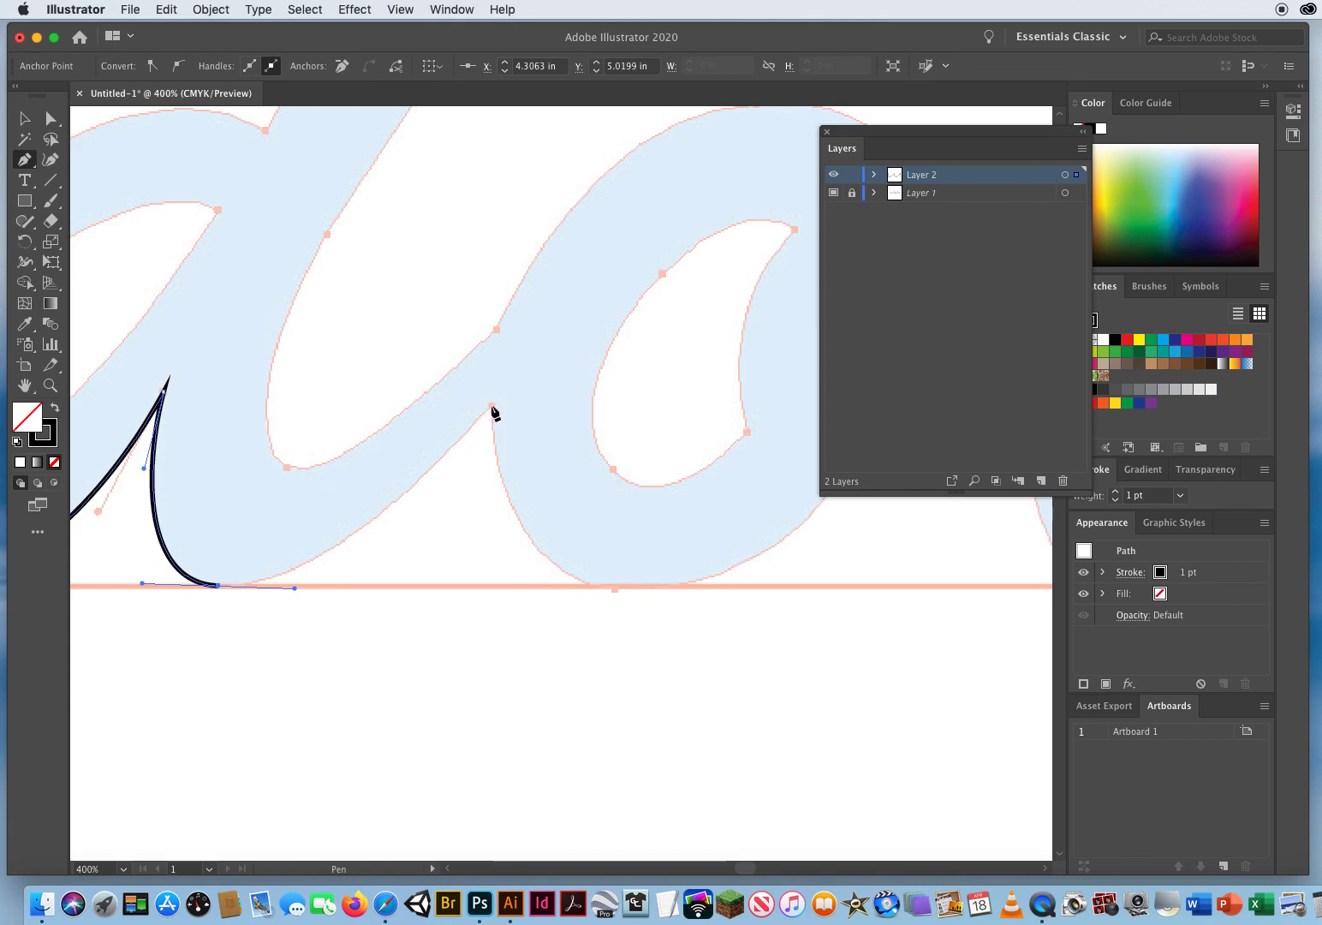
drag(491, 405, 605, 282)
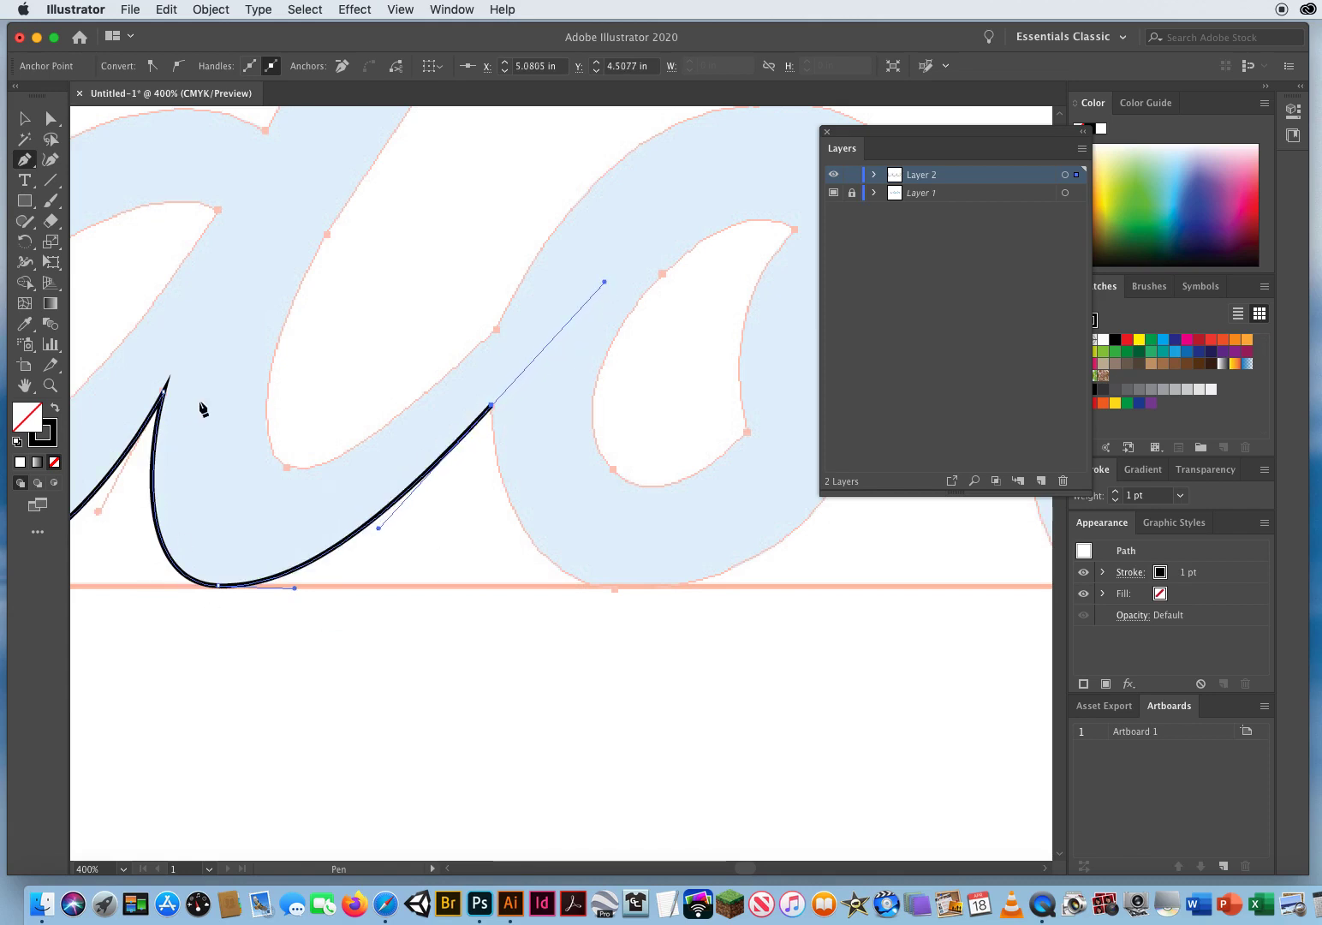
- Make the d–o notch a corner and trace the underside of the o through the baseline to the start of its connecting stroke
key(space)
drag(757, 518, 377, 511)
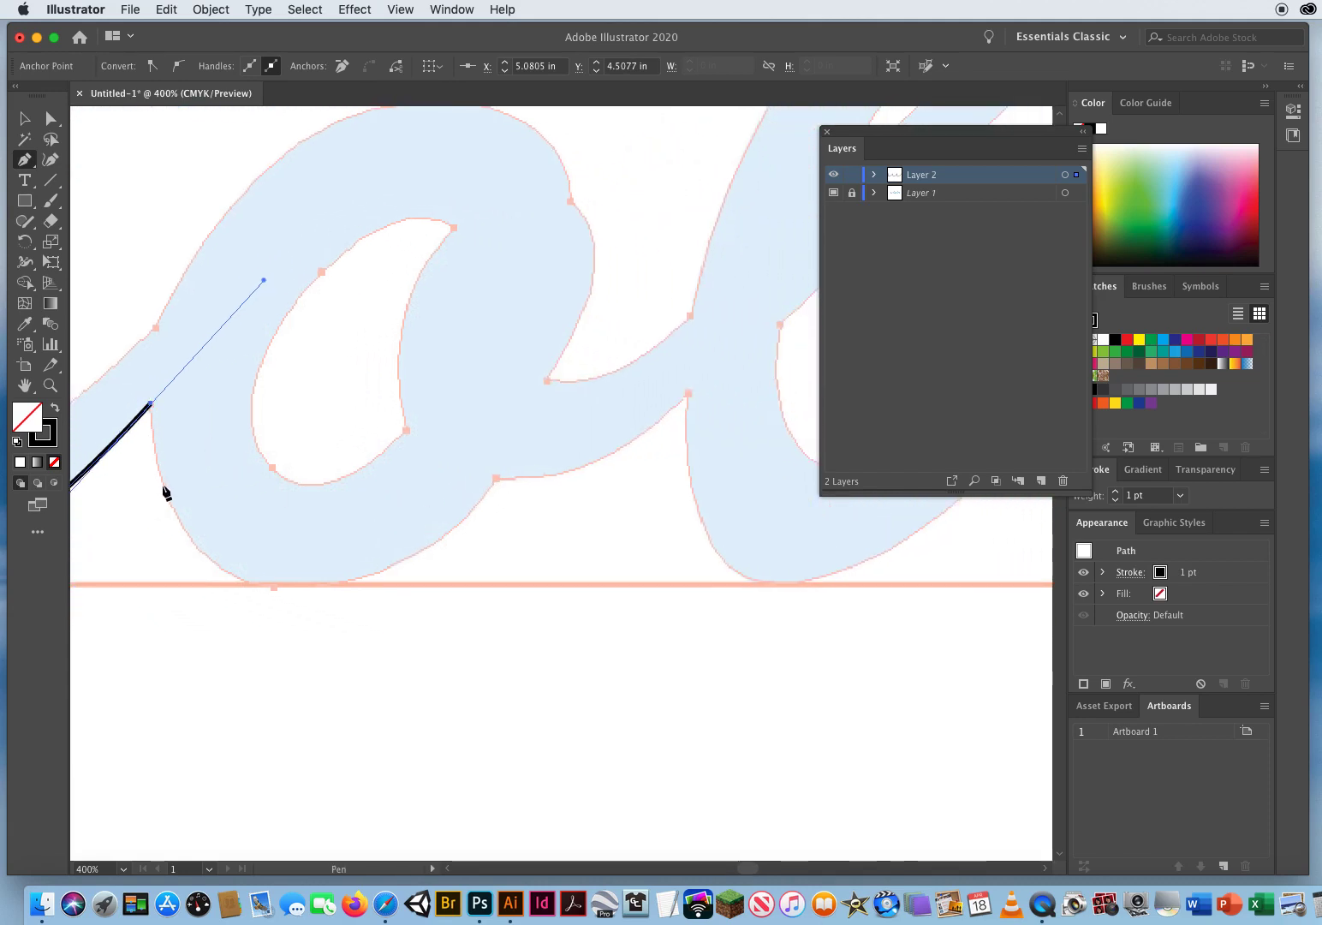
click(150, 407)
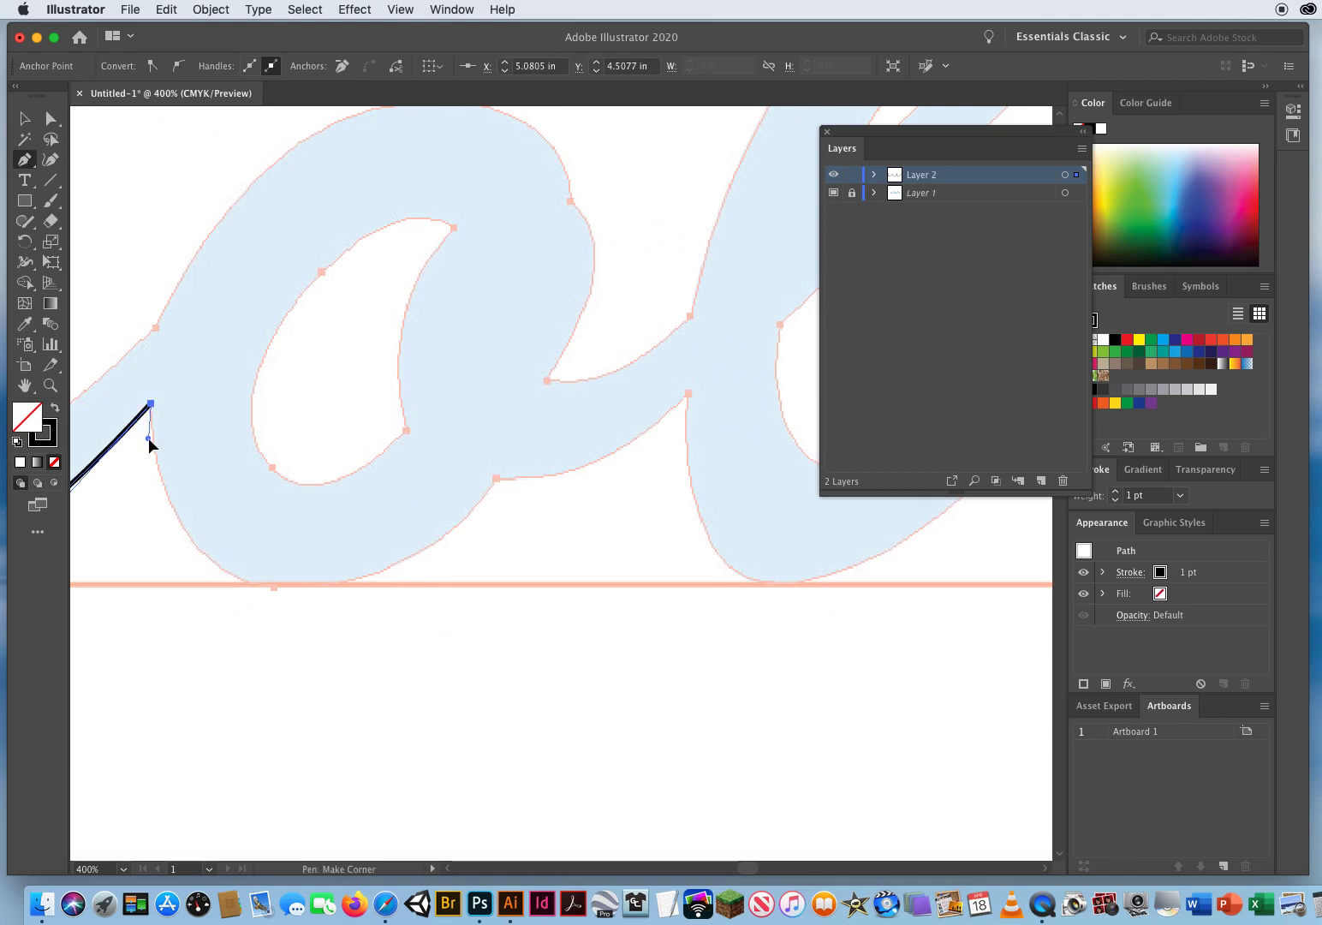
drag(150, 460, 153, 482)
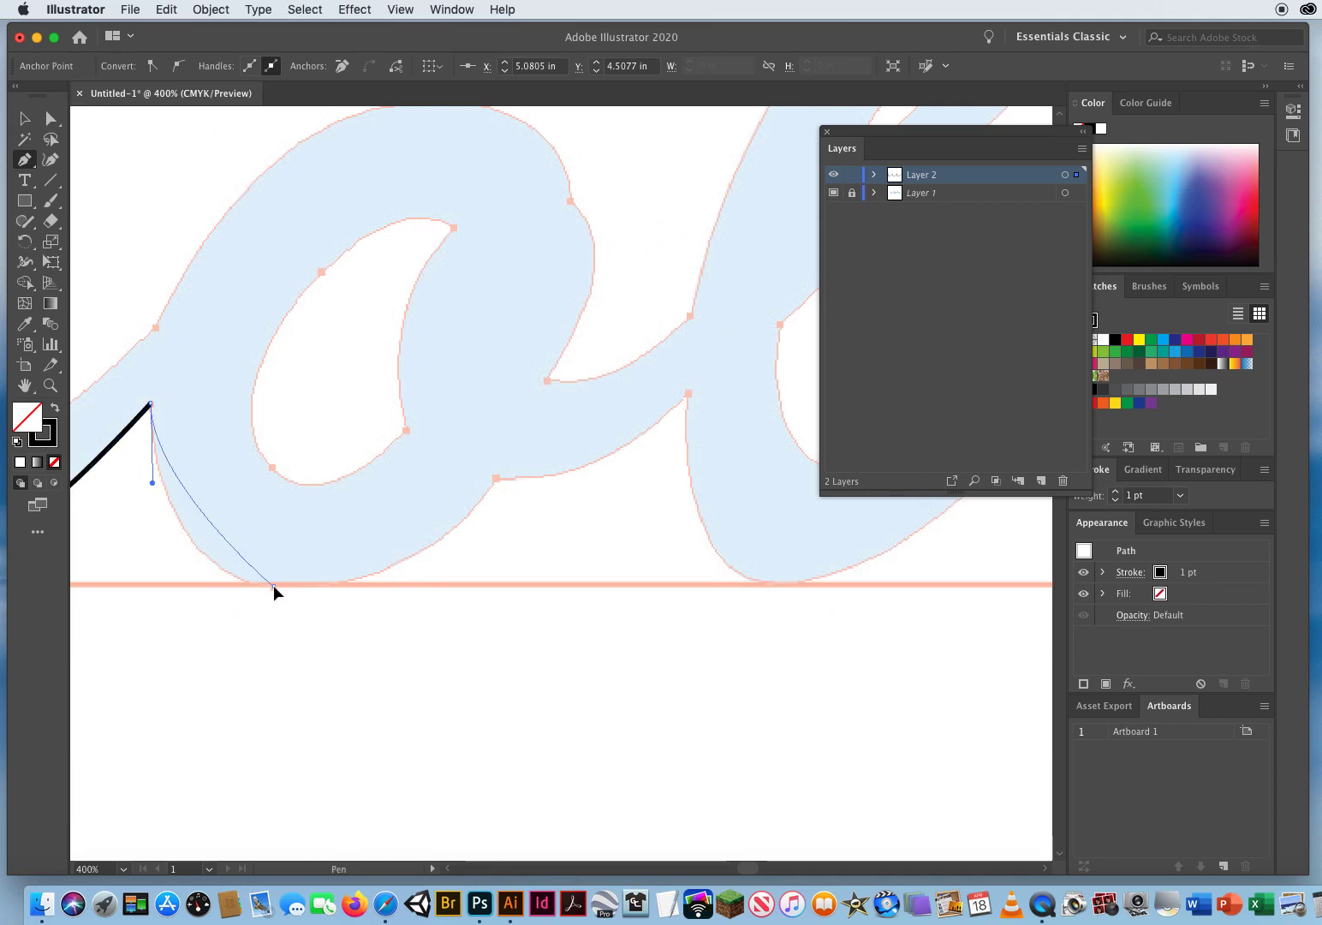
drag(274, 586, 356, 592)
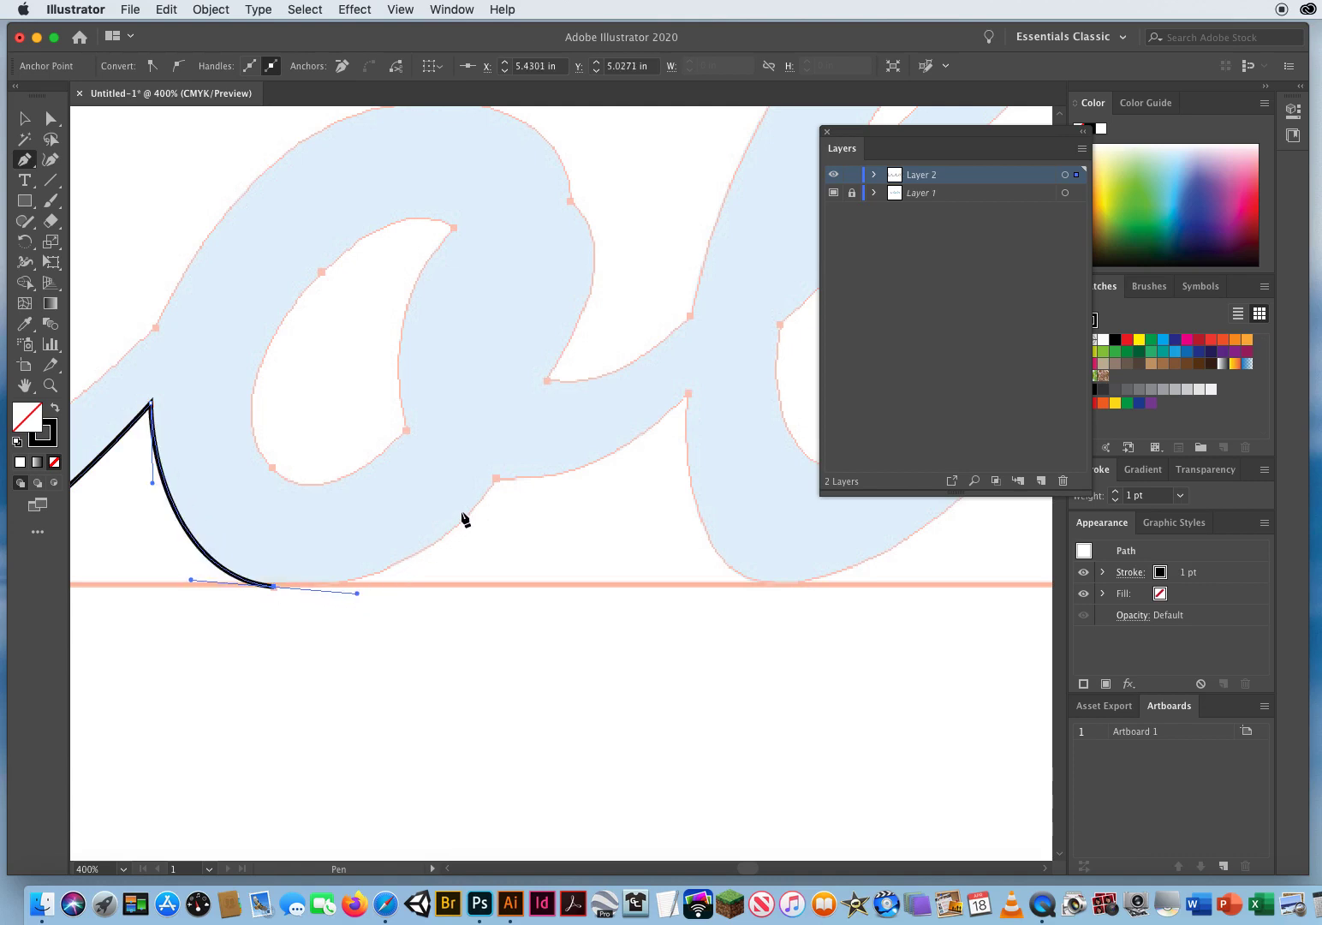
drag(497, 478, 560, 399)
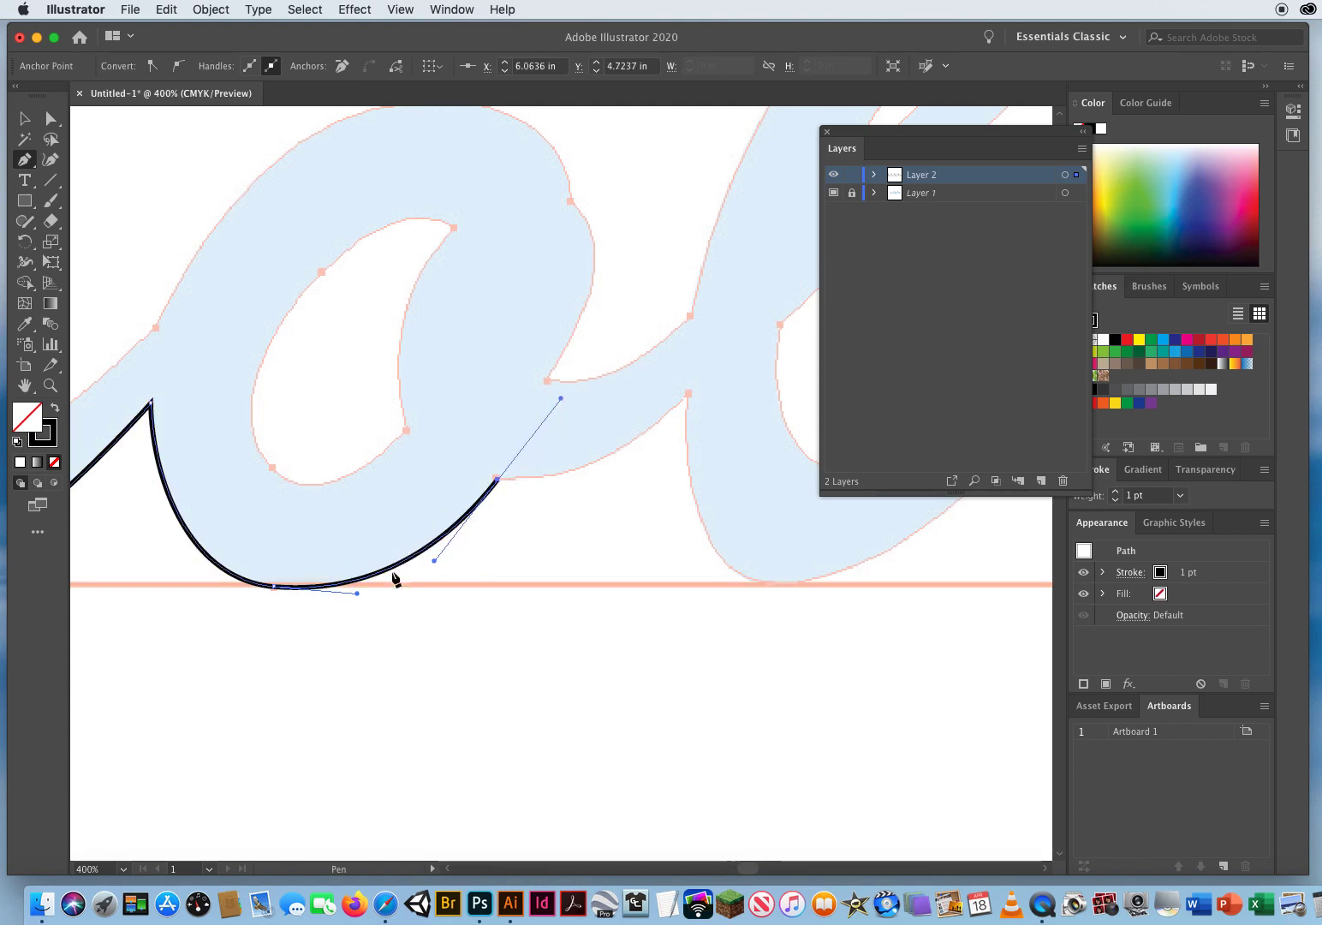
- Turn the o's lower end anchor into a corner and trace the underside of the connecting stroke up to the b
scroll(600, 519, right, 6)
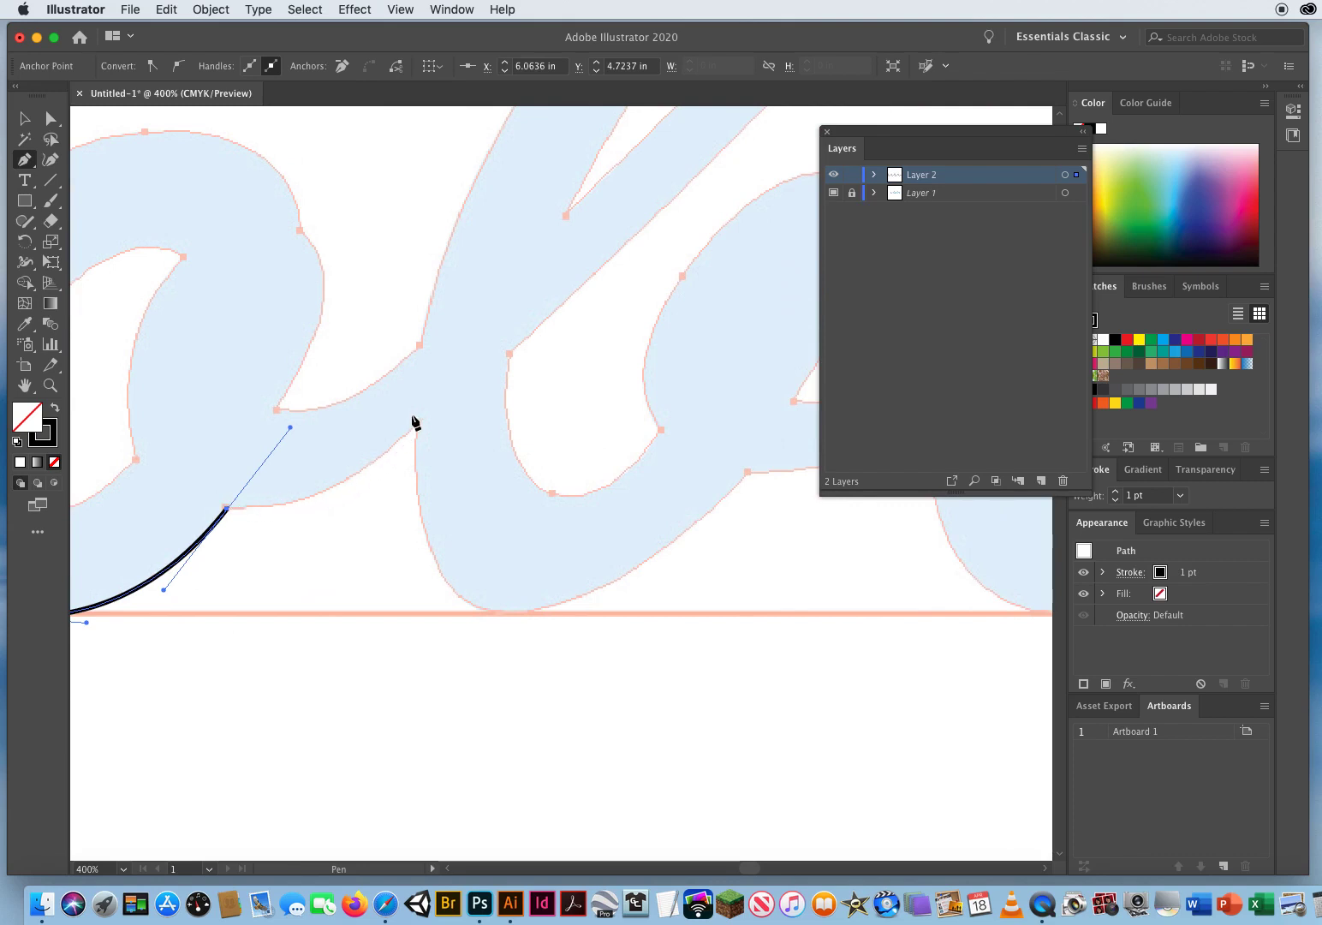
click(226, 509)
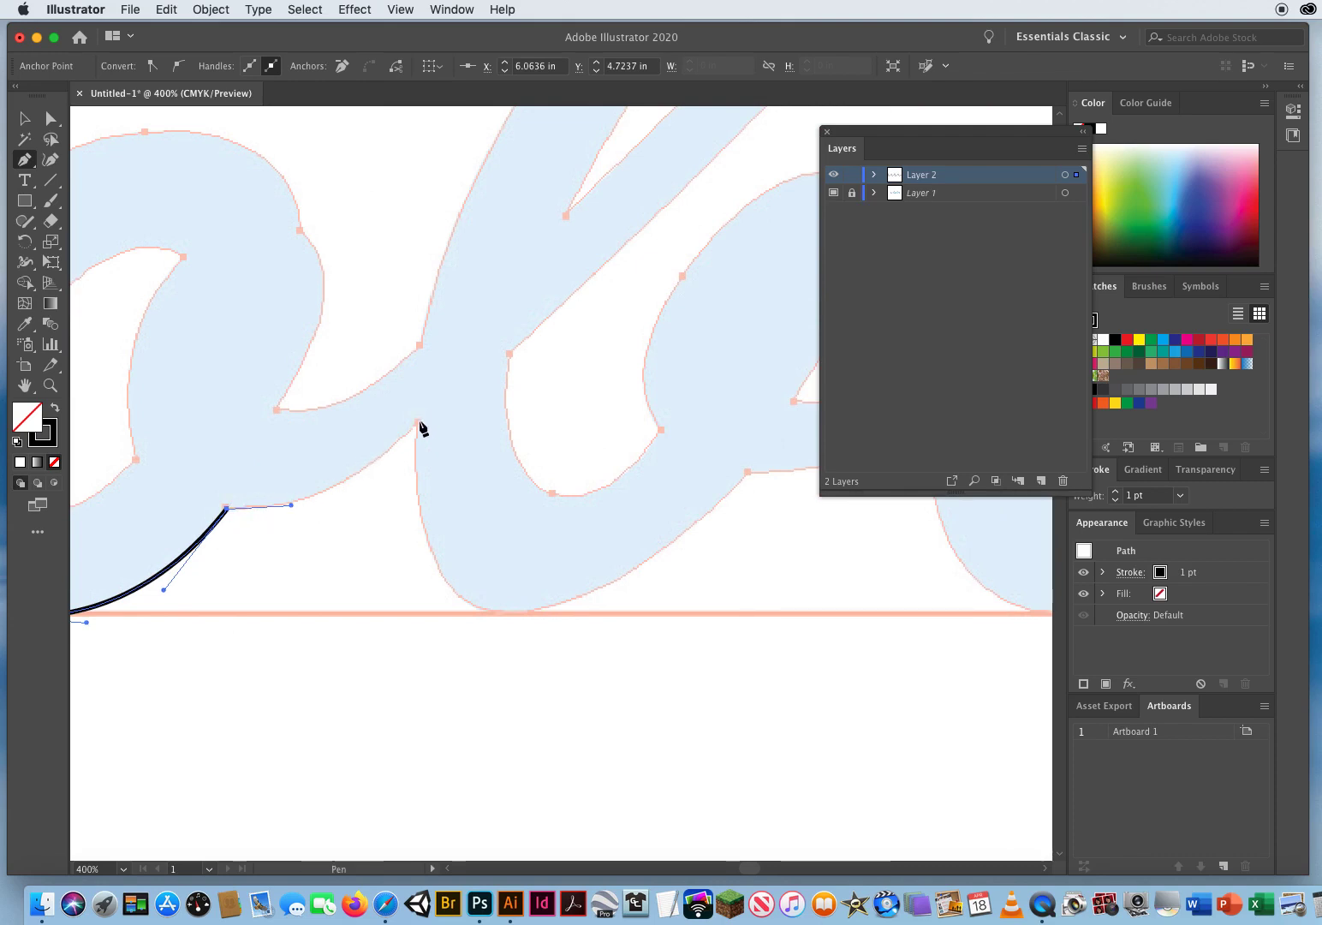
drag(418, 422, 505, 339)
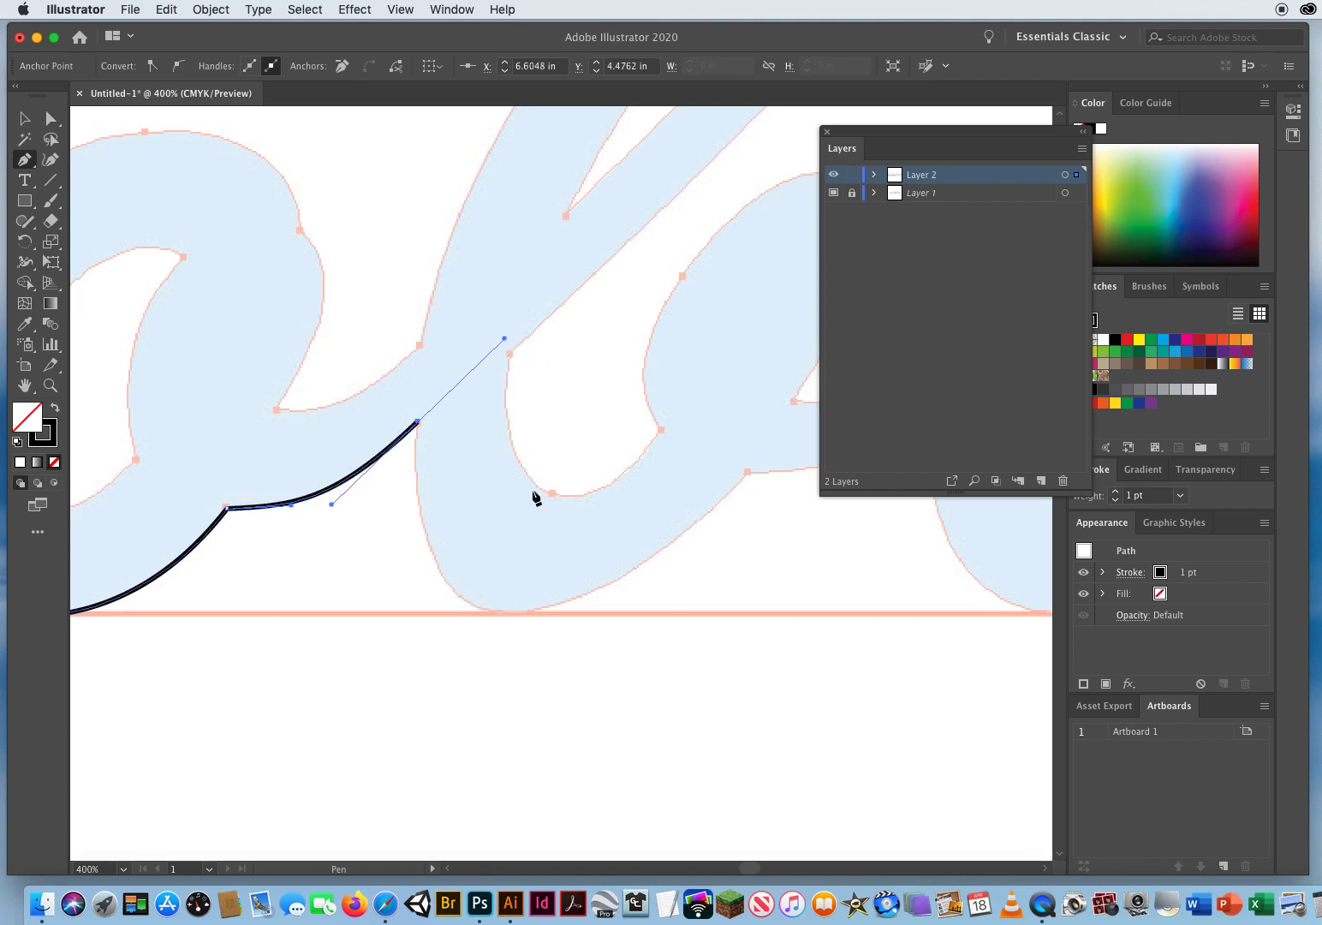
- Make the o–b notch a corner and trace the underside of the b through the baseline to the start of its connecting stroke
scroll(534, 492, right, 5)
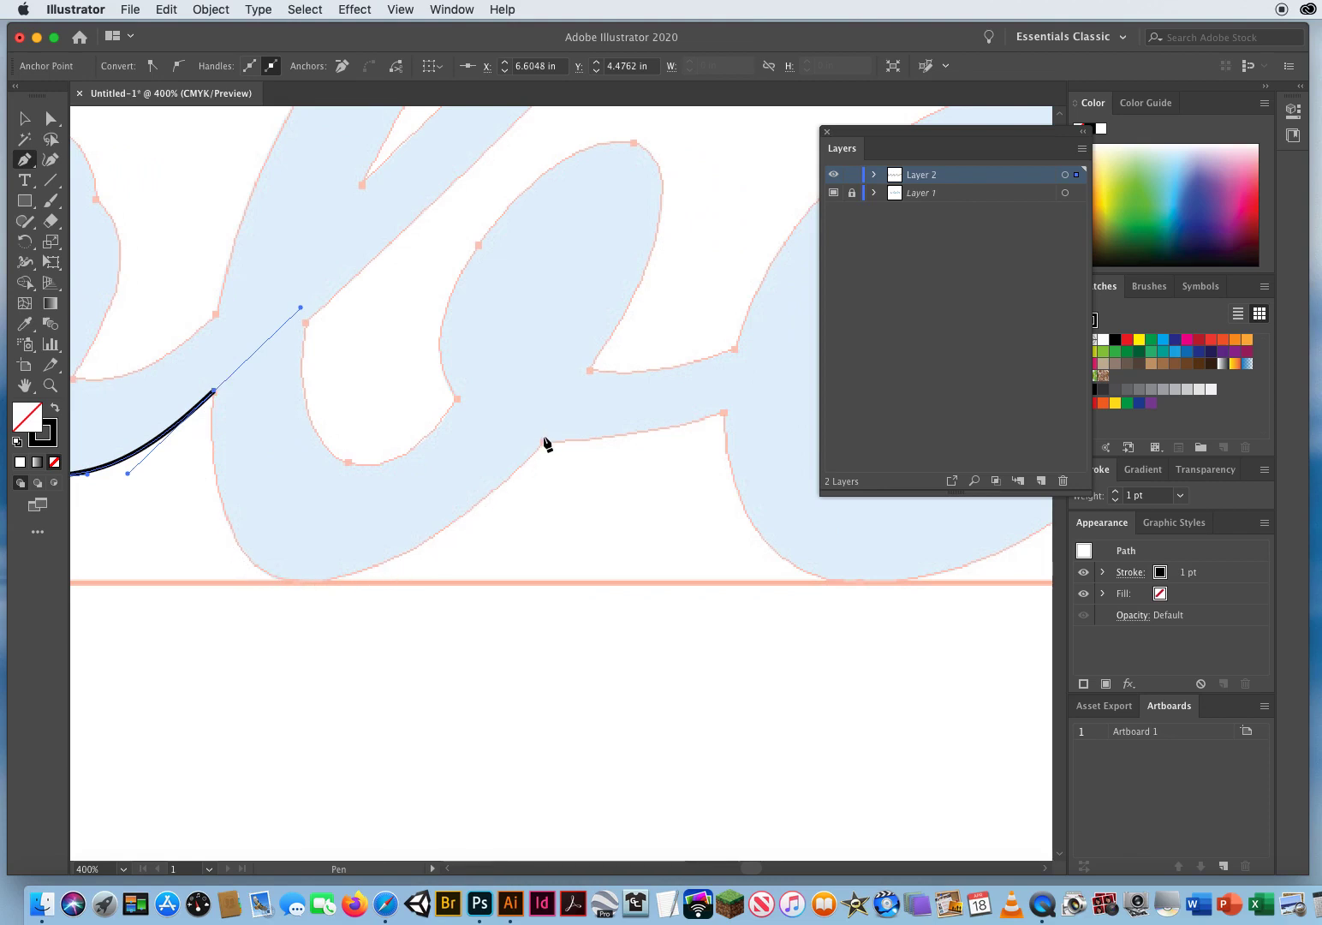
click(214, 391)
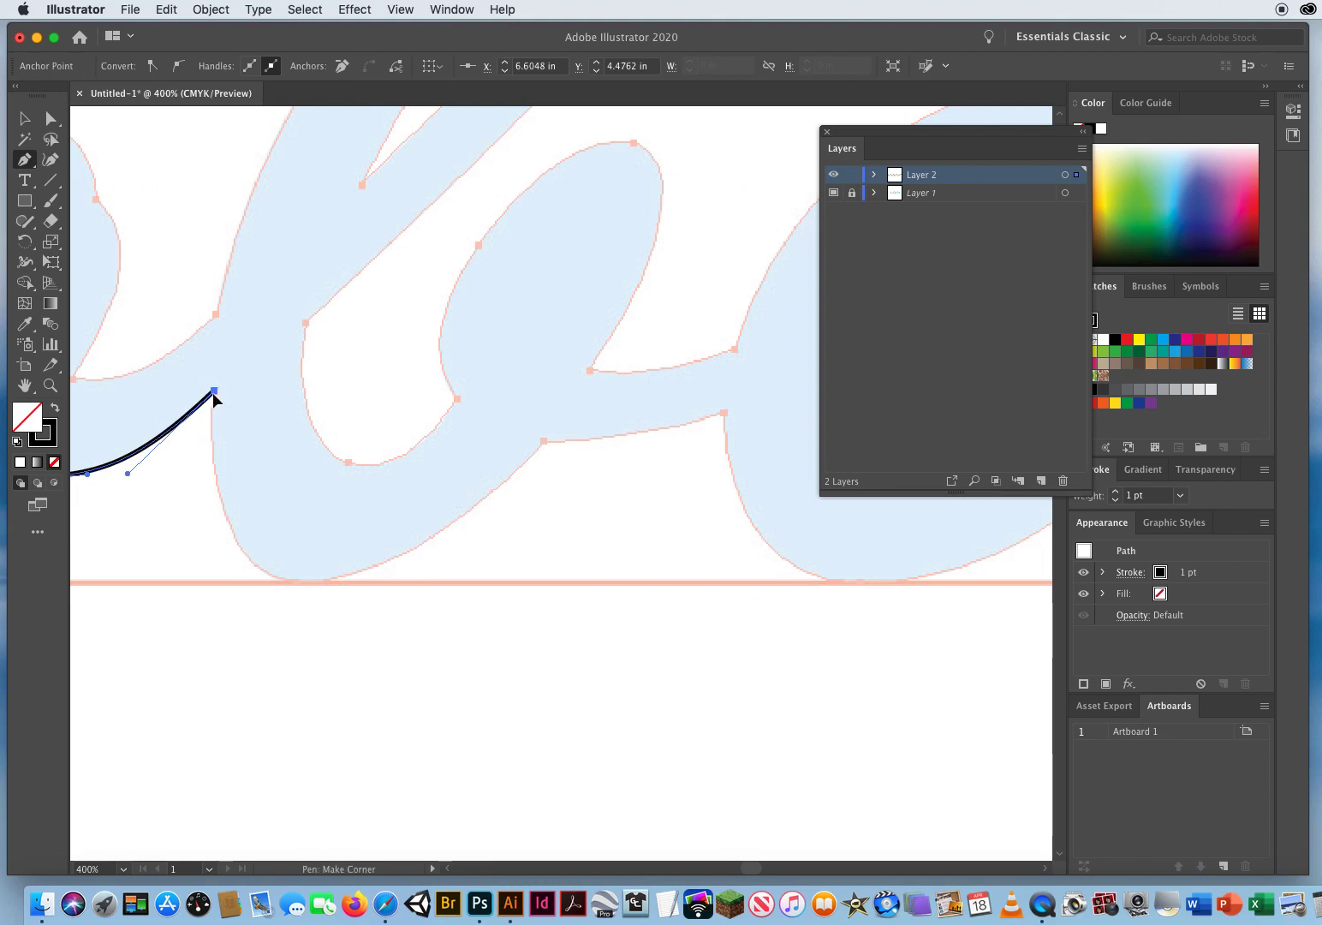
drag(202, 474, 202, 478)
drag(295, 580, 362, 582)
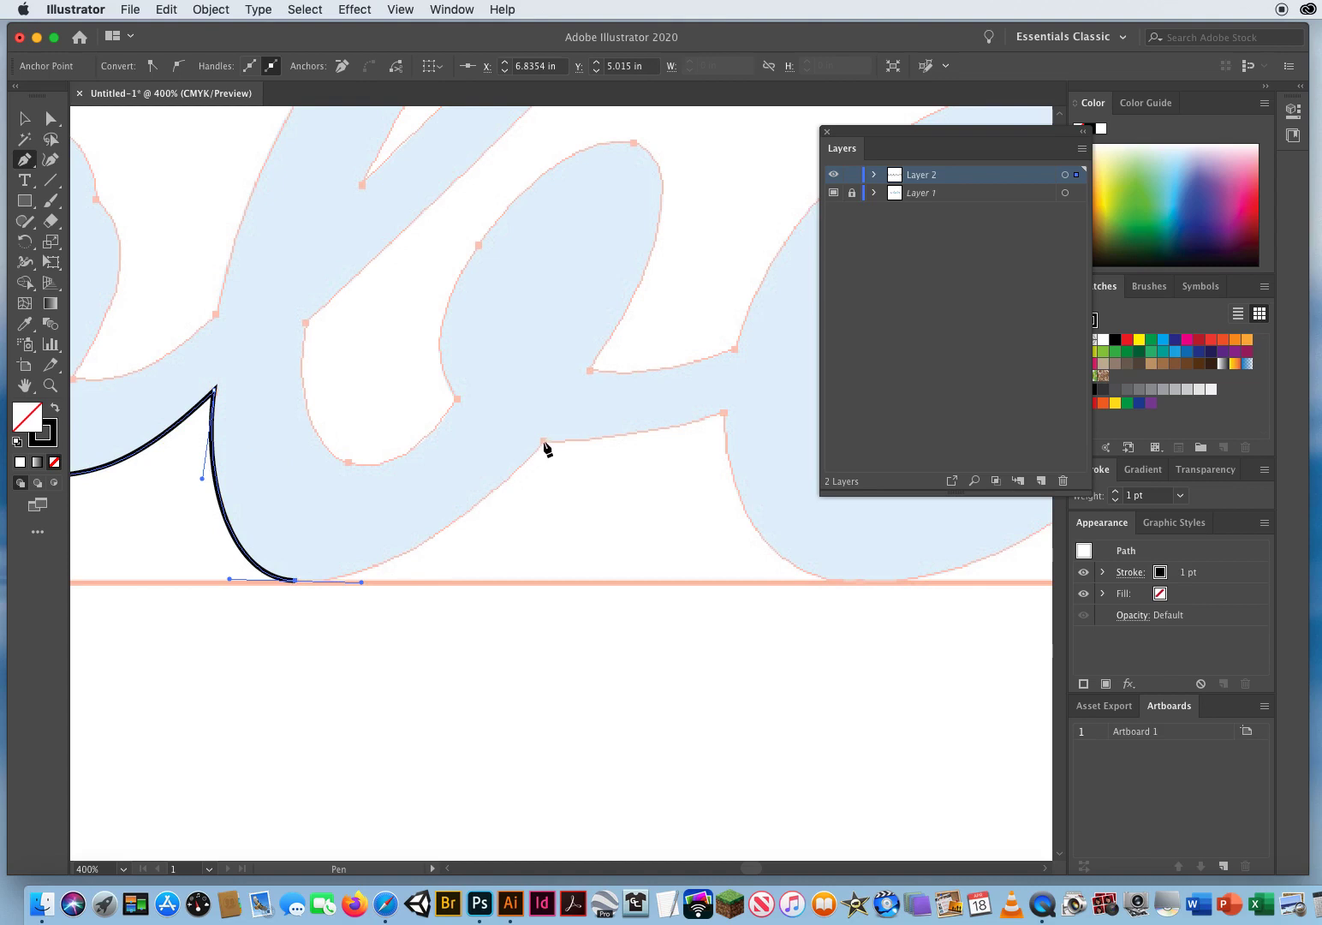
drag(544, 441, 654, 329)
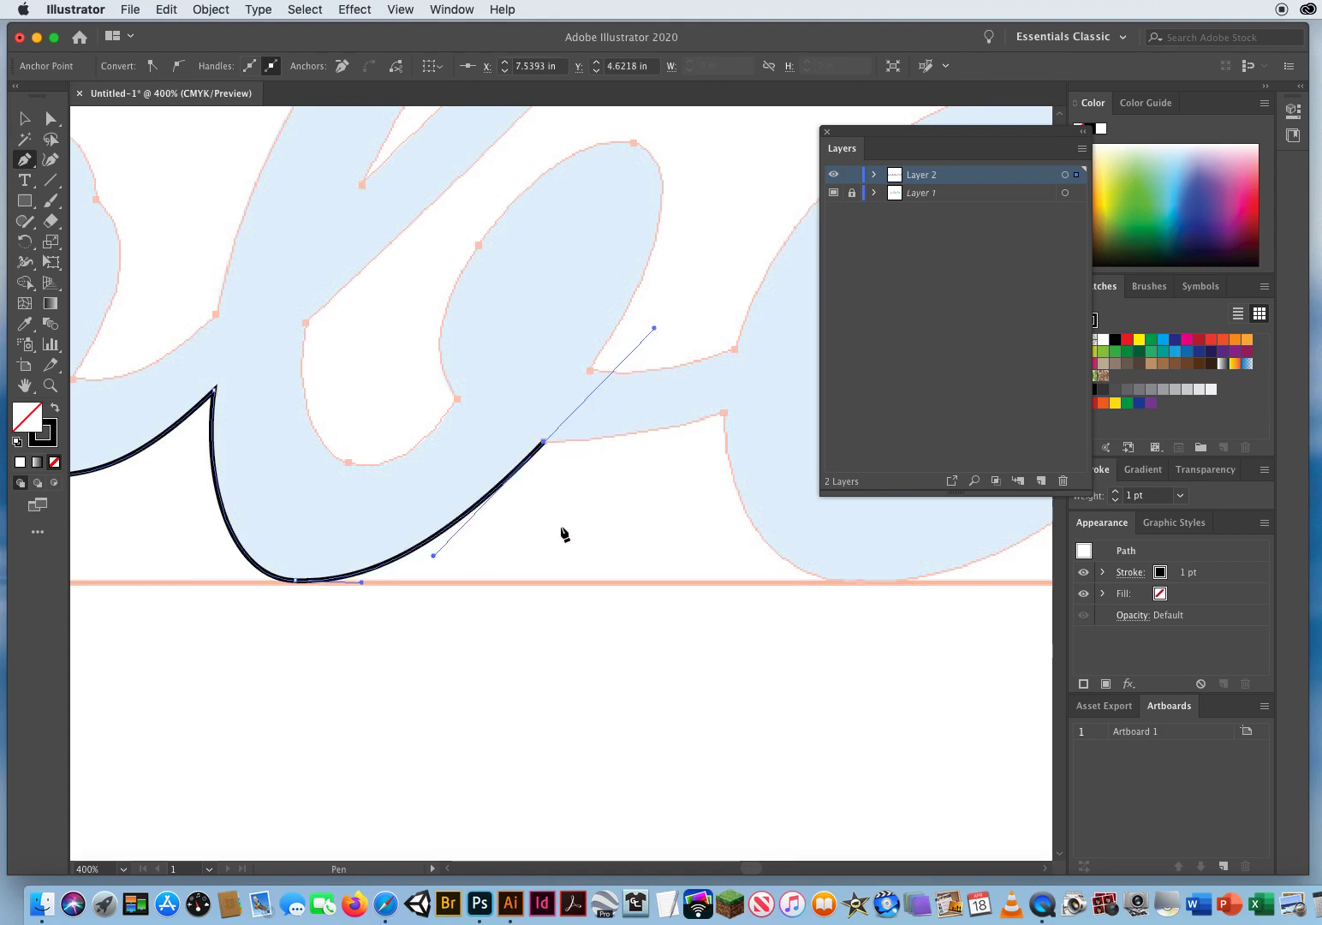
- Turn the b's lower end anchor into a corner and trace the underside of the connecting stroke to the e
scroll(653, 466, right, 10)
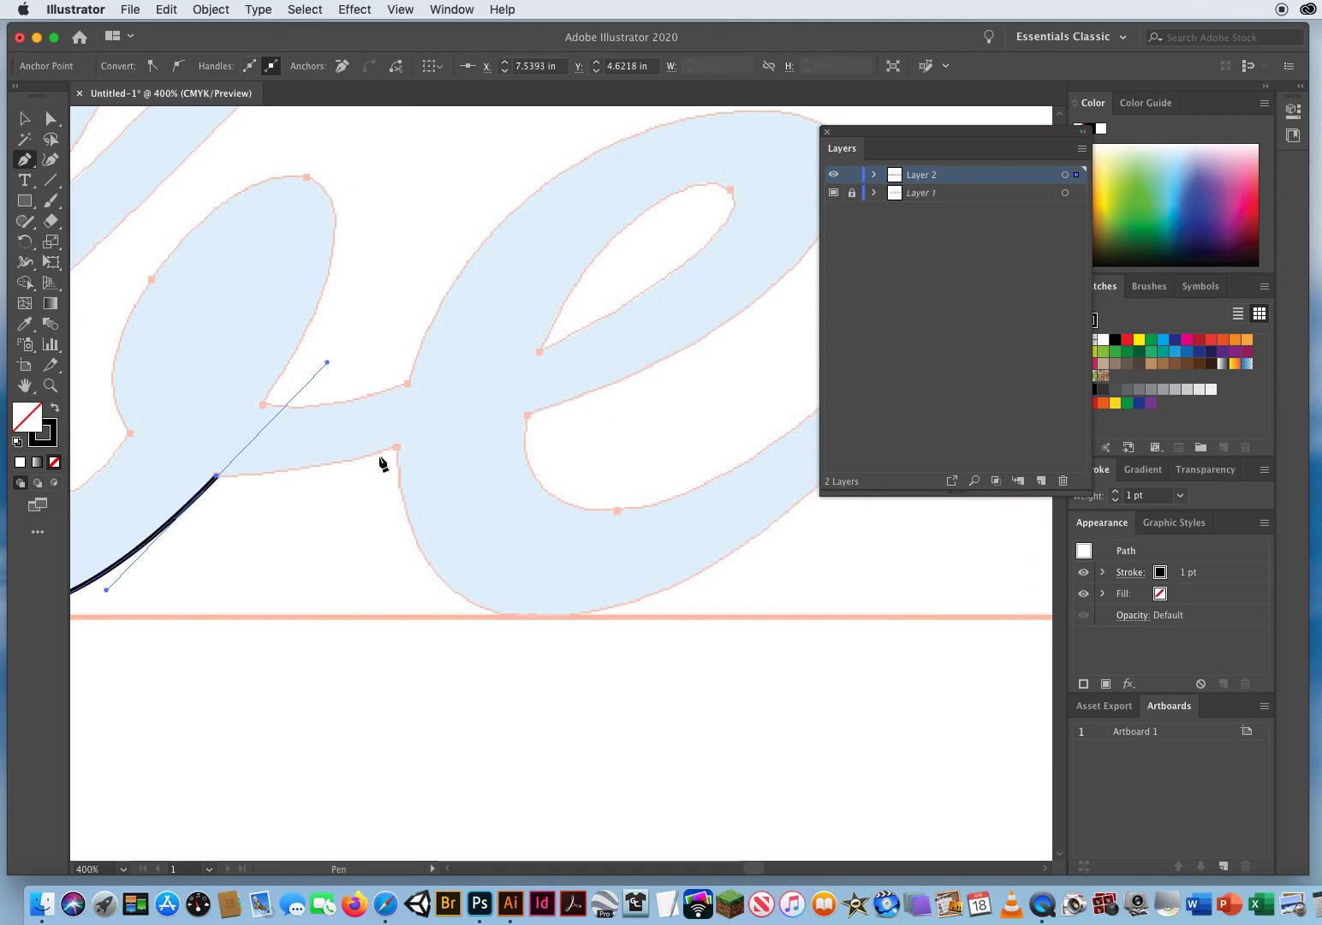
click(218, 477)
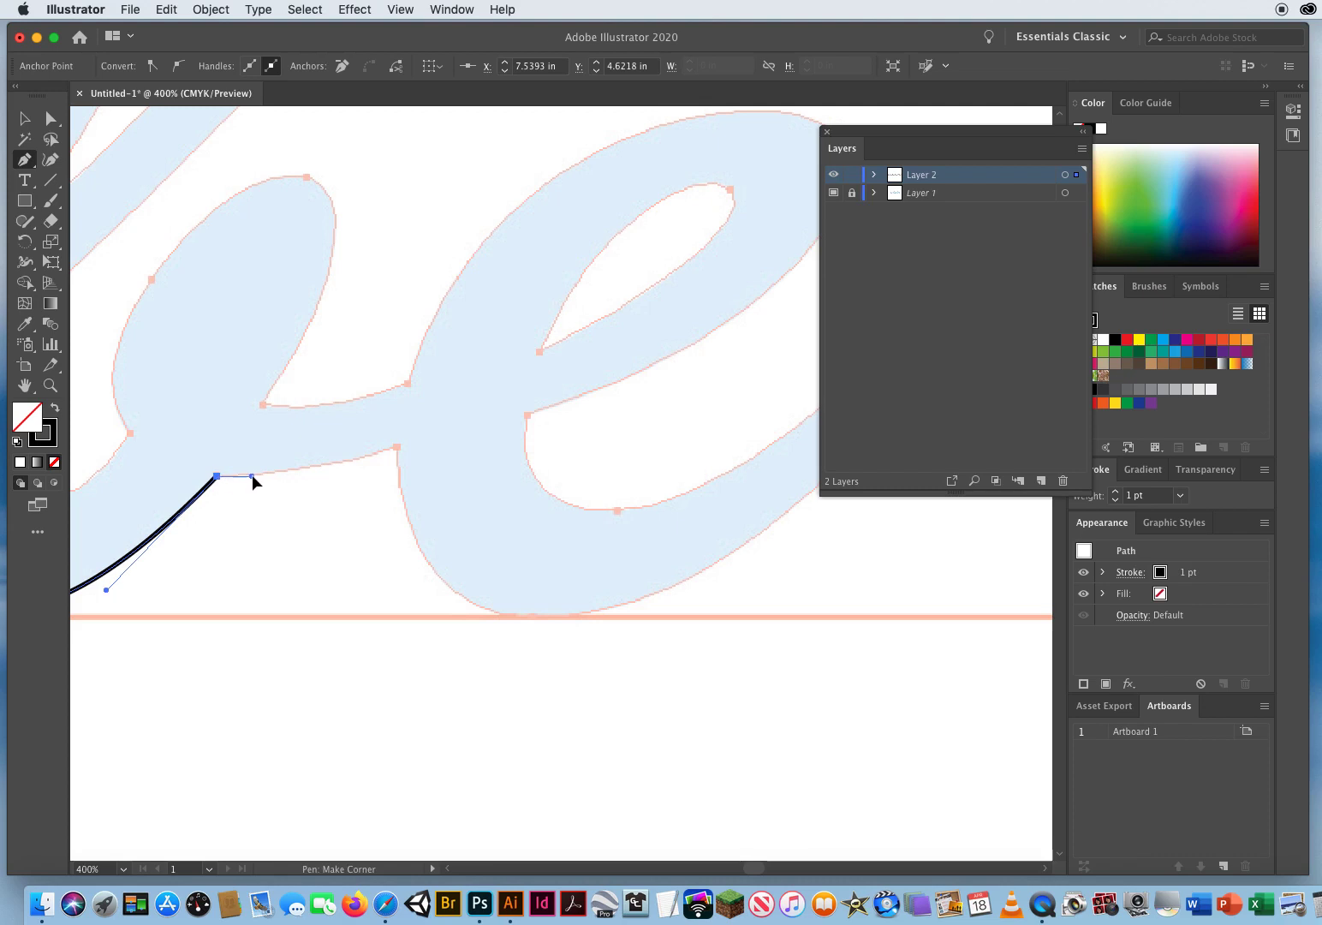
drag(269, 473, 275, 472)
drag(397, 446, 453, 425)
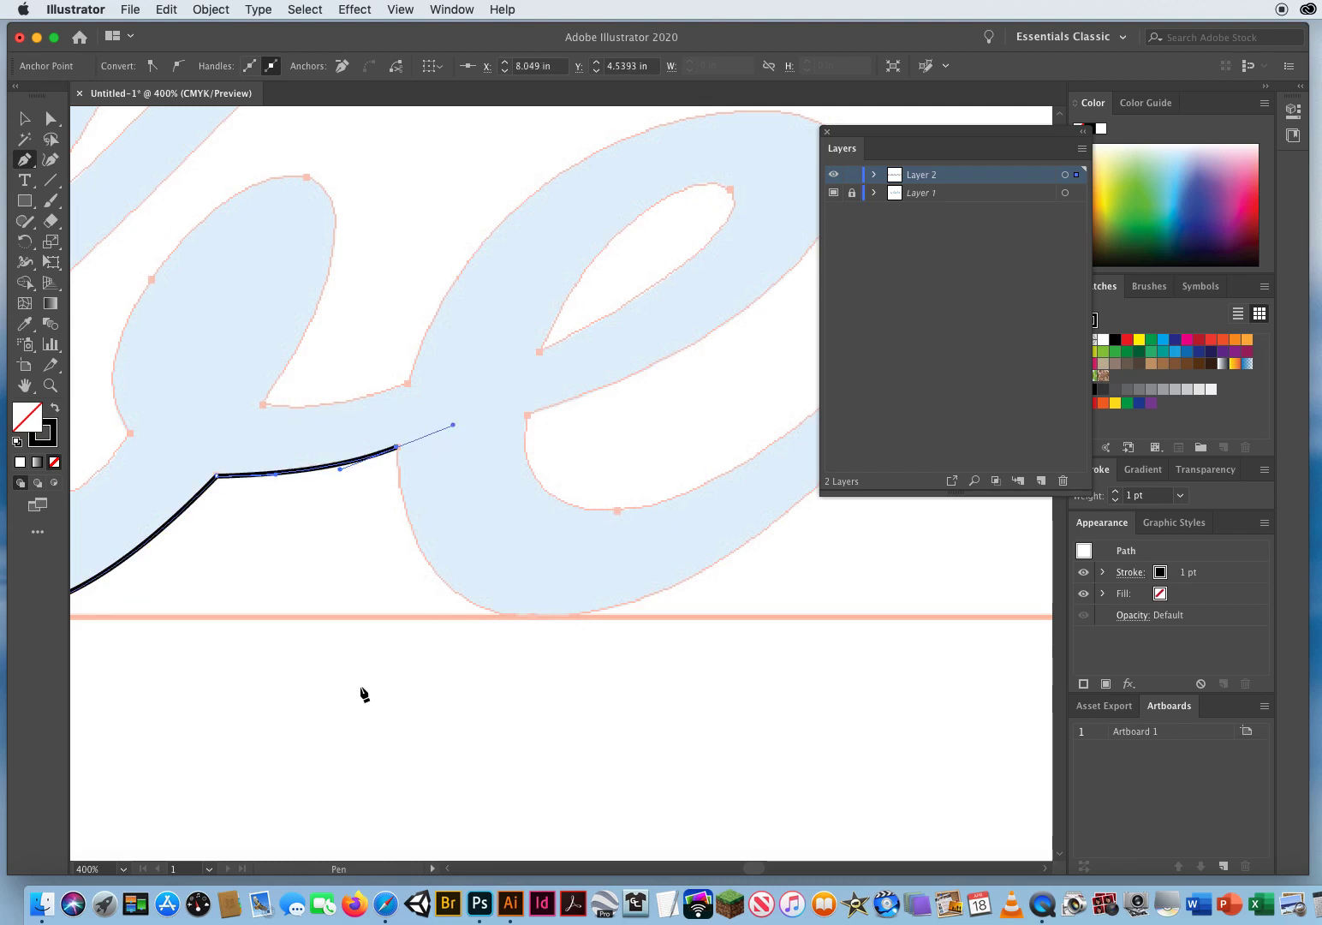
- Make the b–e notch a corner and trace the underside of the e through the baseline up to the anchor just below its tail tip
drag(416, 616, 140, 616)
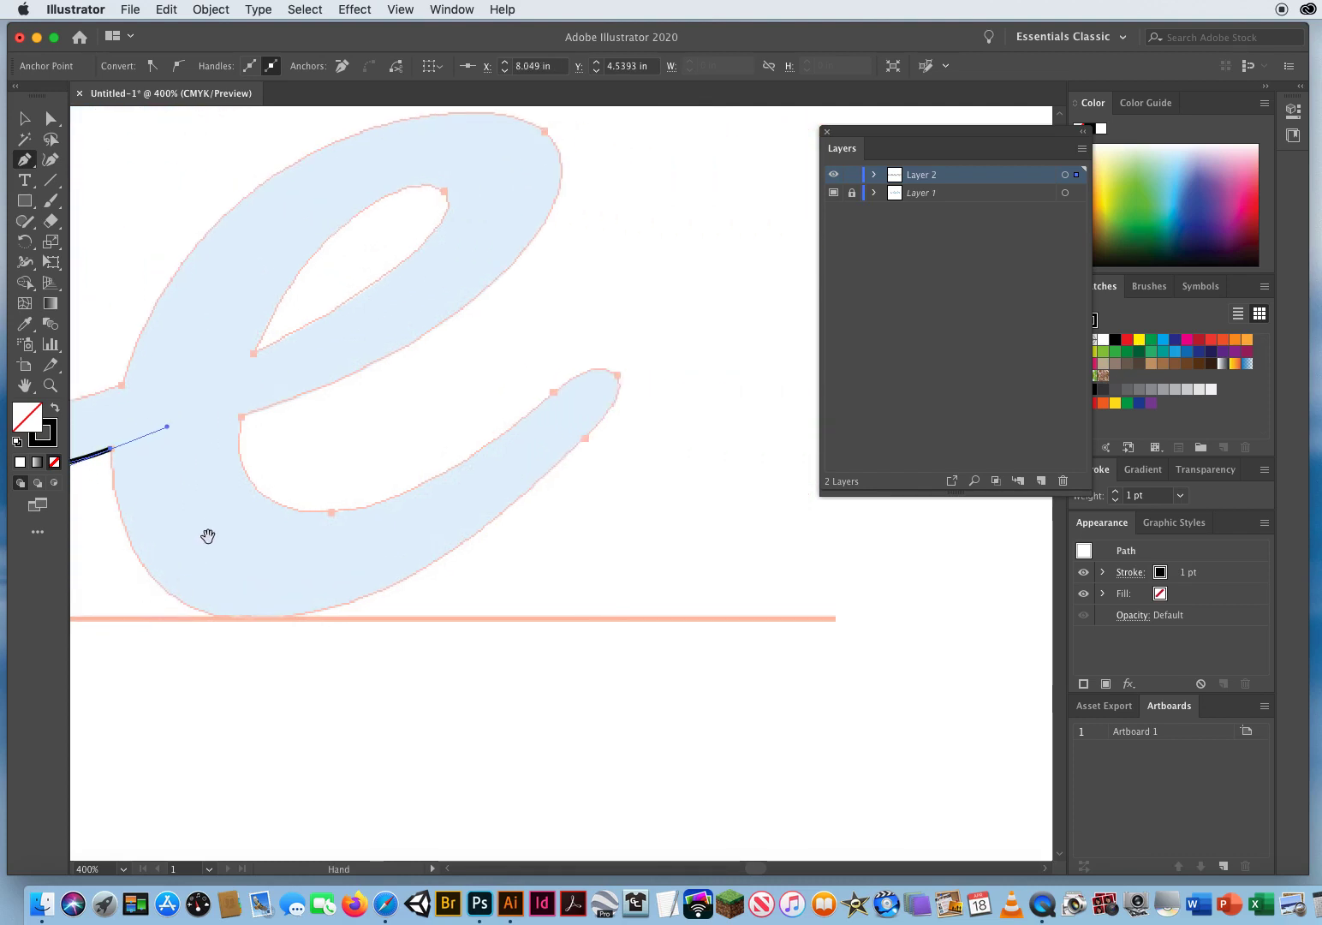
drag(208, 536, 263, 510)
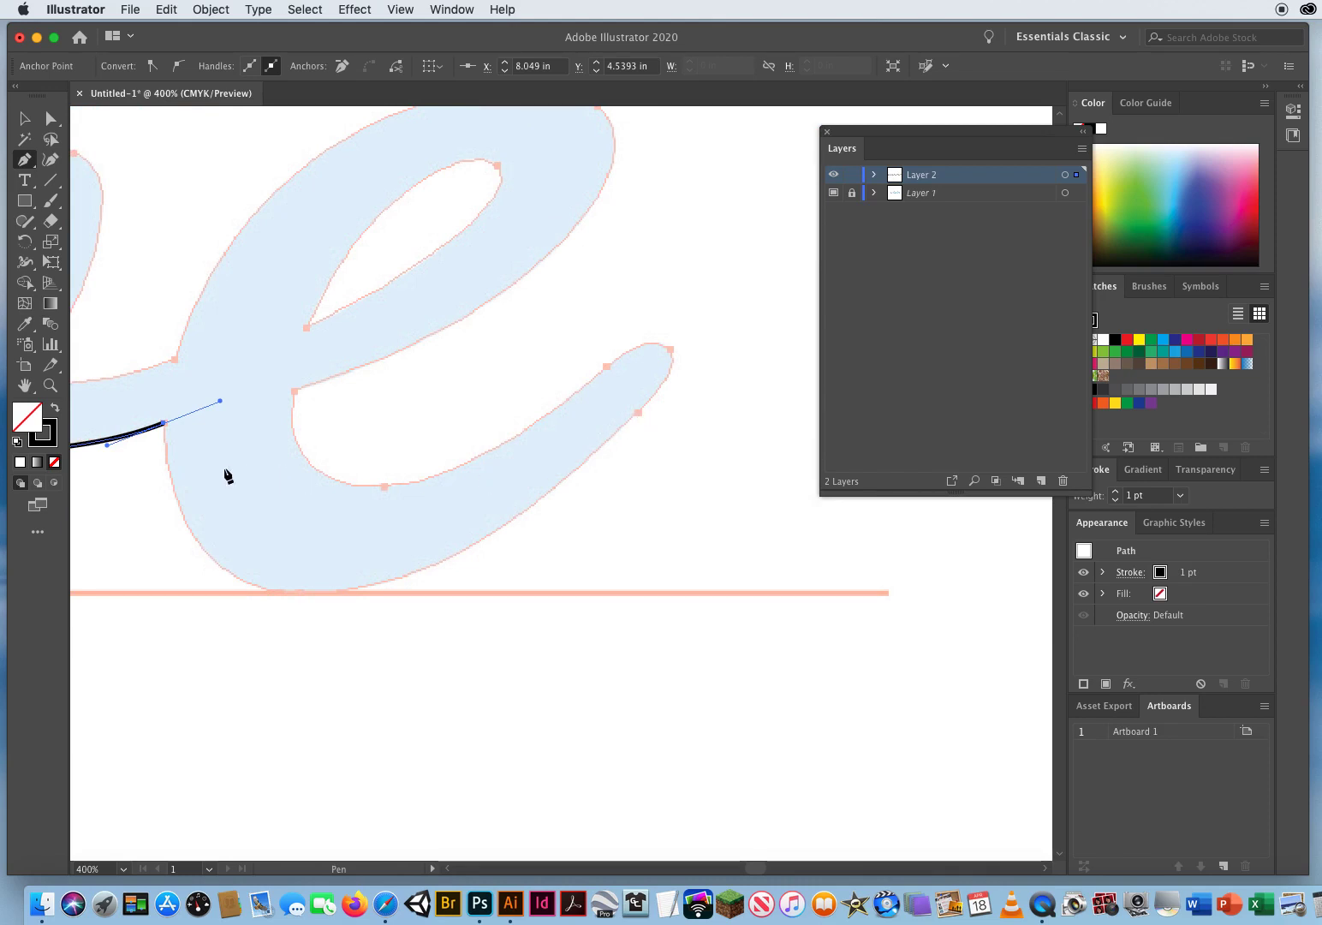
click(164, 424)
drag(162, 434, 165, 505)
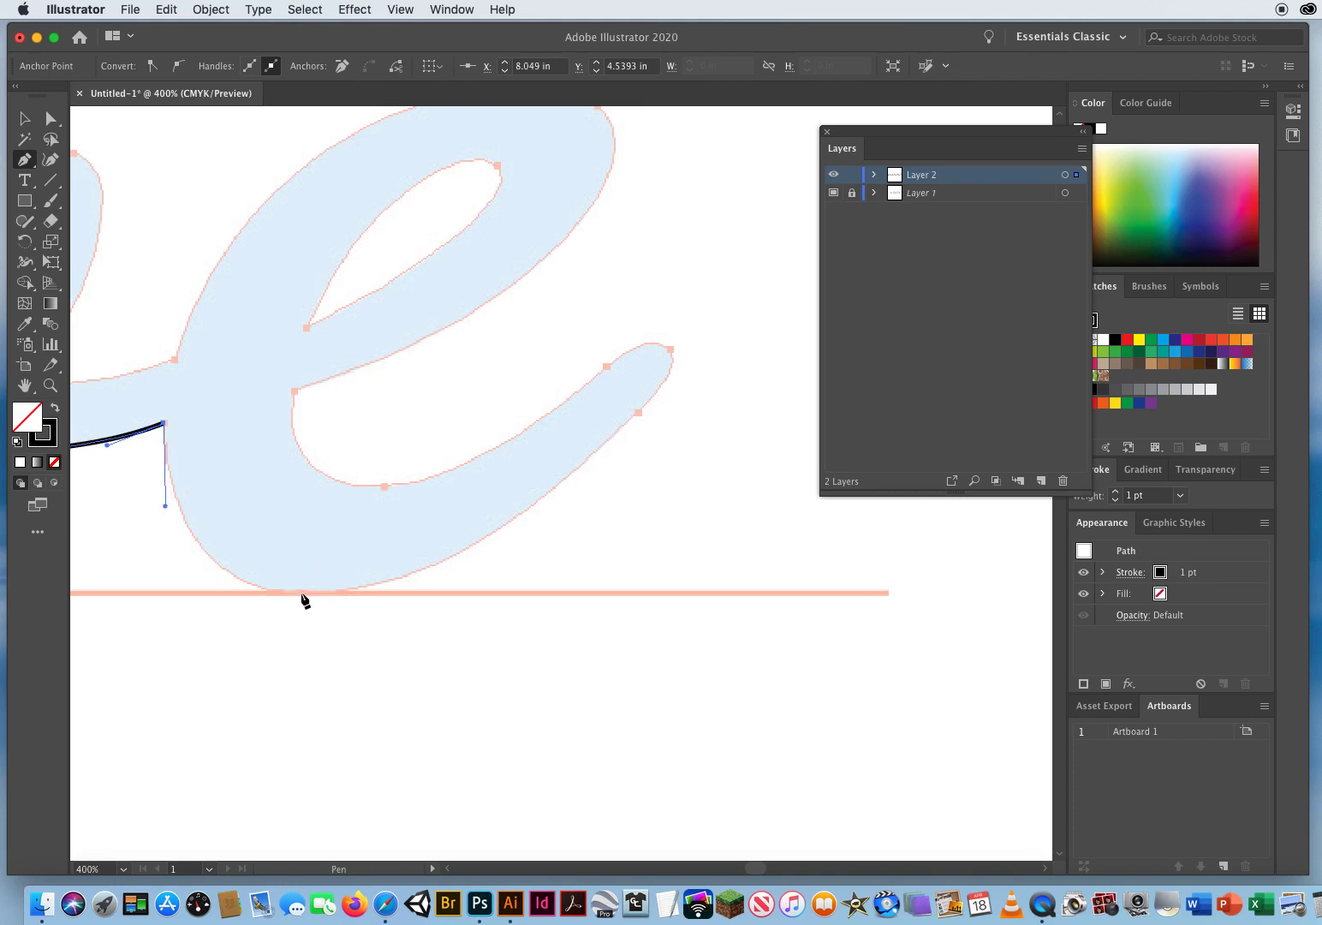
drag(301, 593, 399, 593)
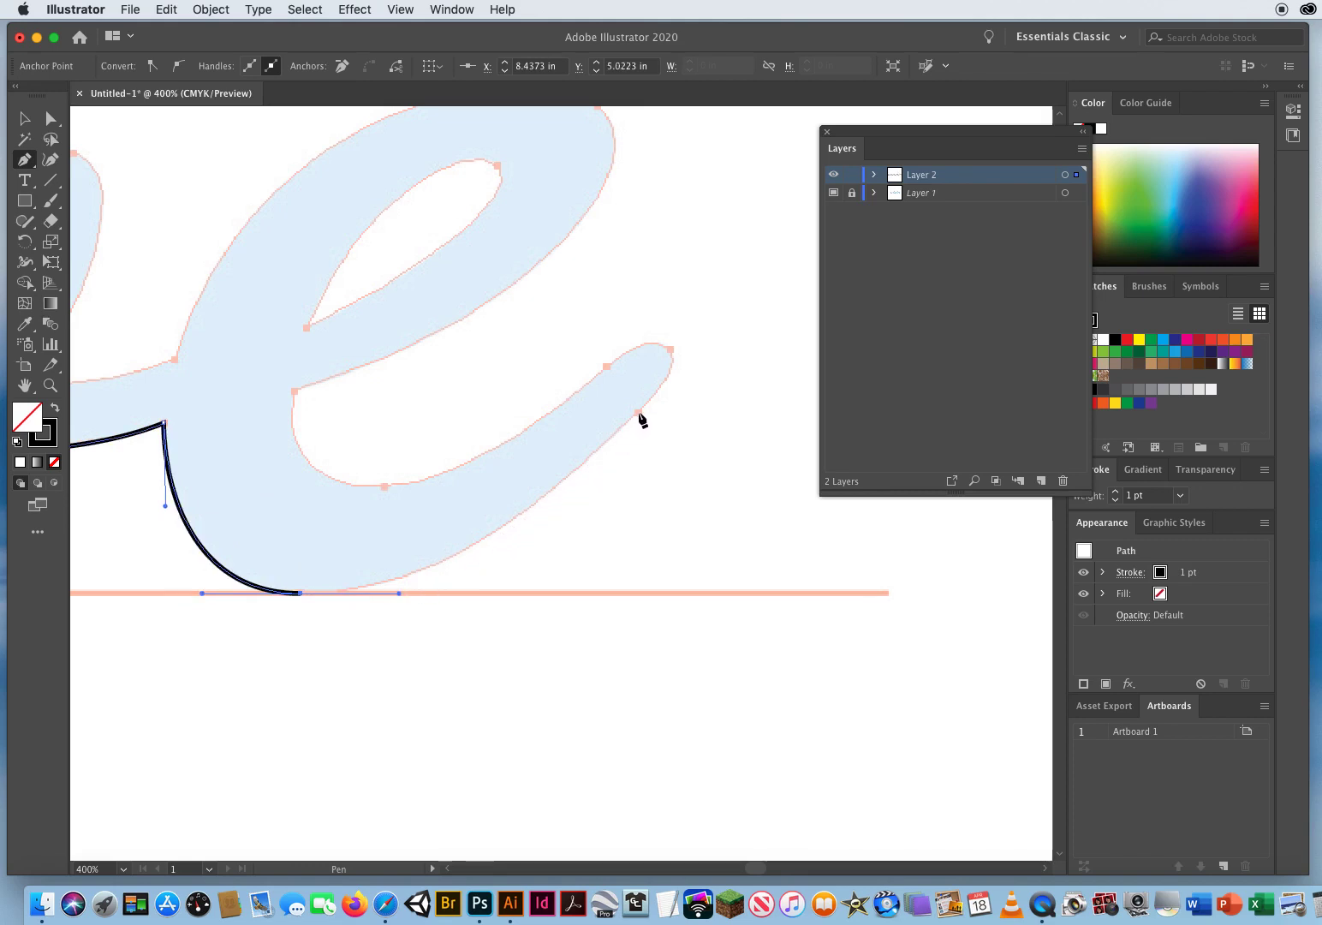
drag(638, 411, 777, 274)
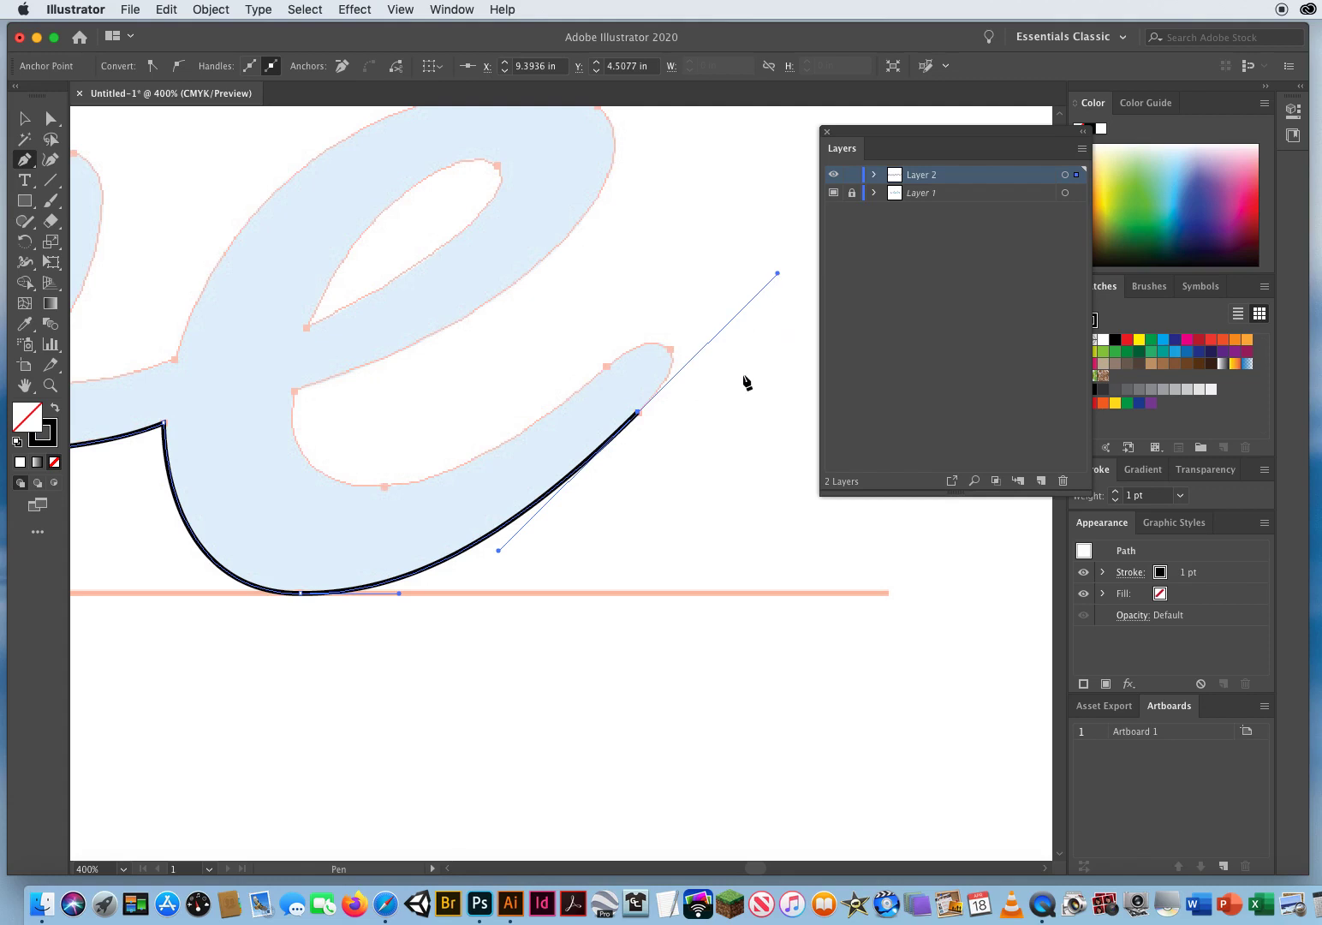
- Make a corner below the e's tail tip and trace around the rounded tip to the anchor on the tail's upper edge
click(638, 412)
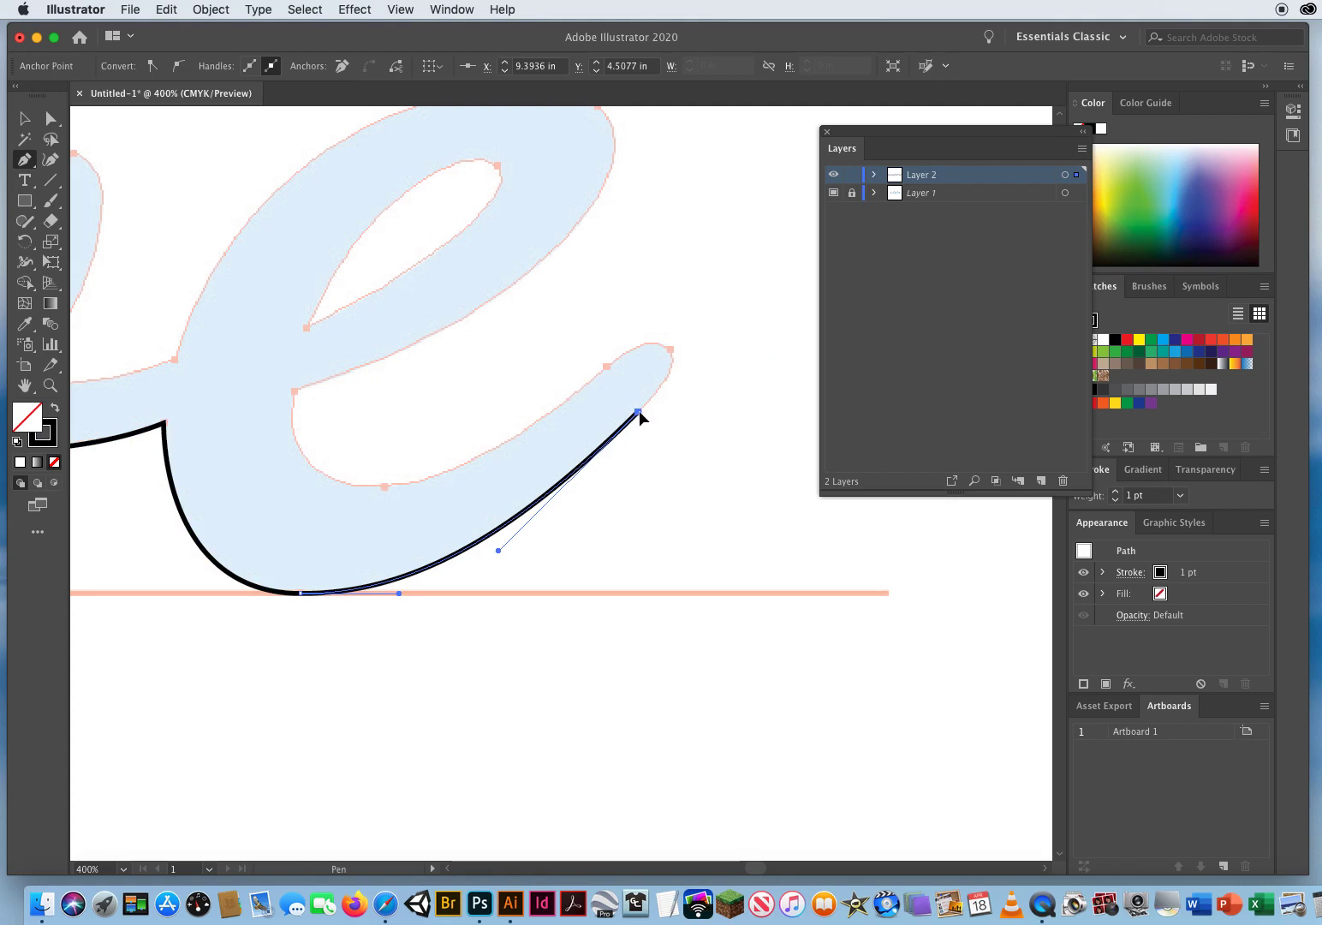
mouse_move(638, 410)
mouse_down()
mouse_move(657, 391)
mouse_move(668, 347)
mouse_move(657, 335)
mouse_move(574, 393)
mouse_up()
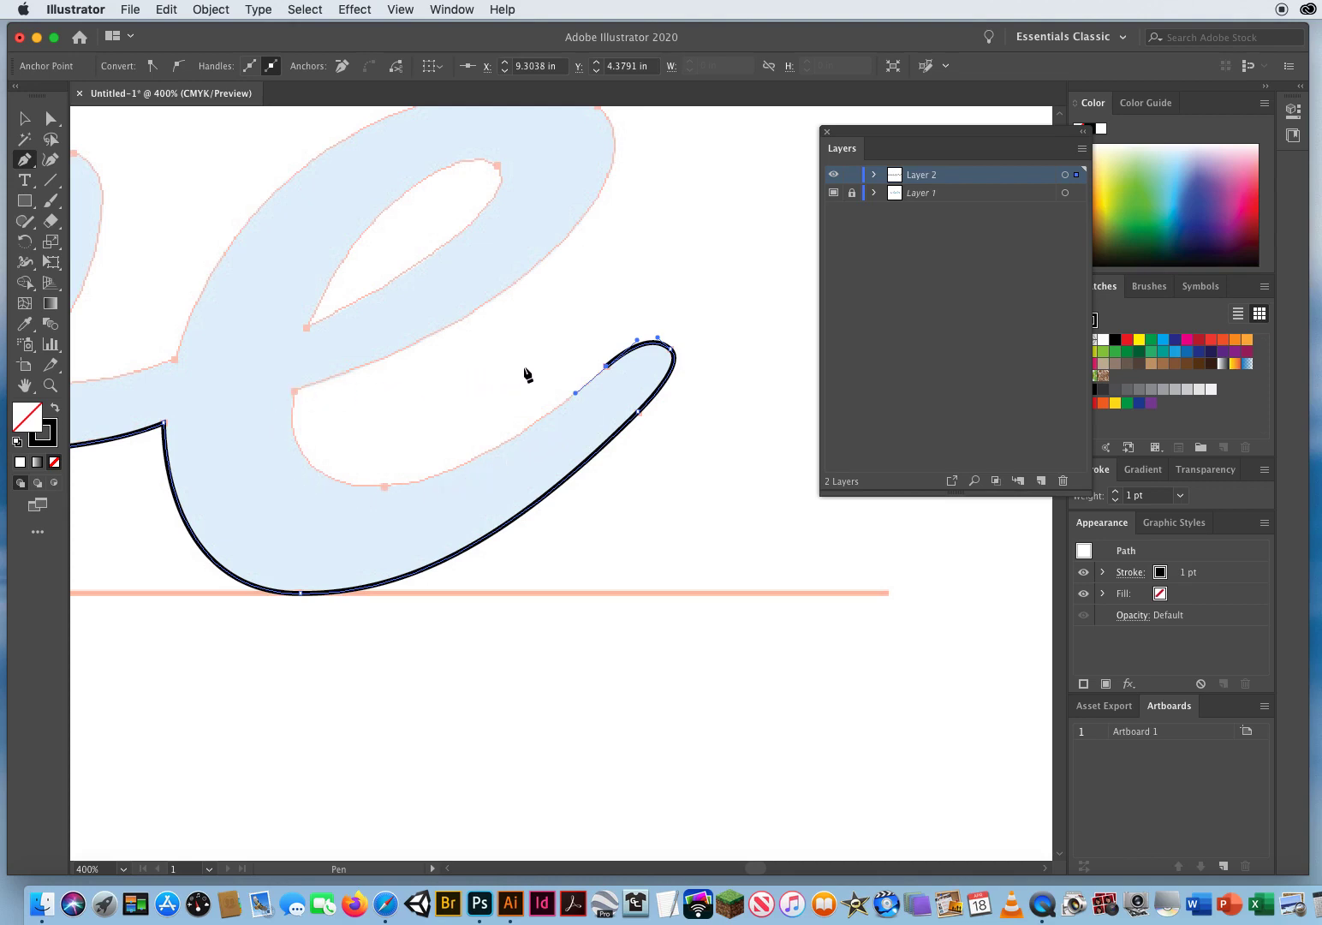
- Extend the e's tail handle and trace the tail's upper edge through the low point of the curve to the notch beneath the e's bowl
drag(606, 366, 537, 424)
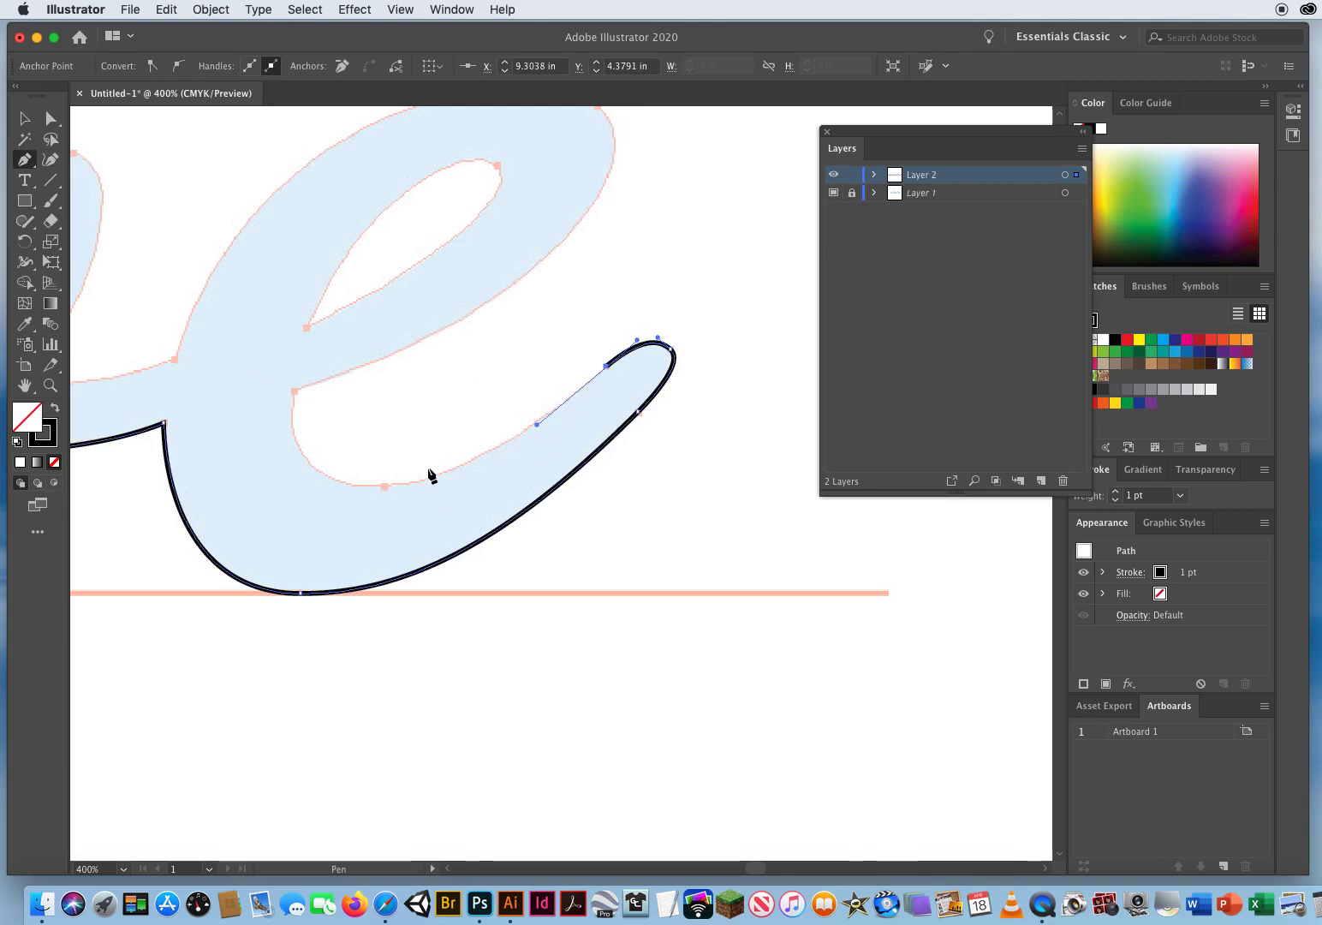
drag(385, 485, 308, 486)
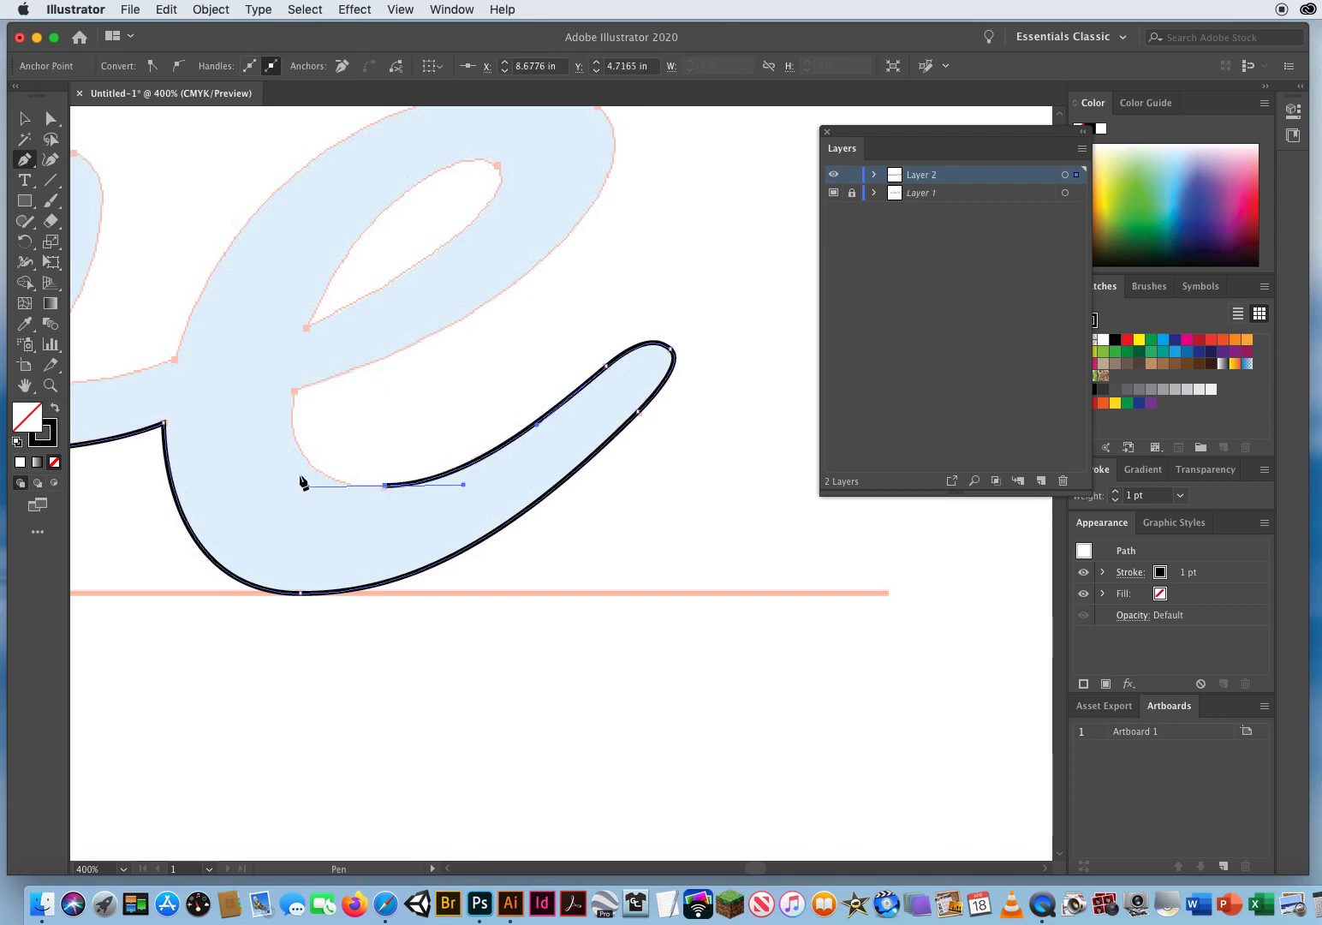
drag(294, 390, 302, 333)
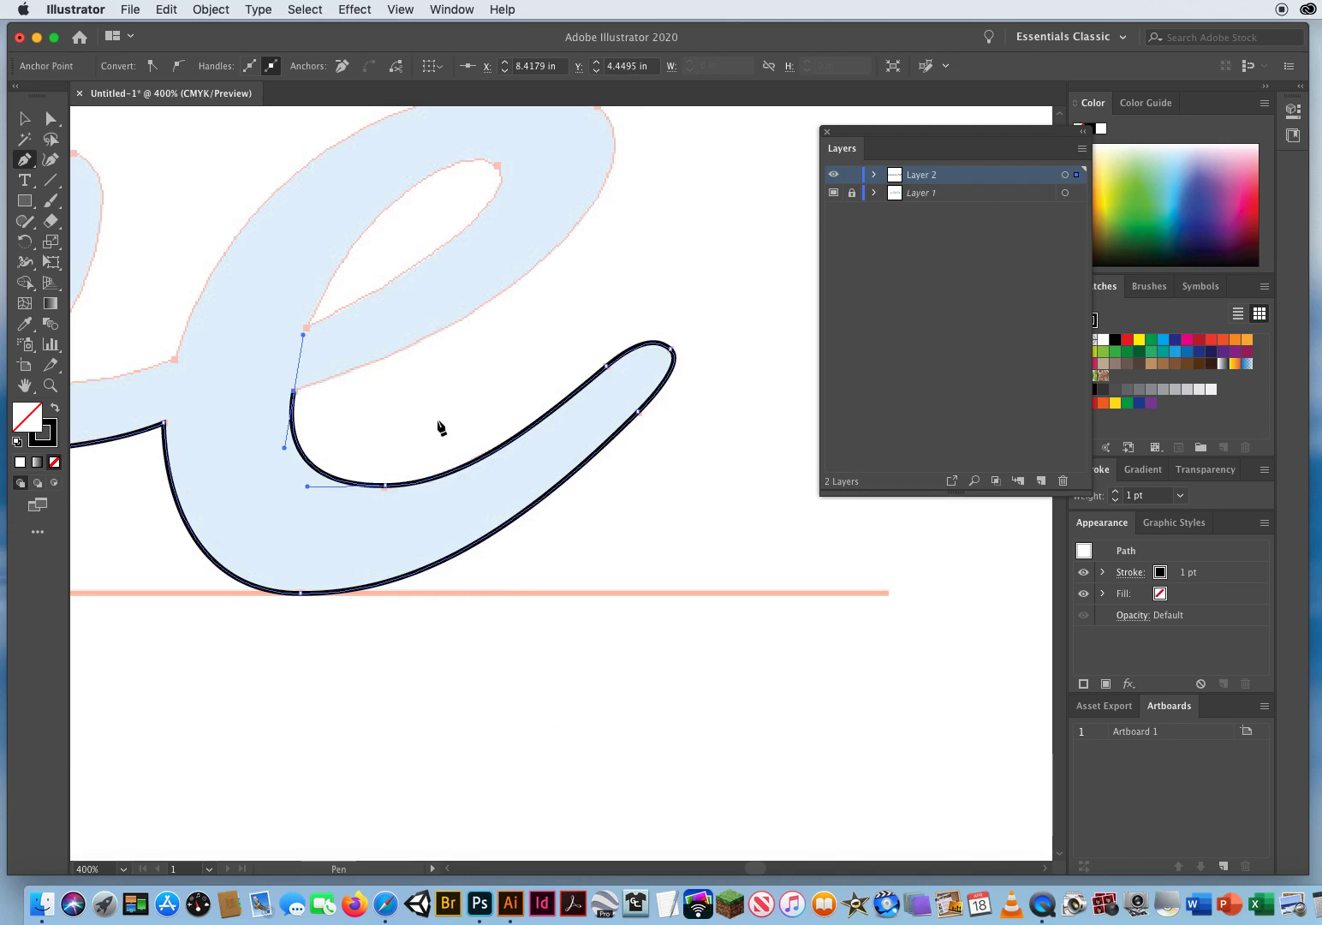
key(space)
drag(440, 428, 528, 586)
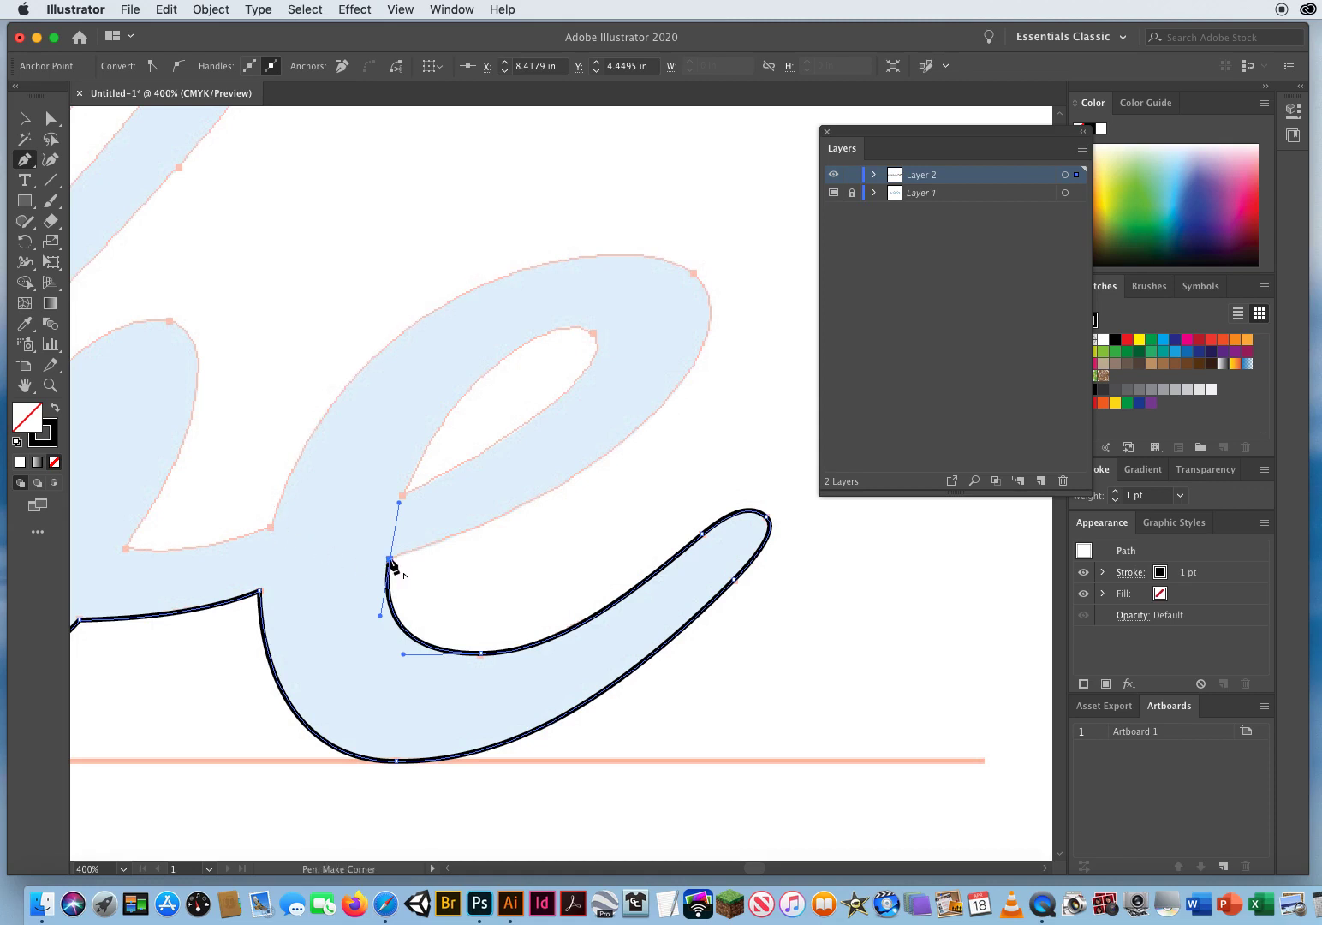
drag(390, 558, 420, 551)
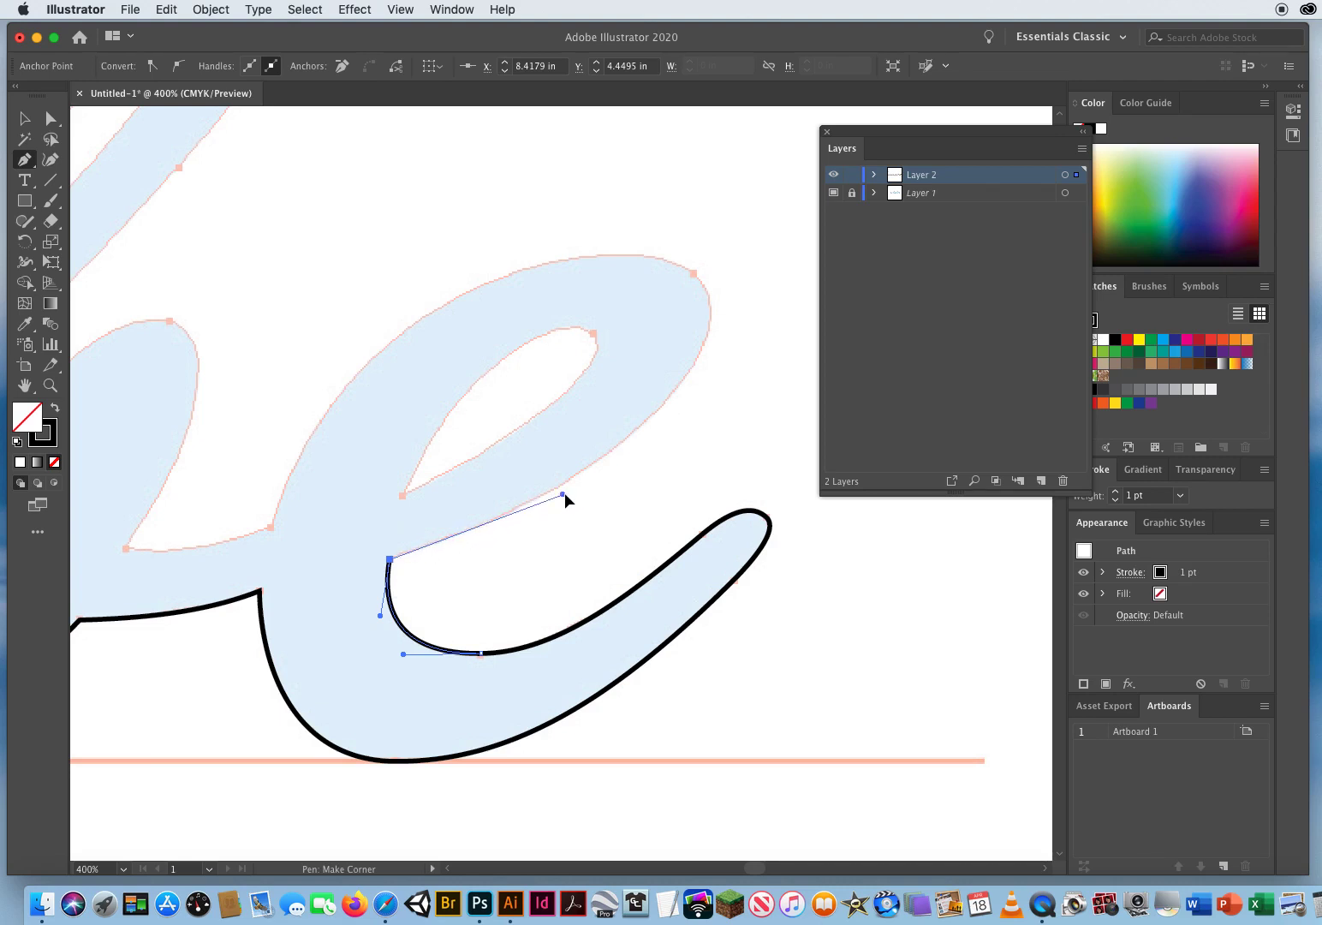
drag(620, 469, 654, 461)
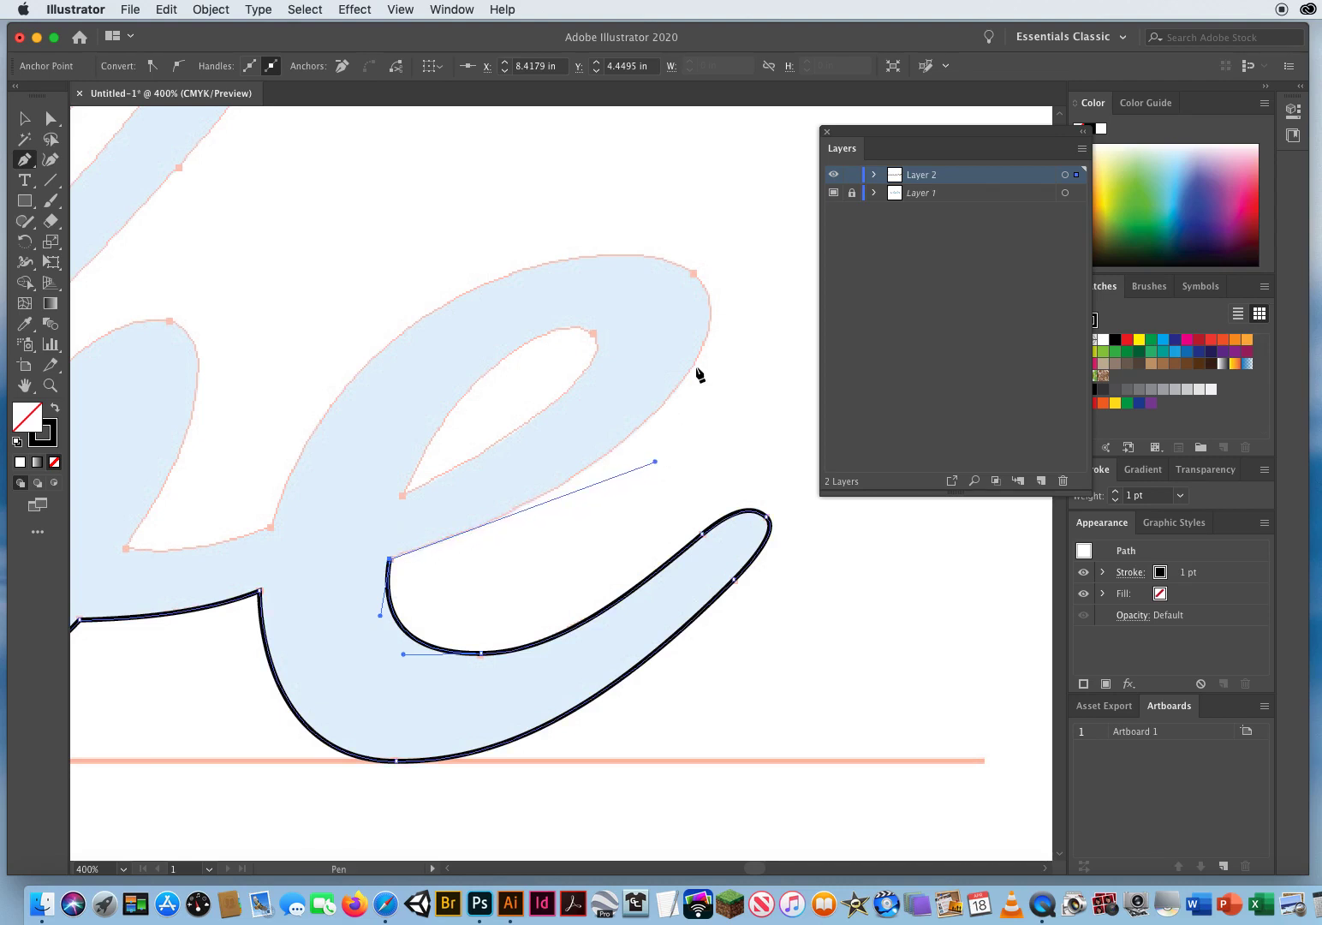
drag(695, 272, 634, 216)
drag(270, 526, 196, 780)
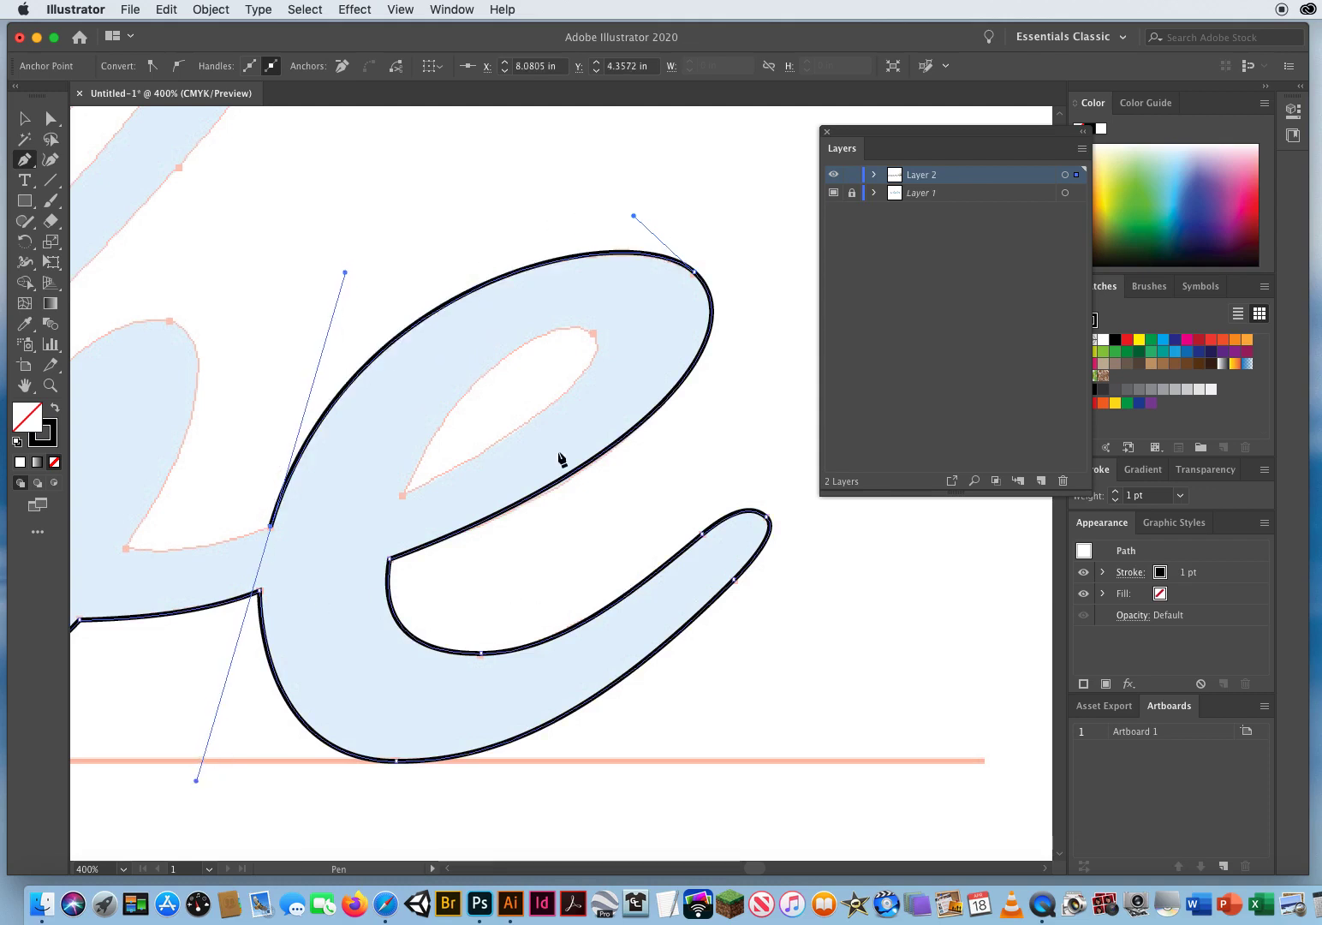
key(super+z)
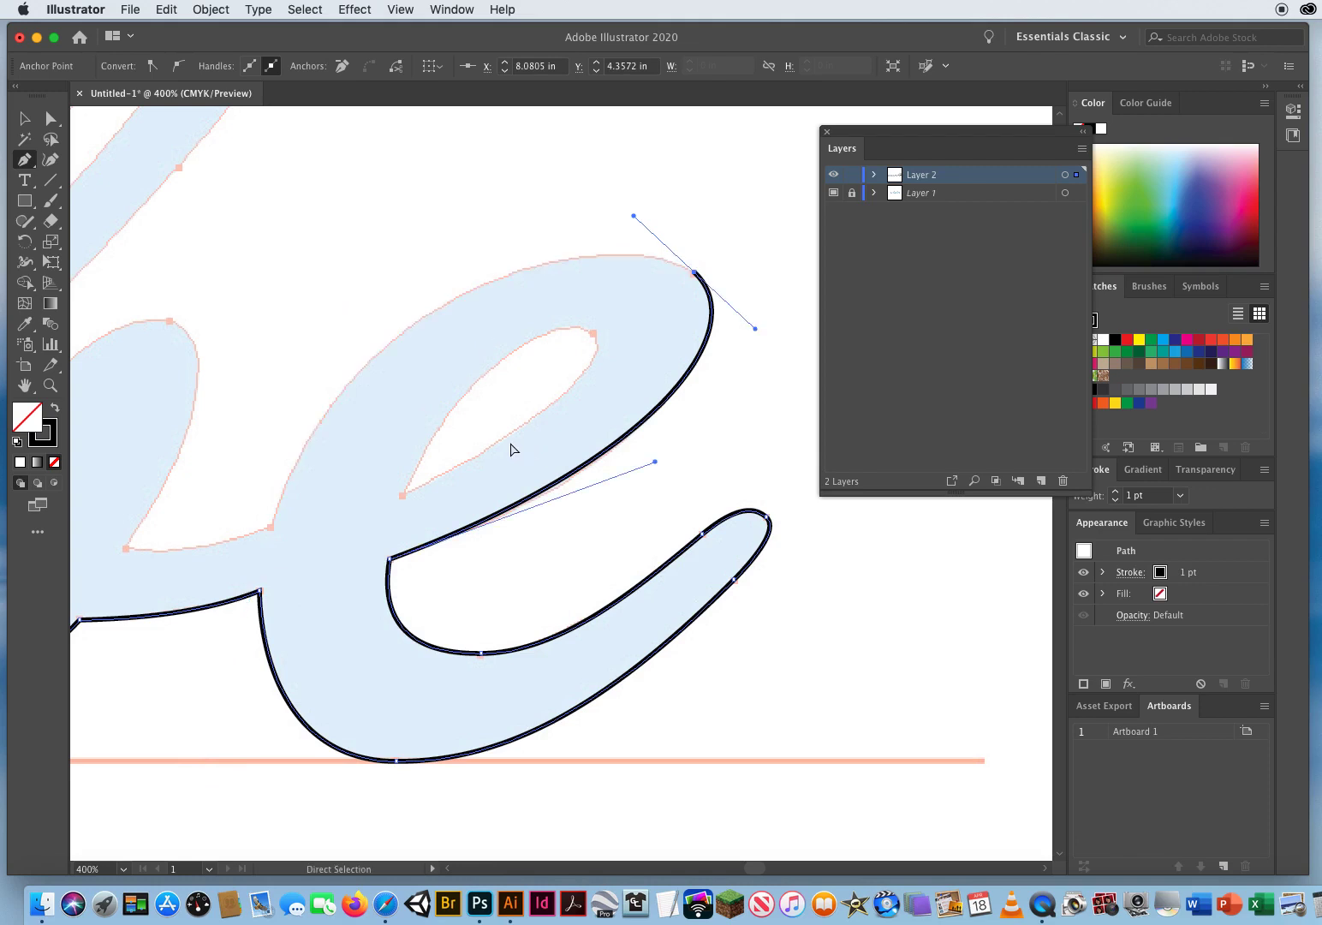
key(super+z)
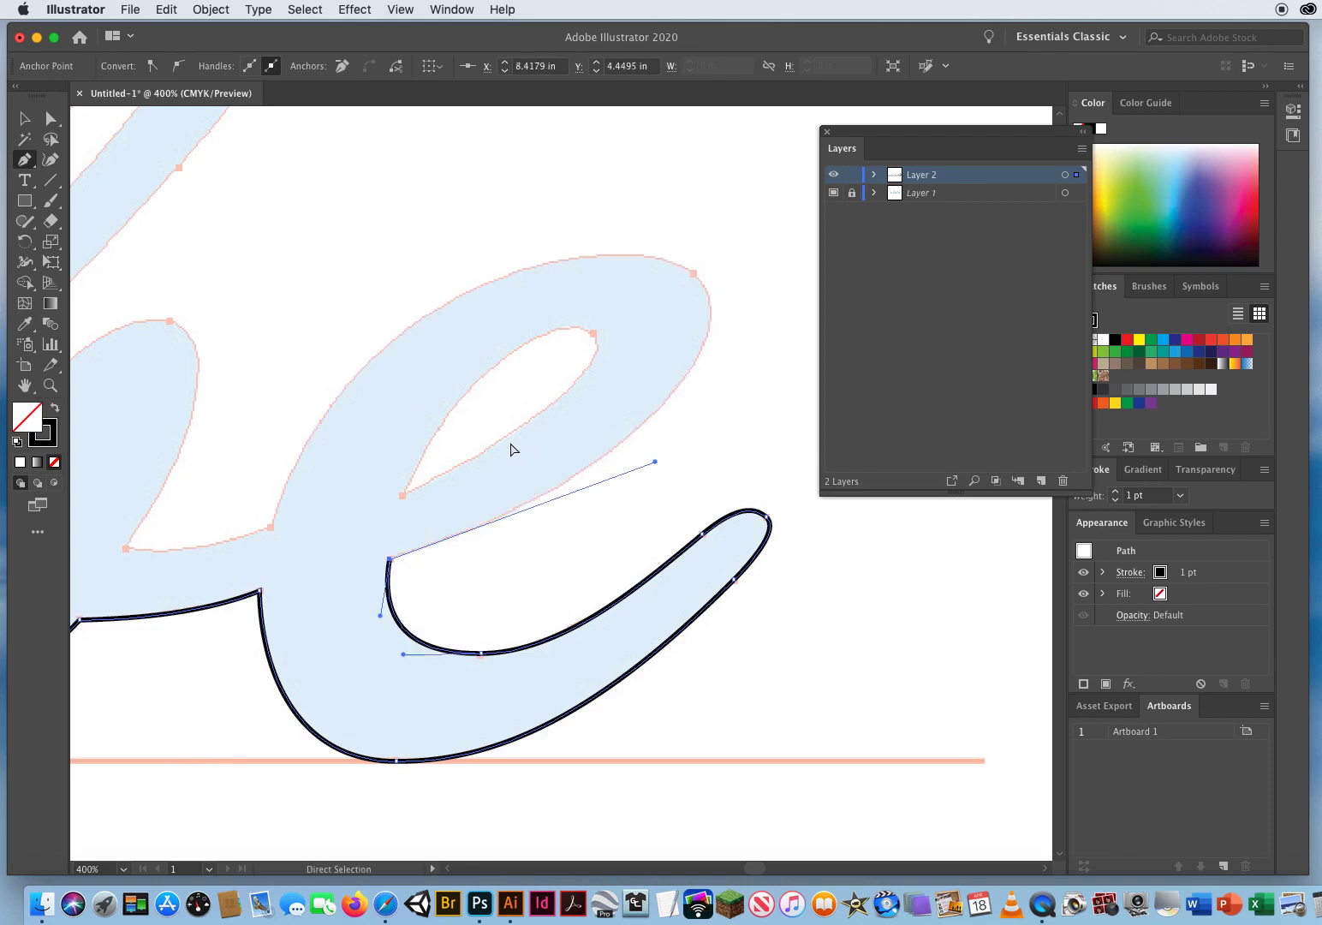
key(super+z)
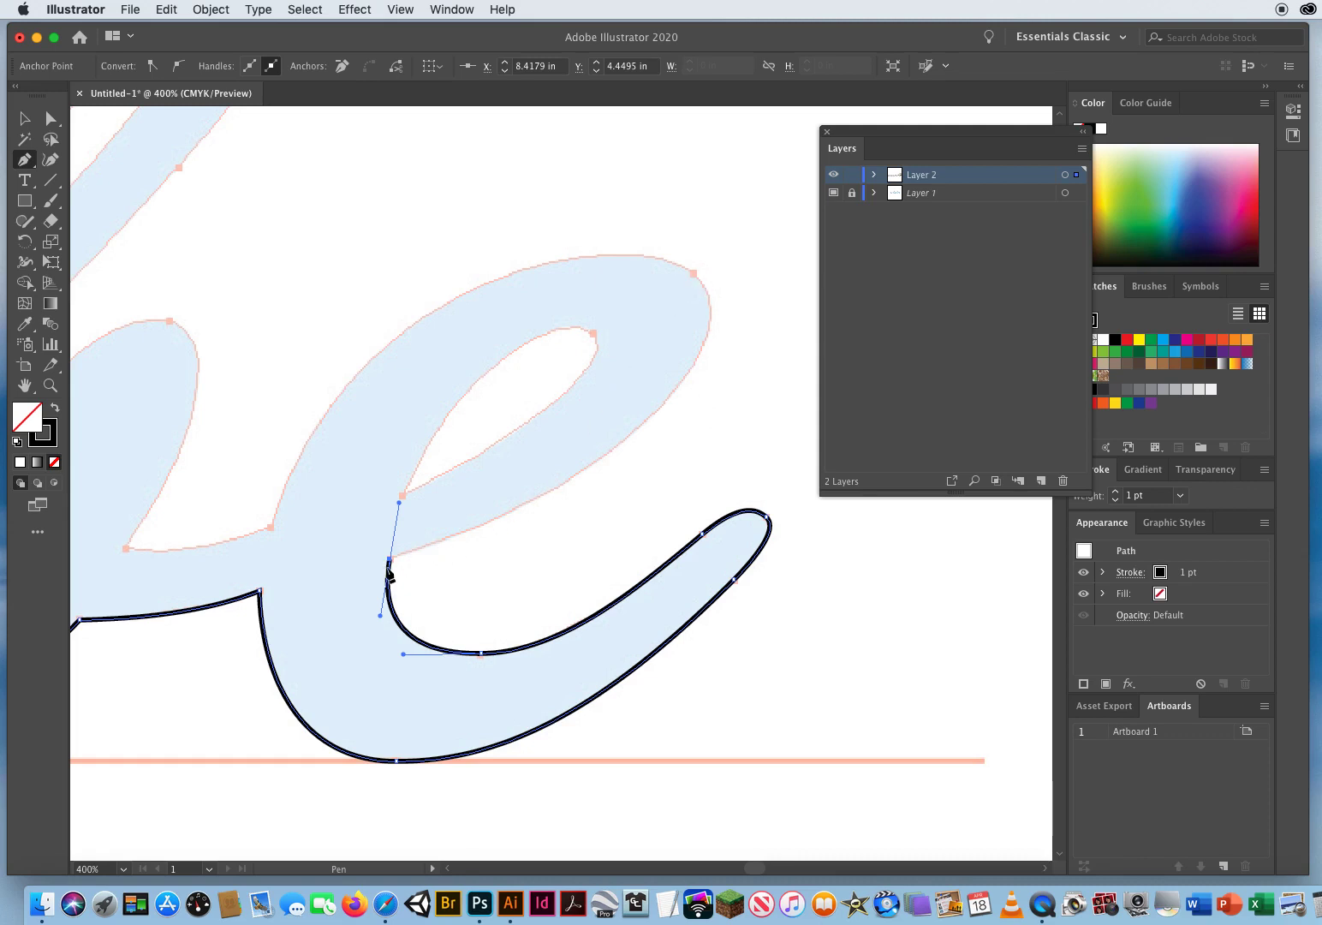
- Make the notch under the e's bowl a corner and trace around the bowl to the b–e junction, adding anchors midway along its lower and upper edges
drag(391, 559, 403, 556)
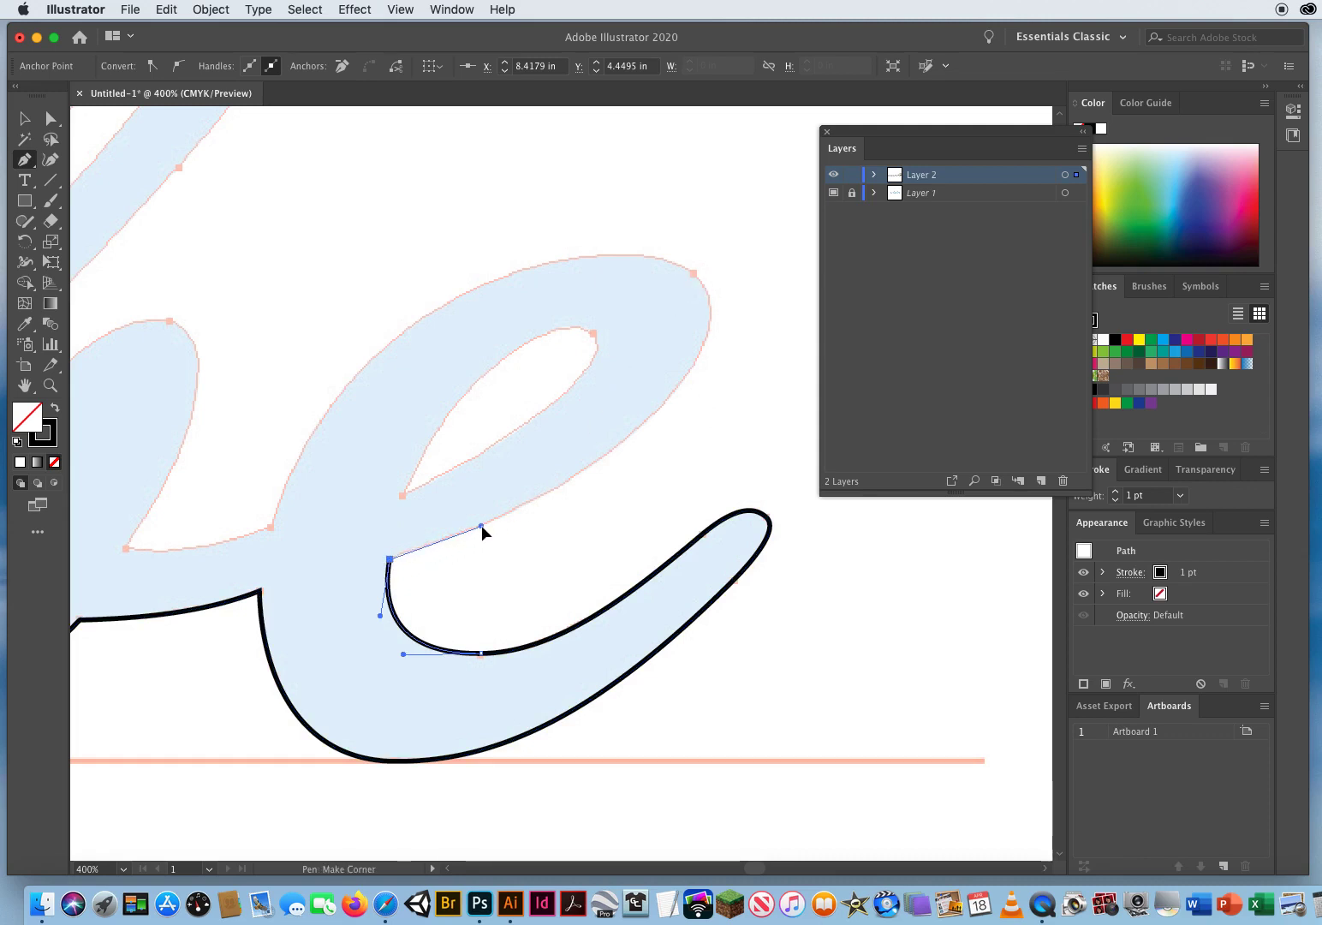
drag(482, 525, 483, 525)
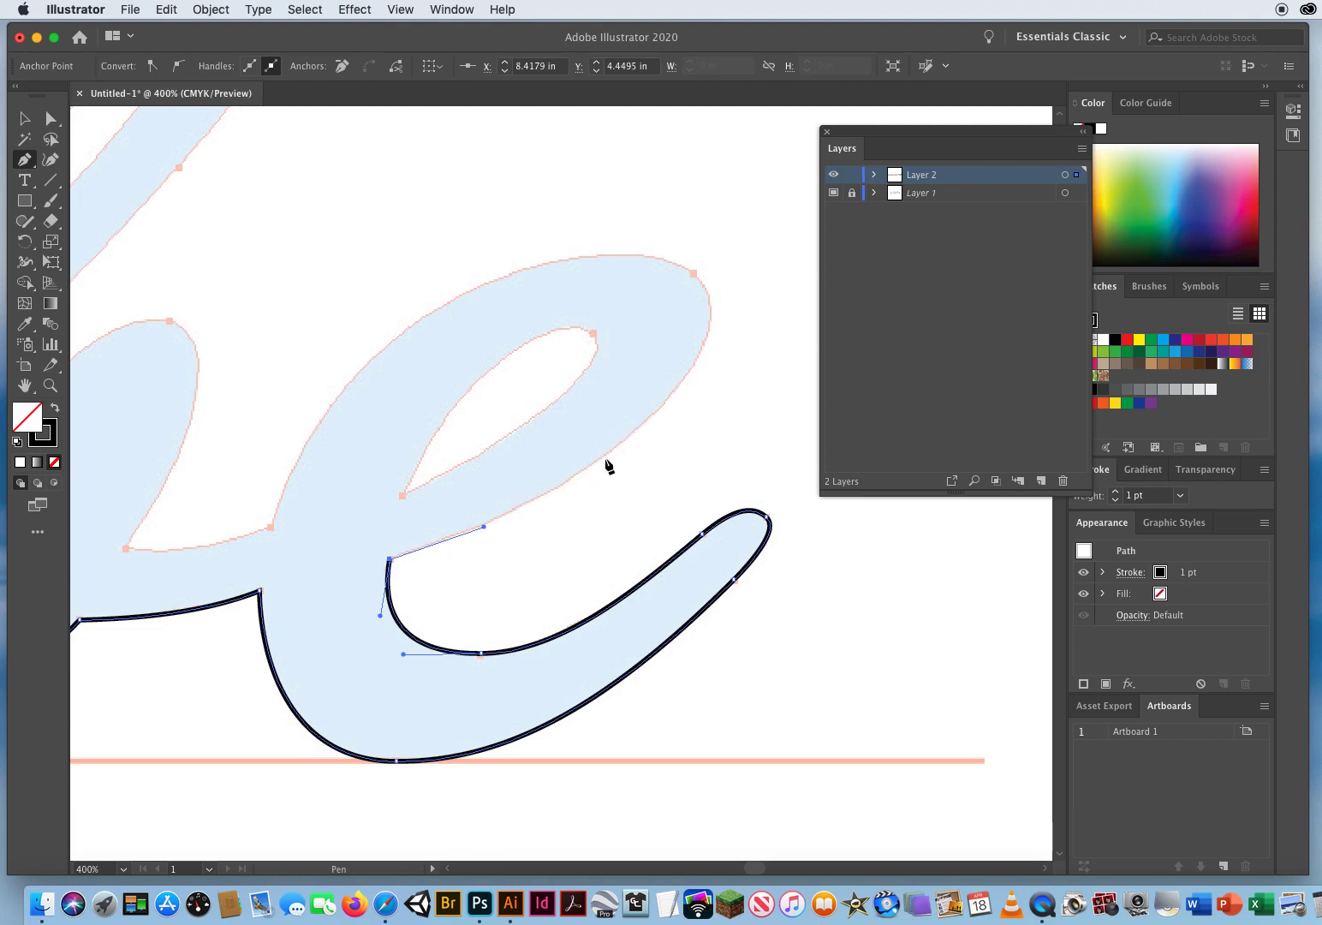
drag(618, 446, 687, 393)
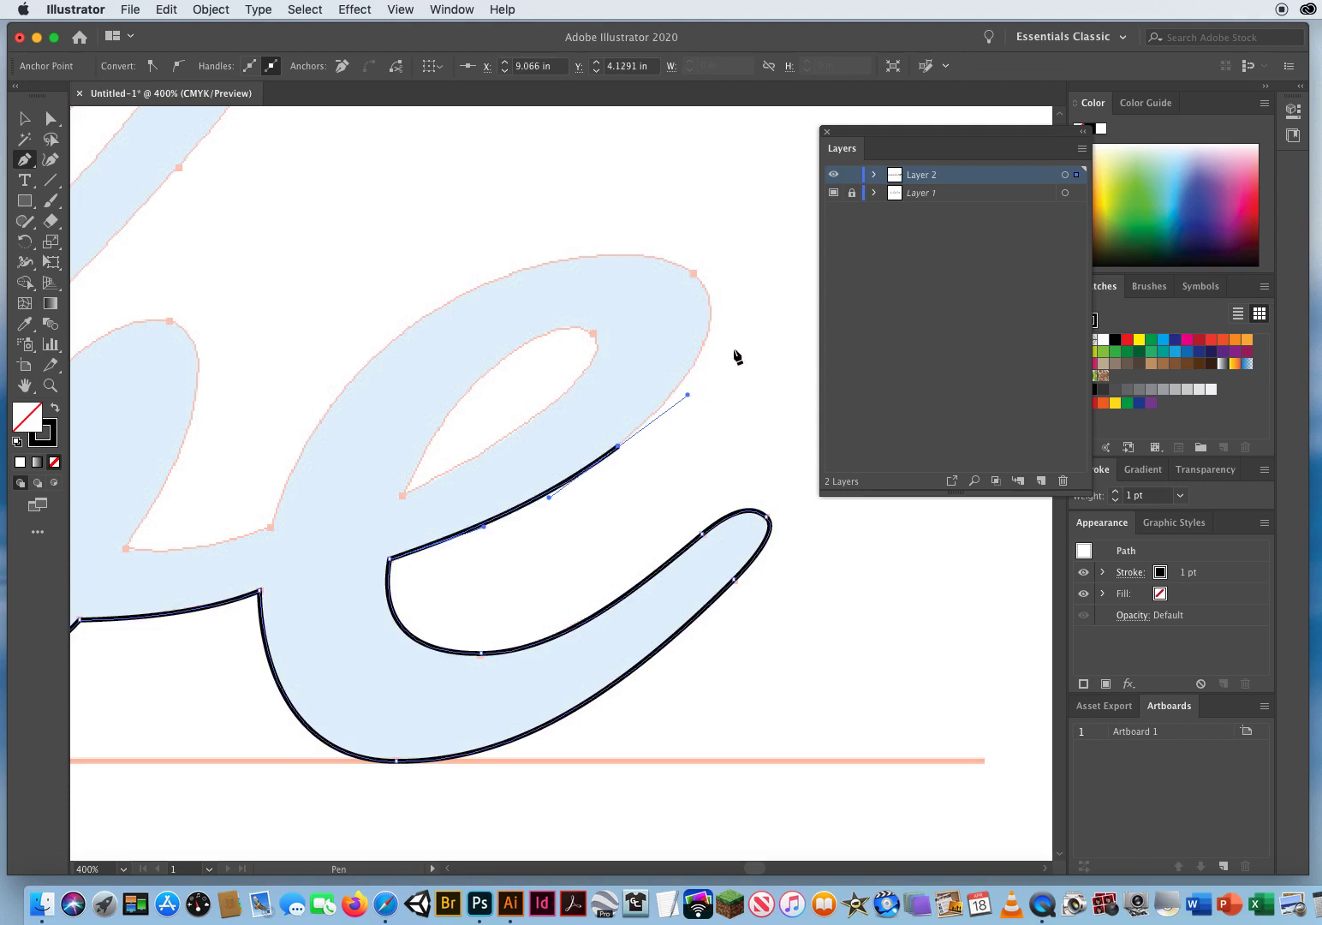
drag(694, 274, 651, 234)
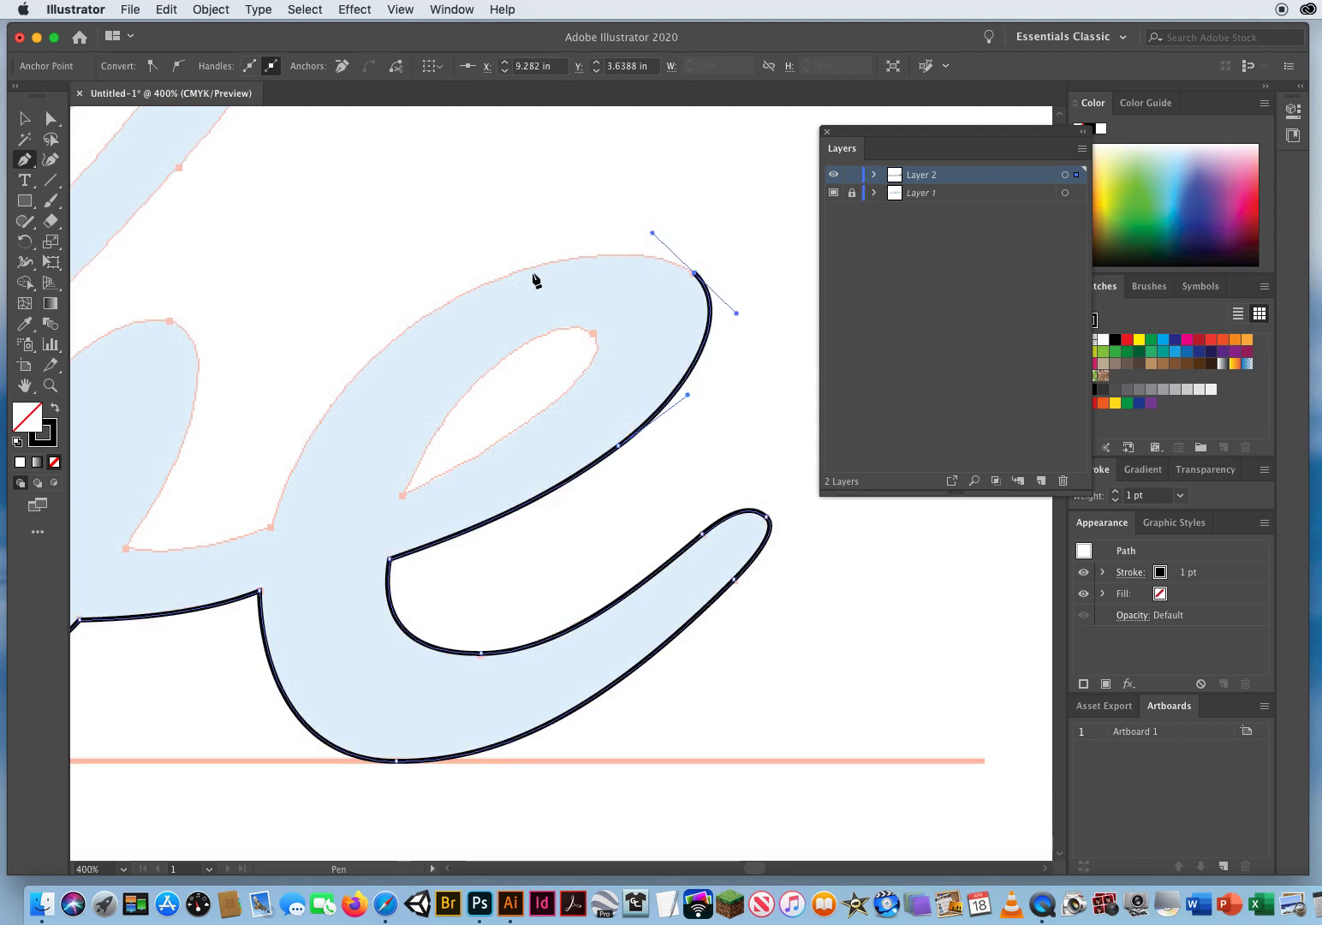
drag(433, 314, 343, 370)
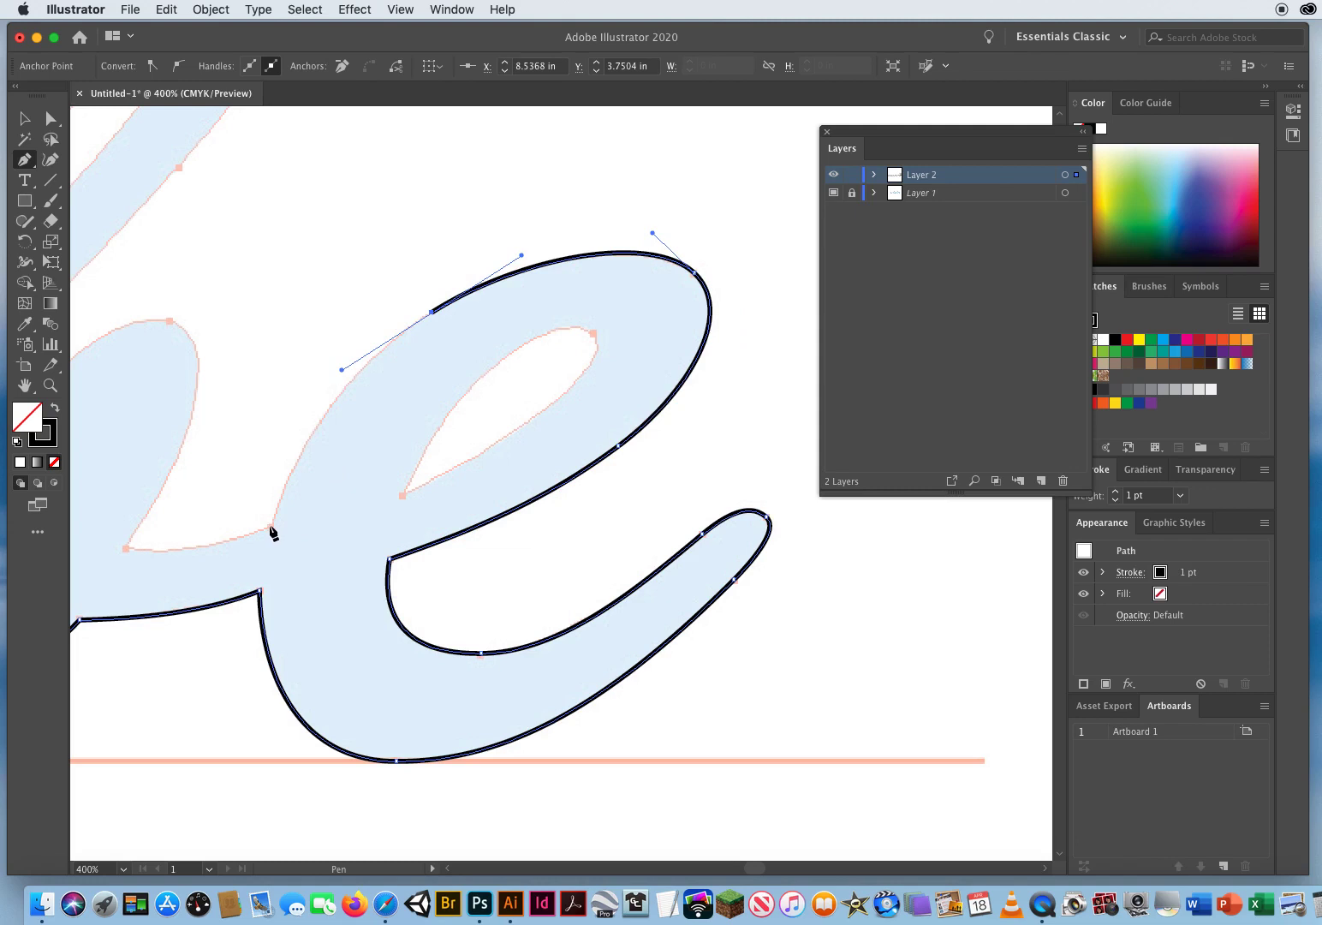
drag(271, 526, 242, 602)
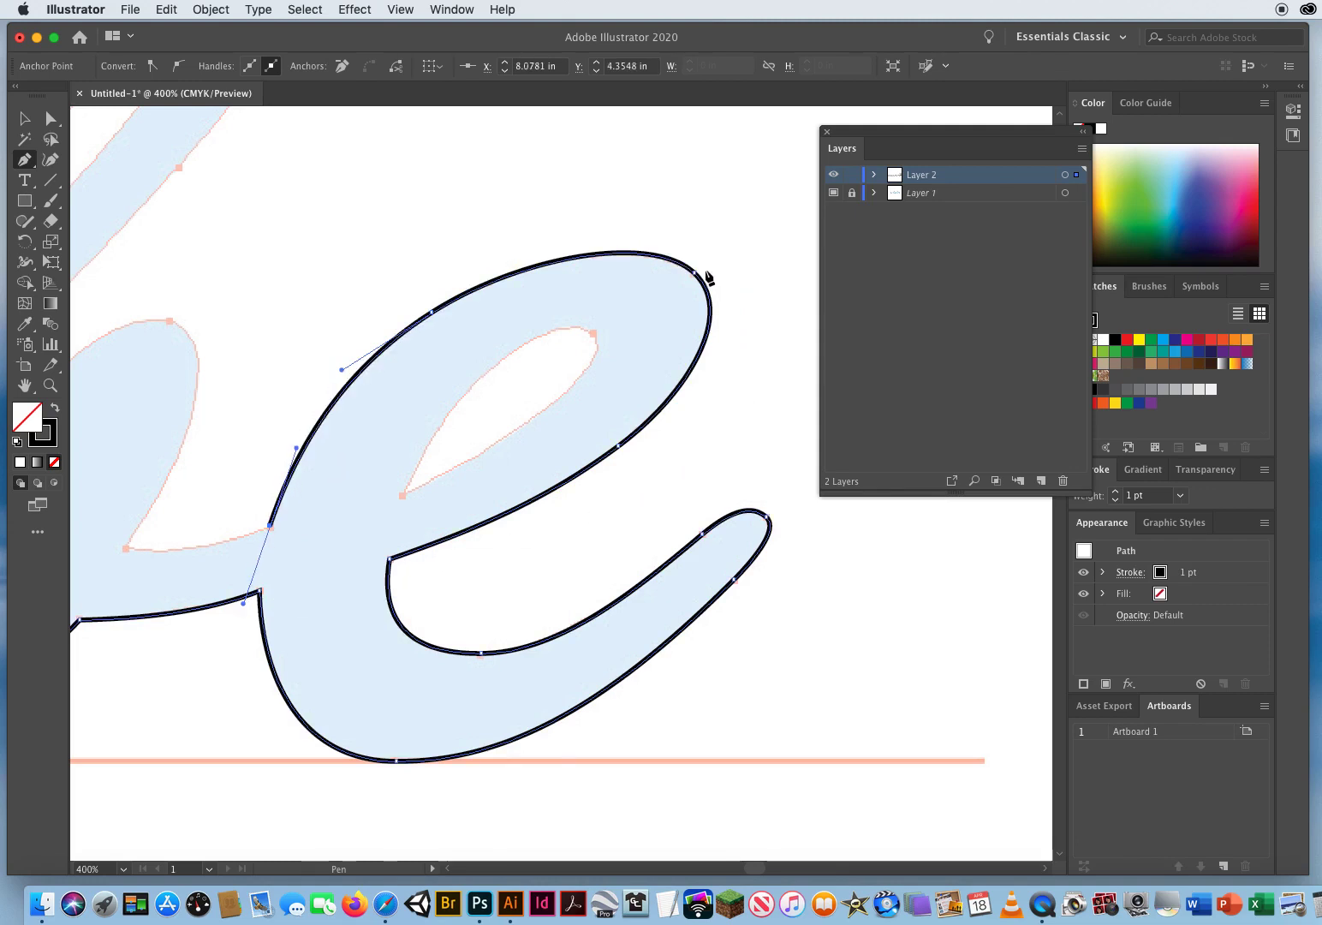
- Make the upper b–e junction a corner and trace the connecting stroke's upper edge to a corner anchor at the base of the b's bowl
drag(253, 557, 655, 485)
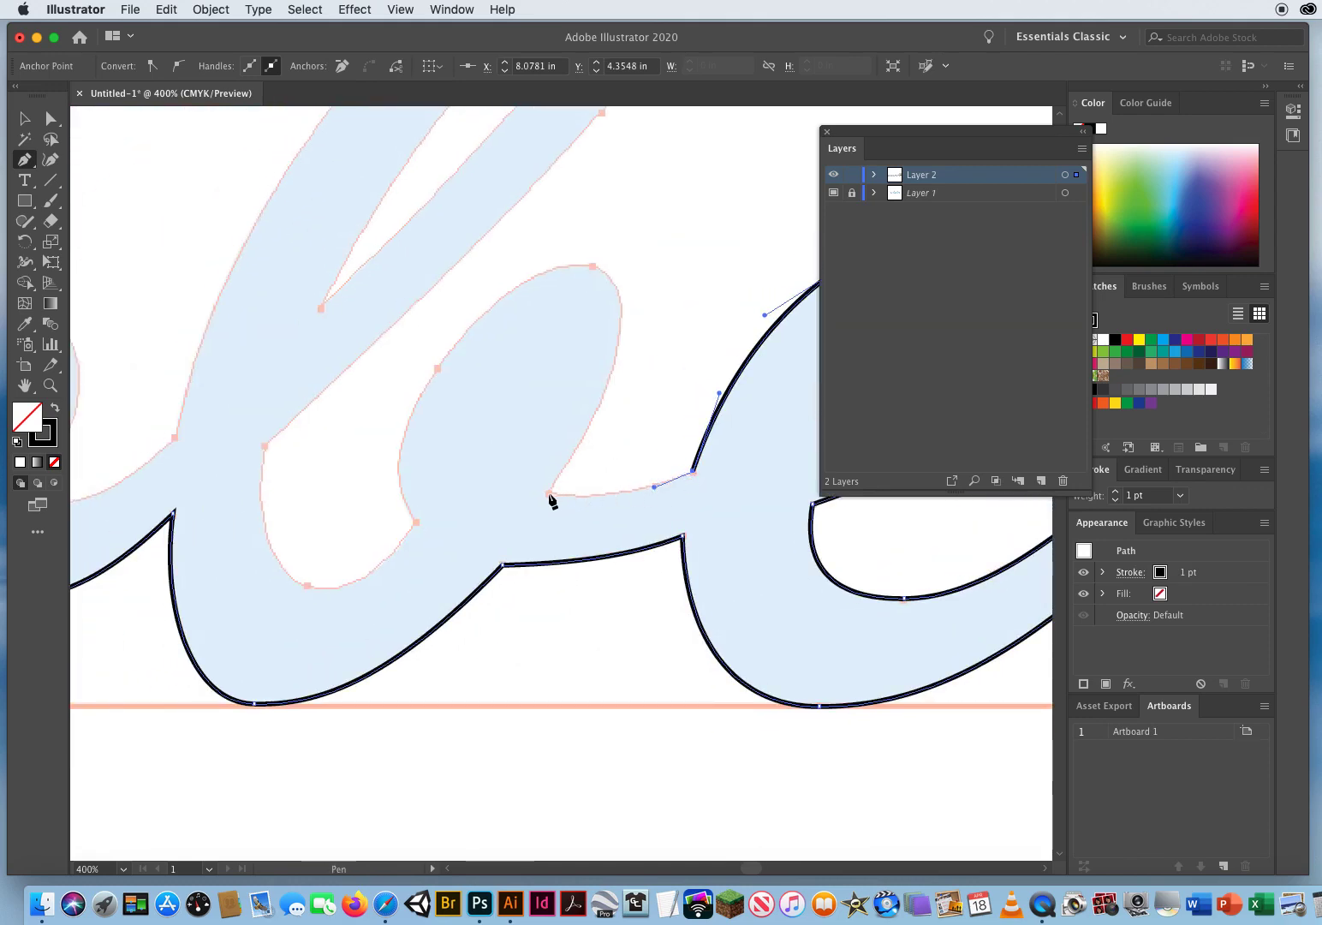
mouse_move(549, 494)
mouse_down()
mouse_move(487, 489)
mouse_move(548, 494)
mouse_move(569, 477)
mouse_up()
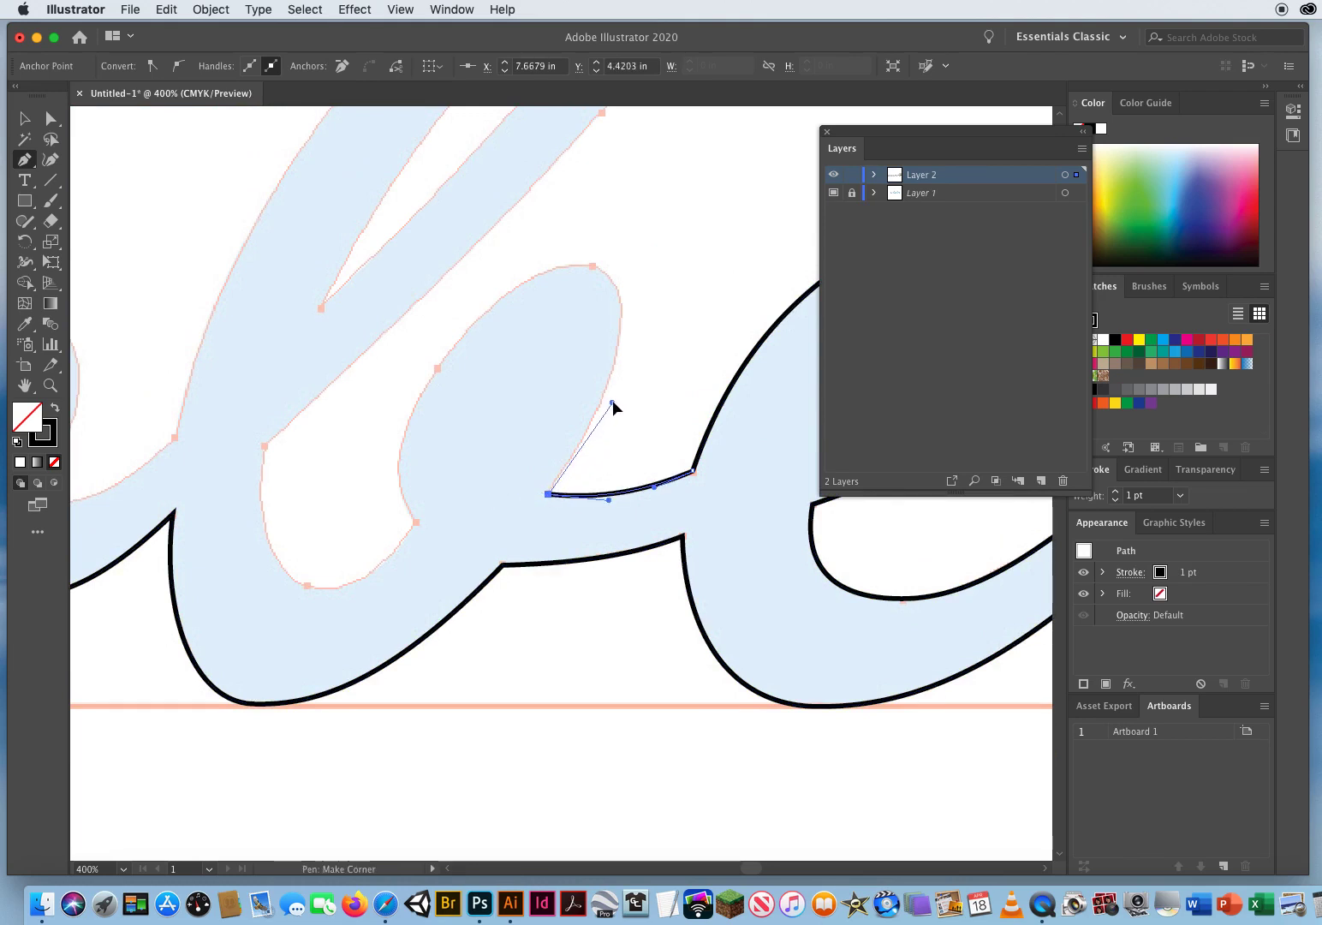
drag(612, 403, 618, 388)
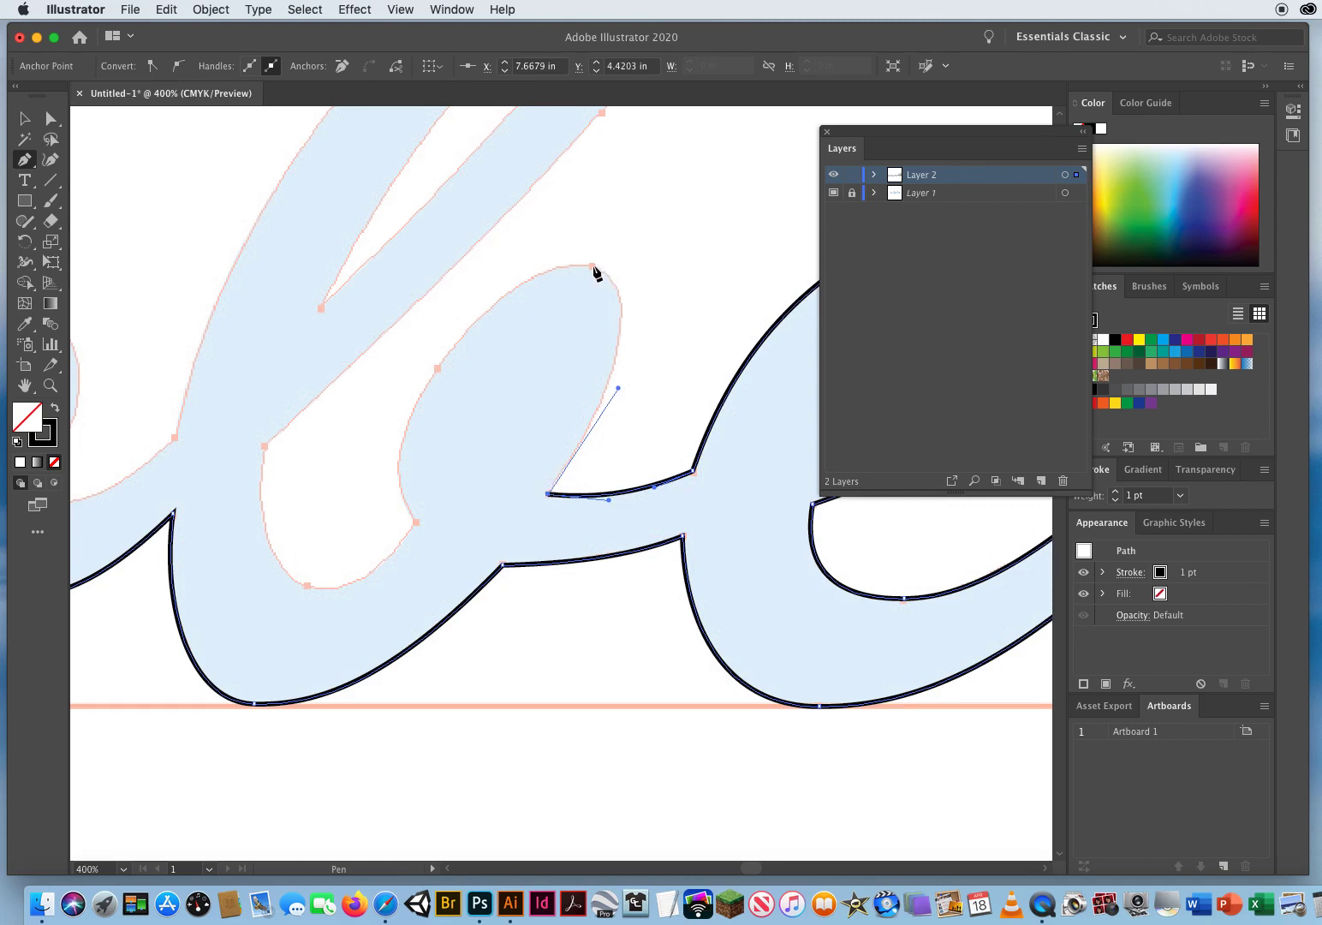
- Trace over the rounded top of the b's bowl and down its inner edge to the anchor at the bowl's lower end
drag(593, 267, 540, 258)
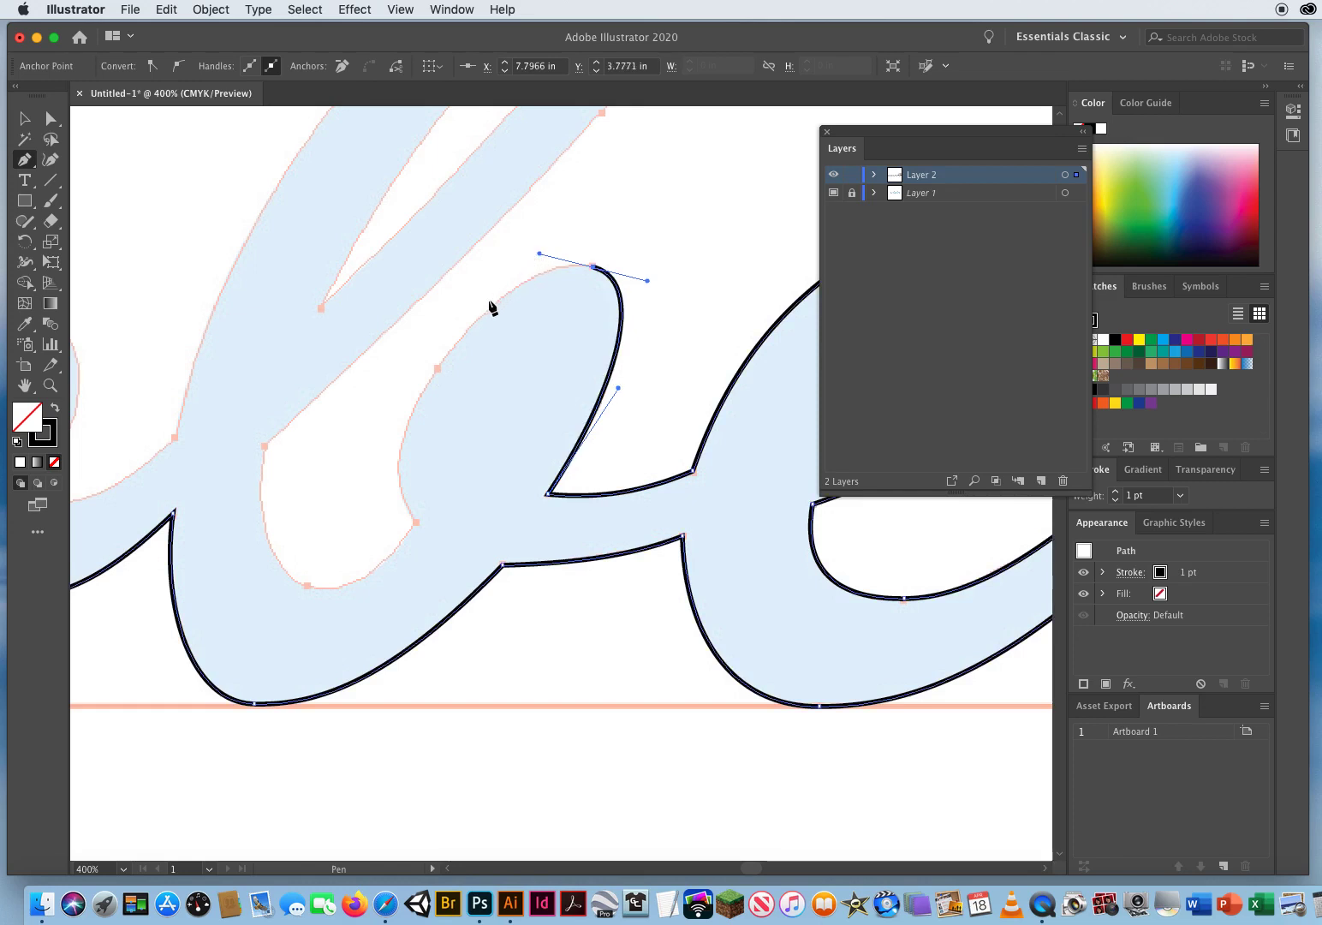
drag(437, 370, 394, 429)
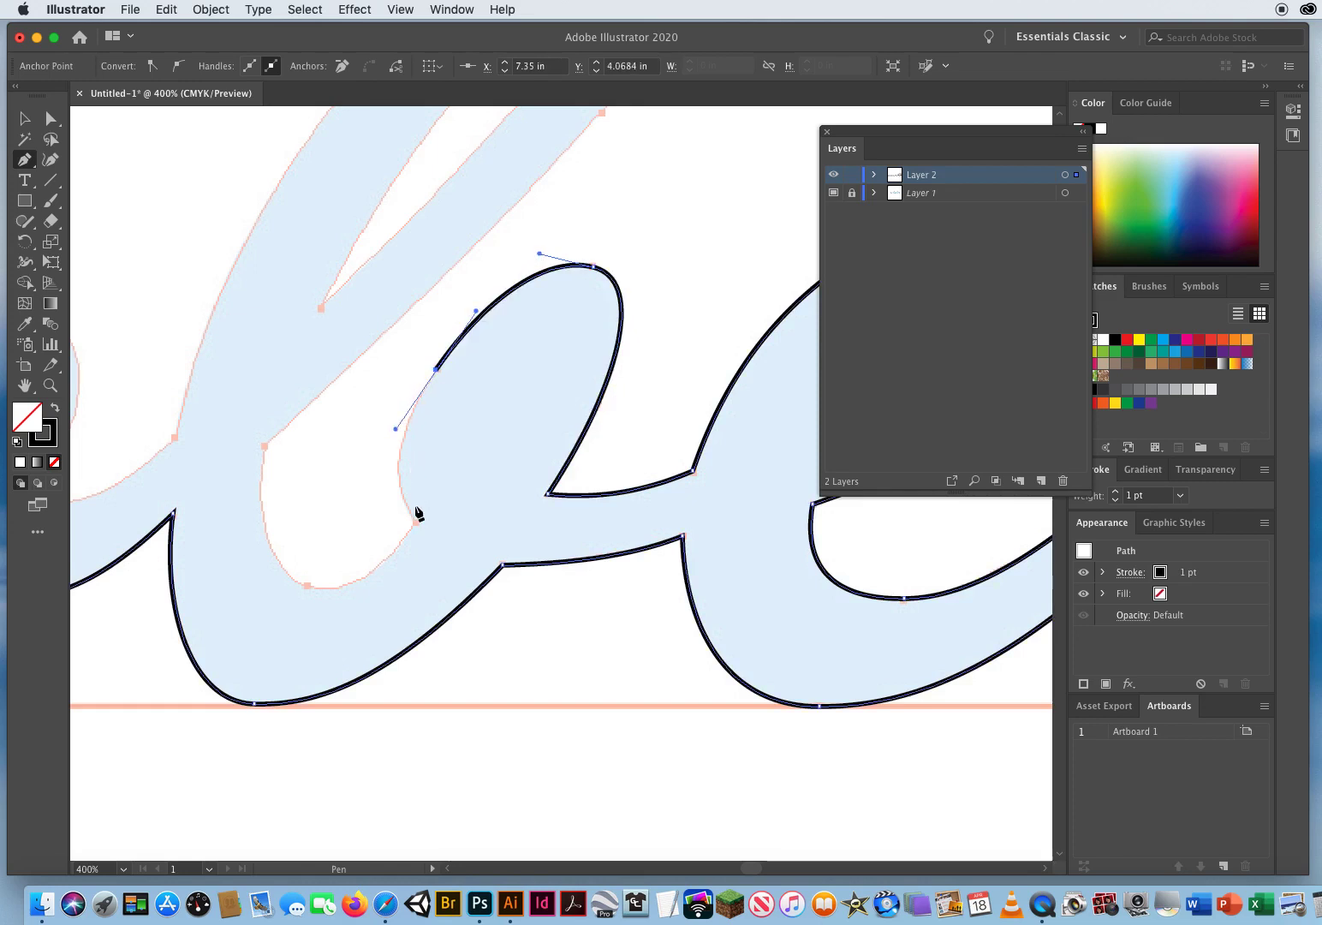
drag(415, 522, 671, 520)
key(space)
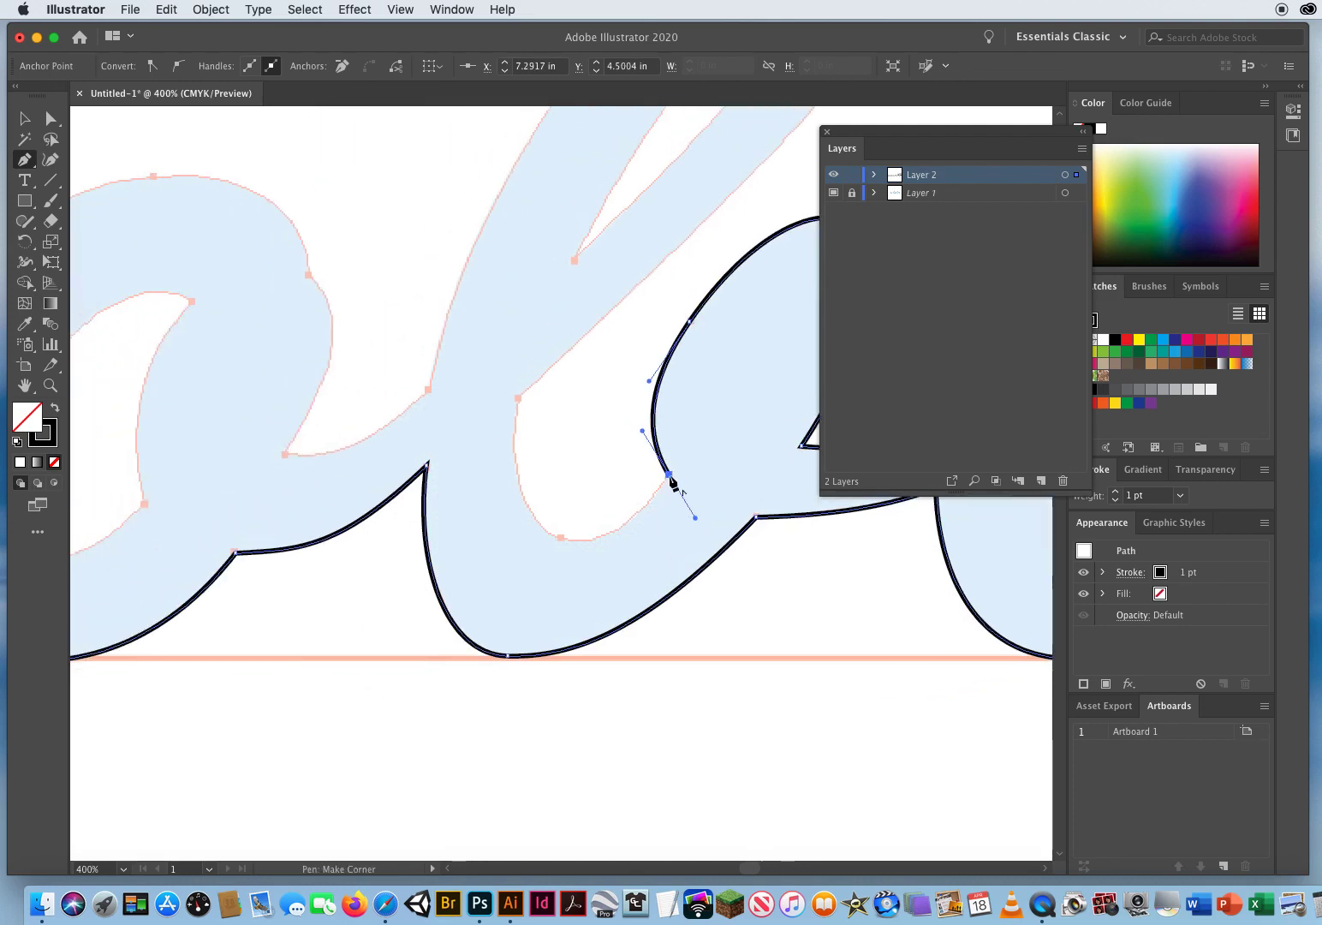
- Turn the bowl's lower inner anchor into a corner and trace the b's open counter through its lowest point up to the base of the stem loop
click(668, 475)
drag(561, 538, 513, 525)
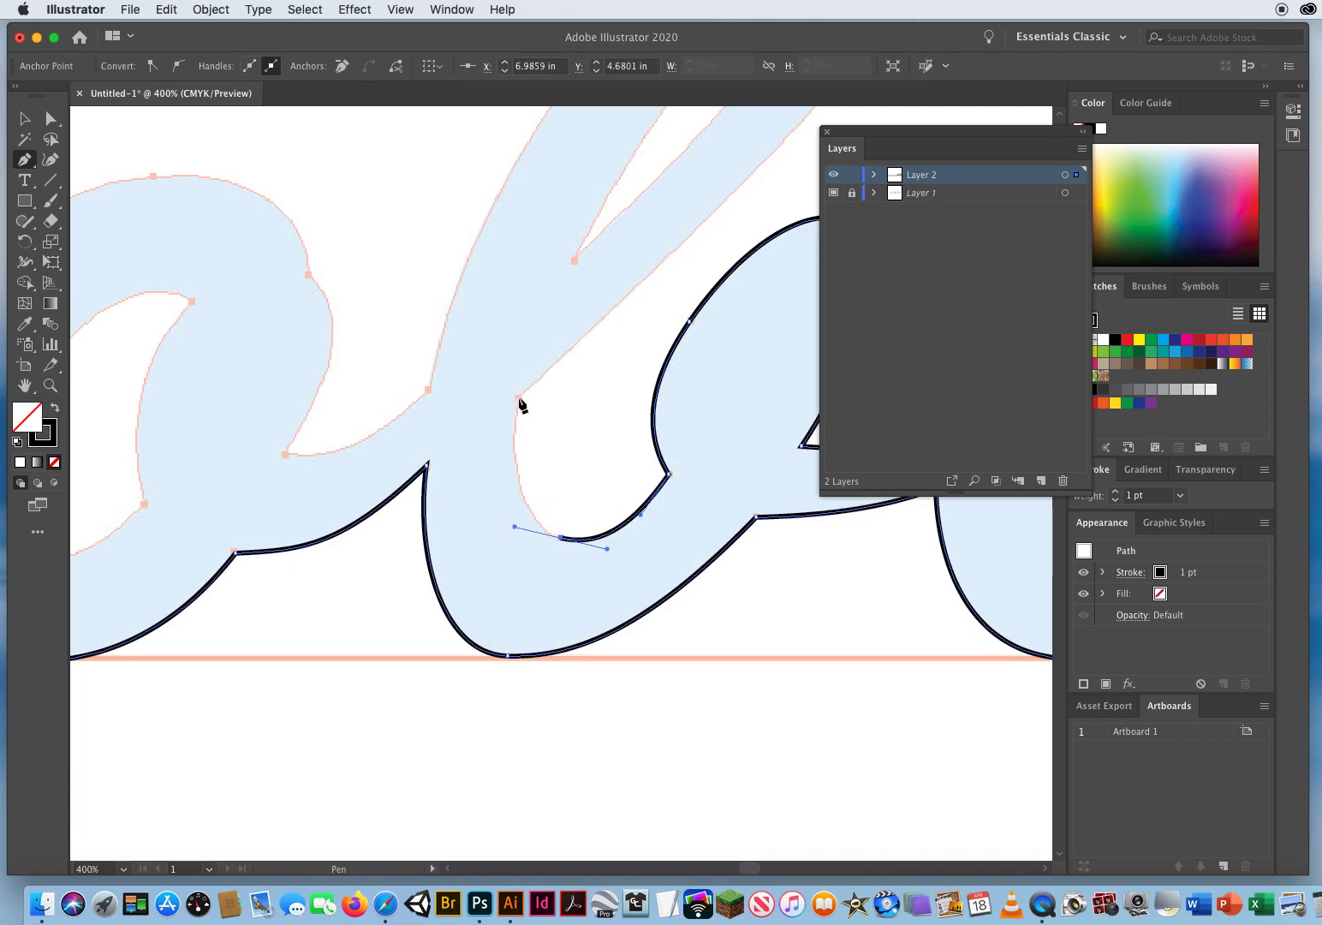
drag(519, 399, 208, 696)
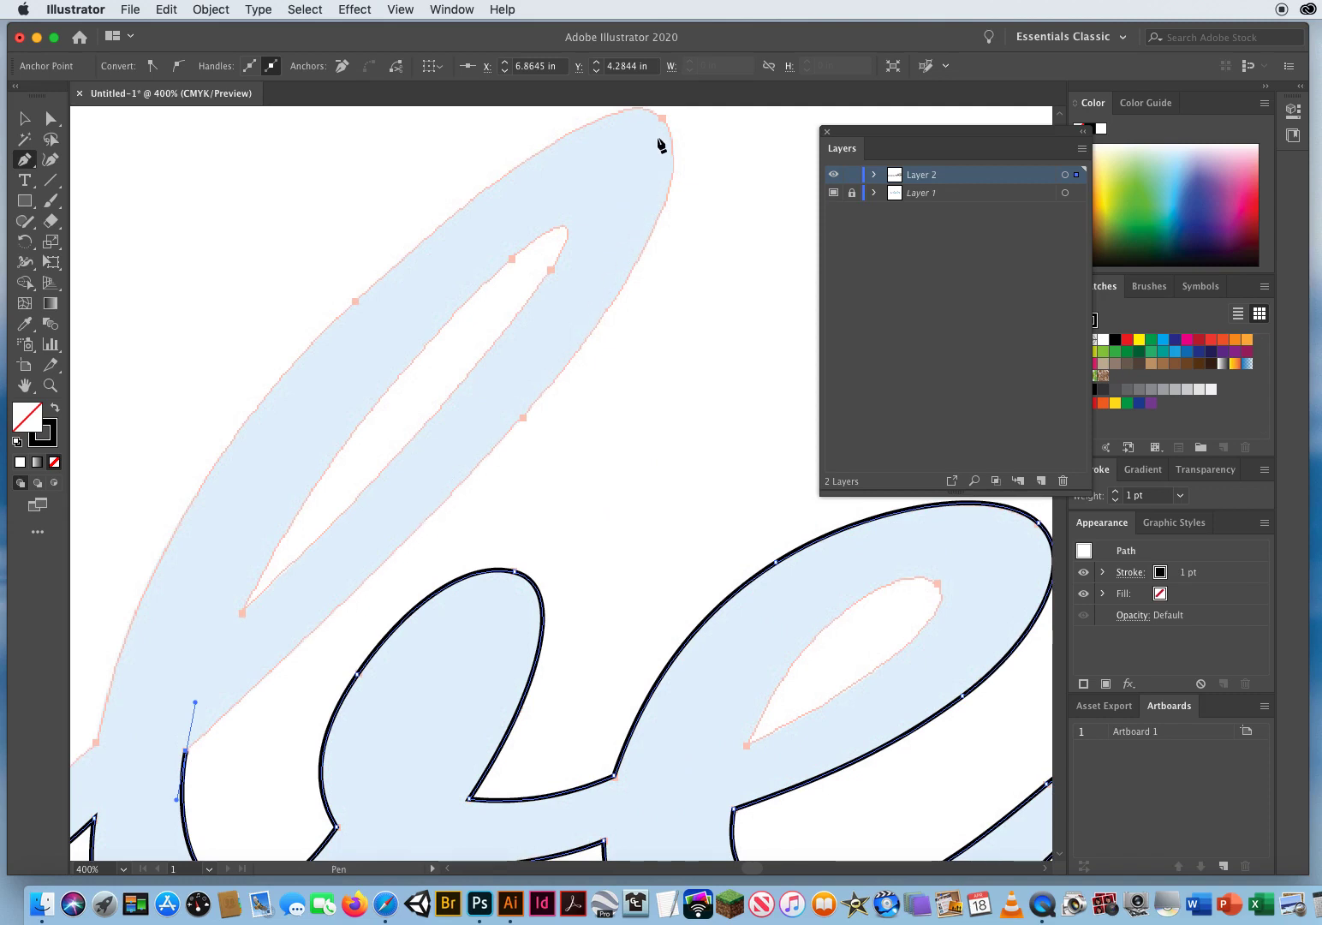
drag(637, 298, 667, 325)
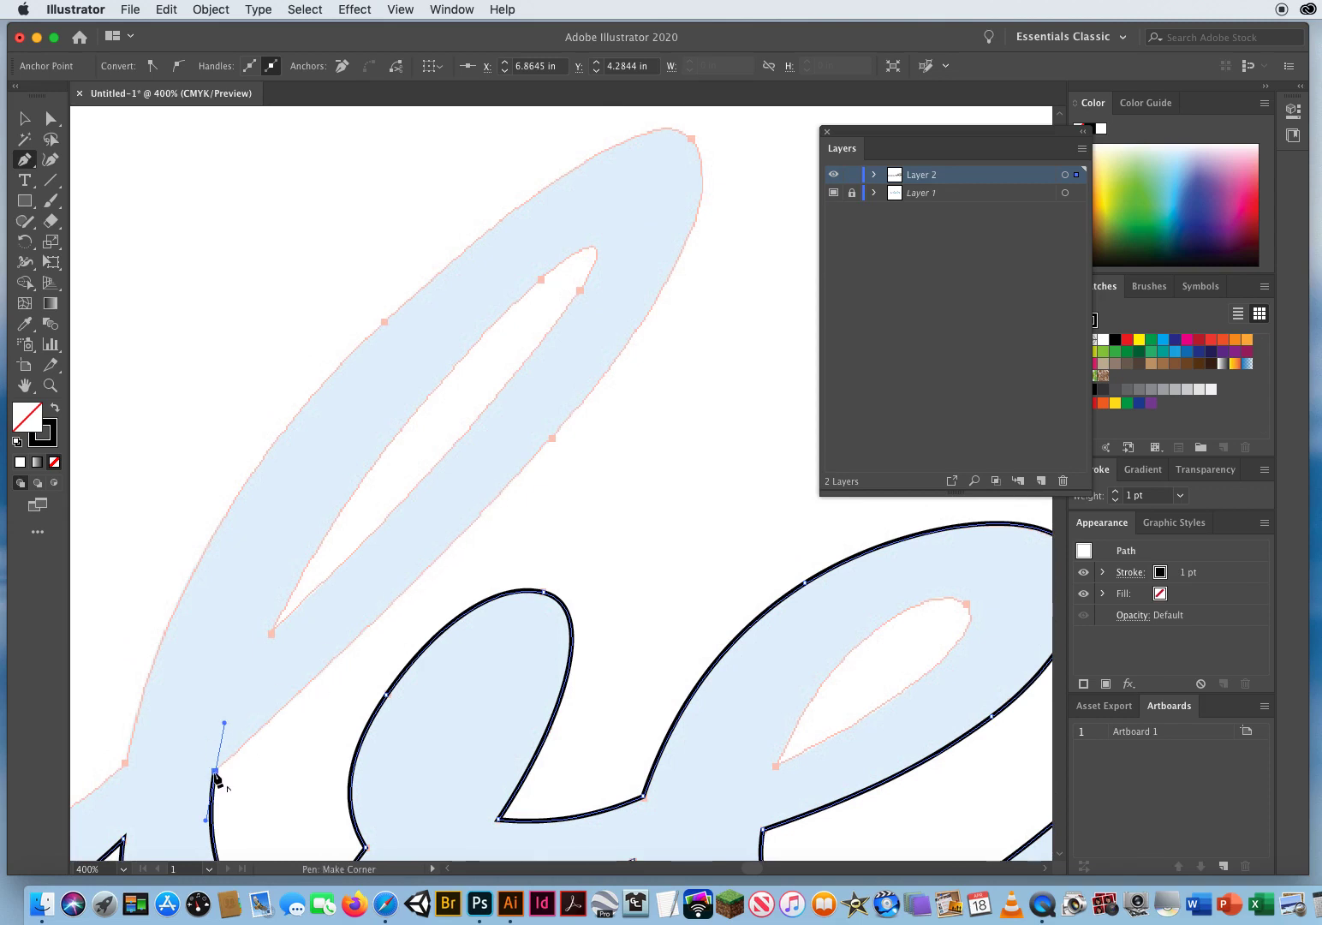
- Make a corner at the base of the b's stem loop and trace the loop's outer right edge up to the anchor at its tip
drag(216, 775, 247, 745)
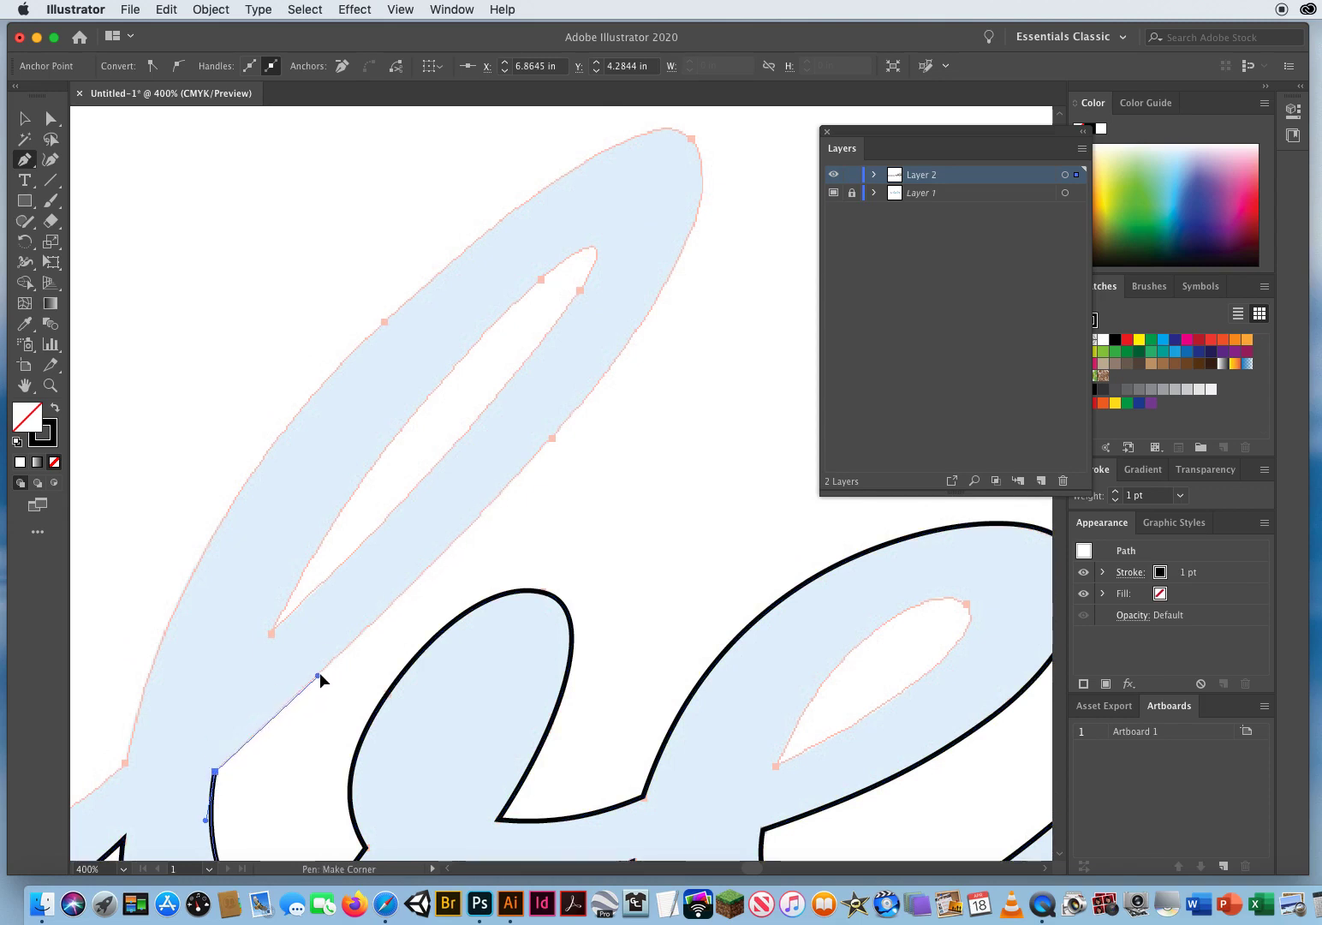
drag(342, 650, 356, 638)
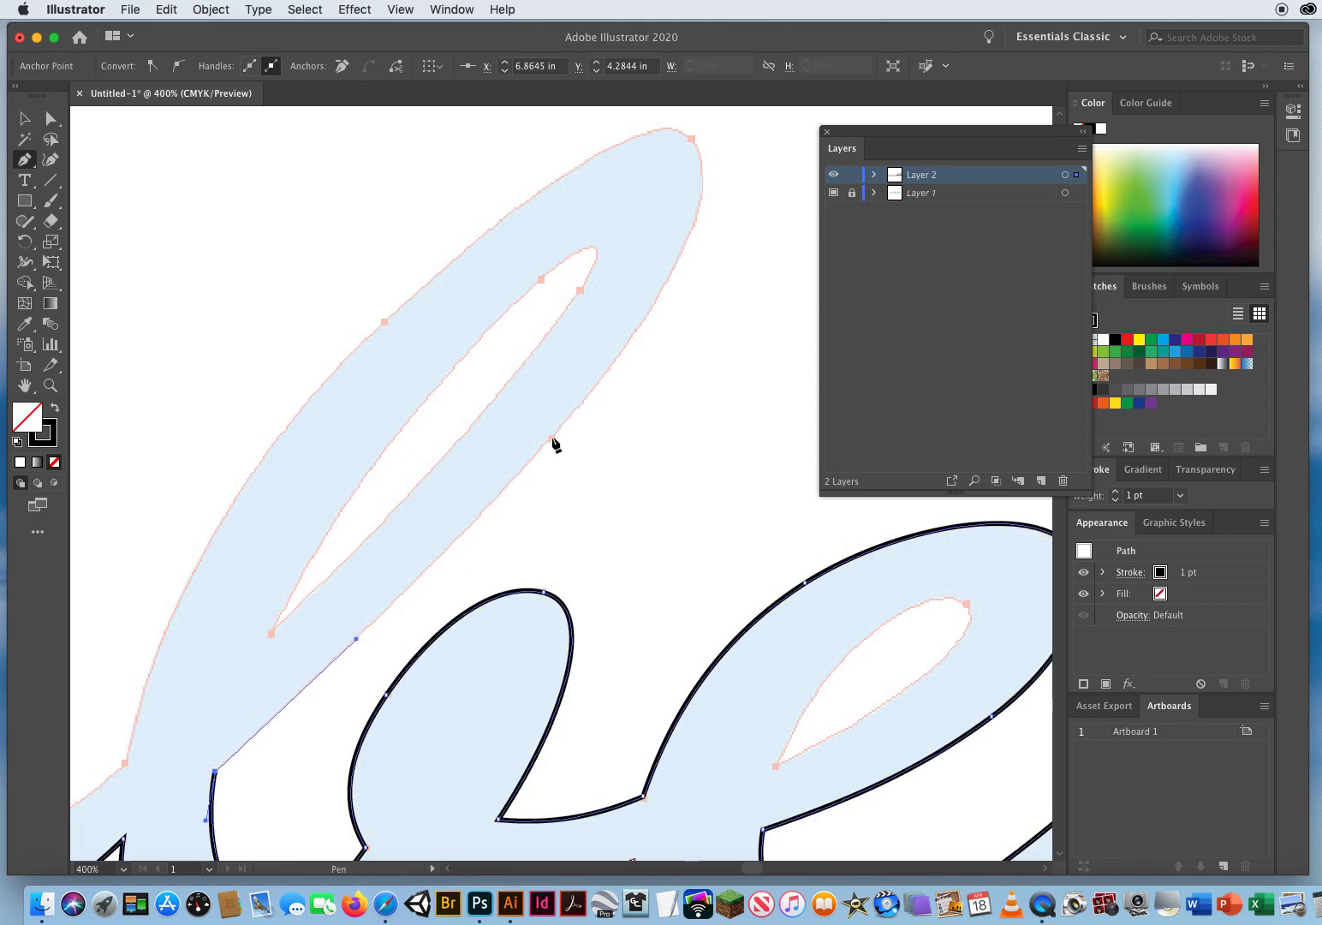
drag(552, 438, 654, 324)
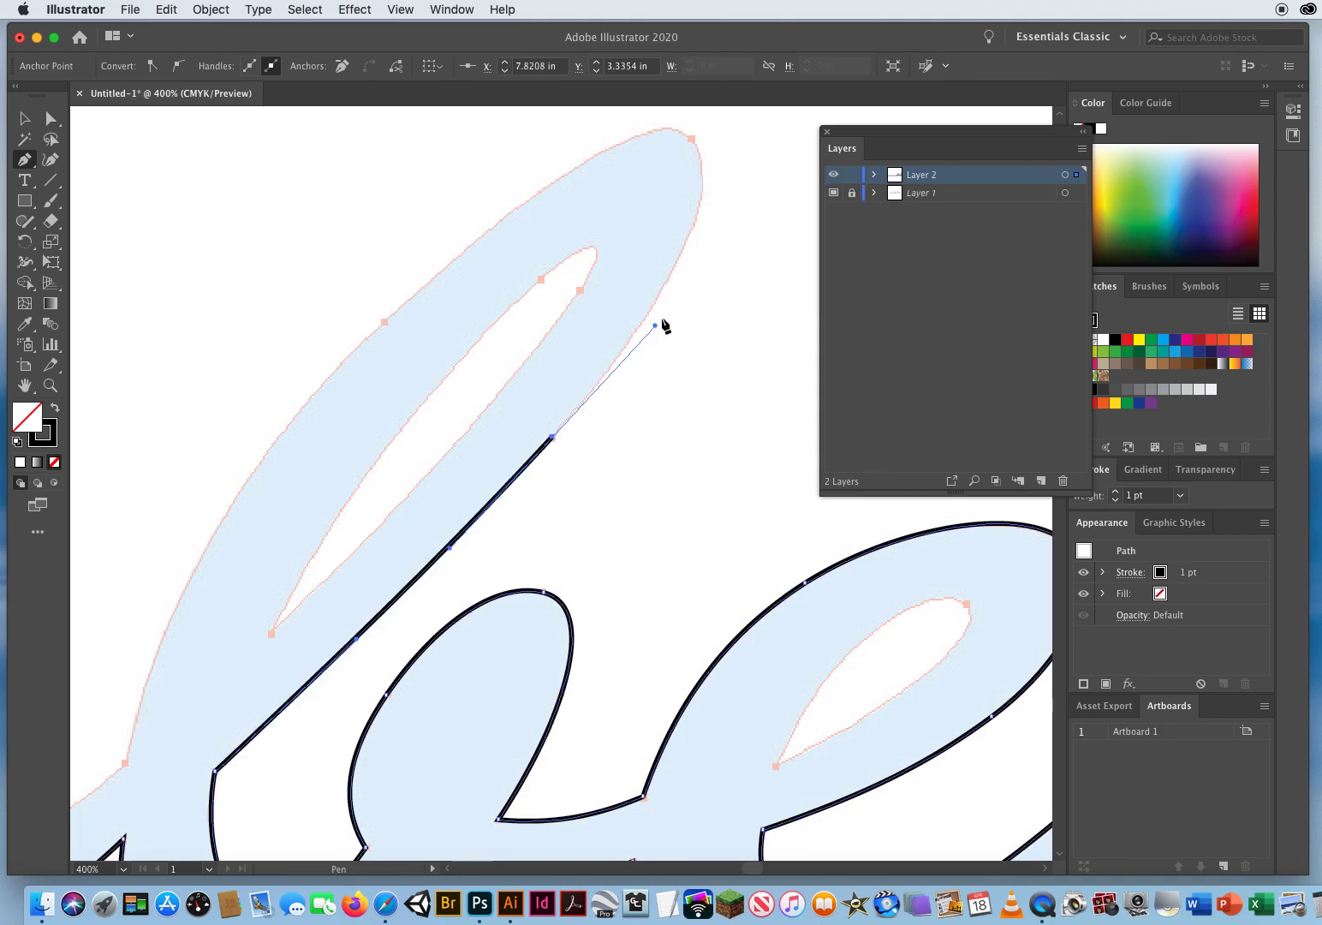
scroll(660, 327, up, 3)
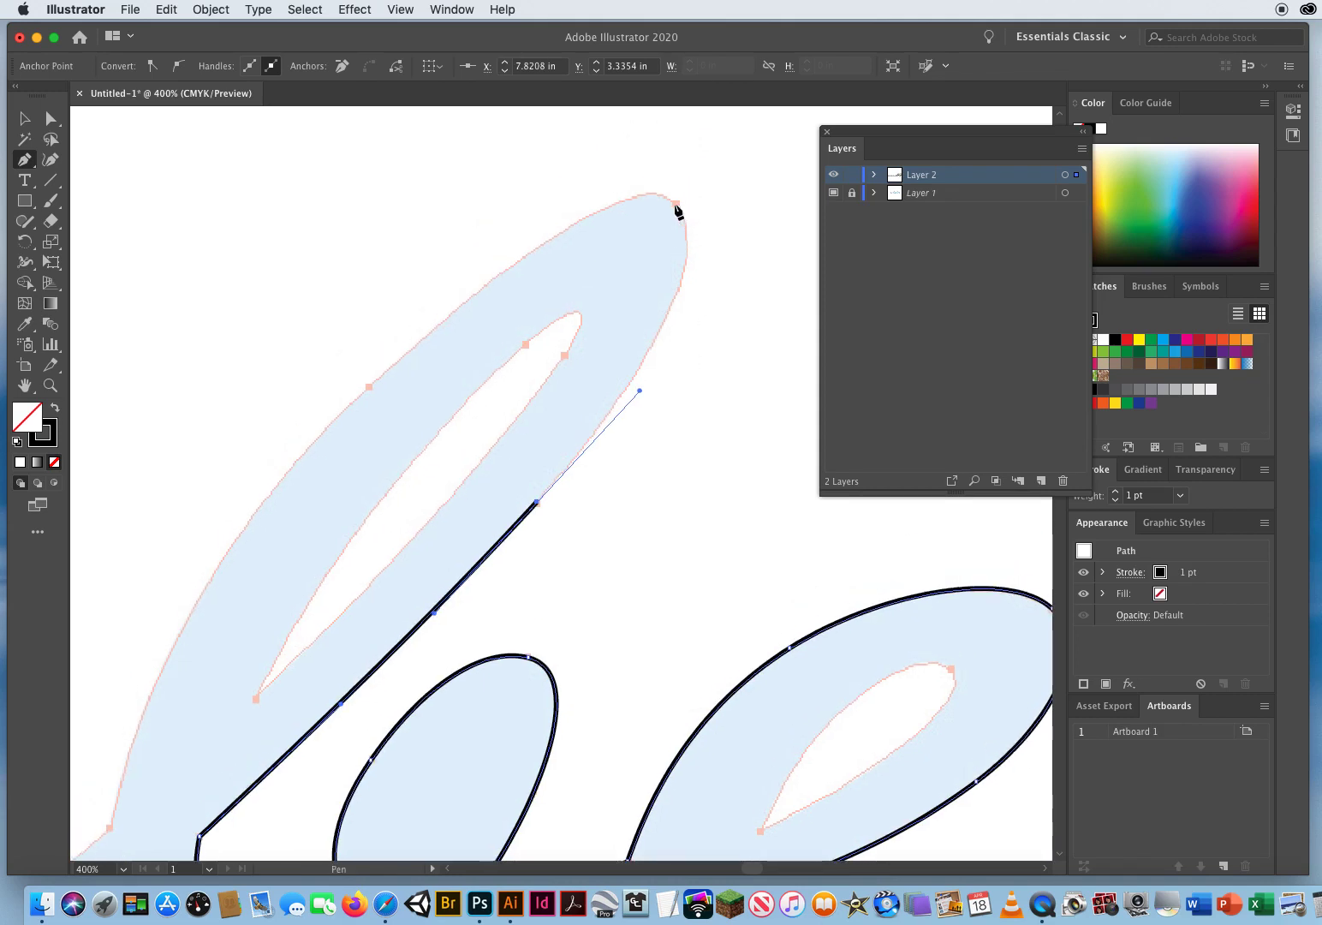
drag(676, 203, 634, 163)
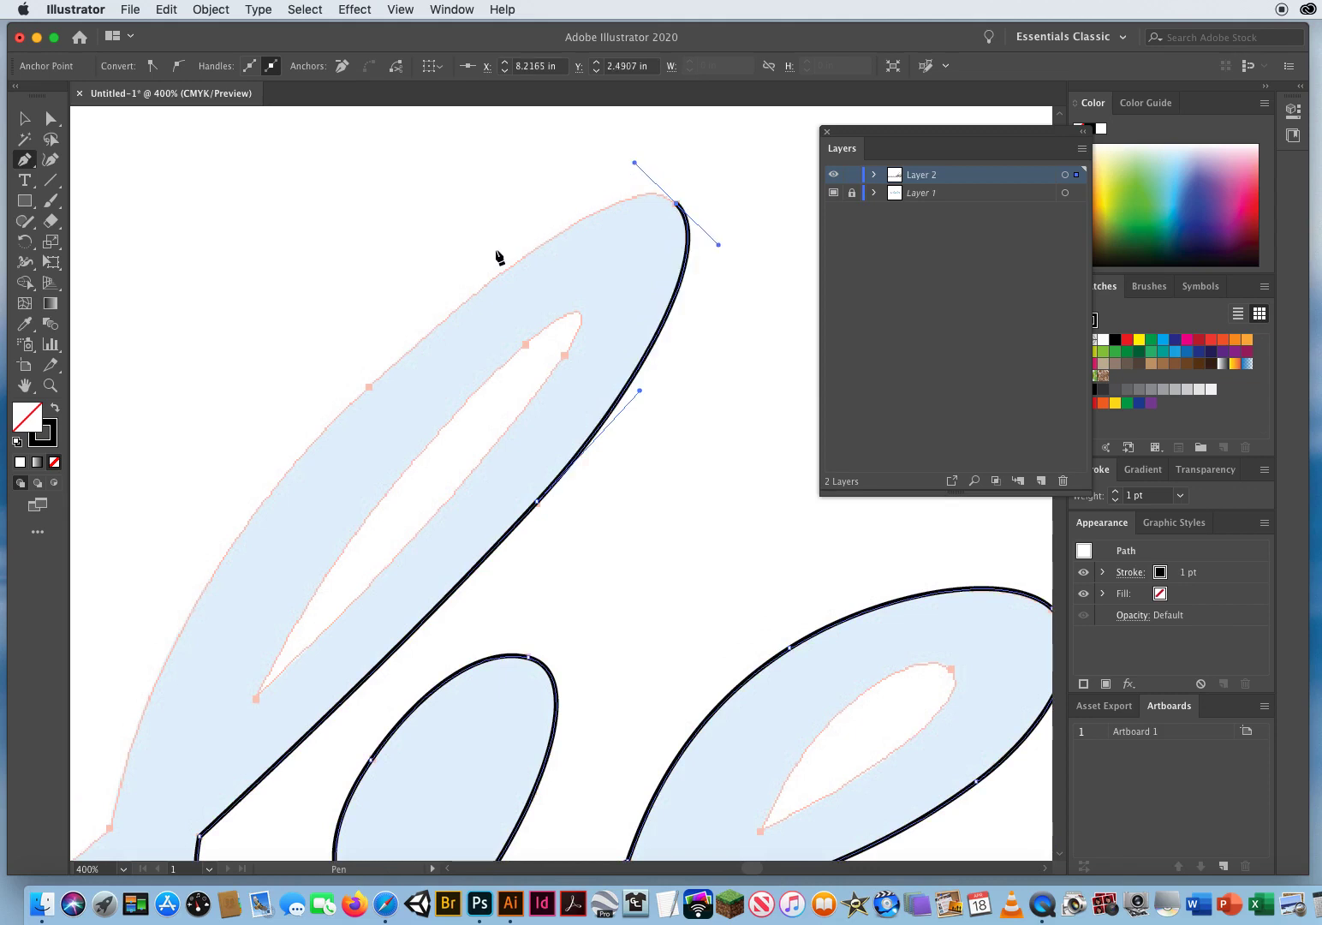
- Trace over the tip of the b's stem loop and down its outer left edge to the upper o–b junction
drag(369, 387, 240, 509)
scroll(301, 511, down, 5)
scroll(301, 512, left, 3)
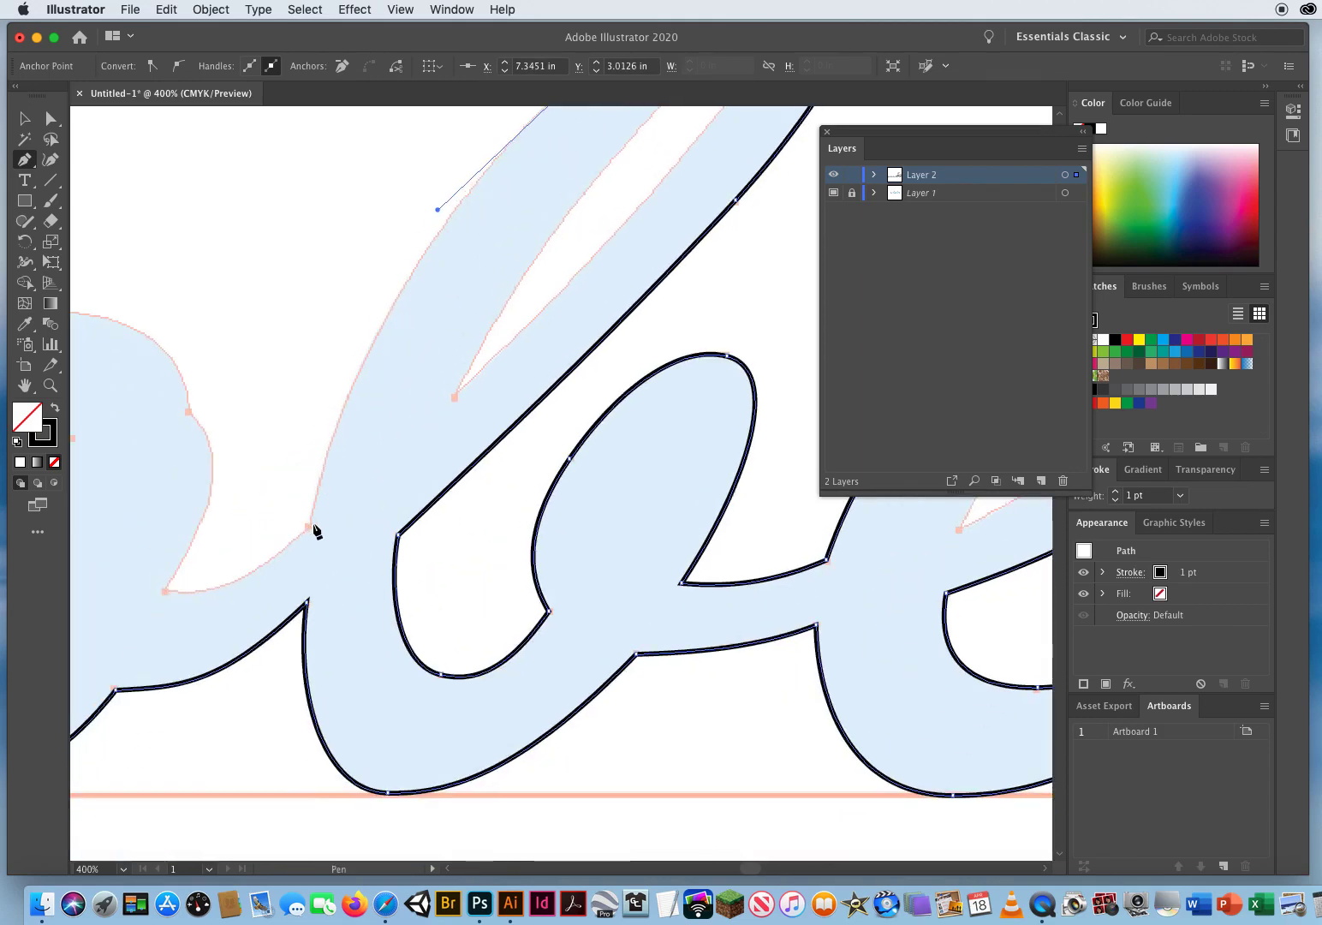
drag(309, 526, 274, 695)
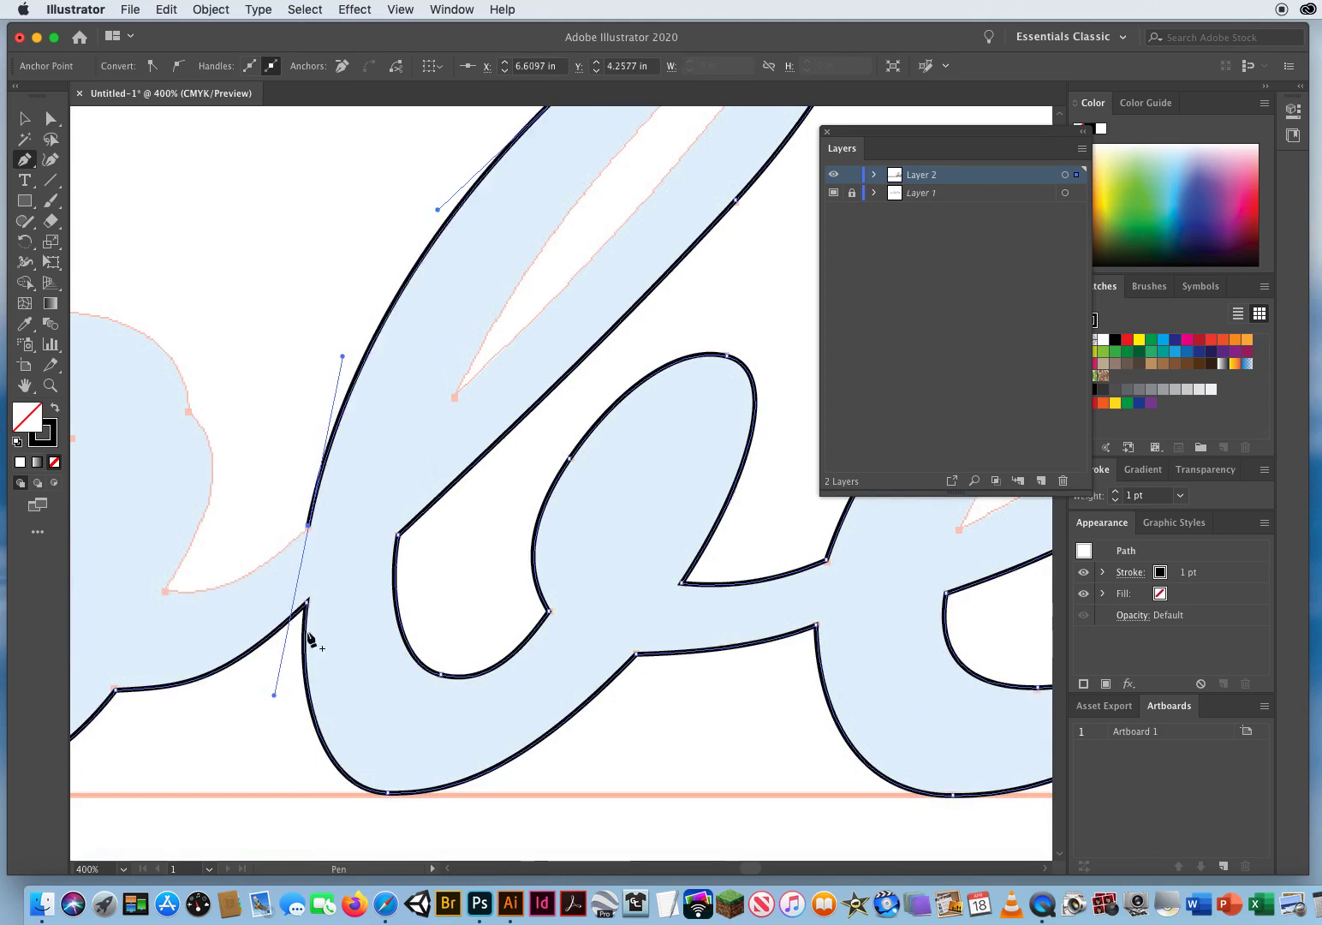
- Make the upper o–b junction a corner and trace the connecting stroke's upper edge to a corner anchor at the o's notch
scroll(310, 638, left, 10)
scroll(310, 638, down, 1)
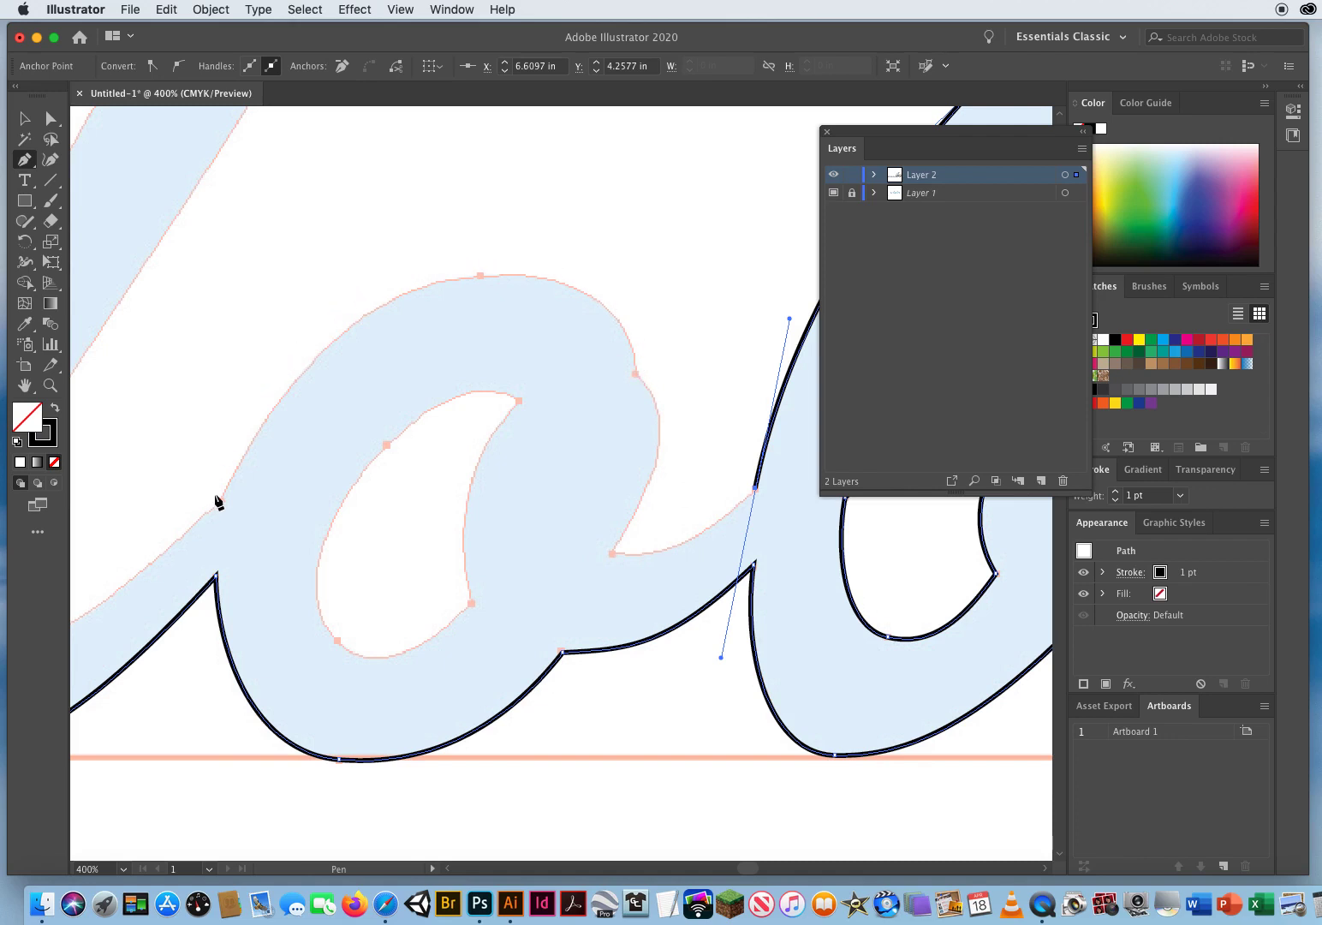
click(755, 488)
drag(726, 519, 710, 530)
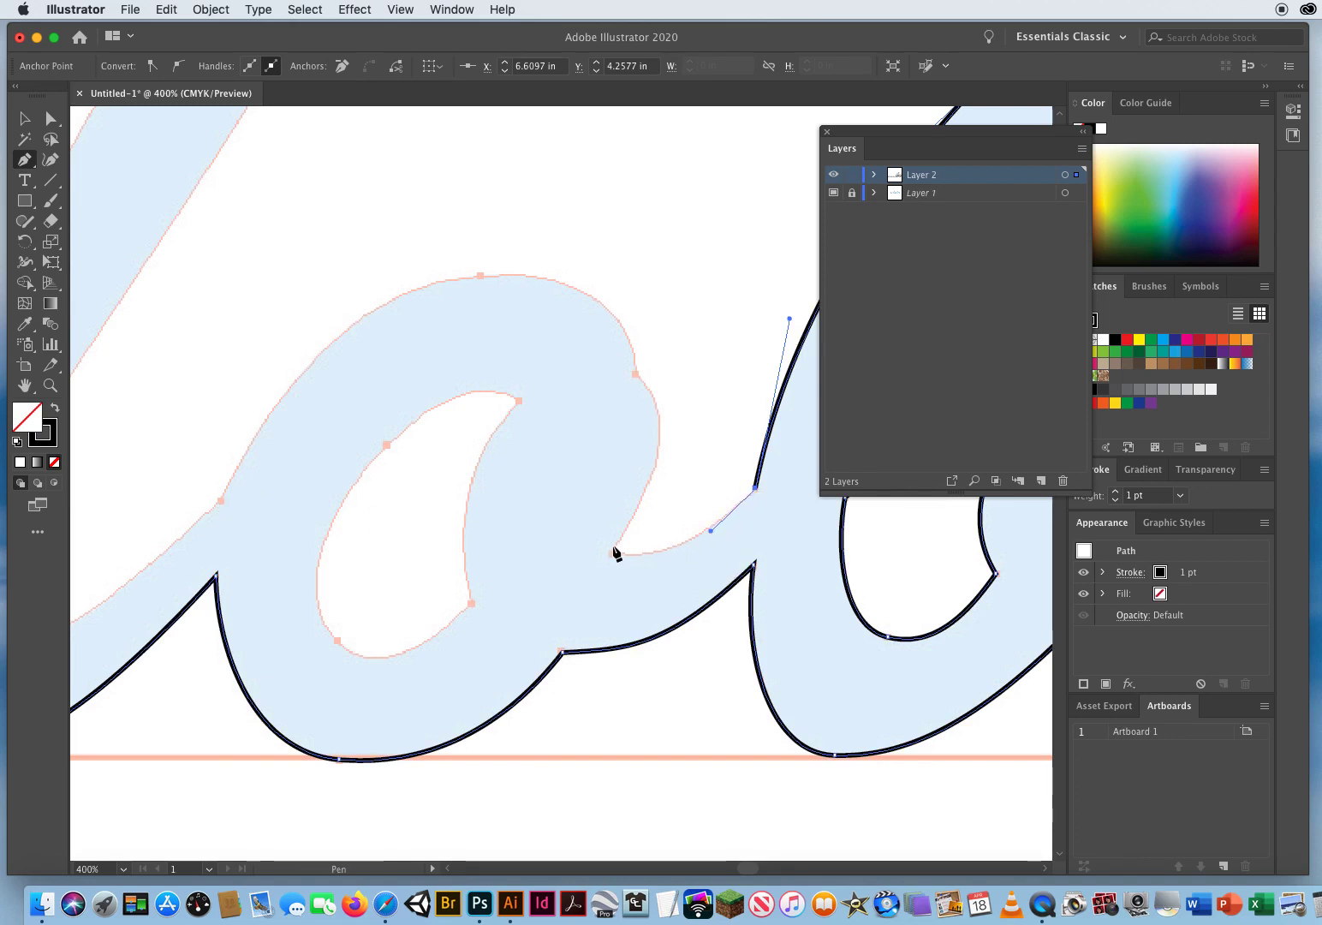
drag(612, 552, 656, 482)
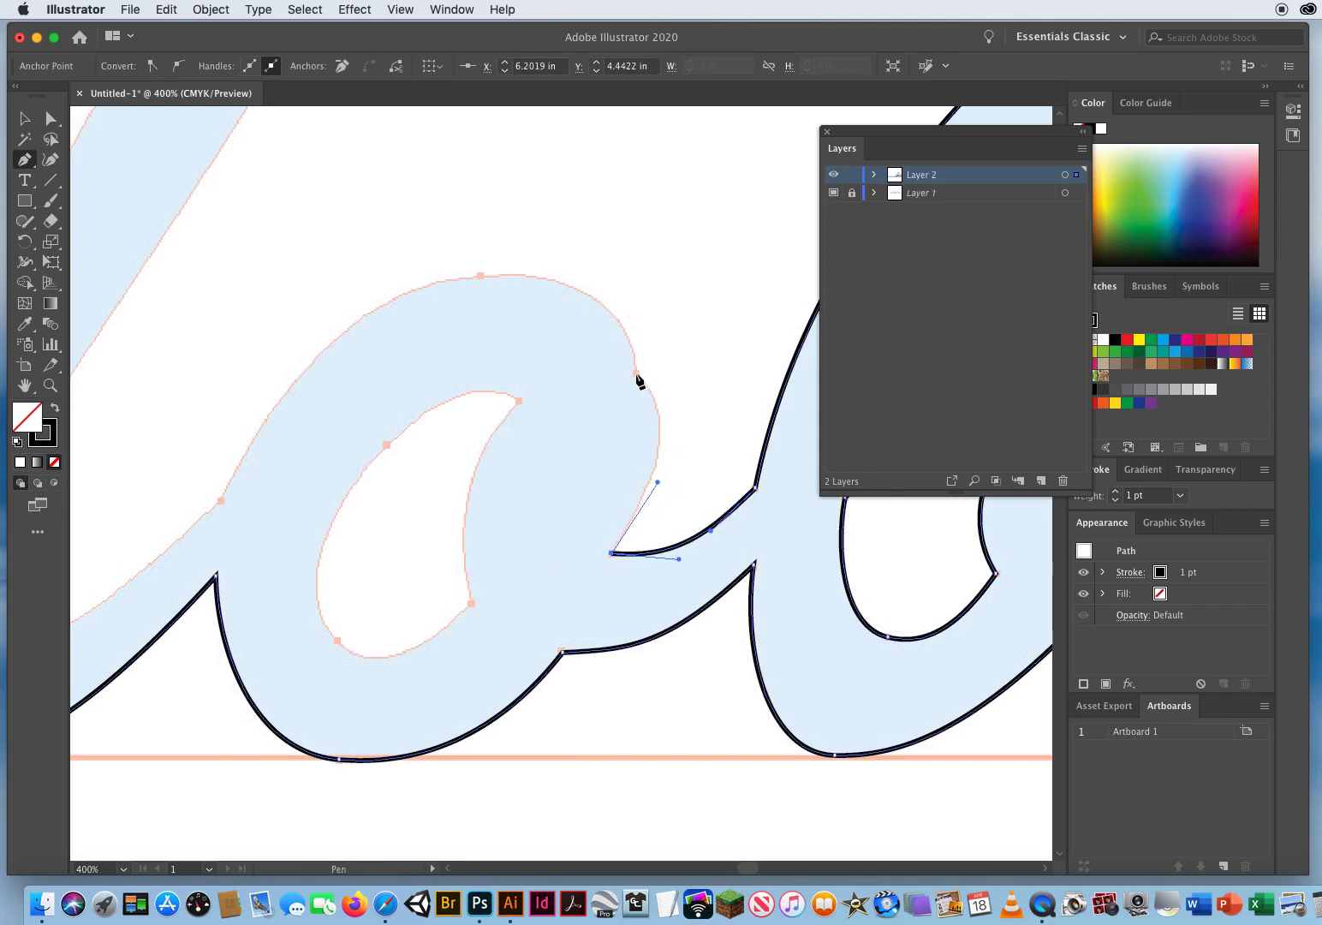
- Trace the o's outer right edge to a corner anchor at the shoulder, over its top and down to the upper d–o junction
drag(635, 374, 591, 331)
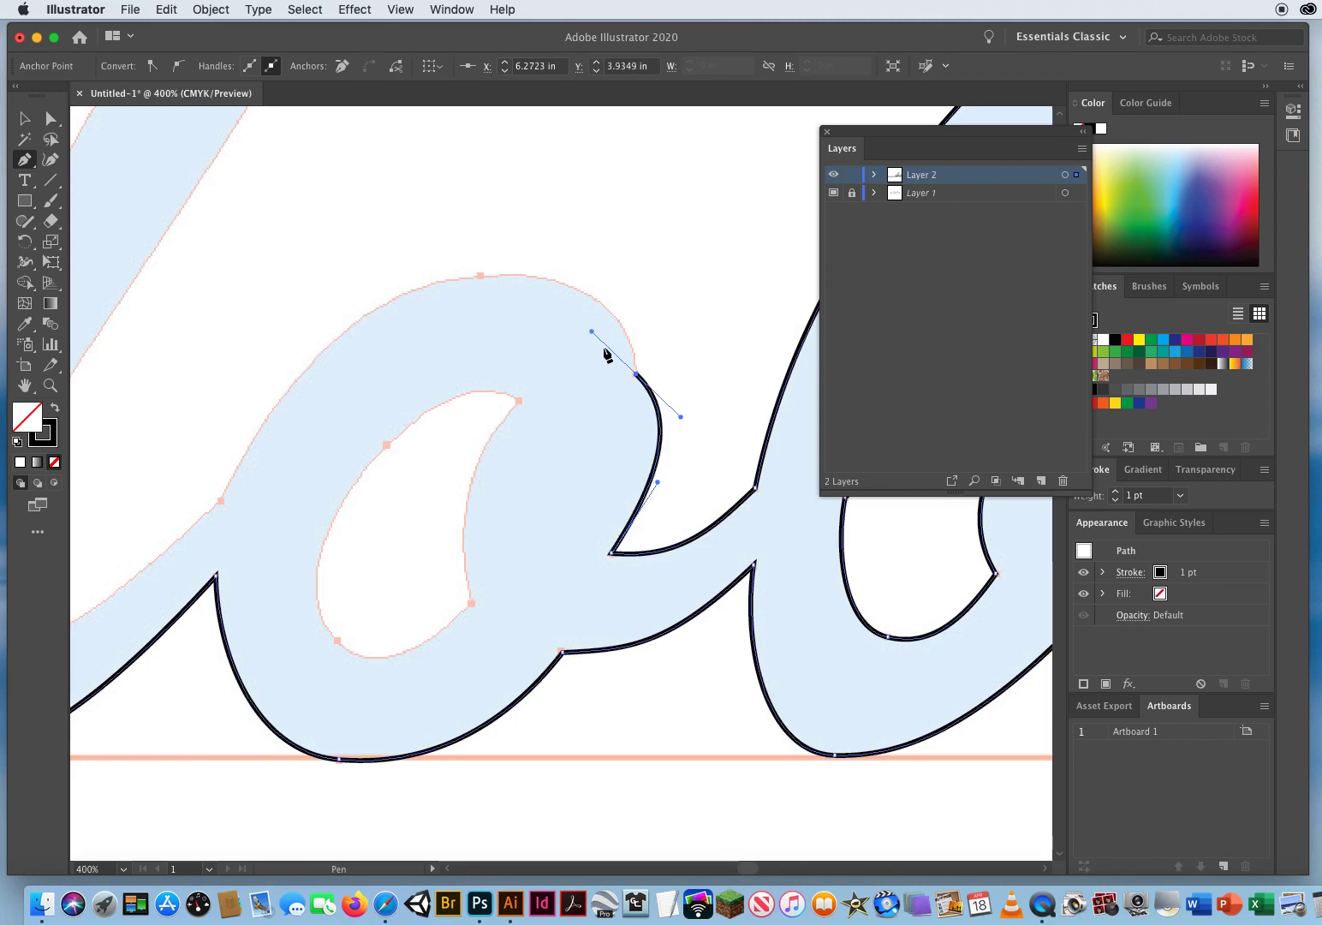
click(637, 376)
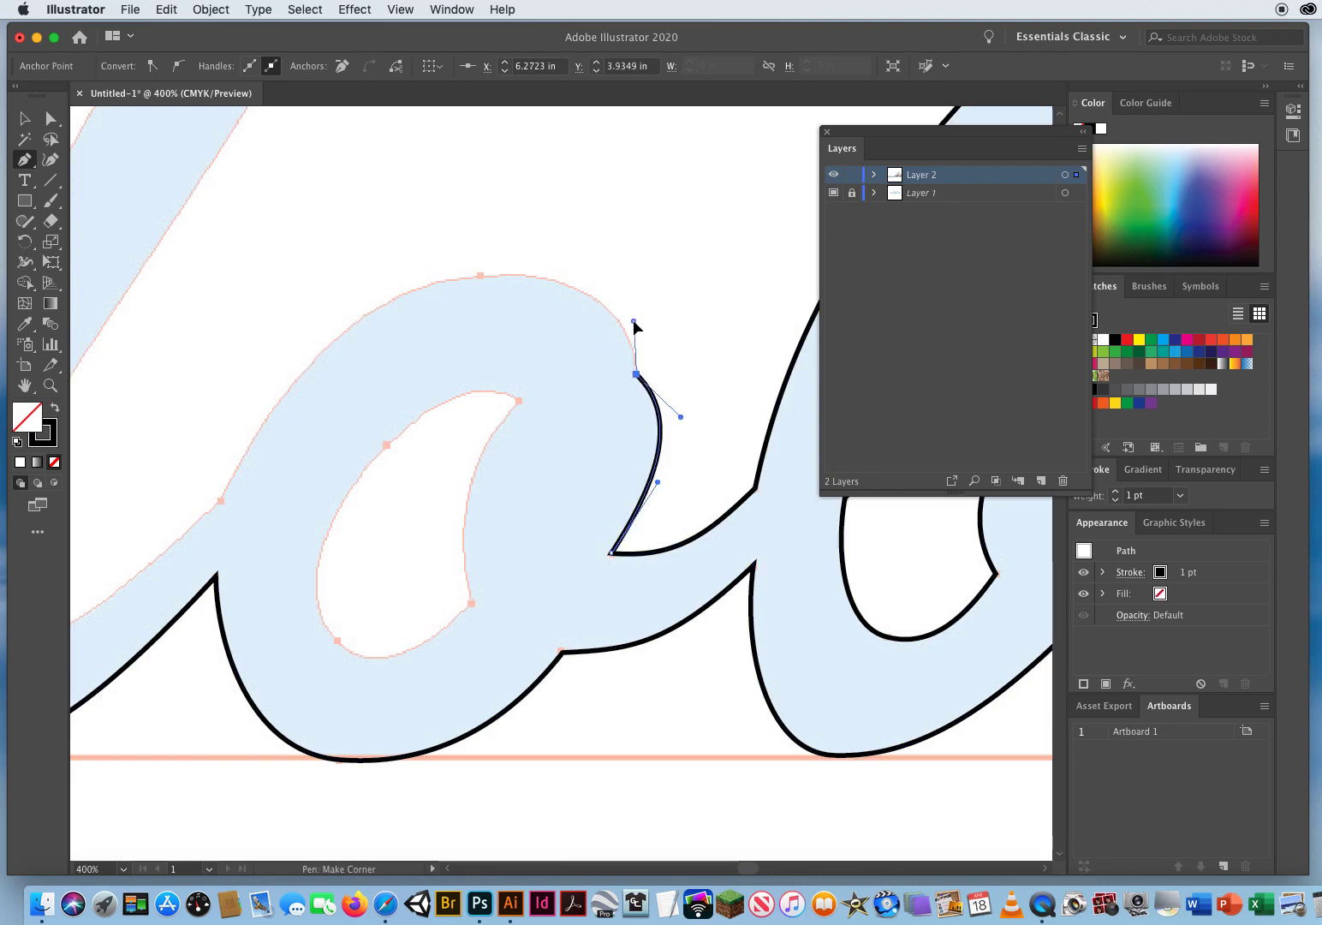
drag(630, 307, 631, 306)
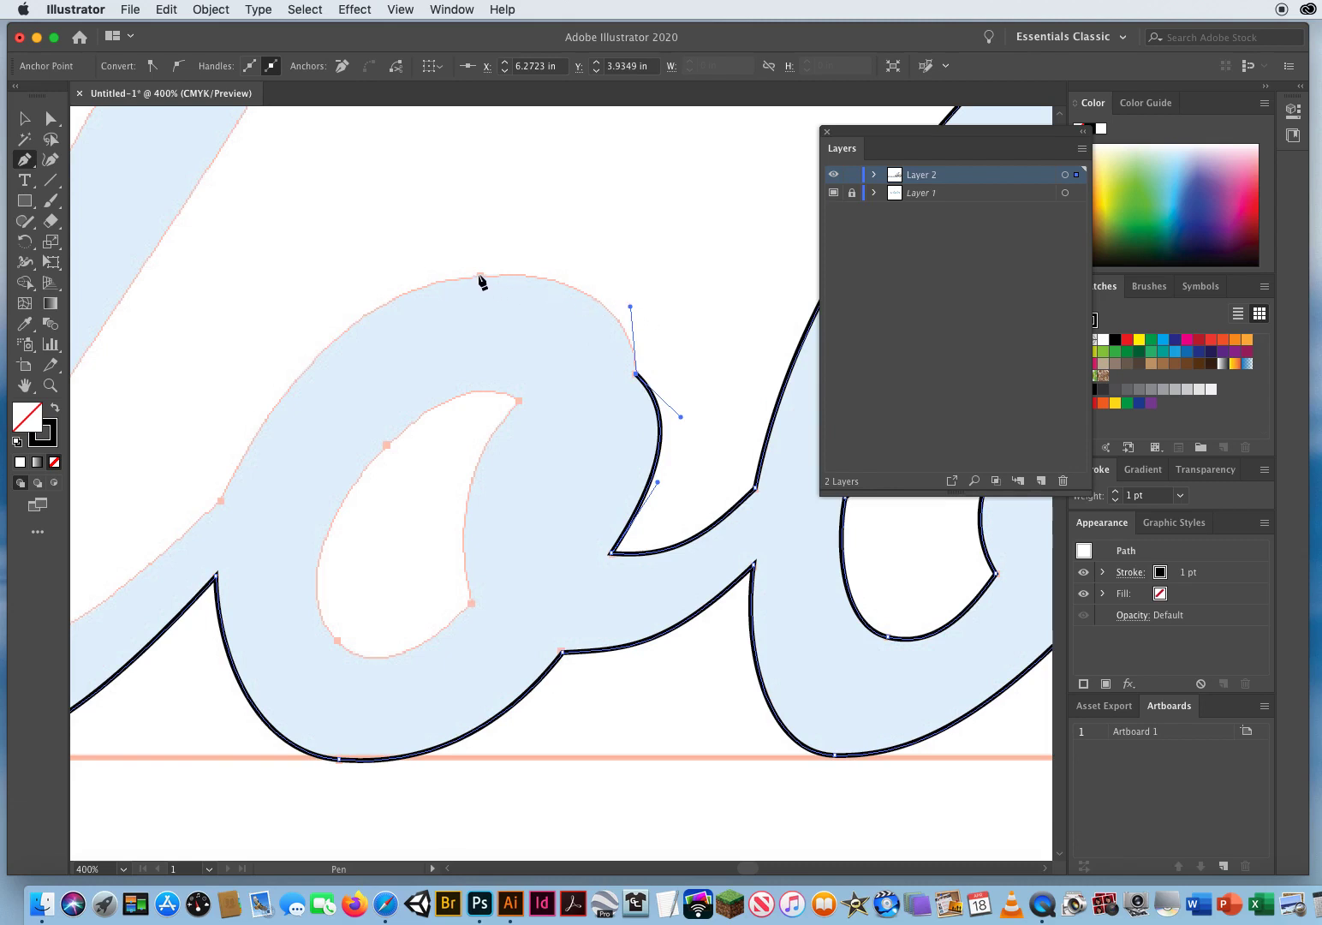
drag(478, 275, 377, 279)
drag(218, 505, 167, 617)
- Make a corner at the upper d–o junction and trace the connecting stroke through its lowest point and up the d stem's lower right edge
key(space)
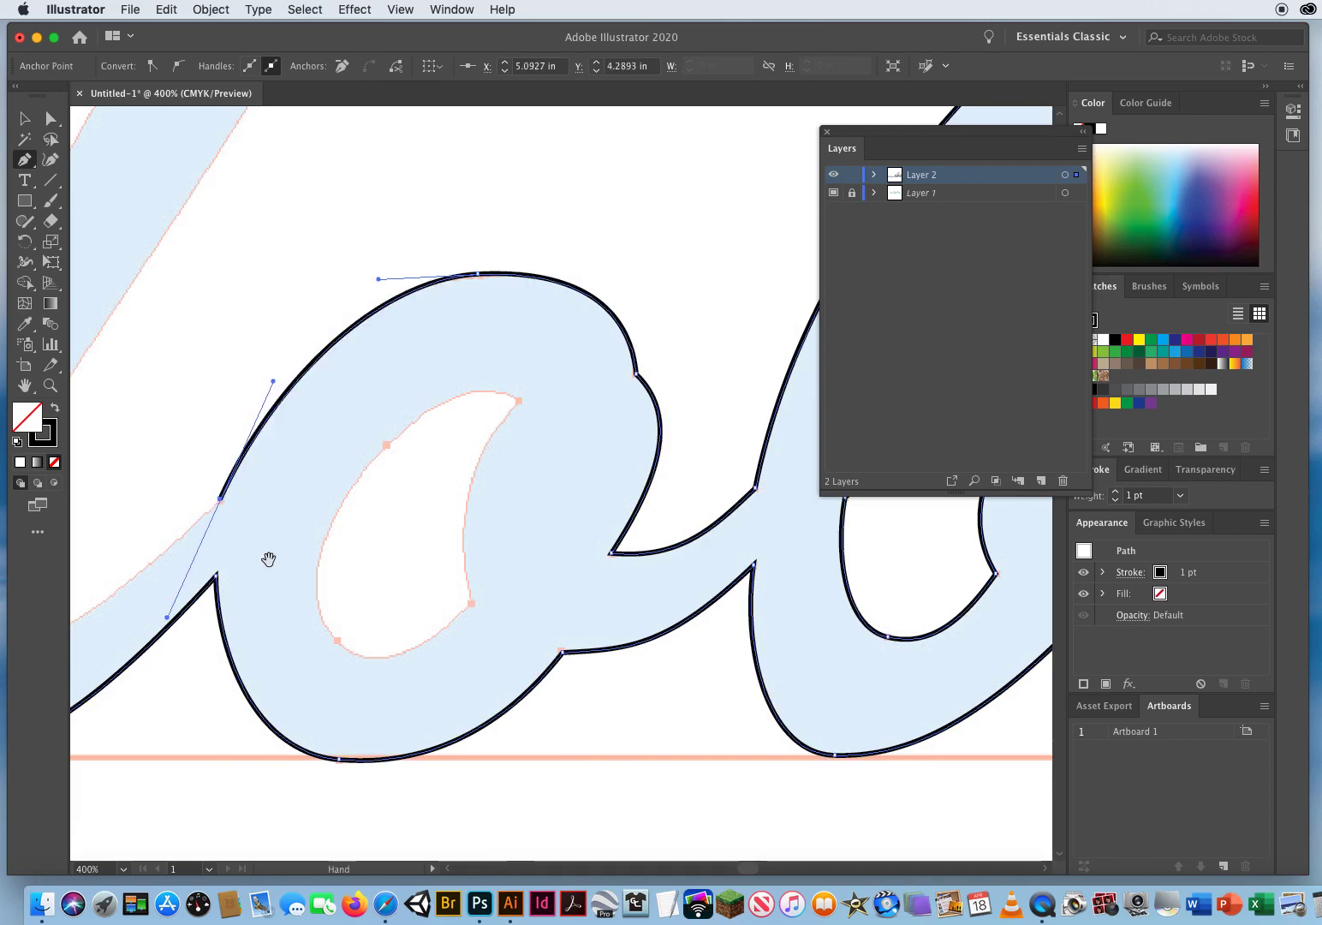
drag(268, 559, 780, 516)
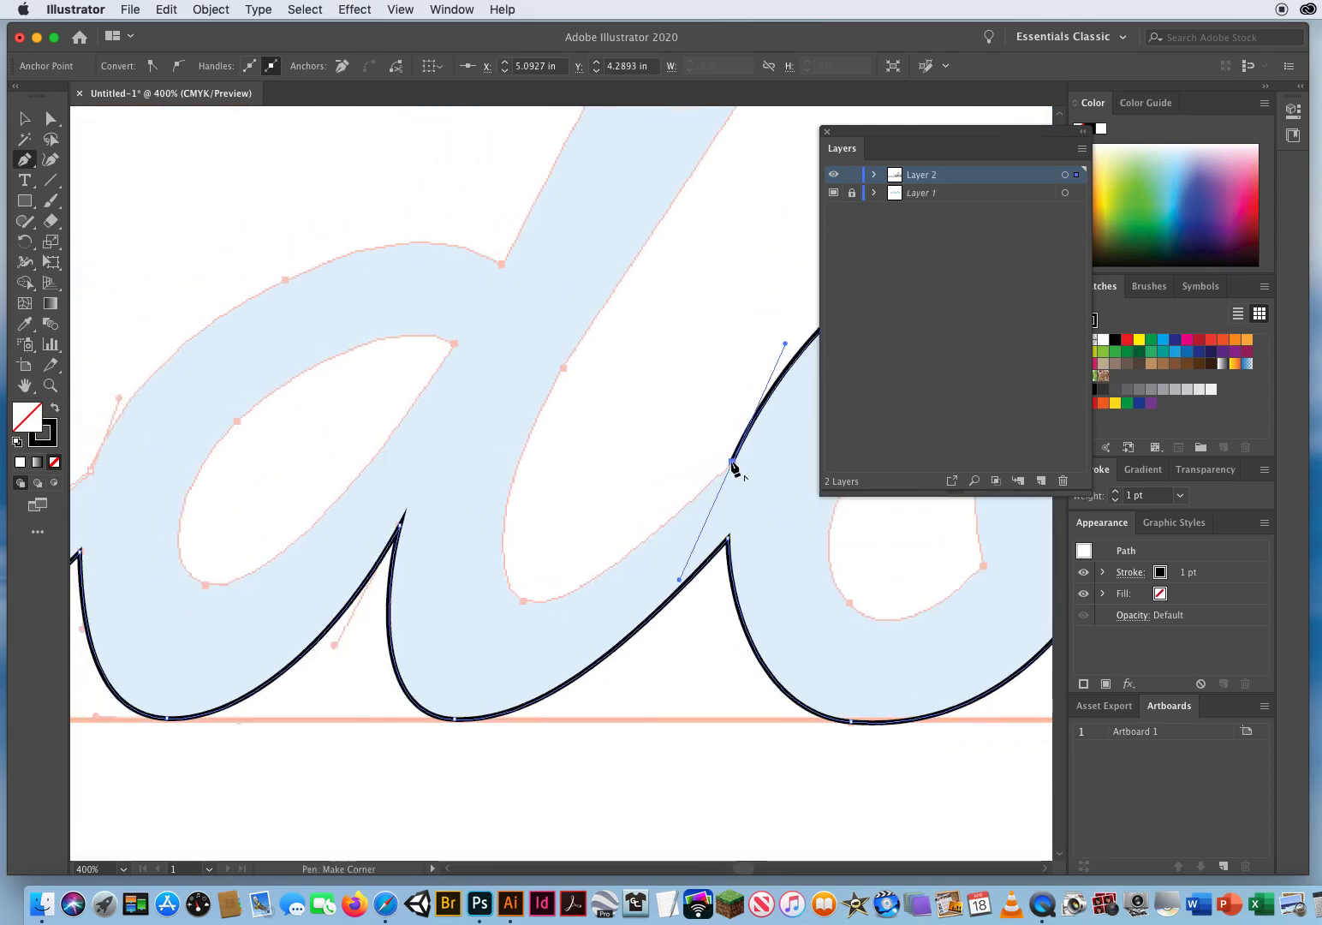
click(732, 462)
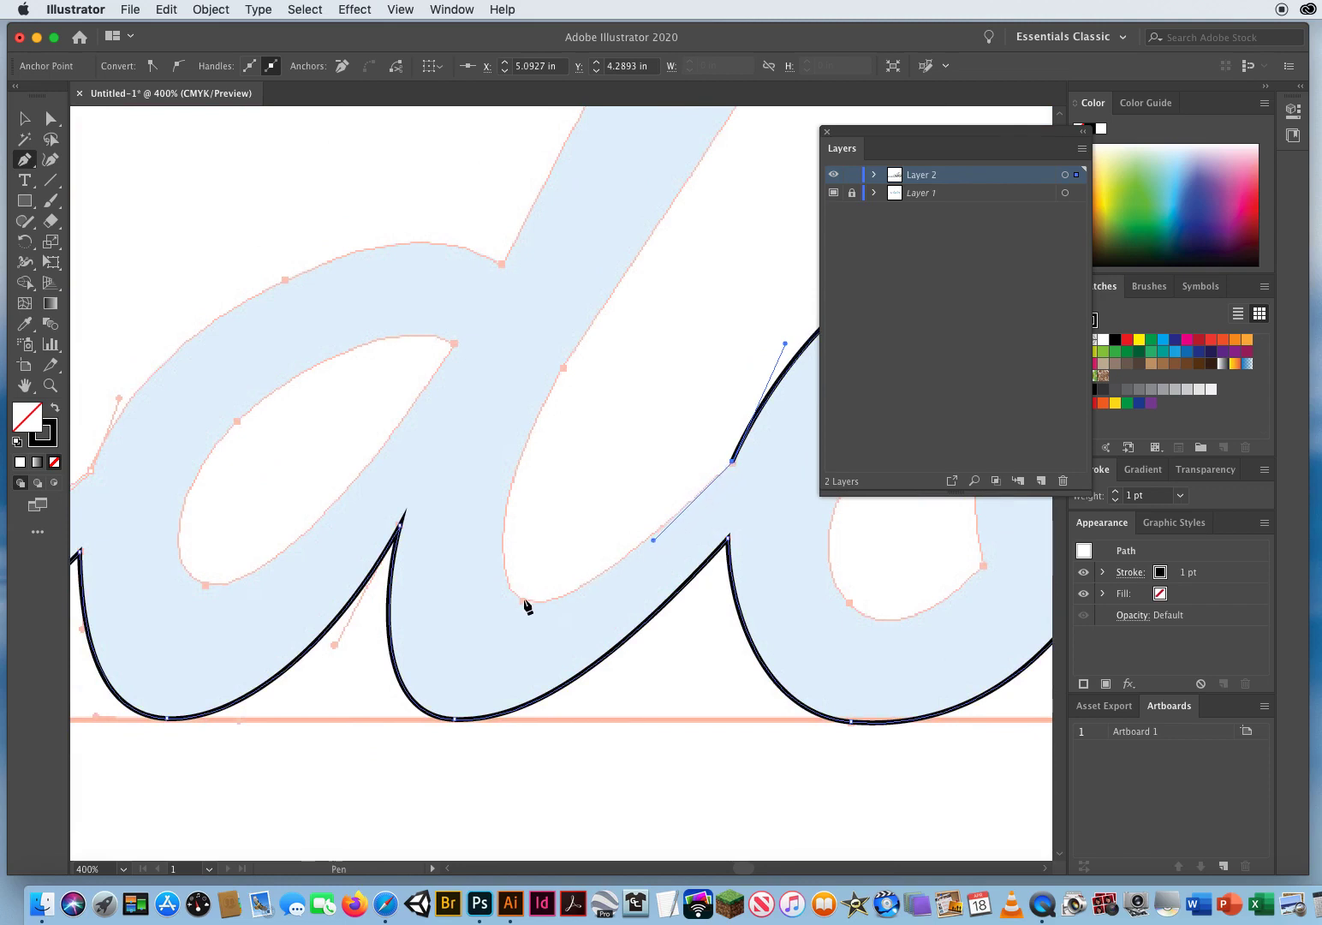
drag(523, 599, 480, 580)
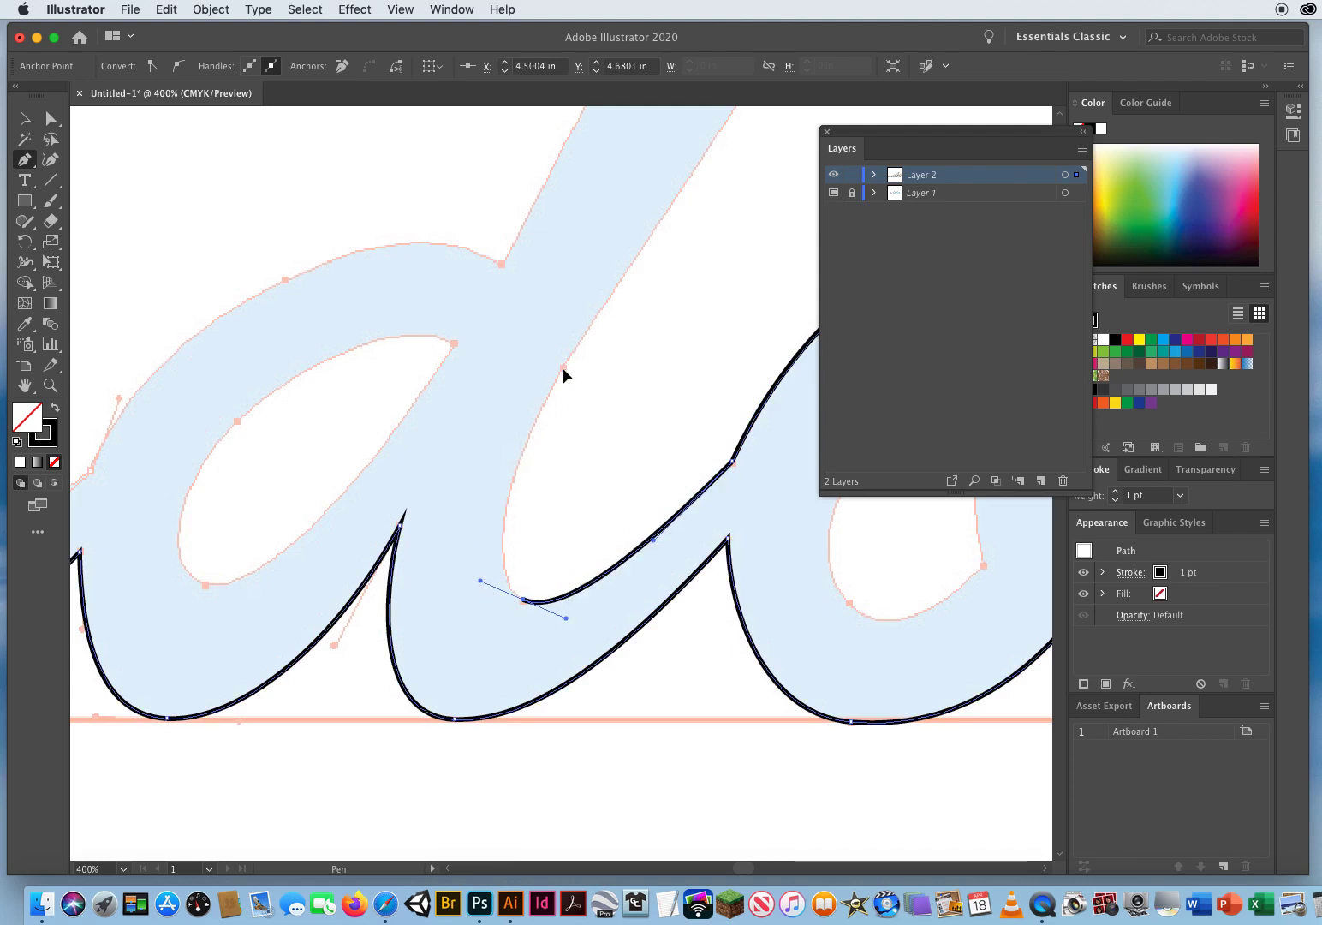
drag(563, 367, 622, 271)
- Trace the d stem's right edge, around its rounded tip and down the left edge to the stem–bowl junction
scroll(623, 283, up, 8)
scroll(622, 283, right, 5)
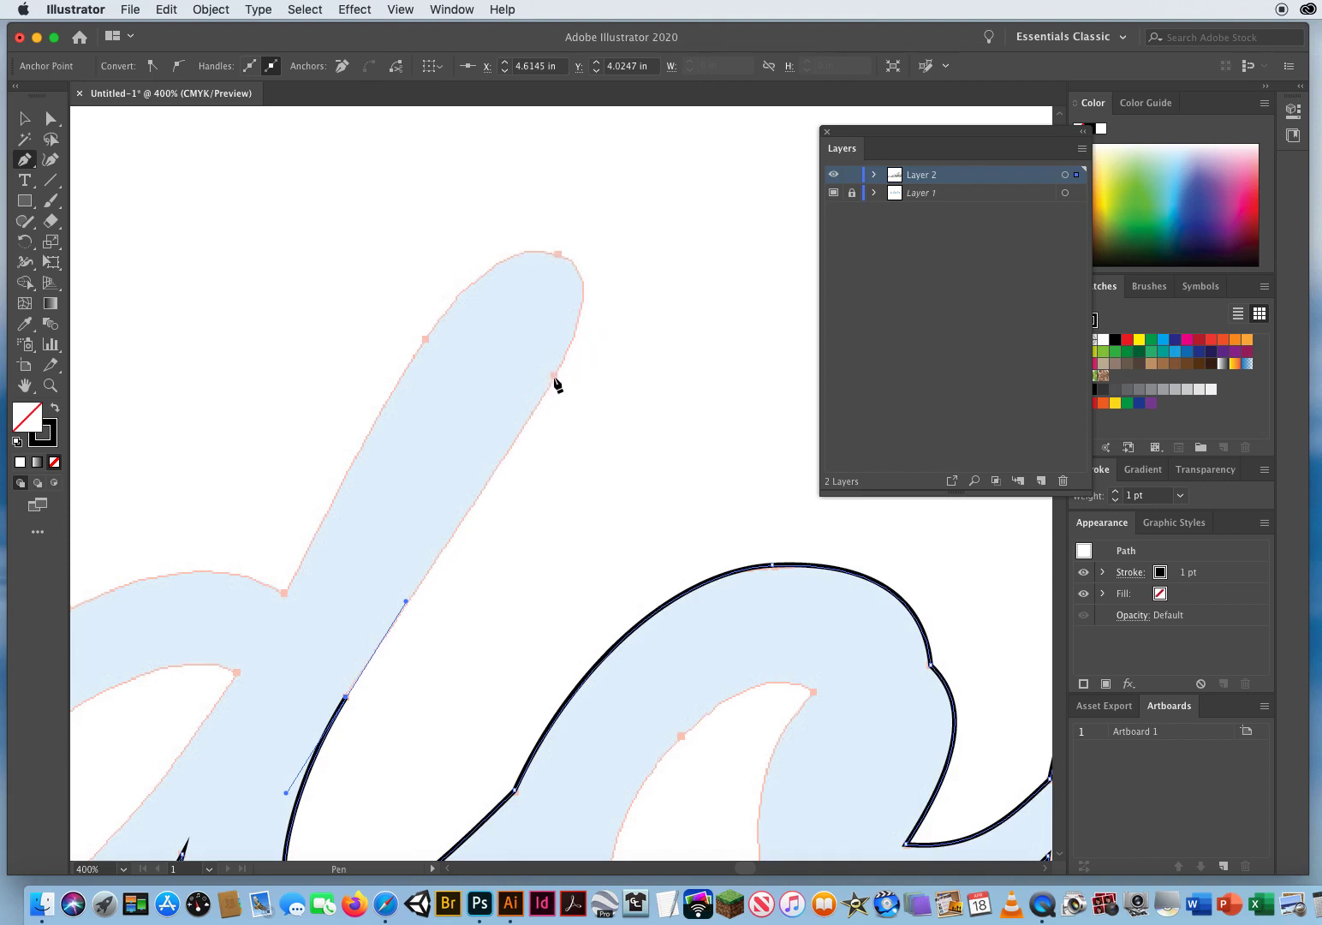
drag(553, 375, 592, 307)
drag(559, 256, 527, 247)
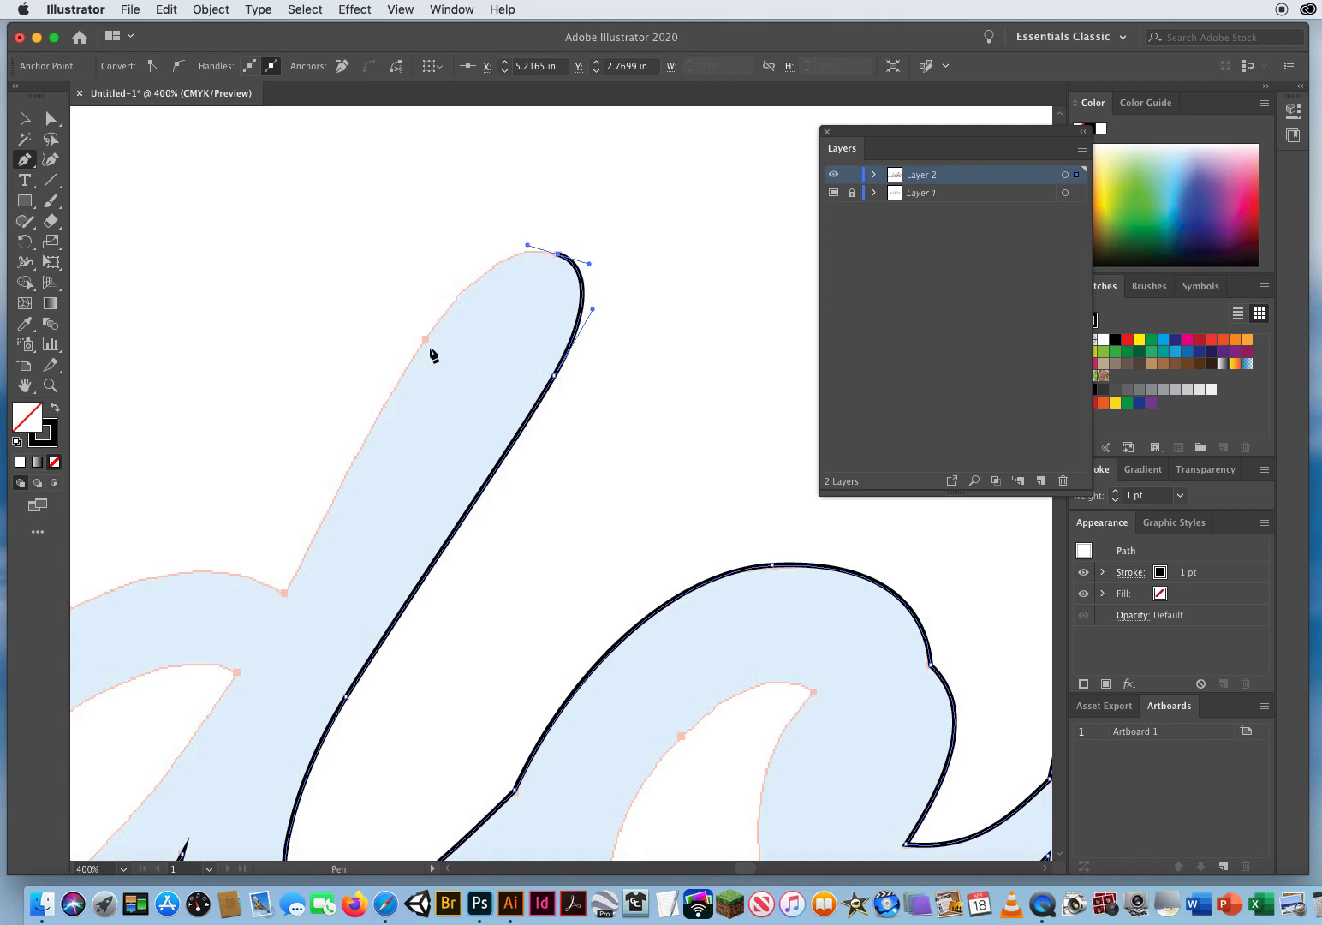
drag(425, 337, 371, 419)
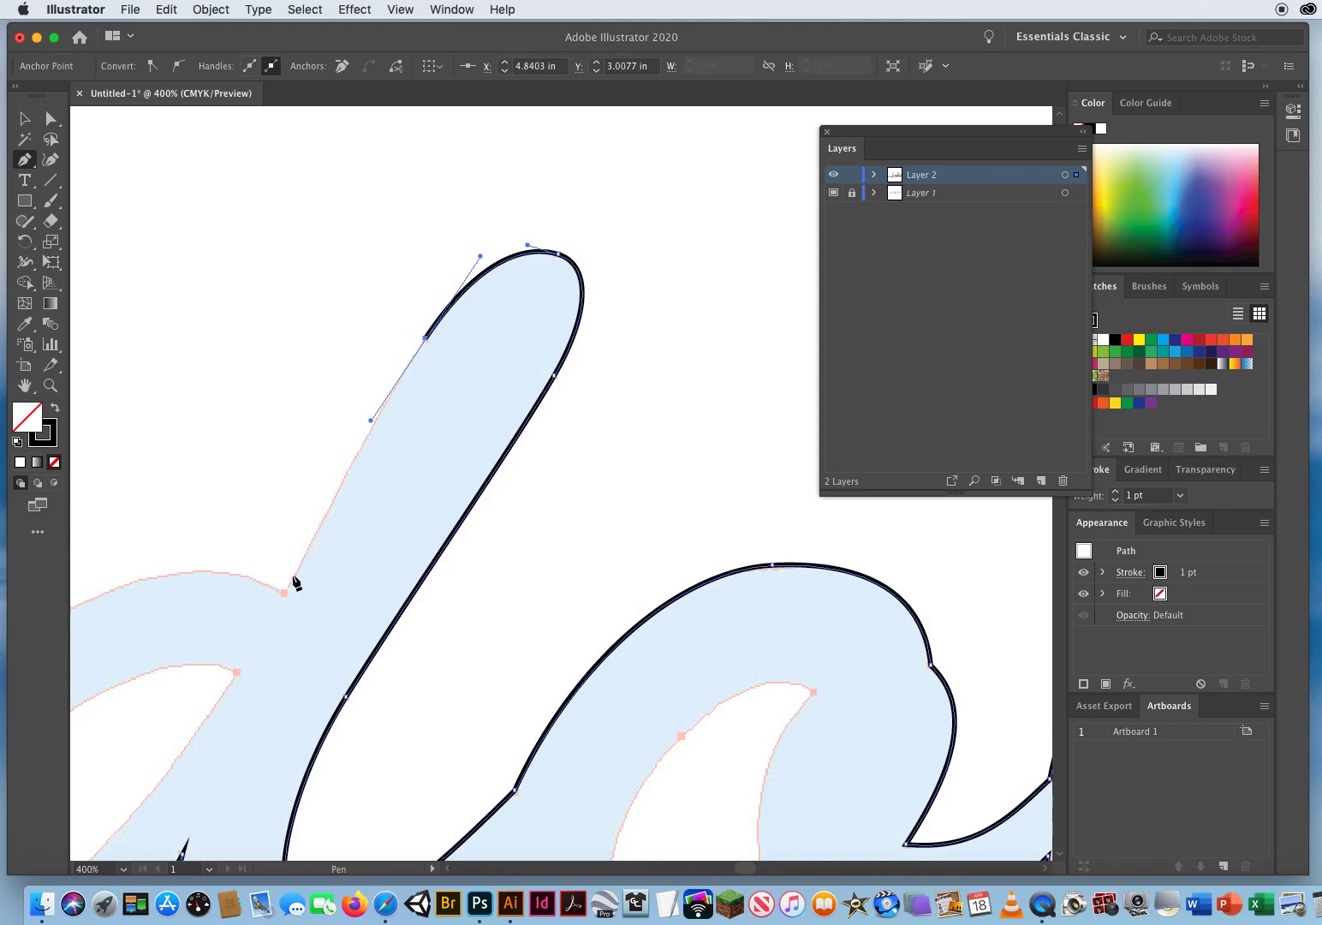
drag(284, 592, 709, 333)
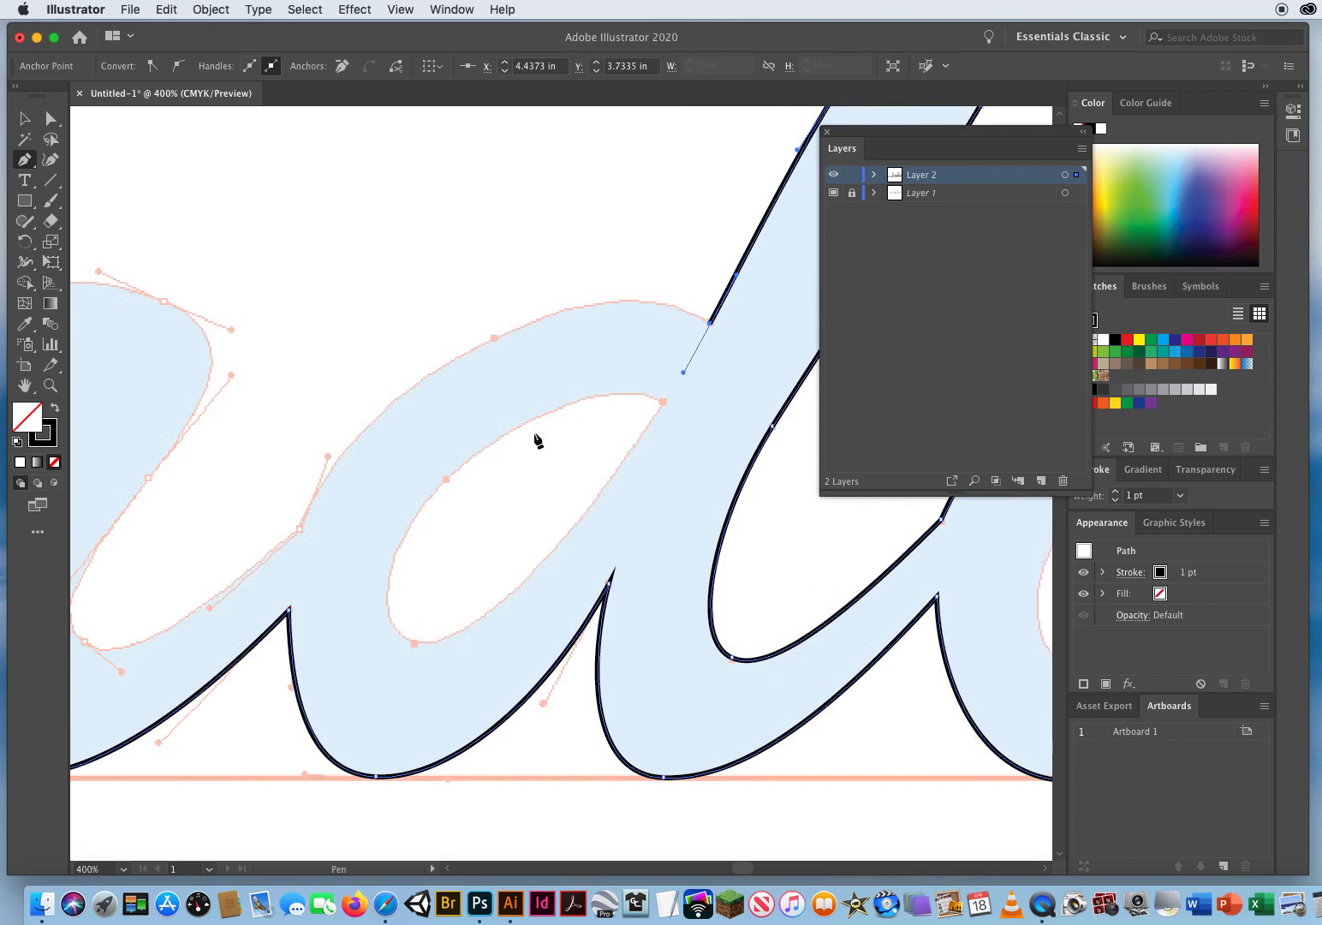
- Make the stem–bowl junction a corner and trace the d bowl's outer upper edge down to the upper a–d junction
click(710, 323)
drag(494, 339, 385, 391)
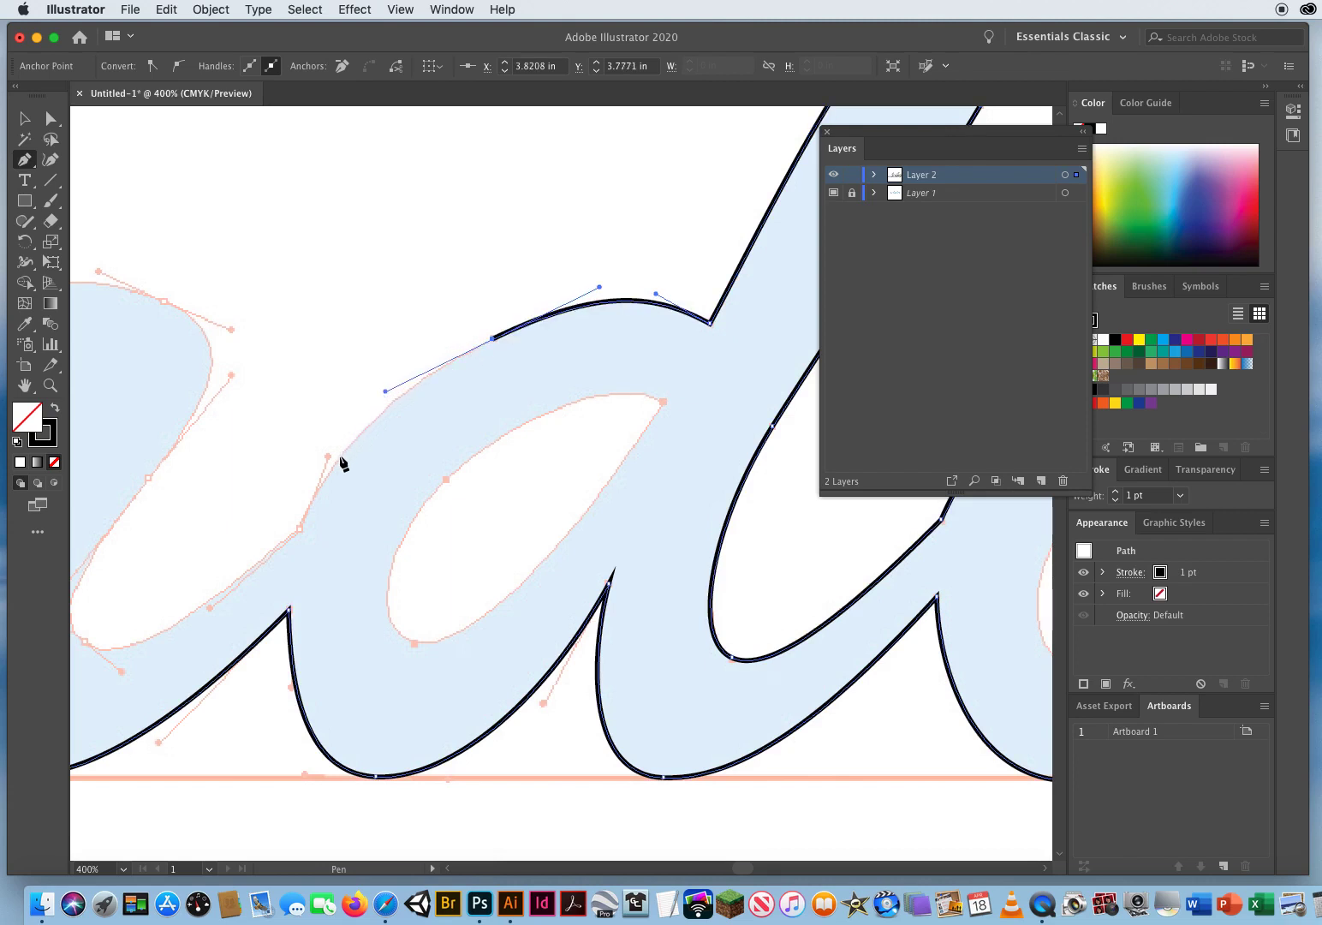
drag(298, 527, 273, 606)
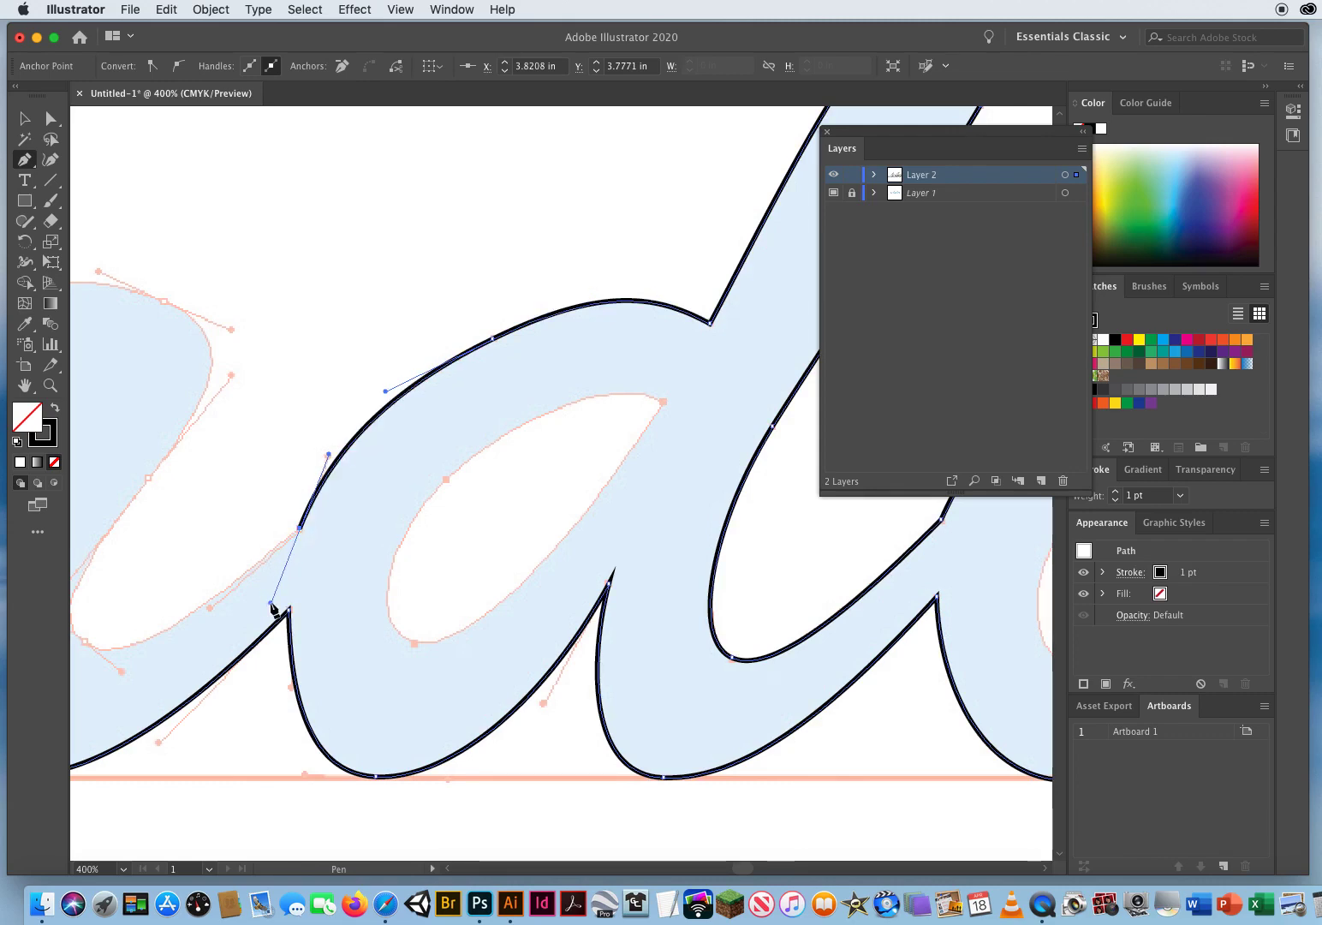
- Make a corner at the upper a–d junction and trace the connecting stroke through its lowest point and up the a's right edge
scroll(437, 513, left, 10)
scroll(437, 514, down, 2)
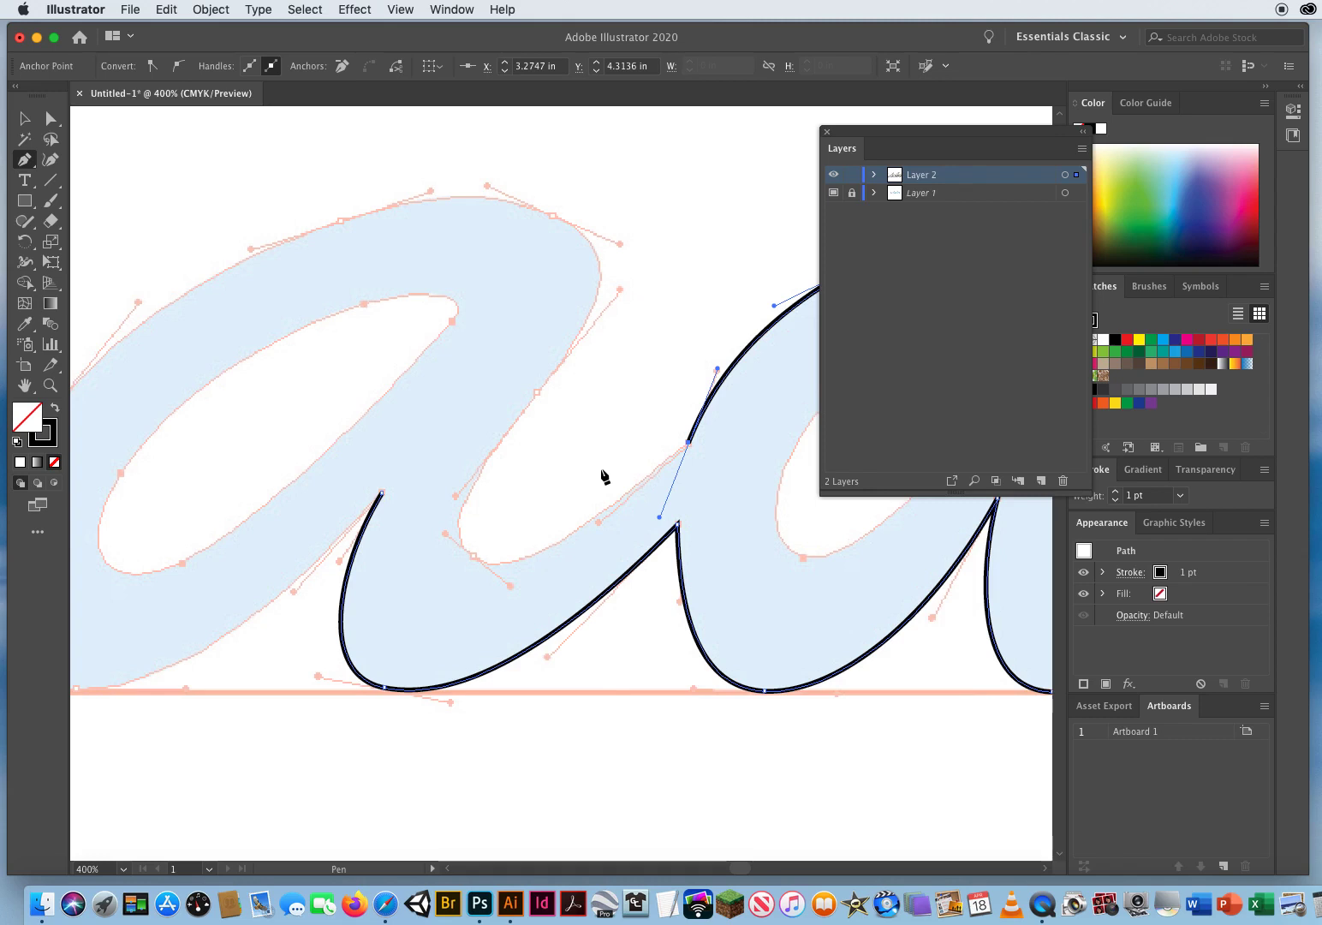
click(689, 443)
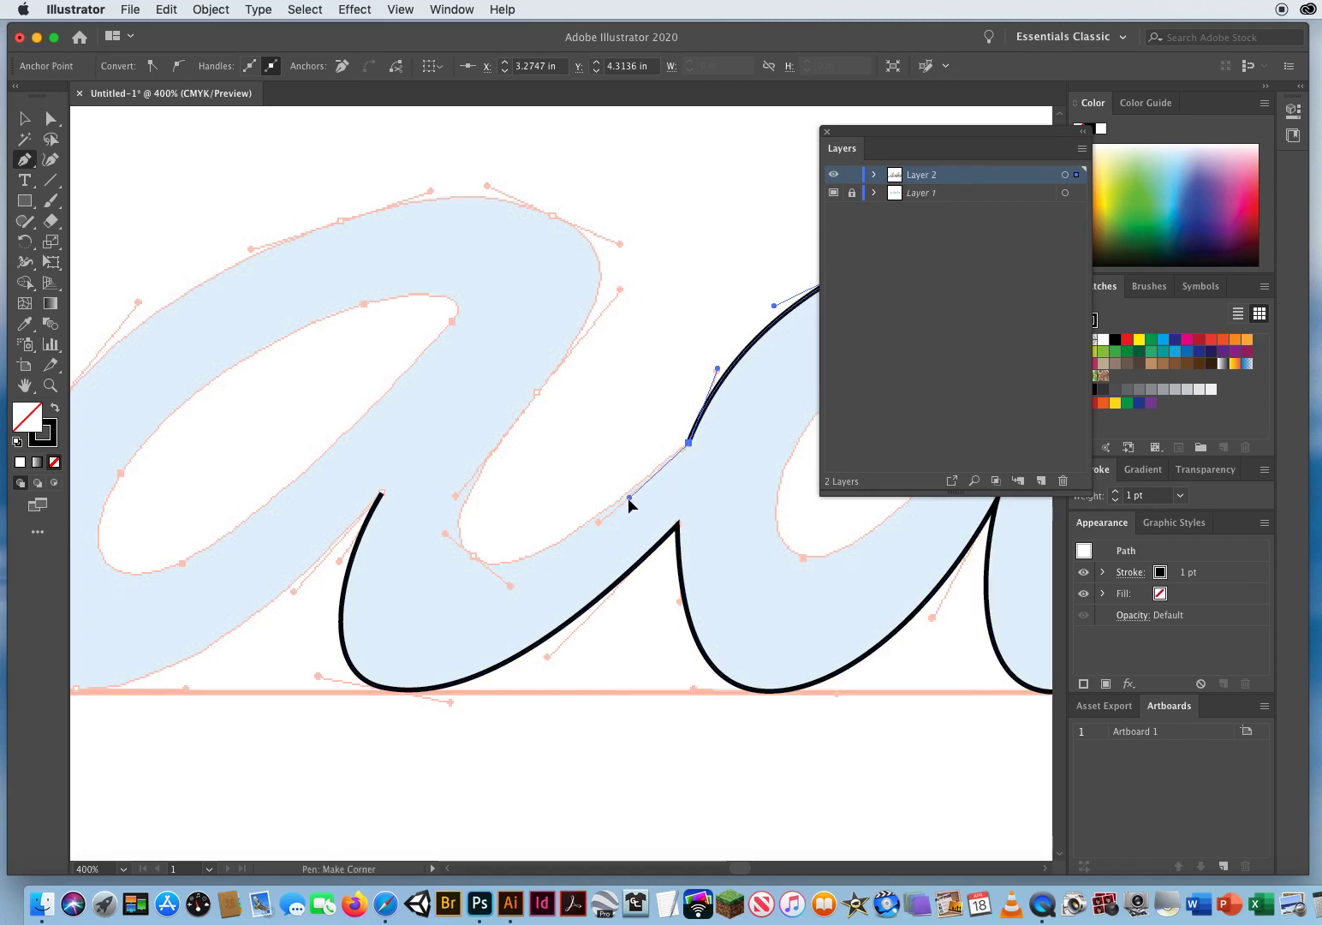
drag(599, 521, 599, 523)
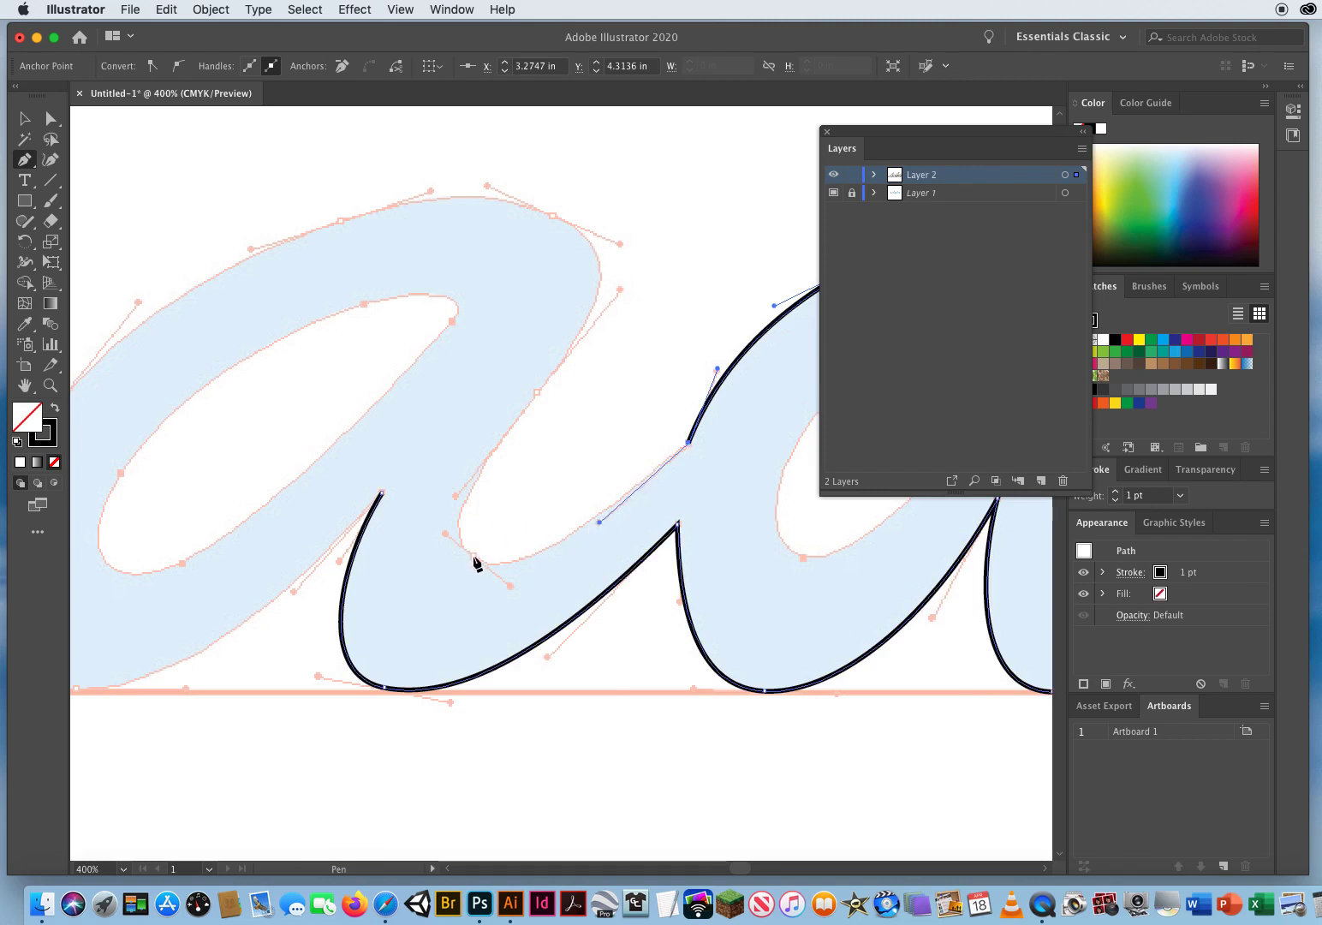
drag(474, 555, 446, 534)
drag(438, 522, 438, 521)
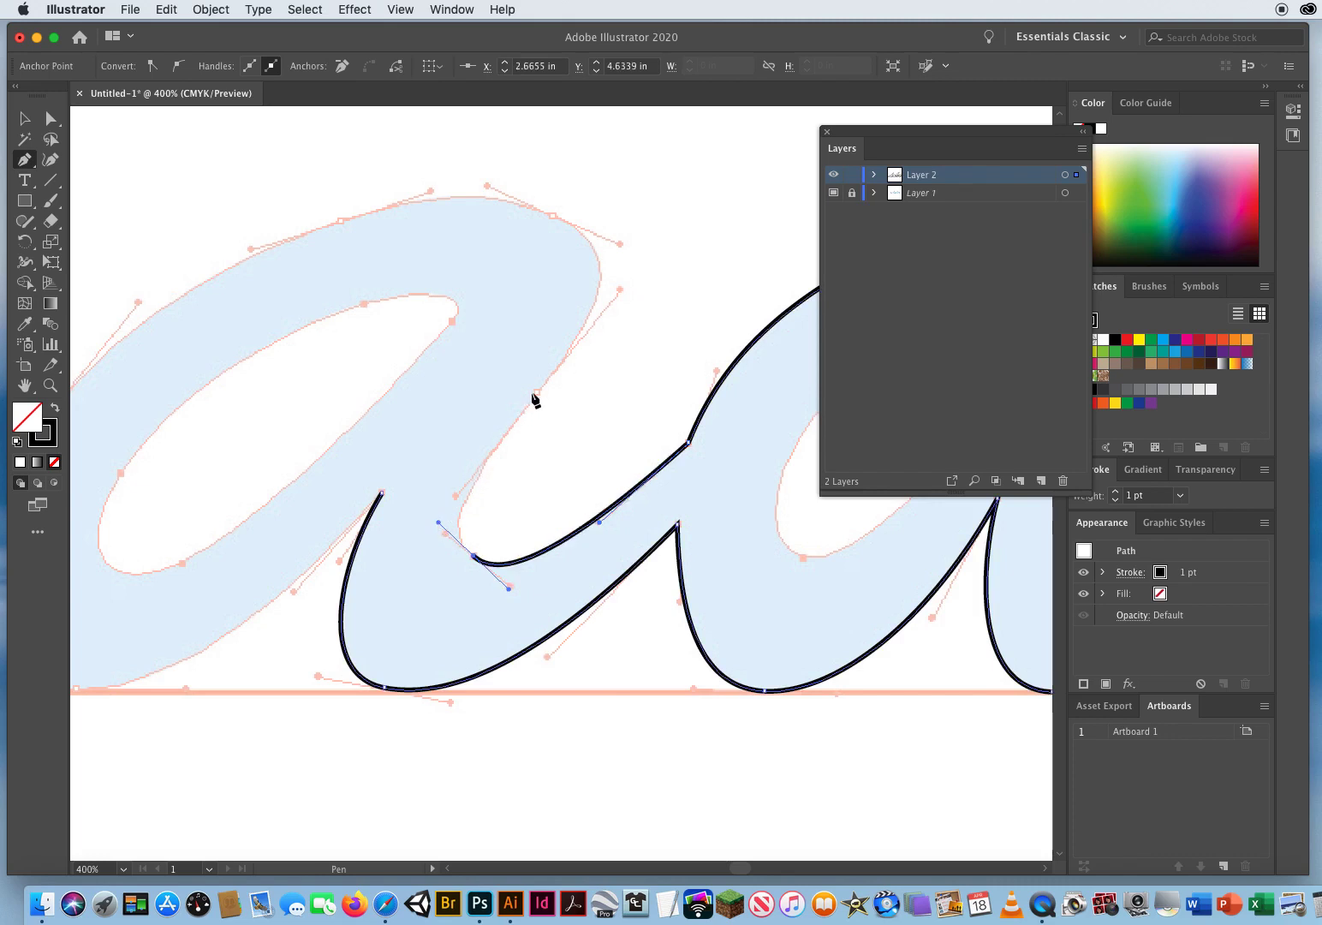
drag(537, 392, 619, 292)
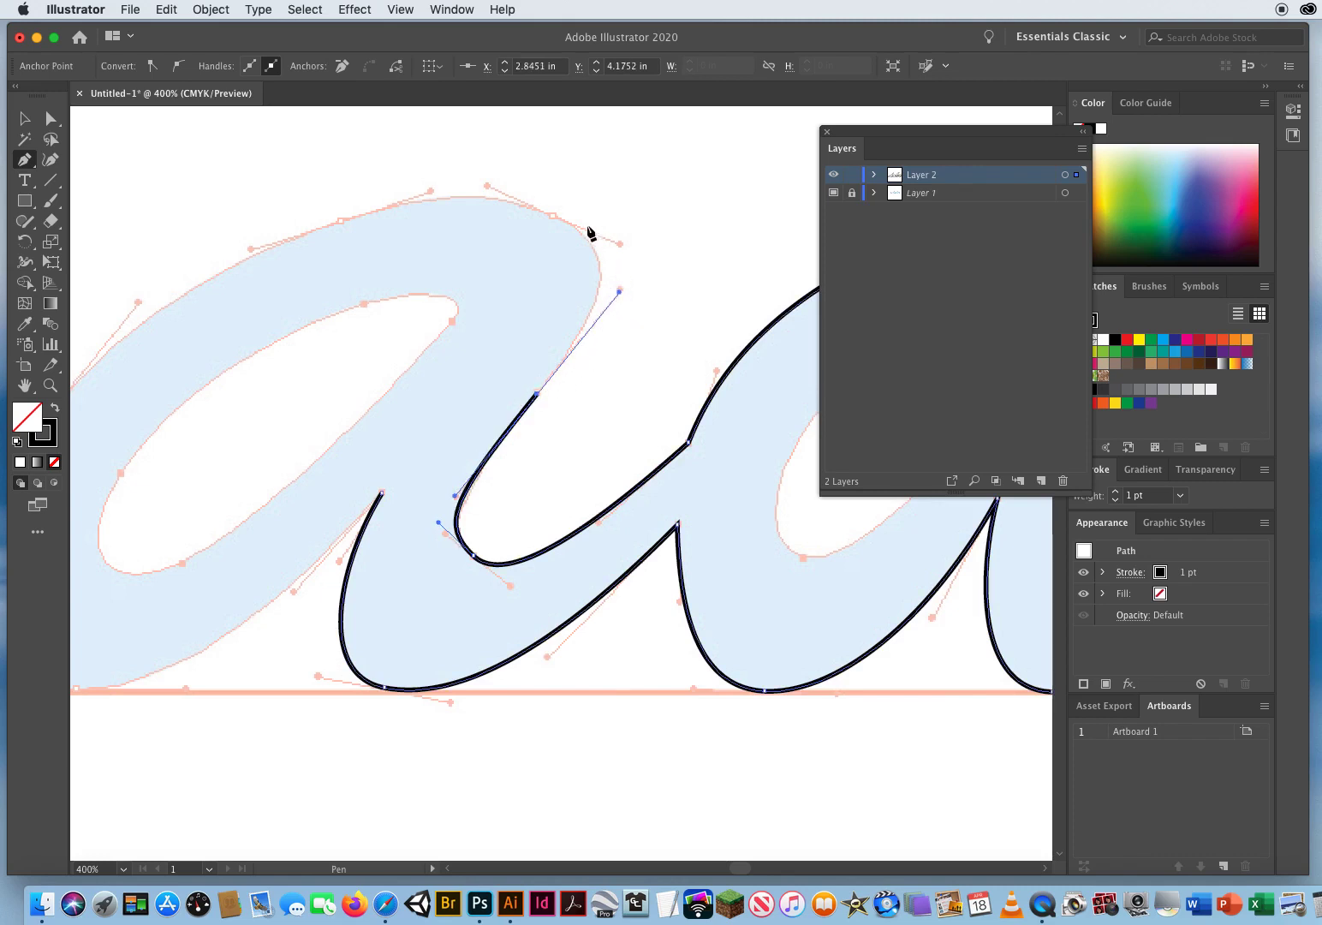
- Trace over the top of the a and down its outer left side to a smooth anchor at the bowl's bottom on the baseline
drag(552, 216, 768, 186)
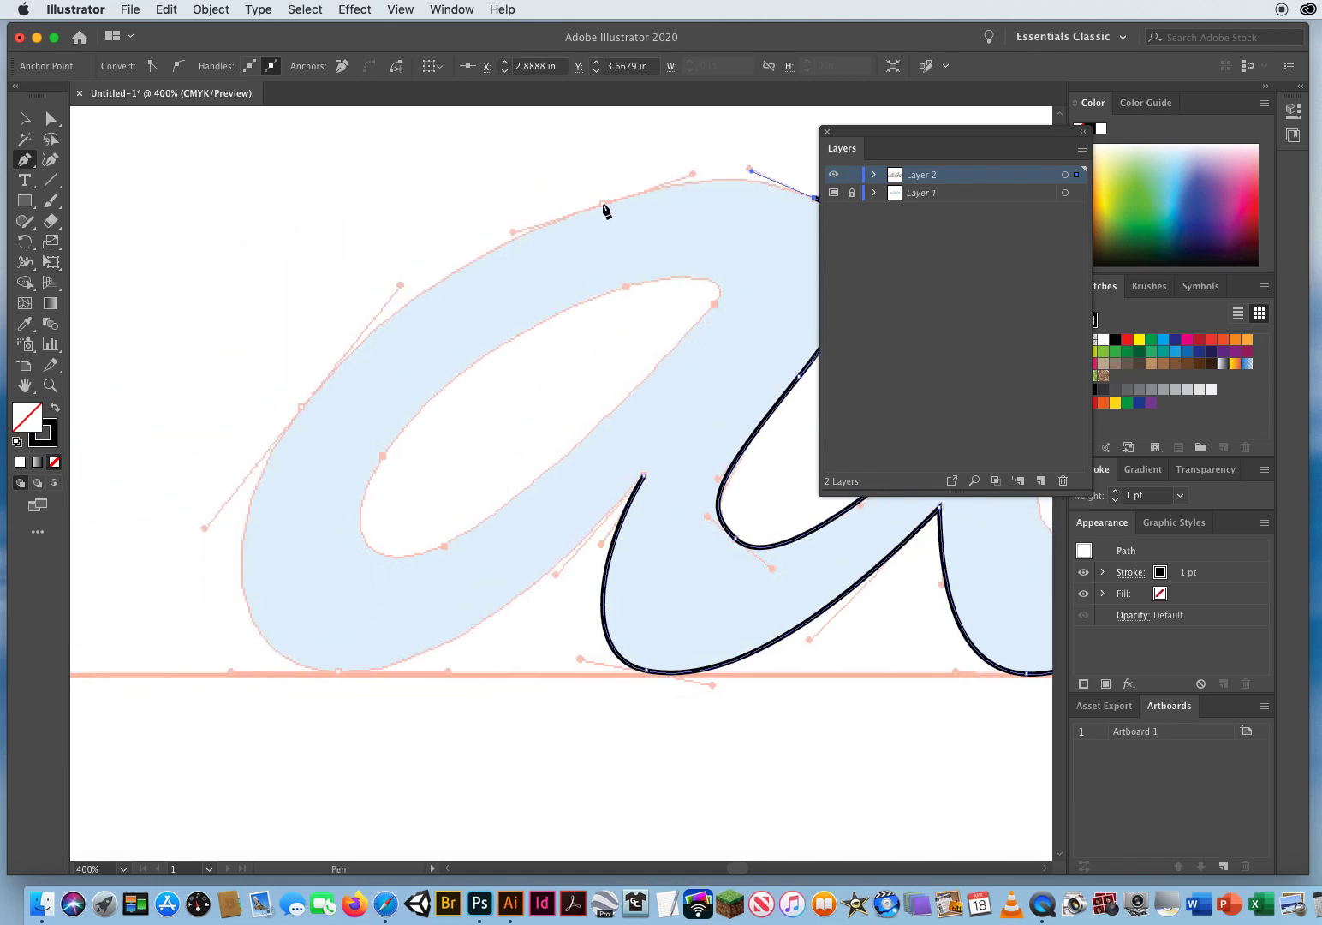
drag(604, 203, 511, 235)
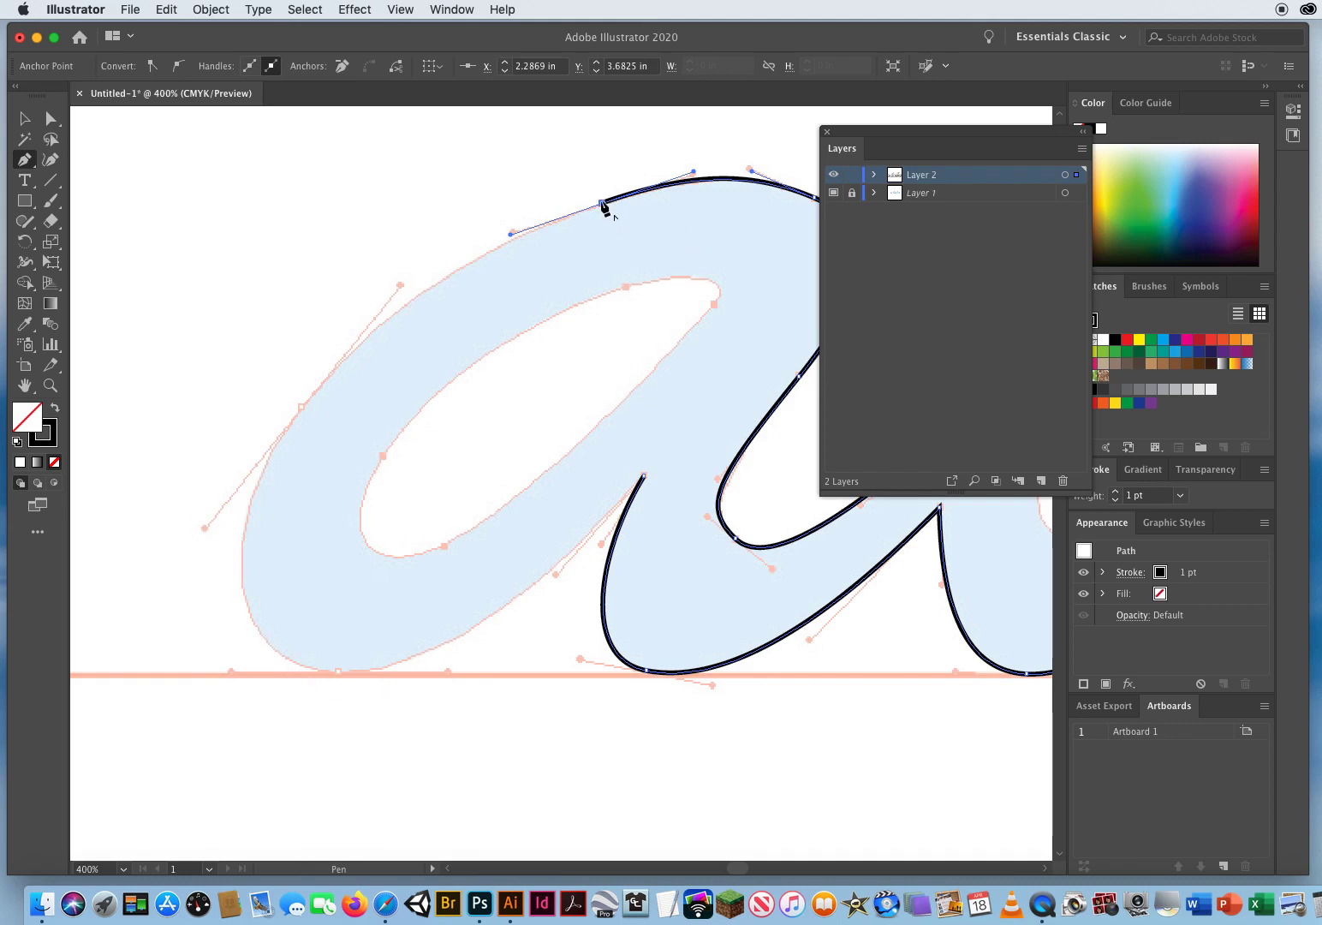
drag(602, 202, 516, 233)
drag(303, 407, 204, 527)
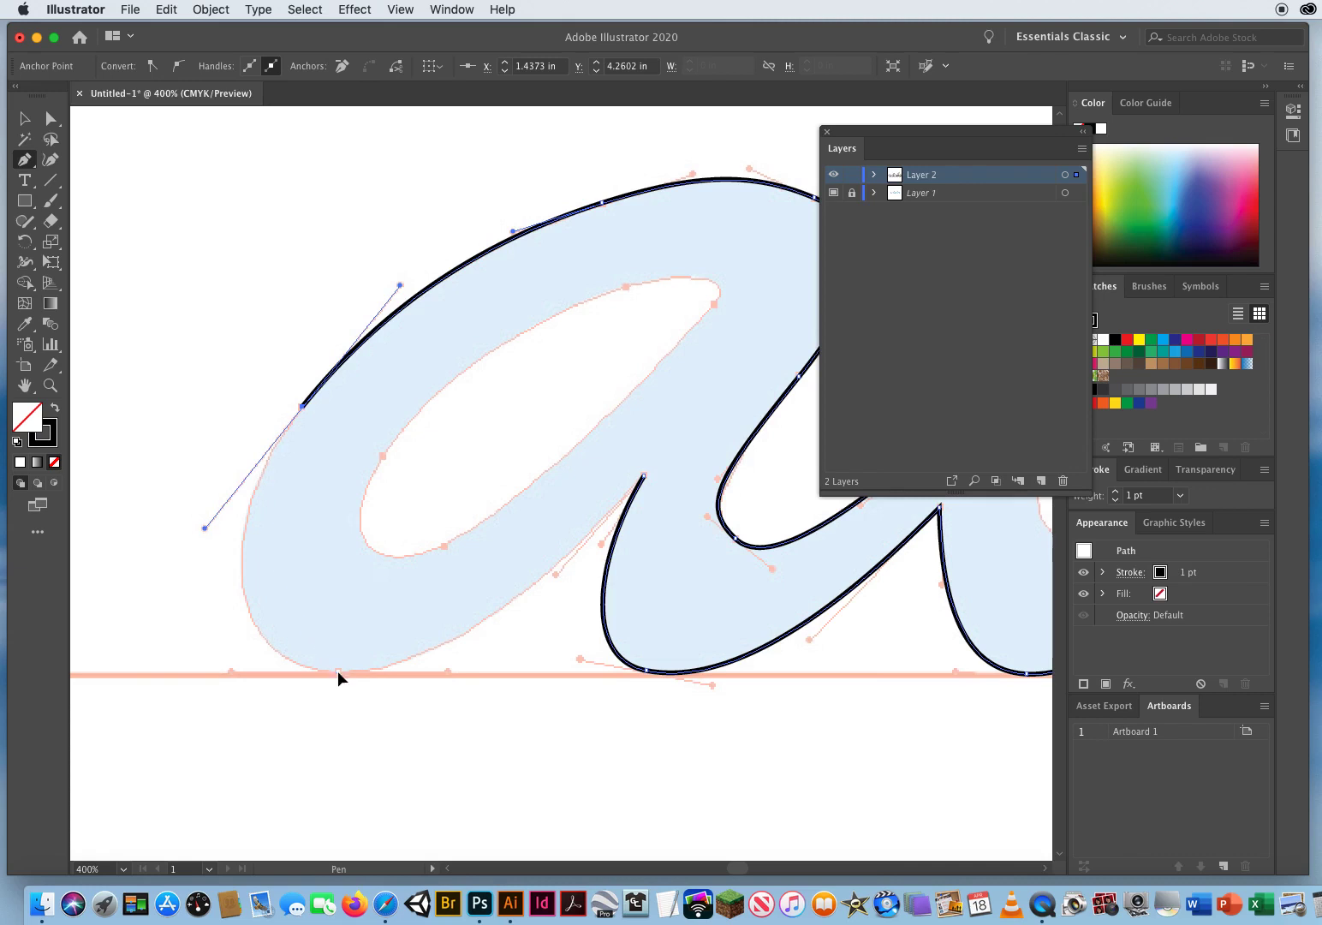
drag(337, 670, 445, 675)
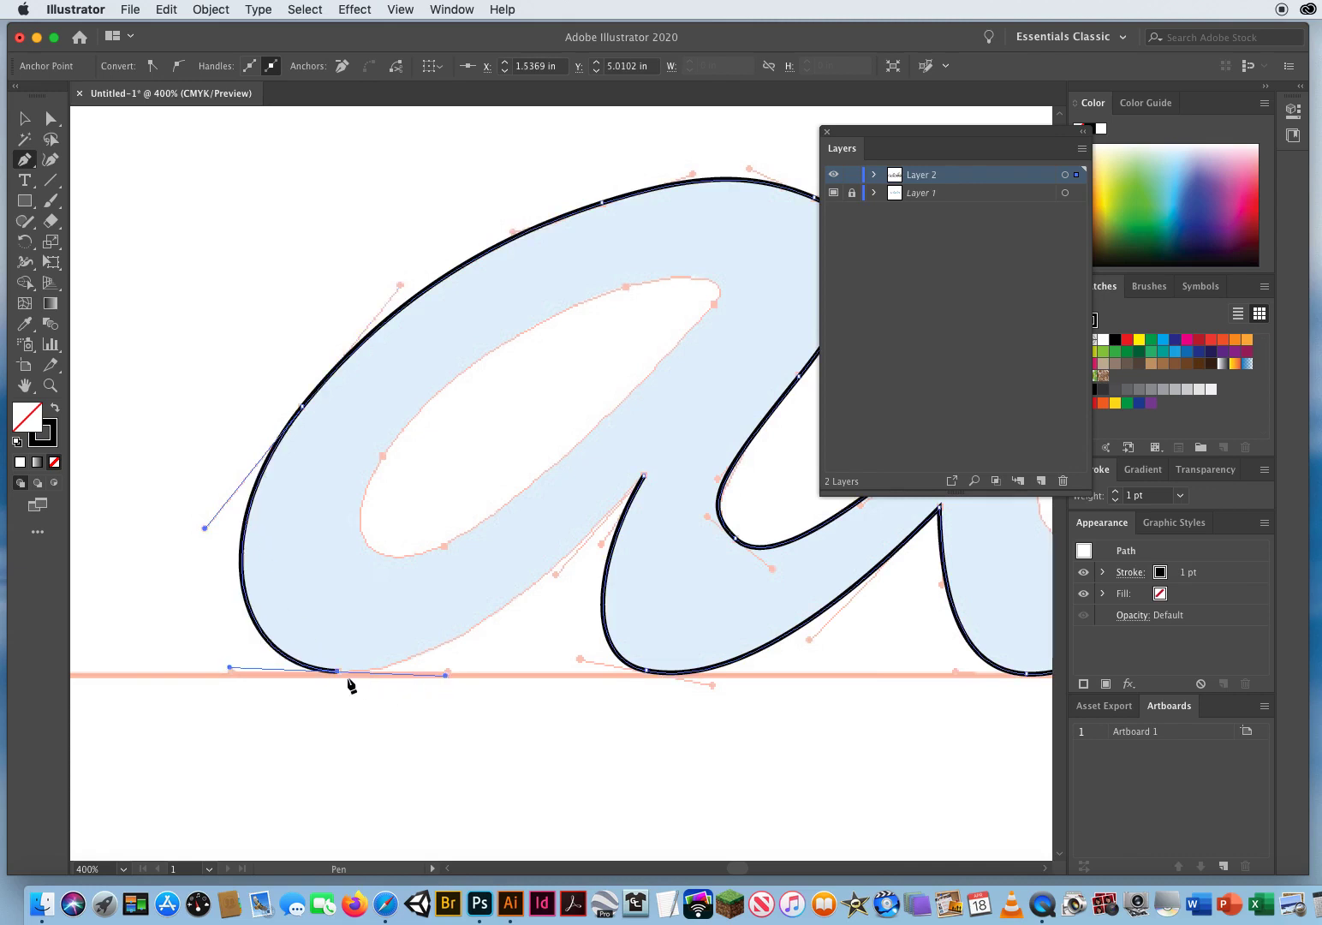
drag(337, 672, 447, 671)
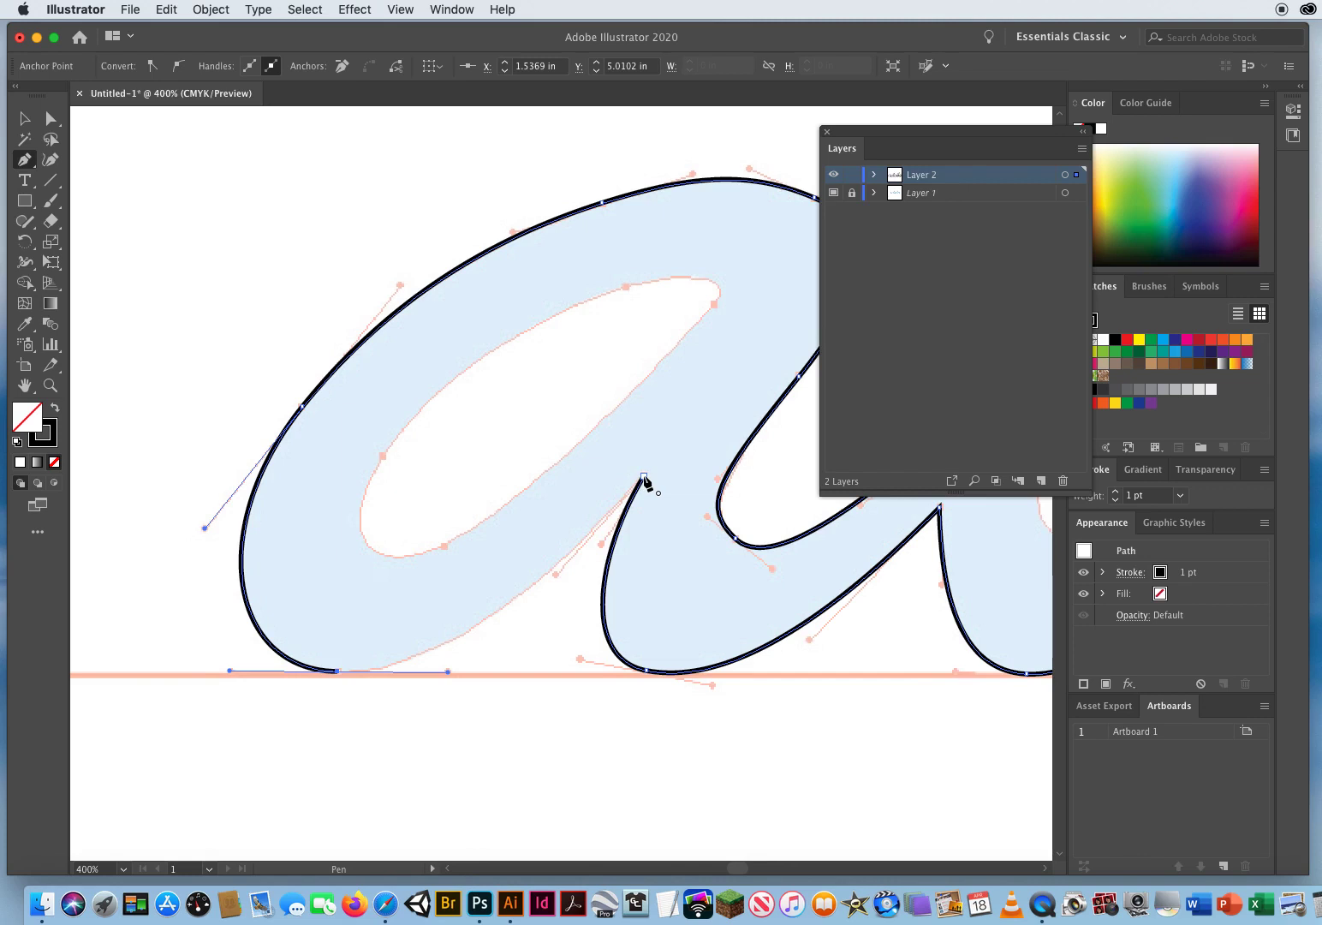
drag(643, 475, 592, 414)
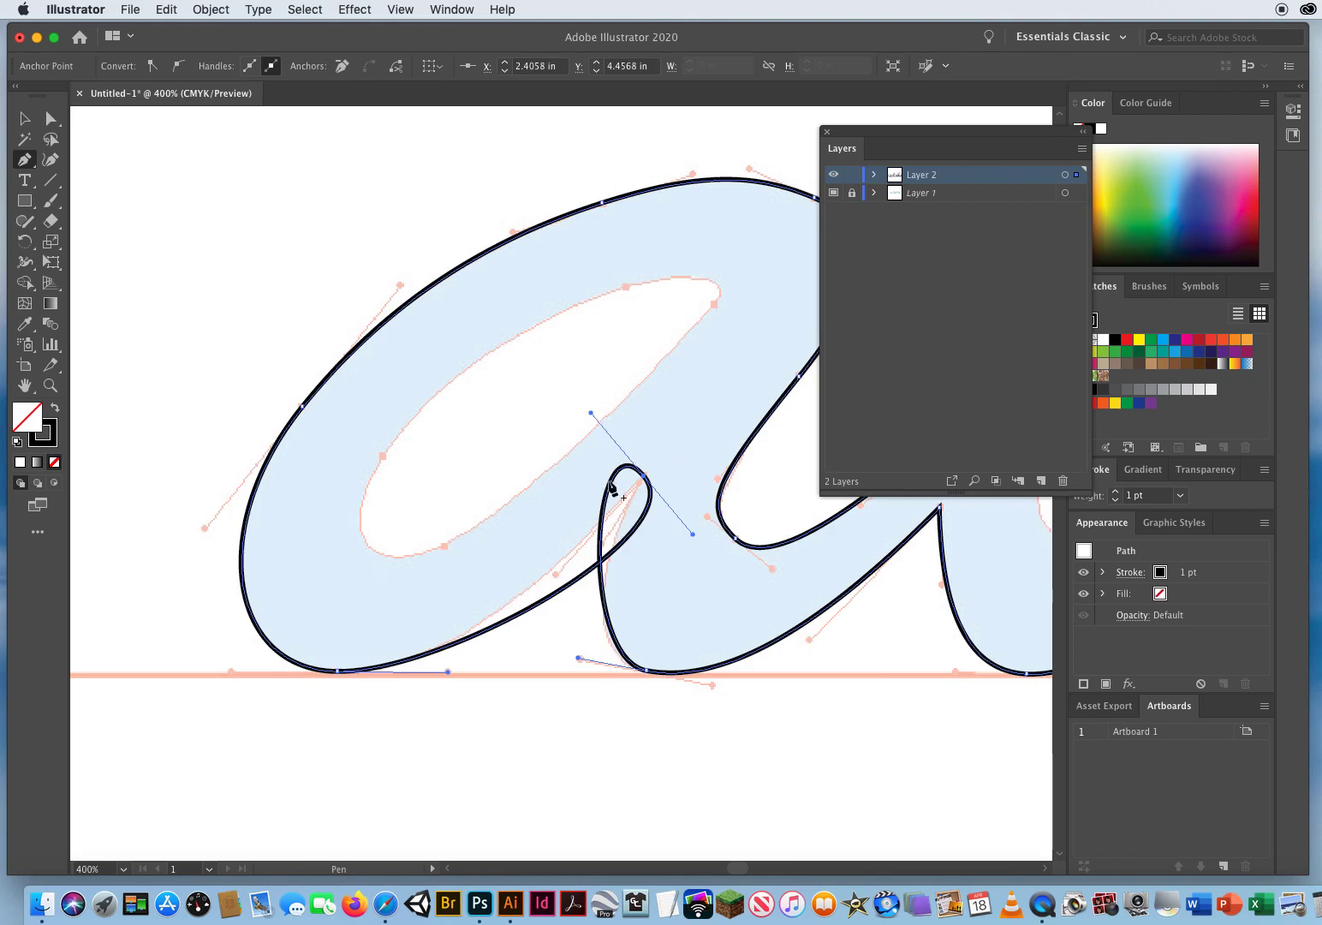
click(166, 9)
click(192, 30)
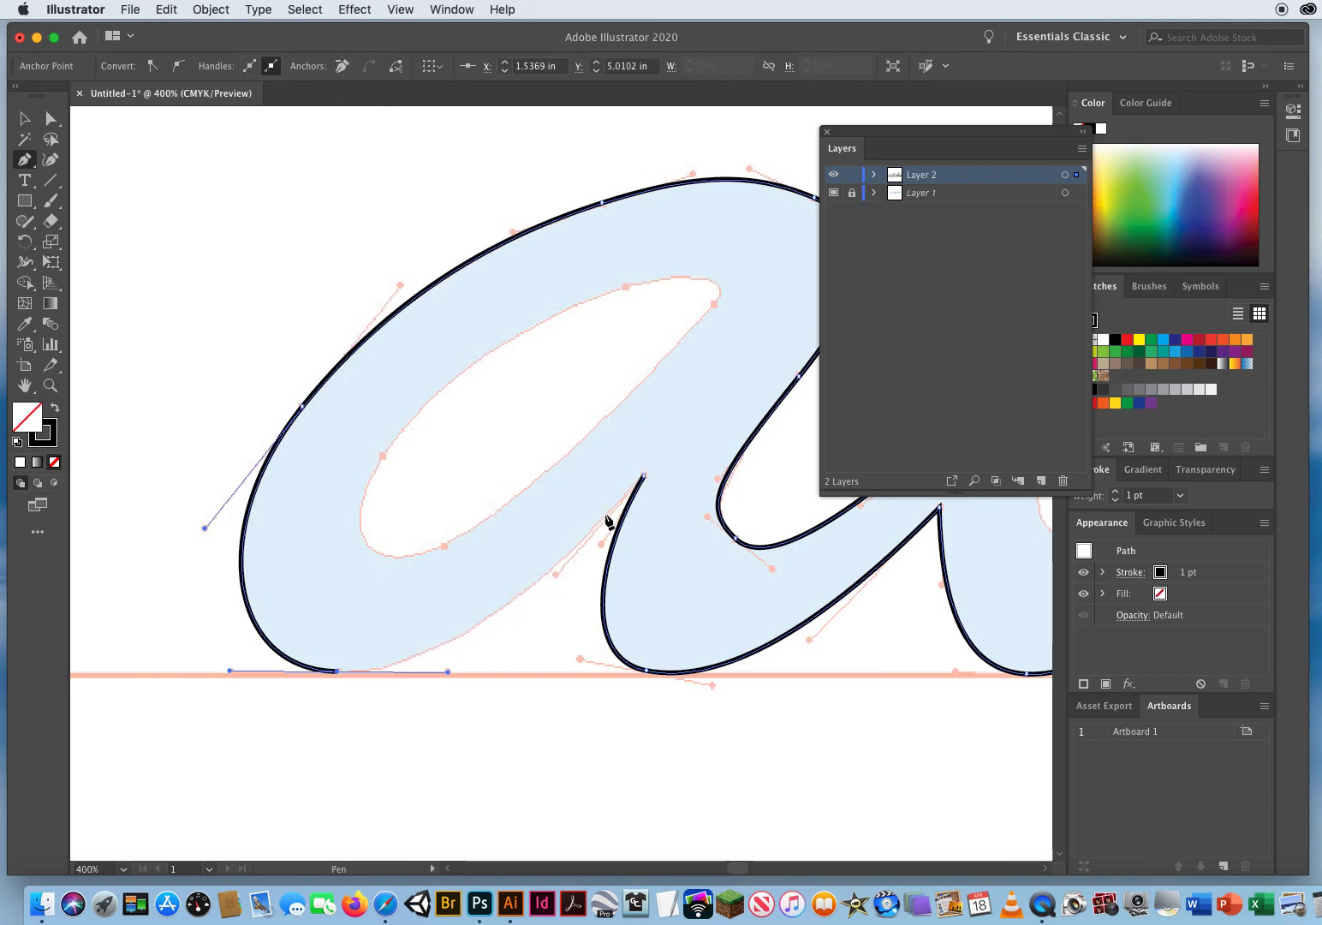
- Close the outline at its starting anchor in the a's lower notch as a corner, shaping the final curve along the bowl's lower edge
click(643, 476)
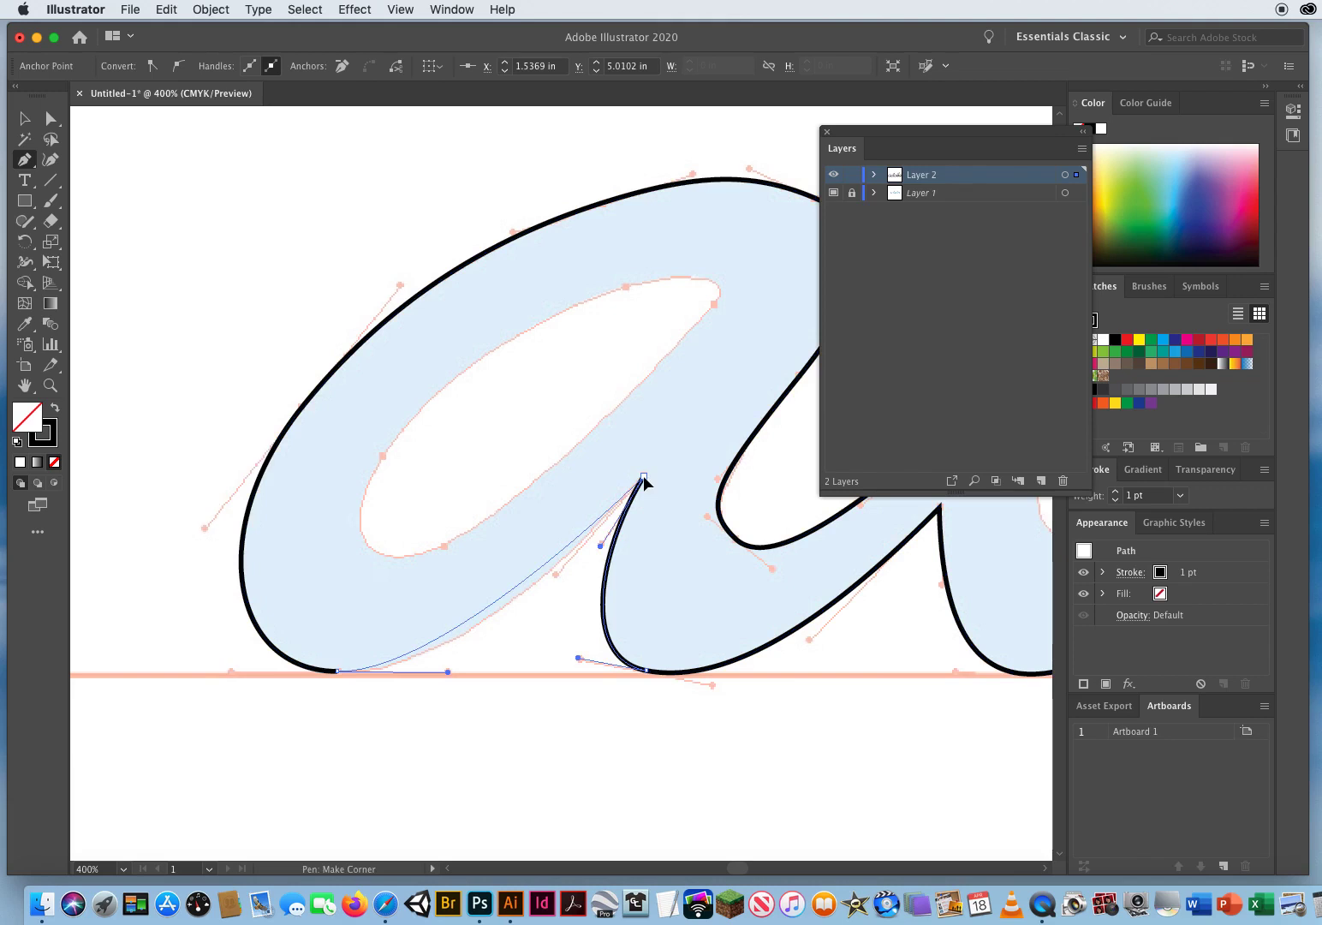
drag(672, 445, 734, 377)
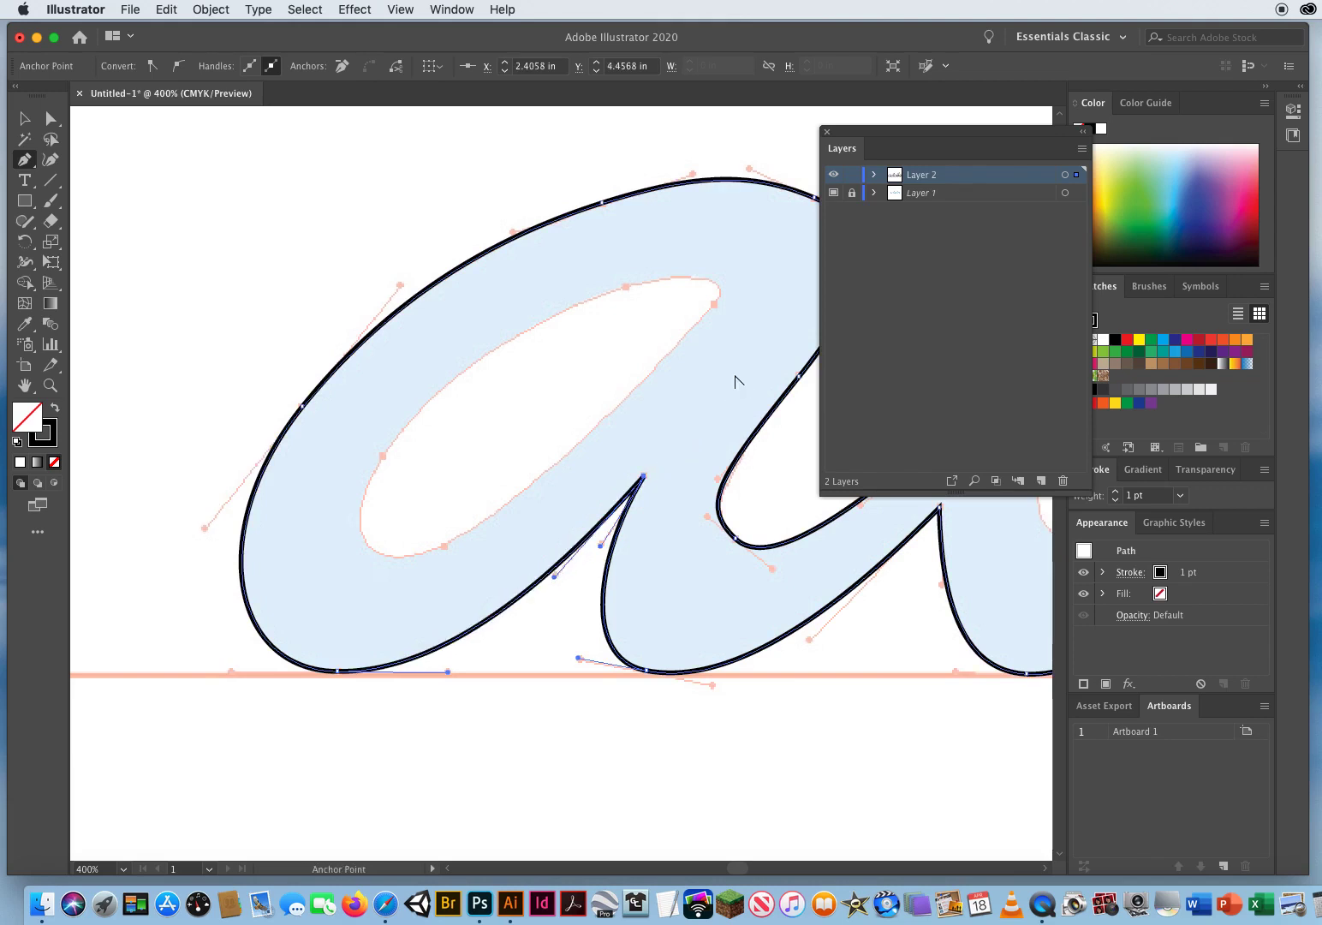
- Move the Layers panel clear of the lettering, hide Layer 1 and deselect the traced outline
click(51, 385)
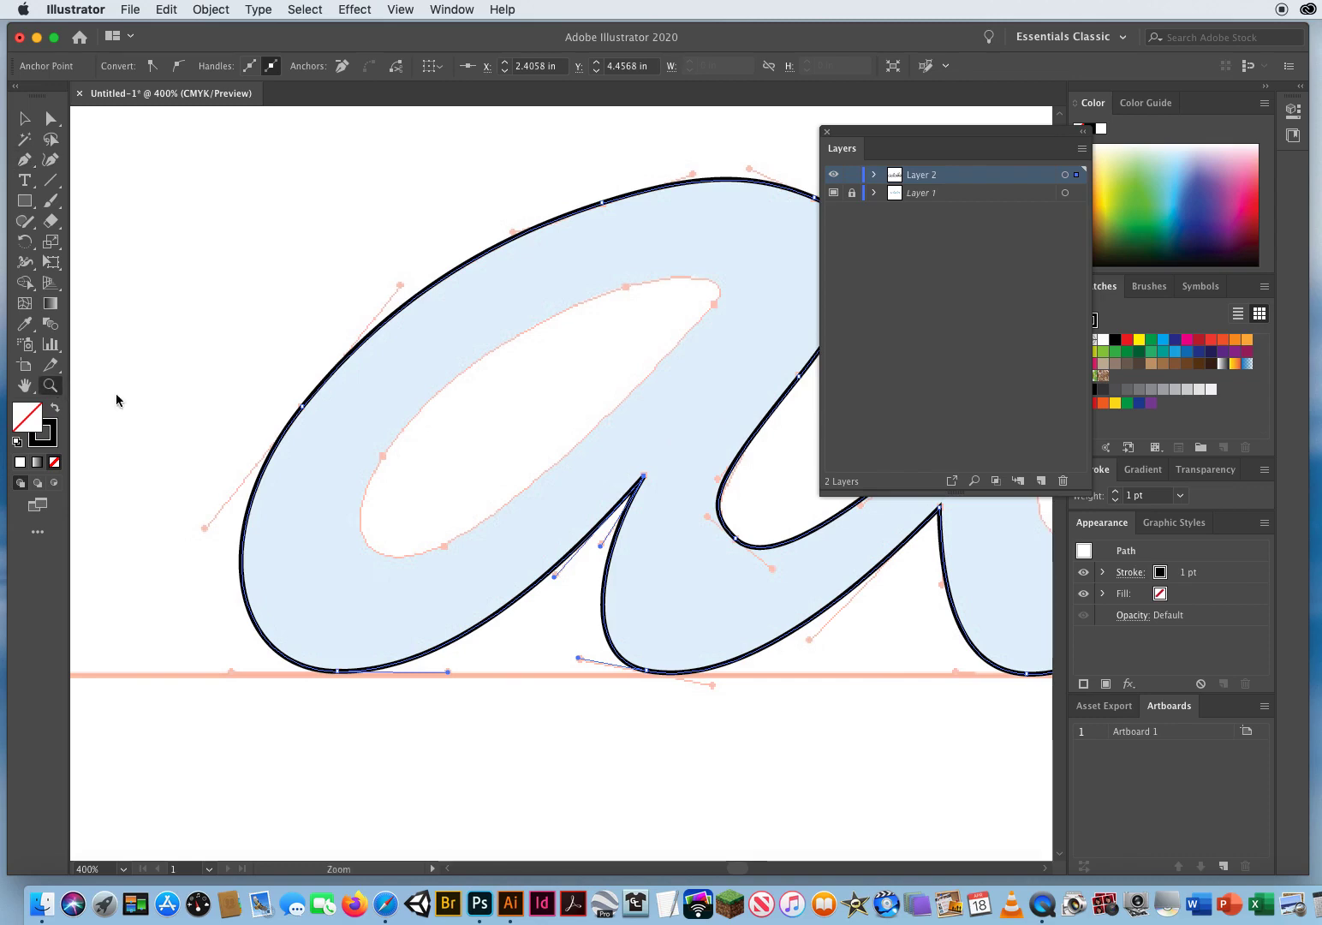
alt+click(536, 444)
alt+click(697, 526)
alt+click(667, 511)
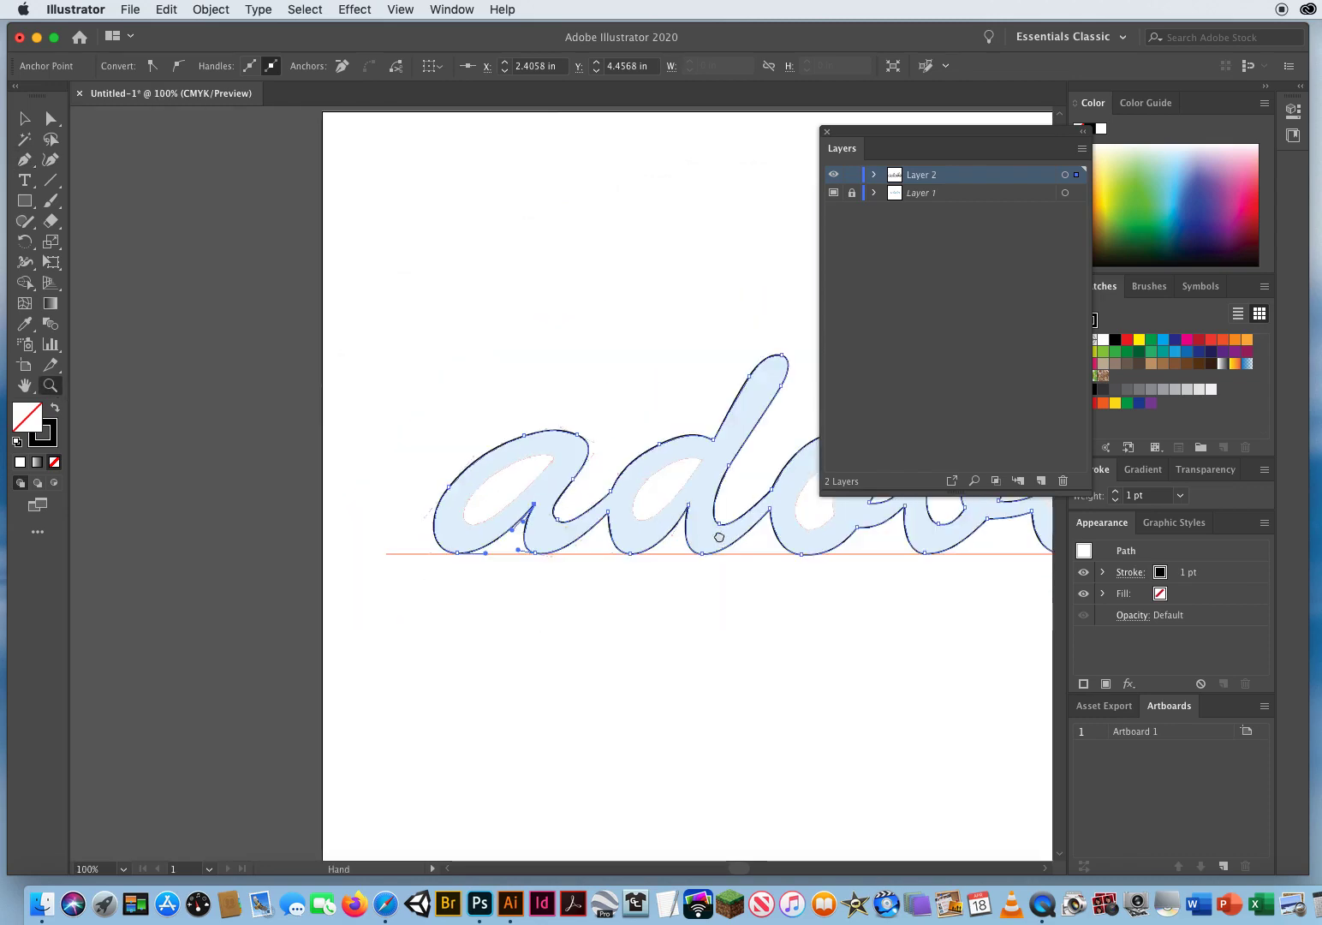
drag(719, 537, 472, 586)
drag(853, 134, 961, 130)
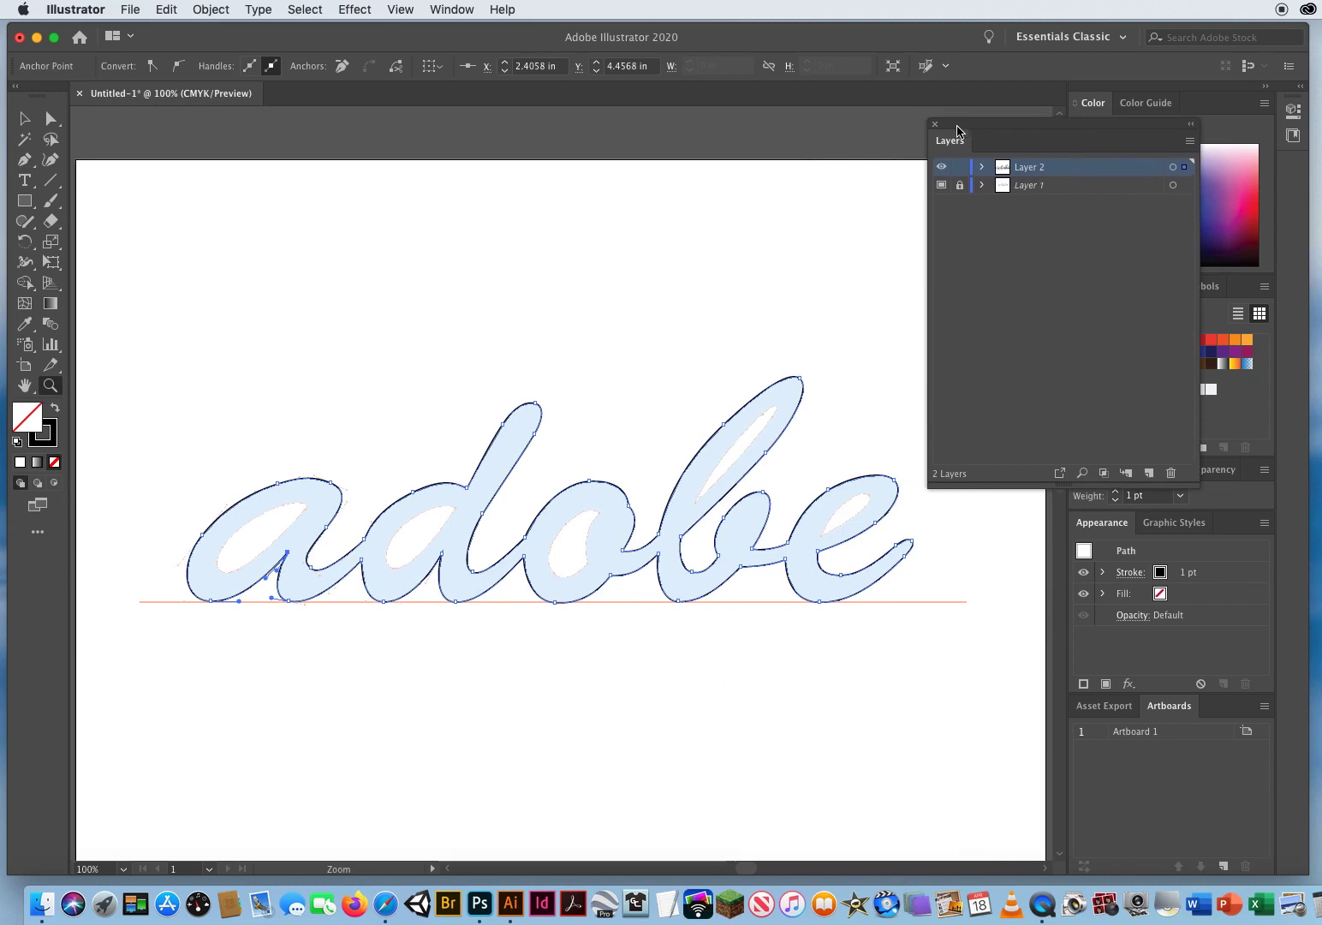
click(943, 185)
key(super+shift+a)
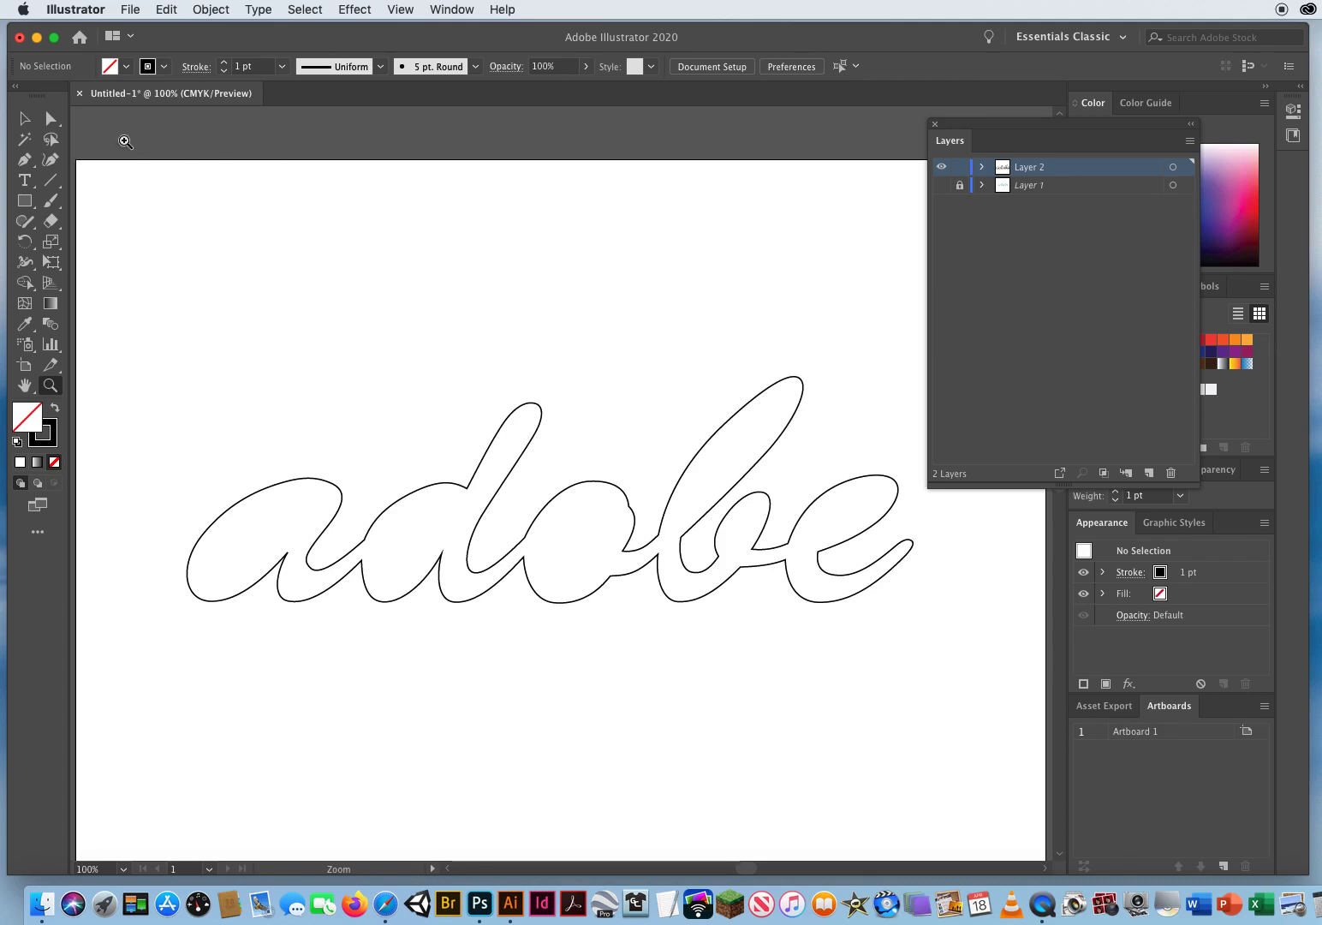
- Direct-select the curve at the tip of the b's stem loop and swing its lower direction handle outward and back in line with the stem
click(51, 120)
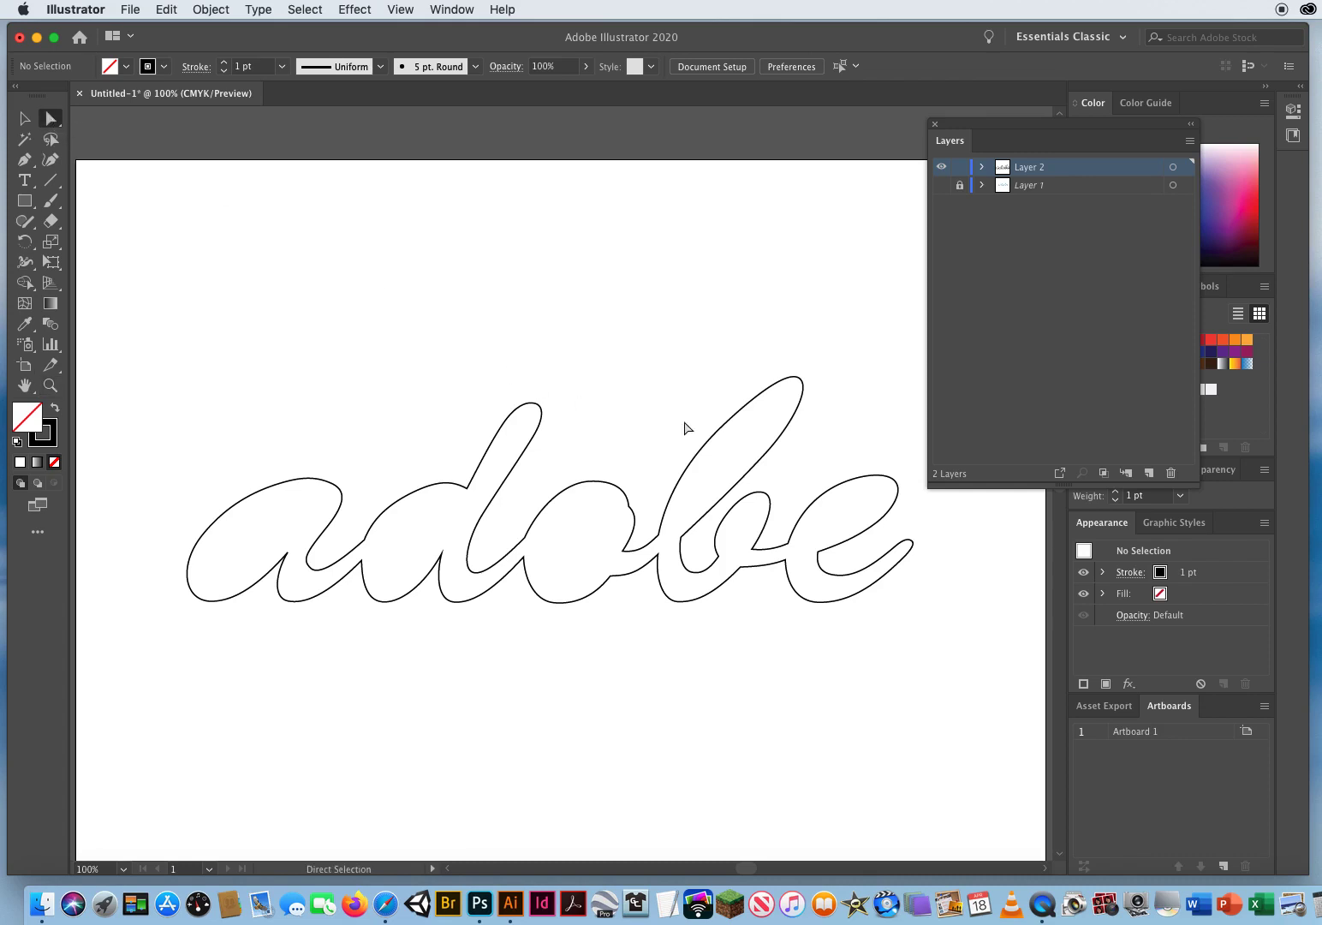
click(803, 399)
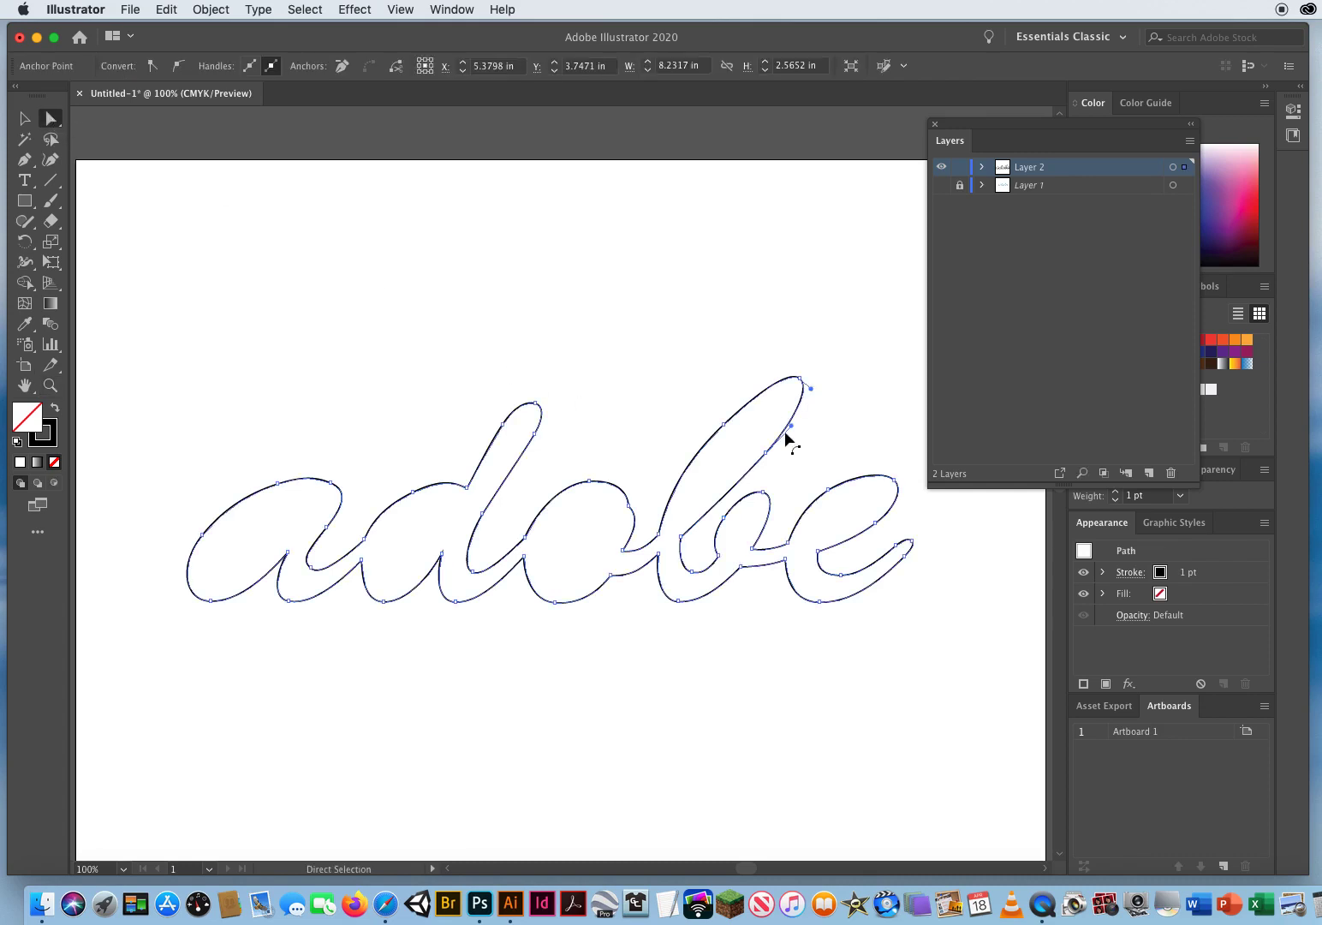
drag(790, 426, 881, 440)
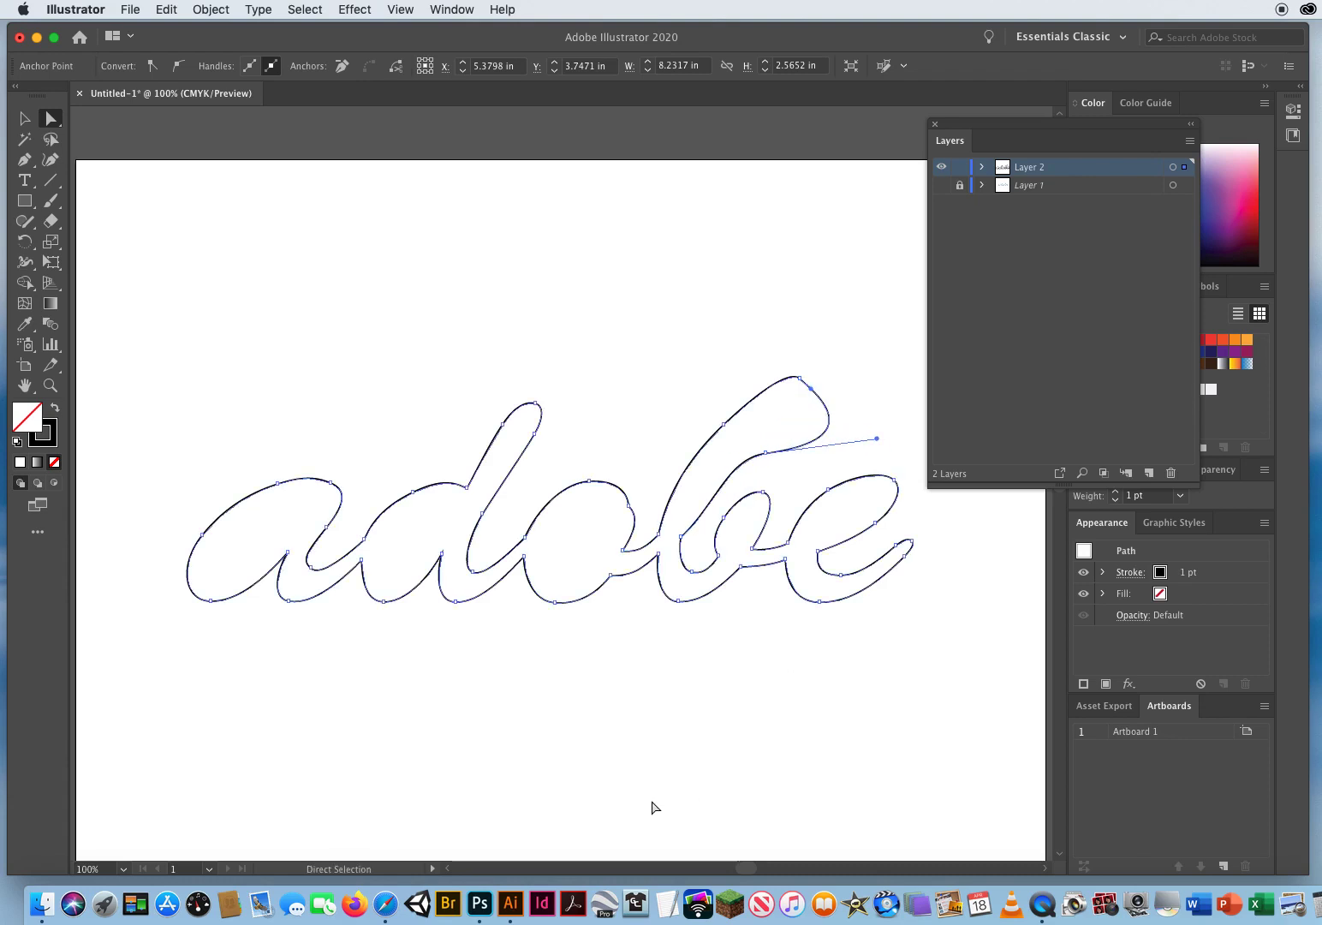
drag(880, 444, 796, 419)
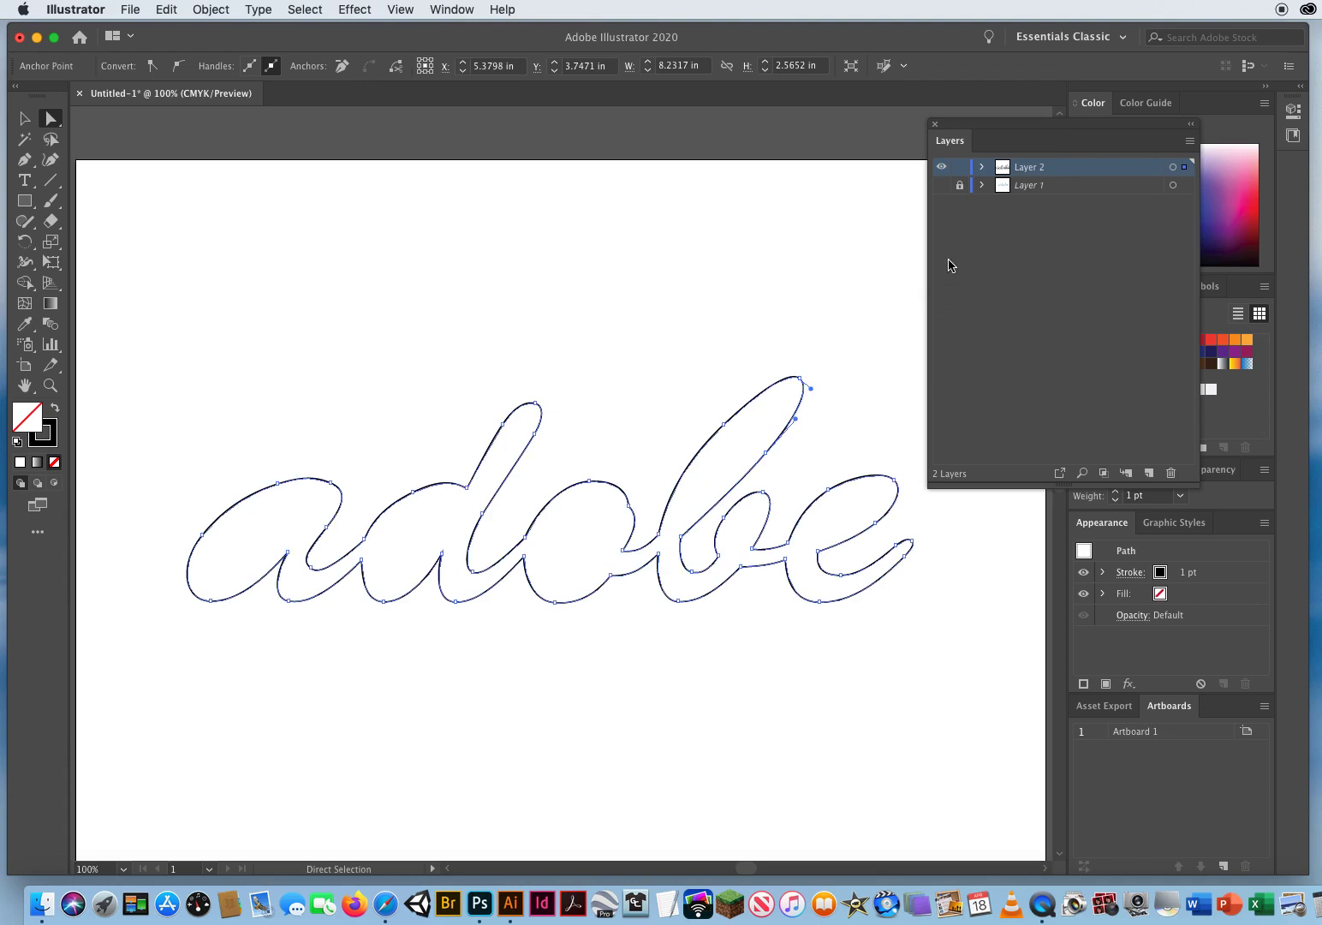
- Show the dimmed Layer 1 lettering again and deselect the traced outline
click(944, 185)
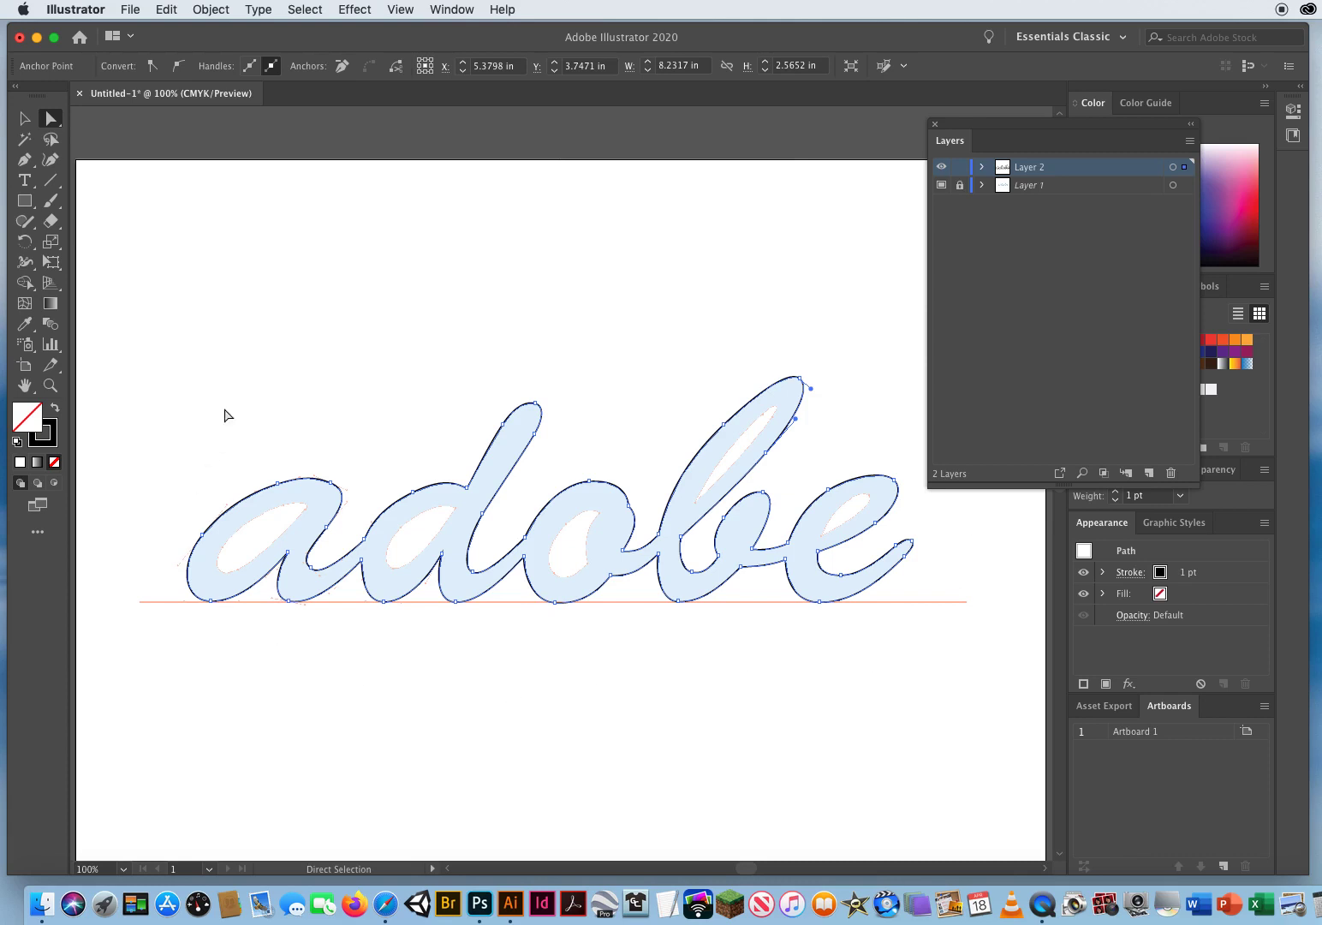
click(191, 423)
- Trace the a's inner counter with the Pen tool as a closed path, starting at its upper-right end and going counterclockwise through smooth anchors
click(51, 385)
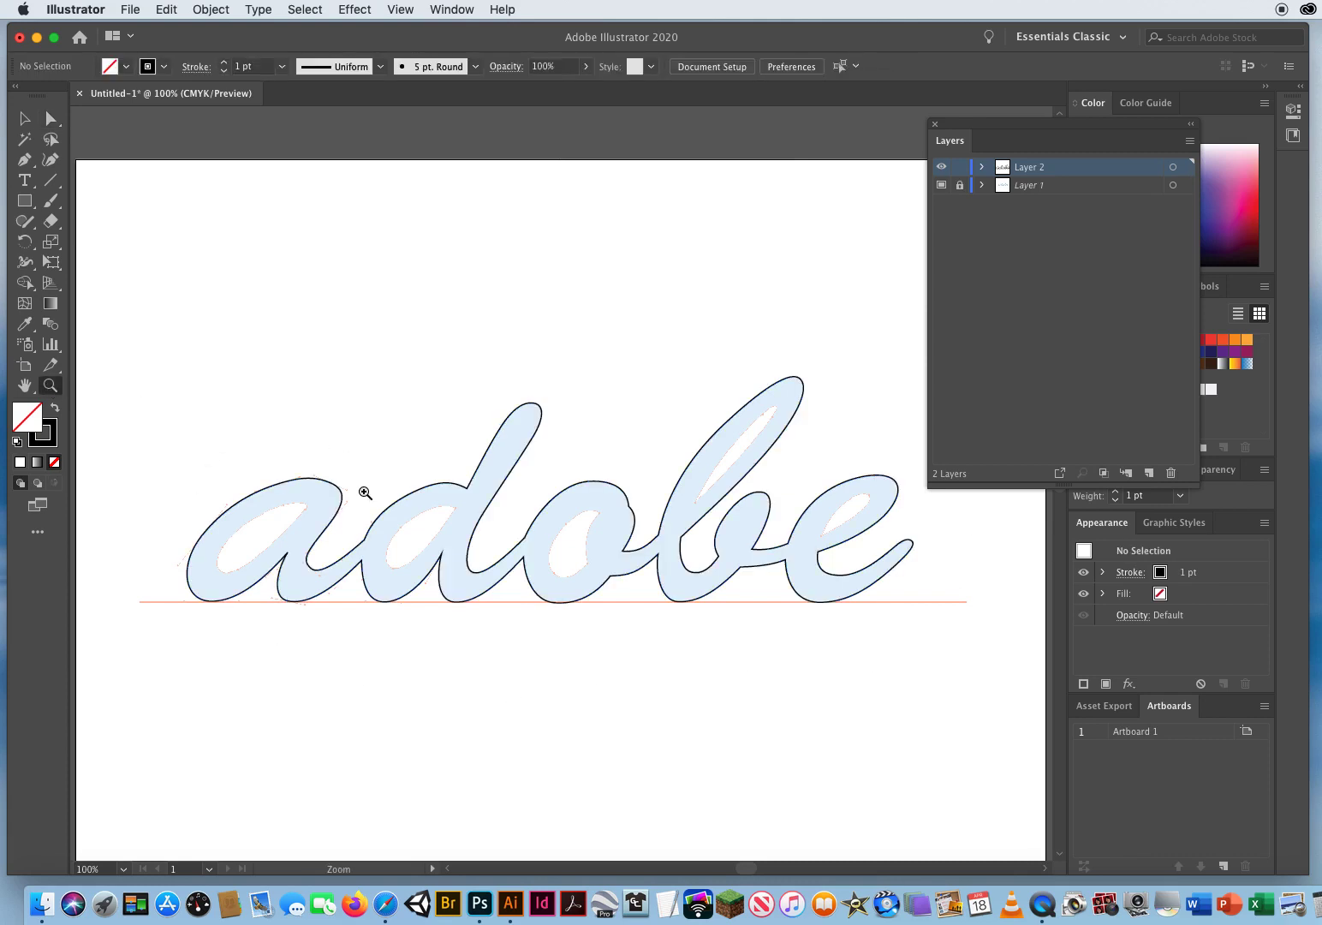
click(346, 517)
click(514, 523)
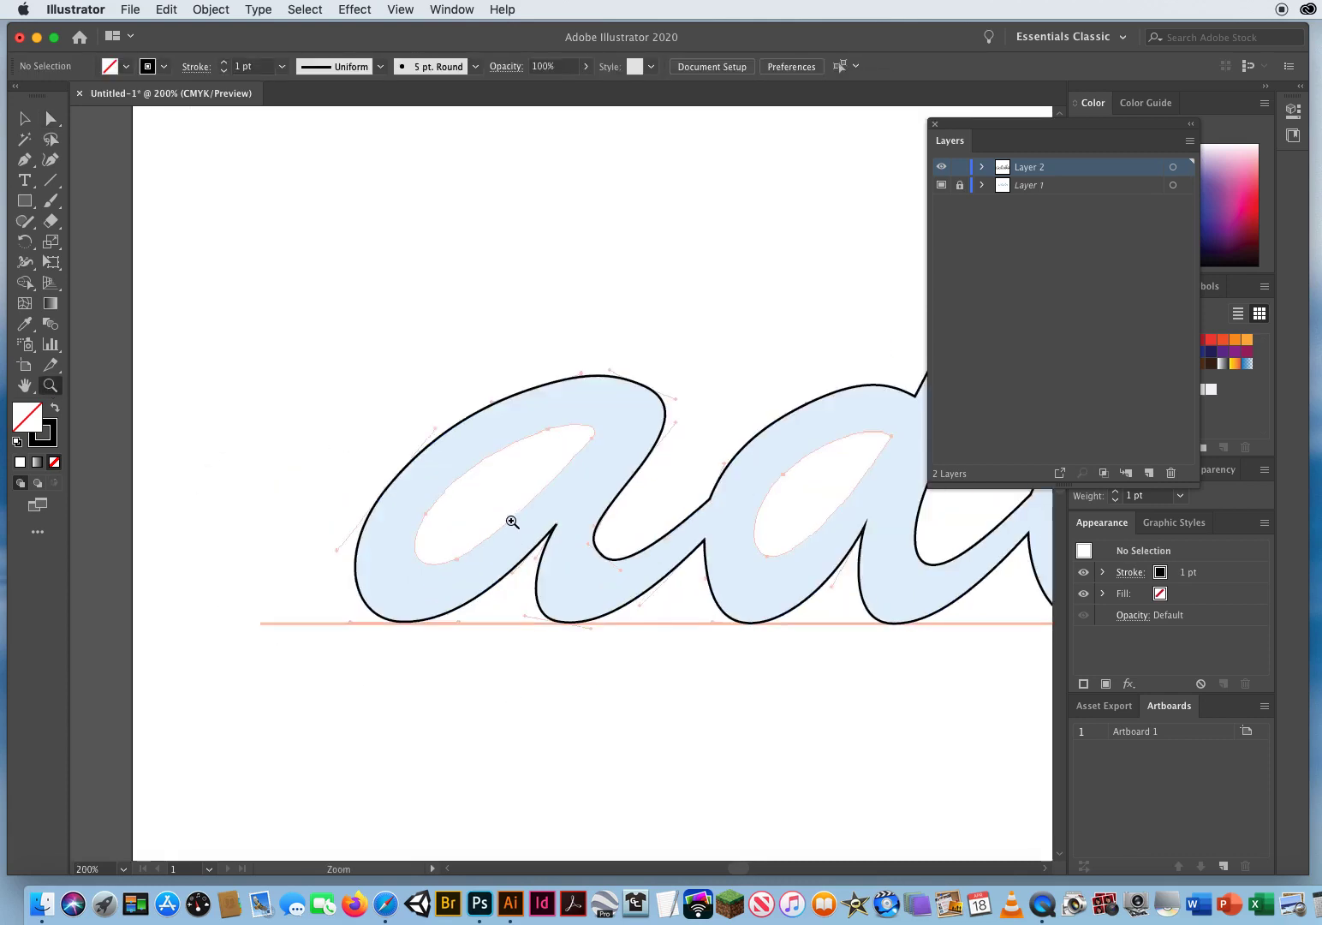
click(555, 476)
click(25, 160)
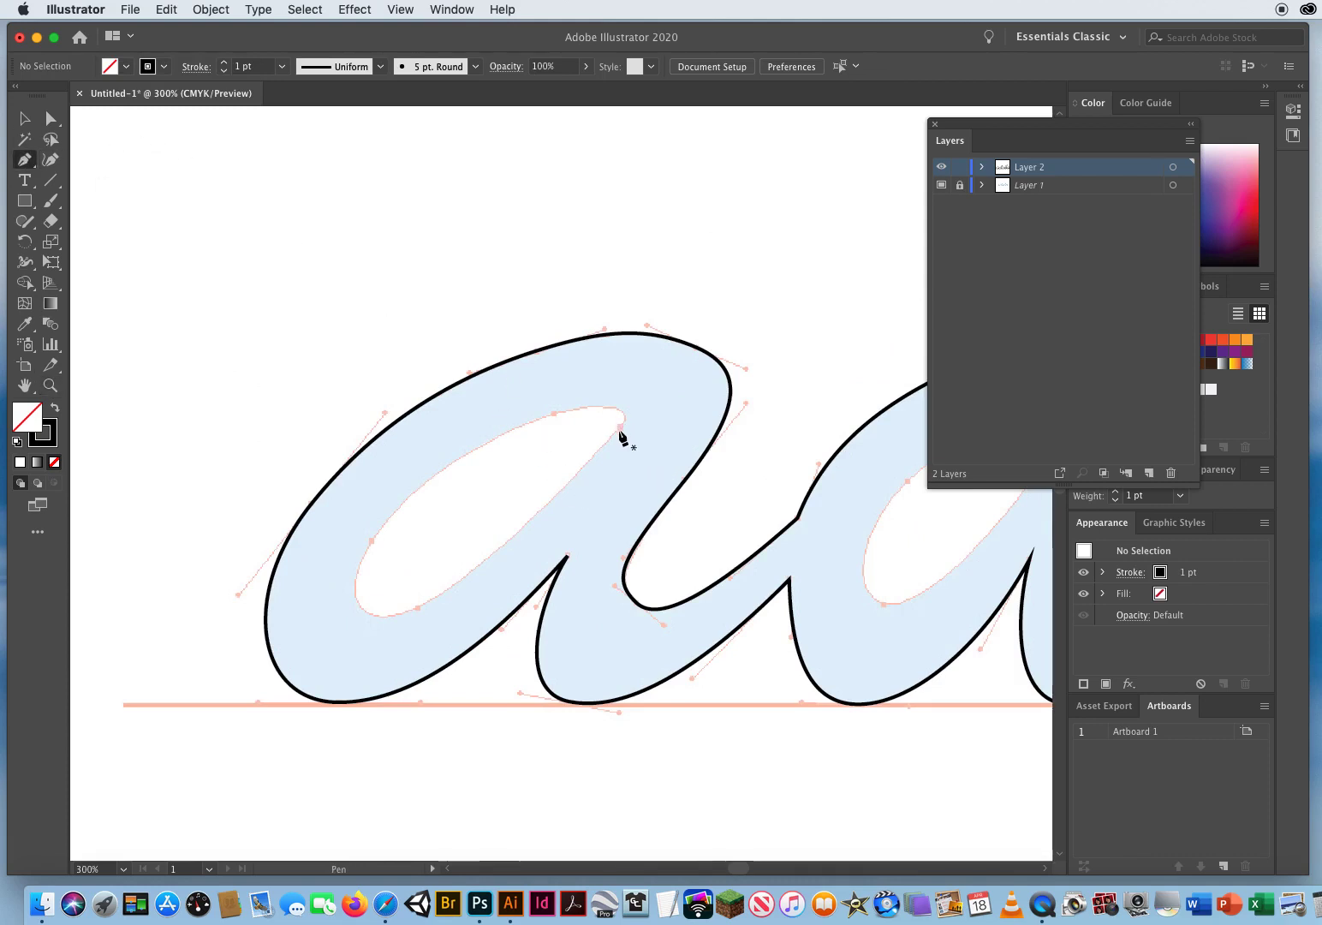
drag(619, 427, 633, 411)
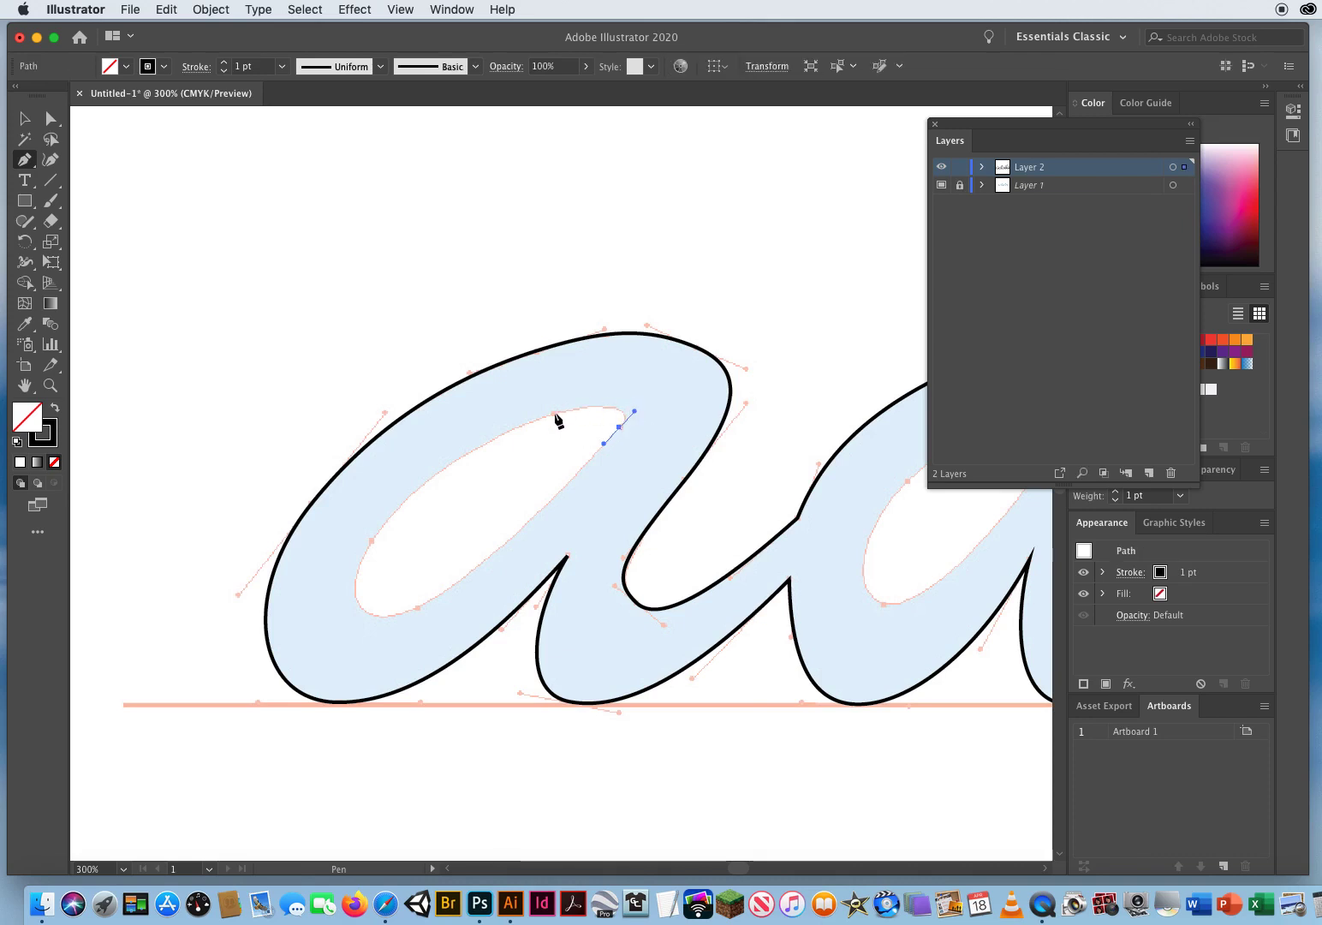
drag(542, 413, 492, 431)
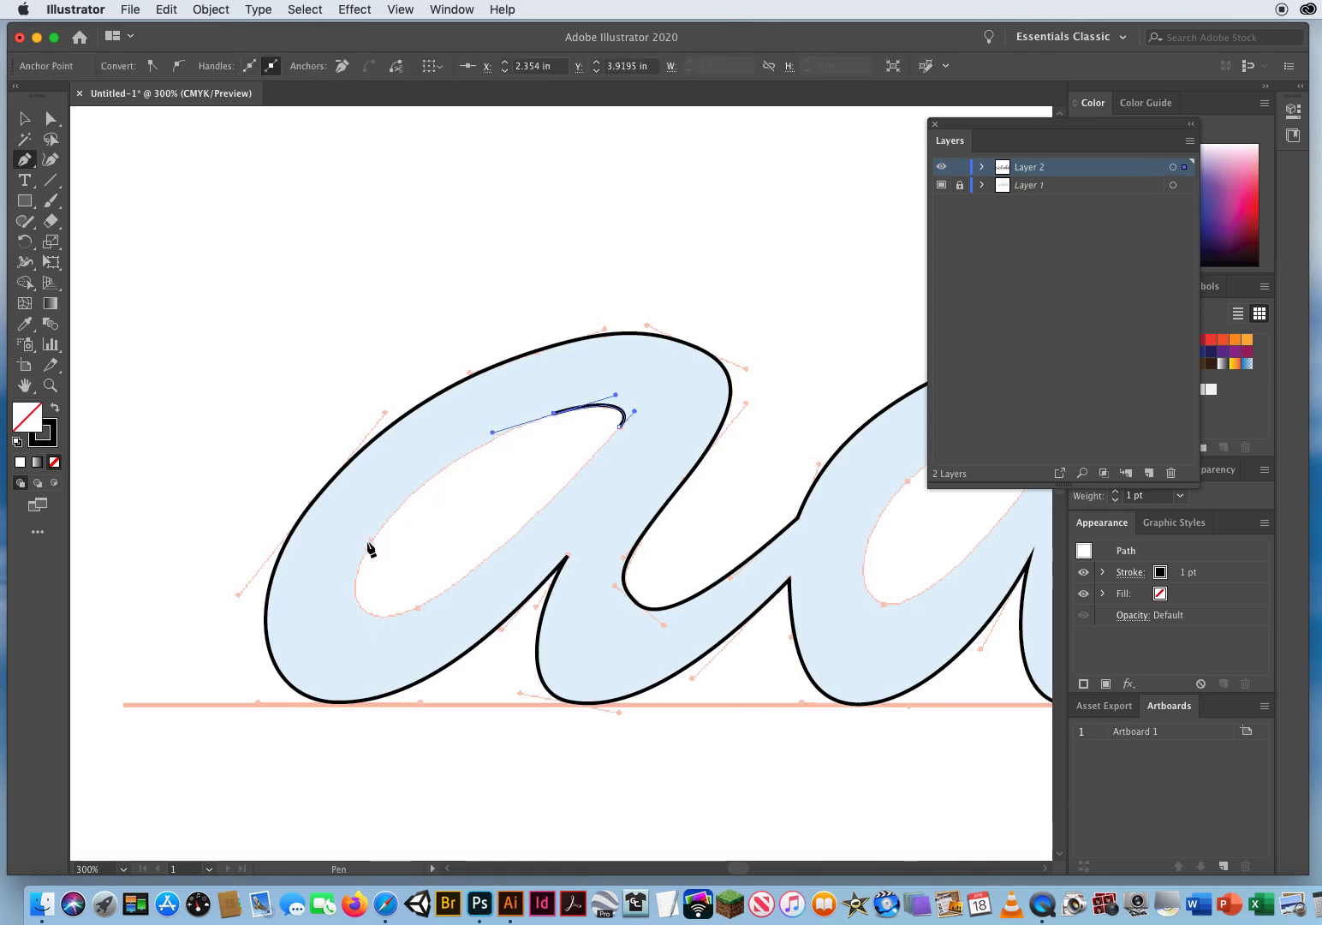
drag(371, 539, 325, 603)
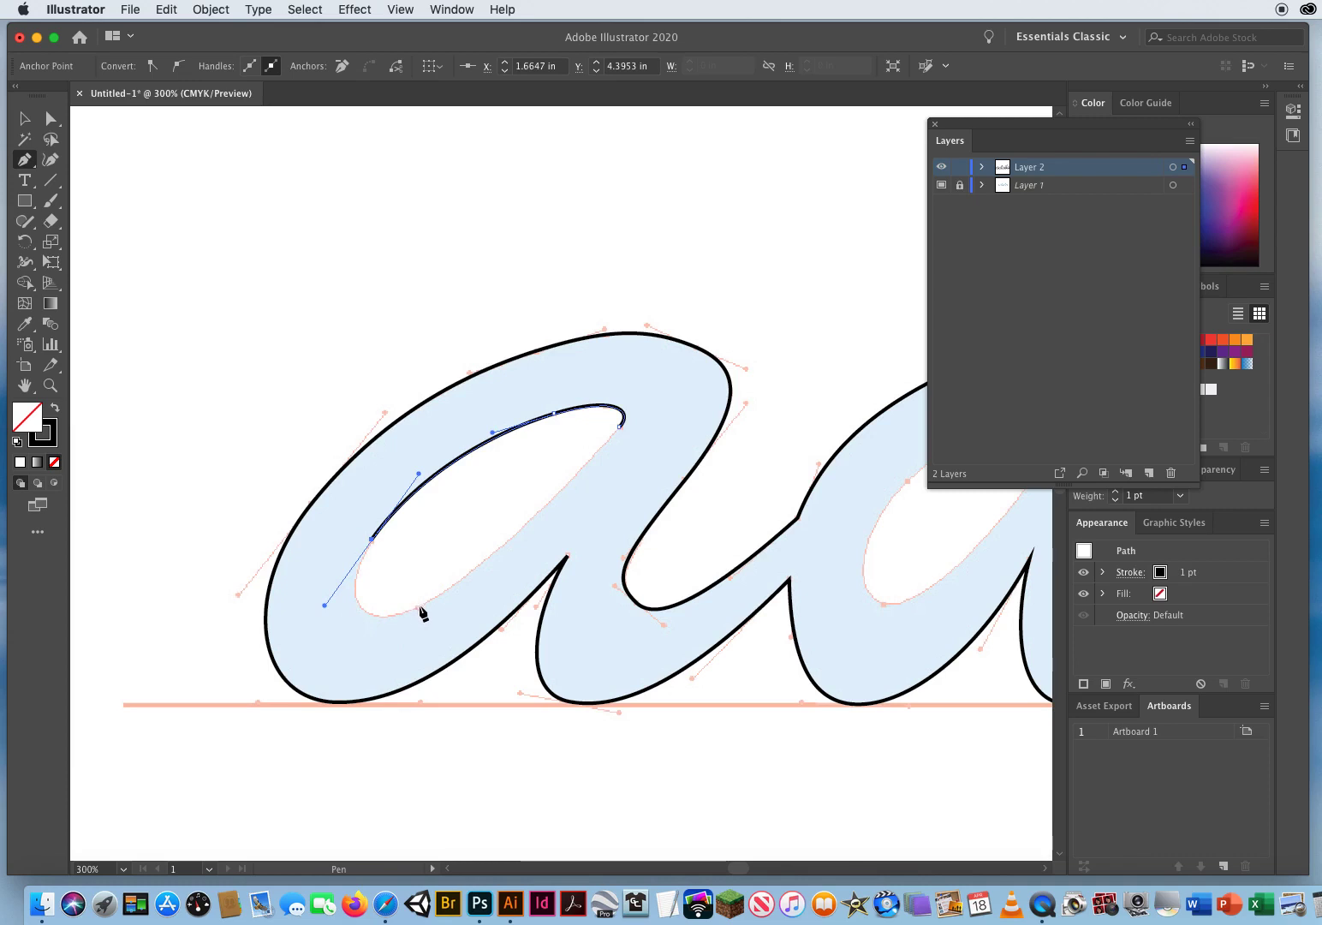
drag(418, 606, 467, 579)
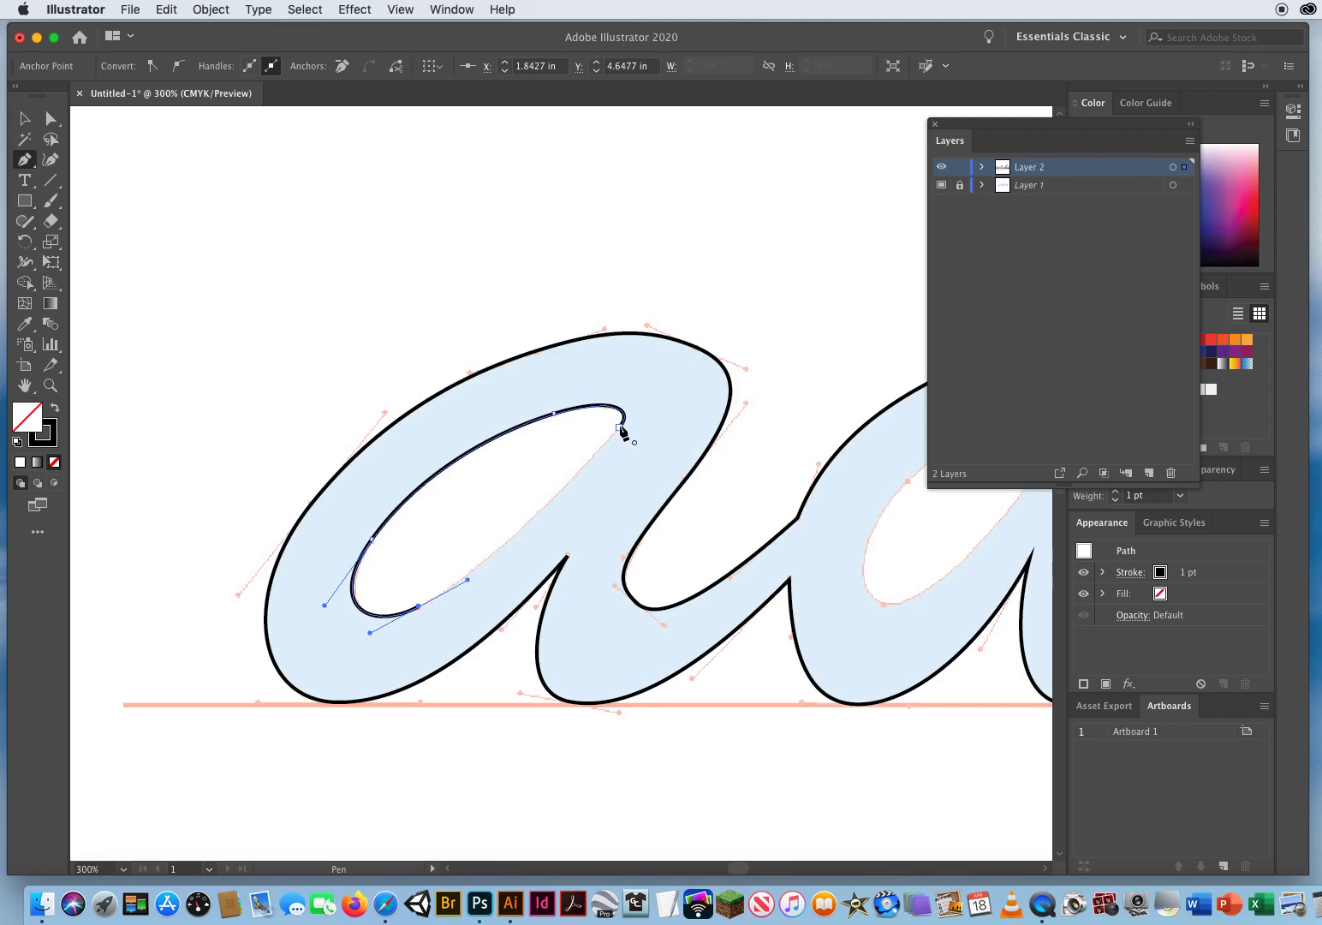
drag(620, 430, 689, 346)
- Deselect the a's counter and trace the d's counter counterclockwise from its upper-right point, closing the path there as a corner
drag(744, 563, 398, 499)
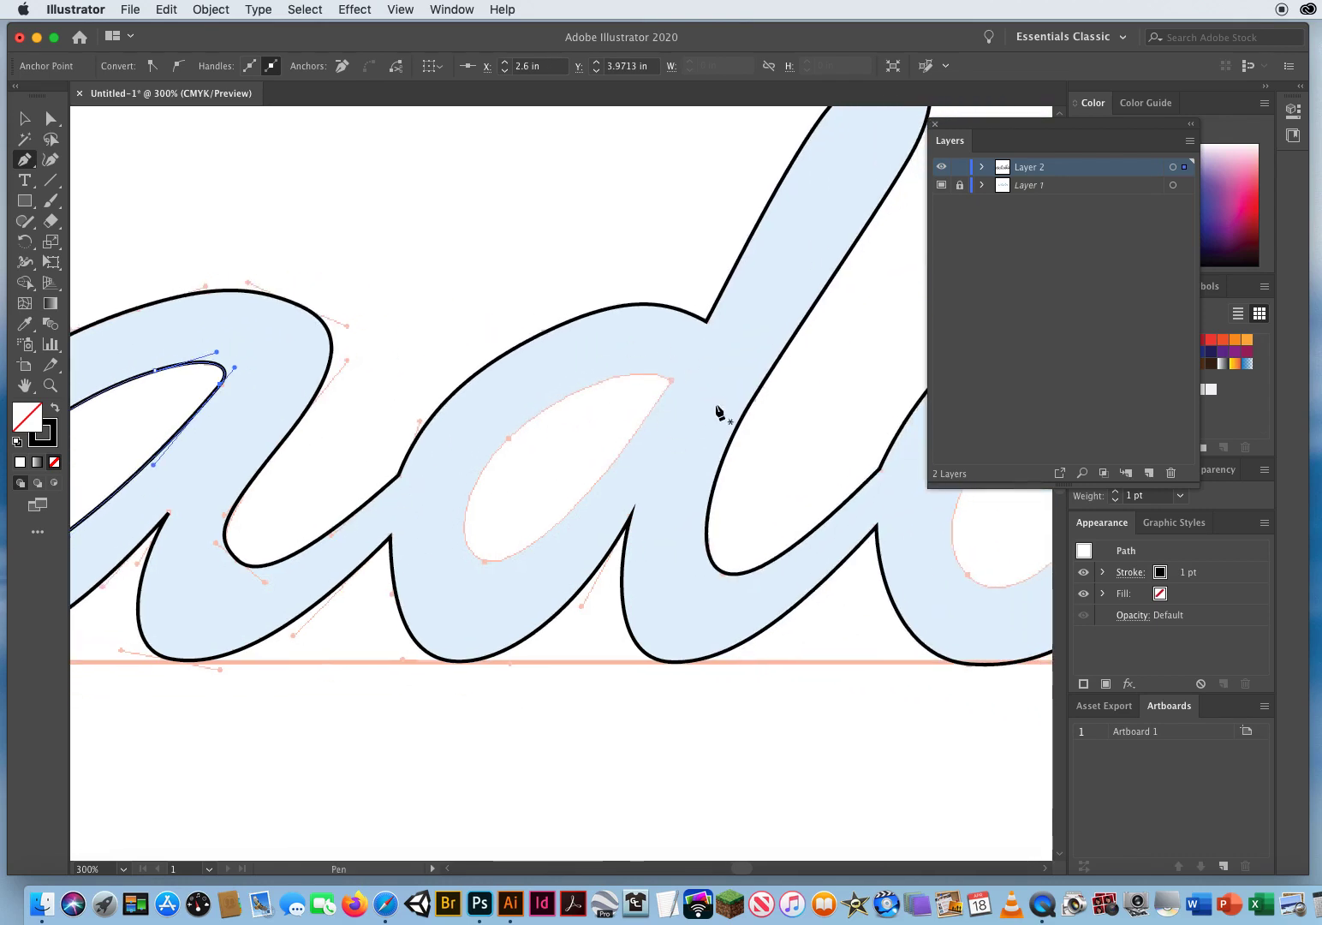
key(super)
super+click(490, 255)
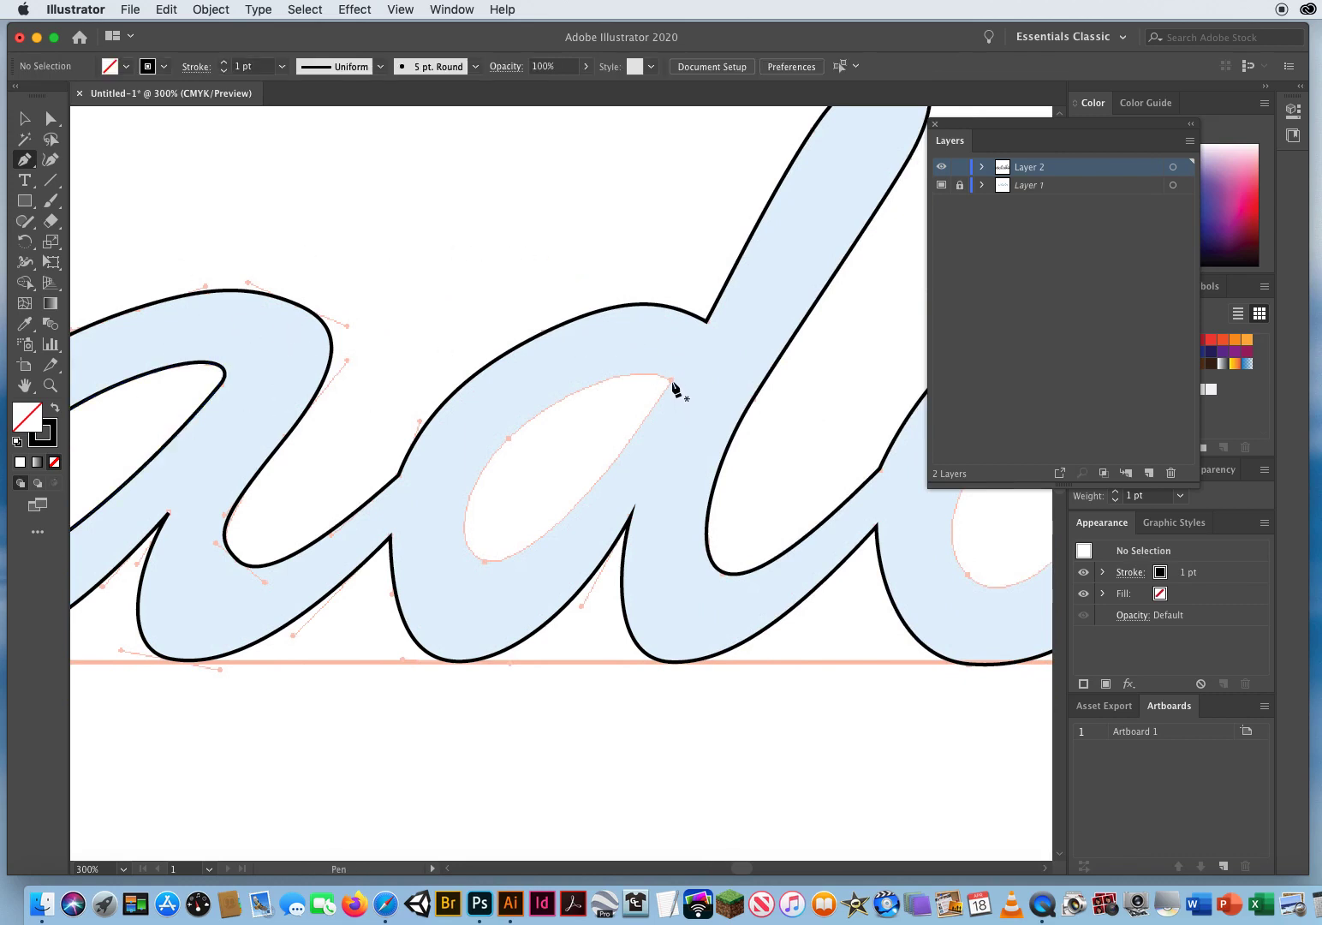
drag(672, 380, 636, 366)
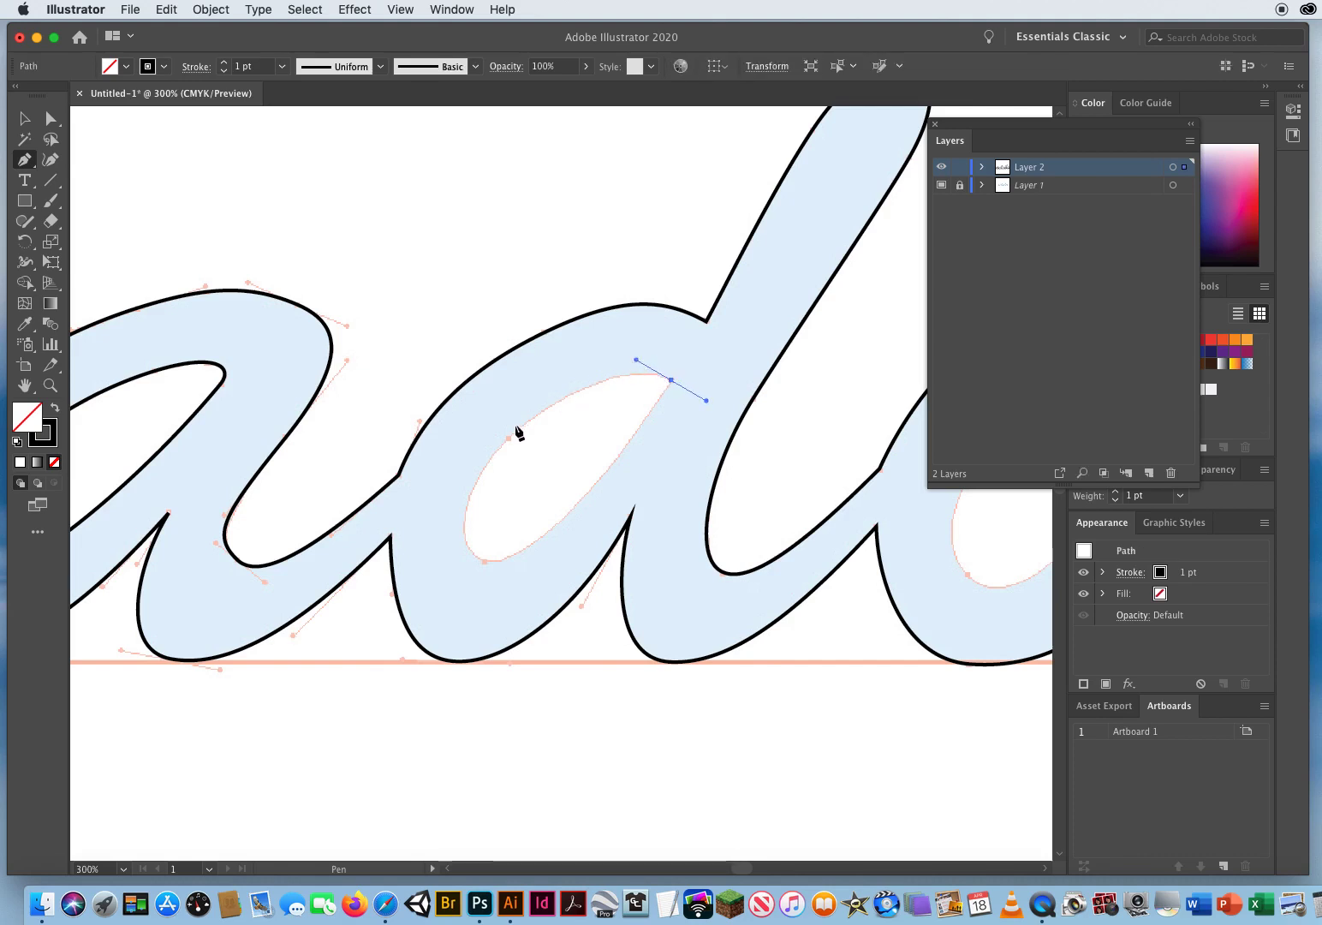
drag(507, 438, 456, 486)
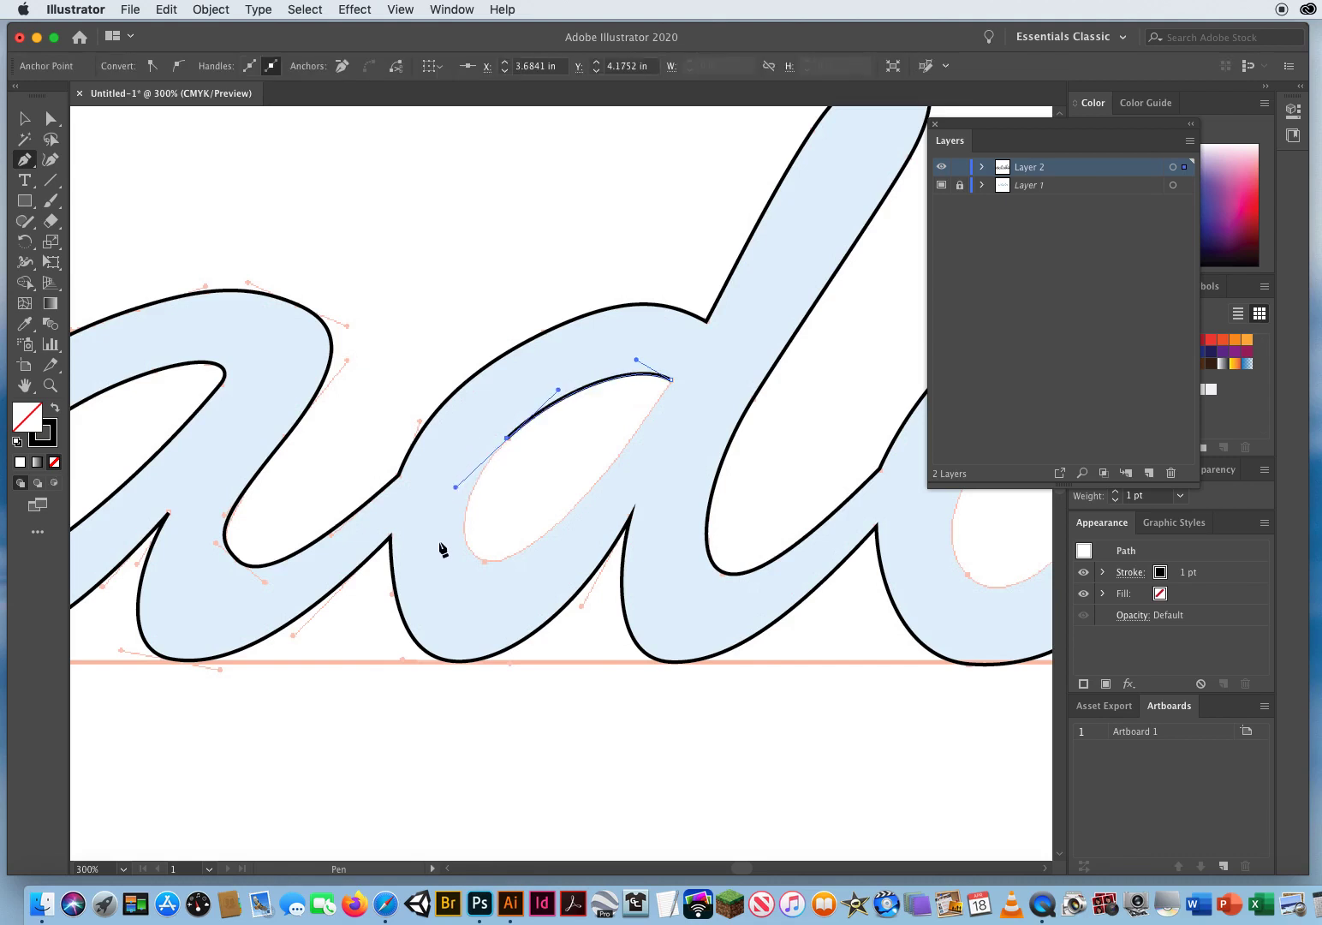
click(485, 562)
drag(507, 562, 515, 565)
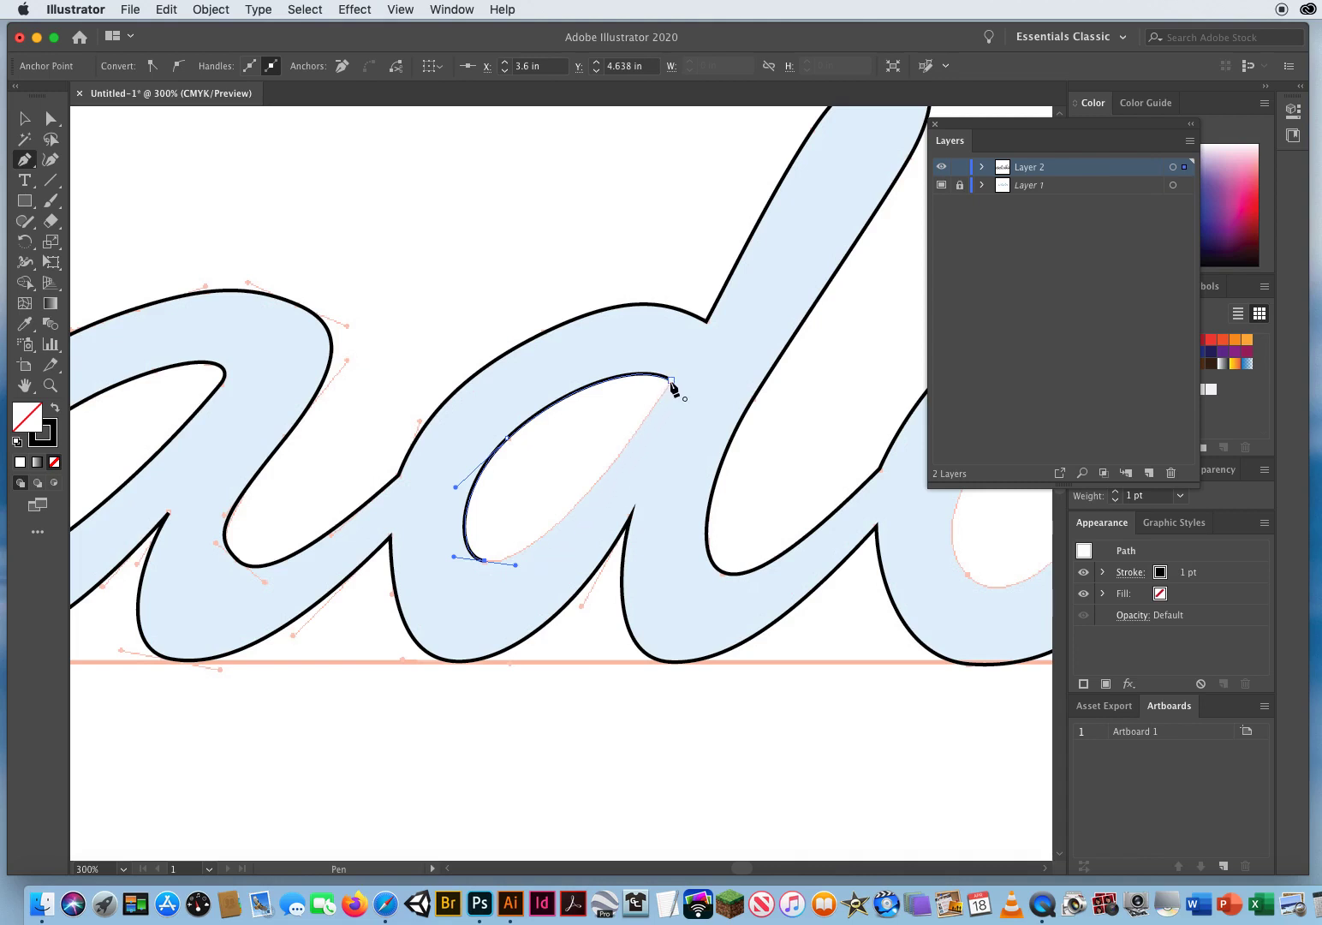
drag(670, 380, 761, 248)
- Deselect the d's counter and trace the o's counter from its upper tip down the left side to a smooth anchor at lower left
key(space)
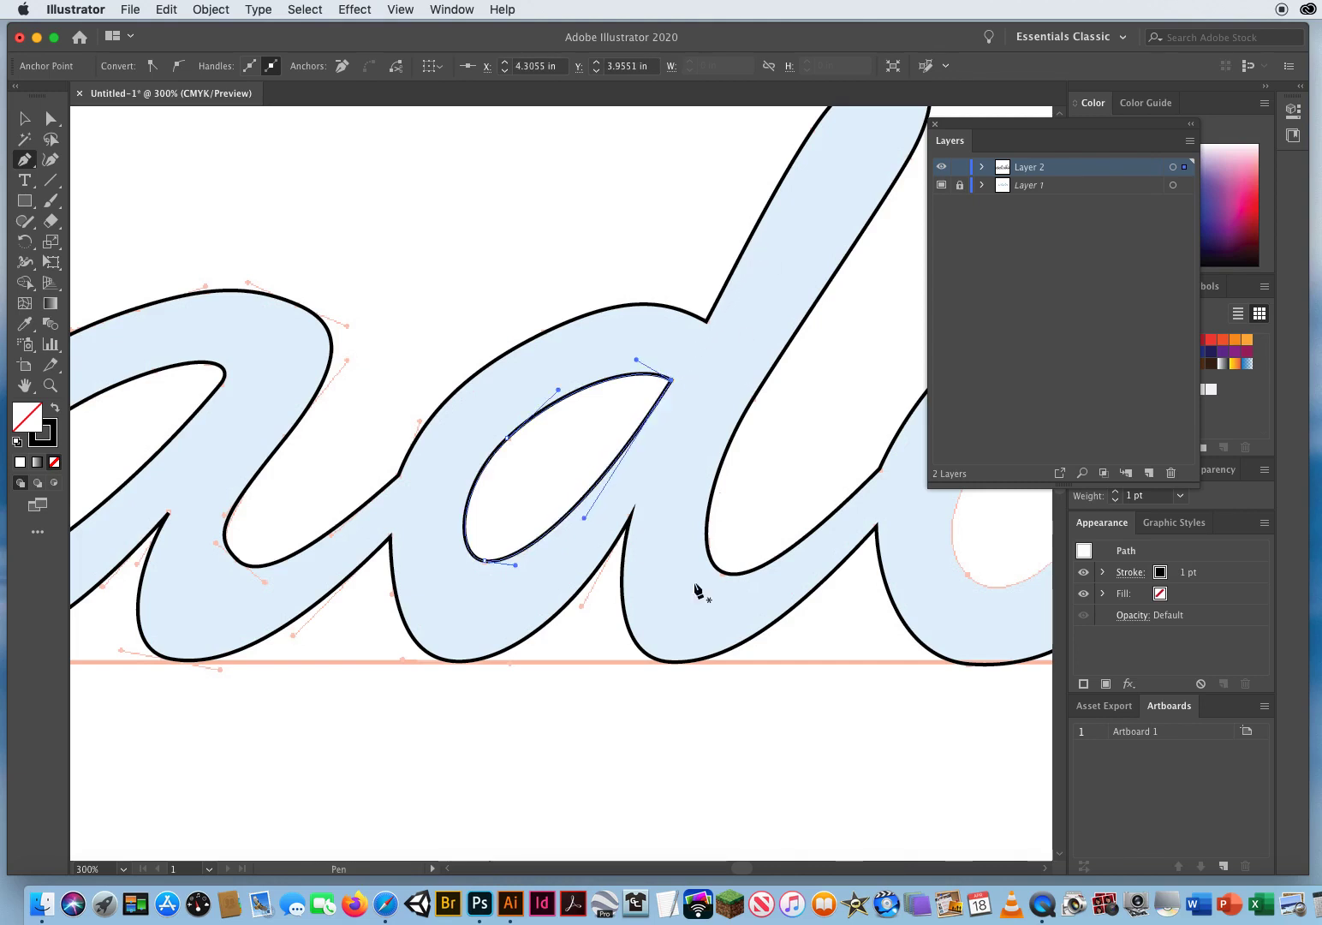
drag(822, 474, 357, 476)
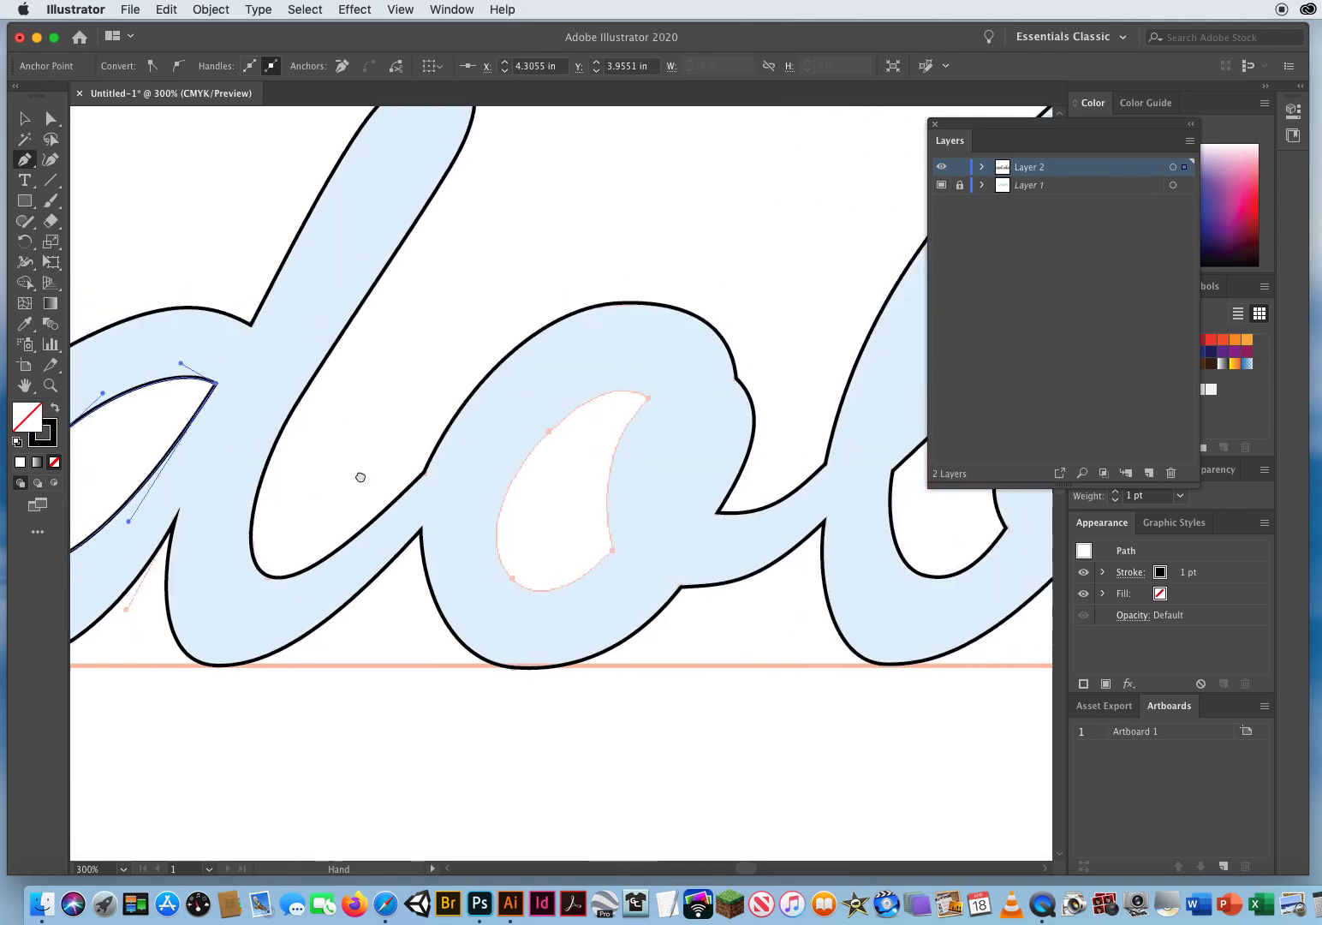
super+click(445, 318)
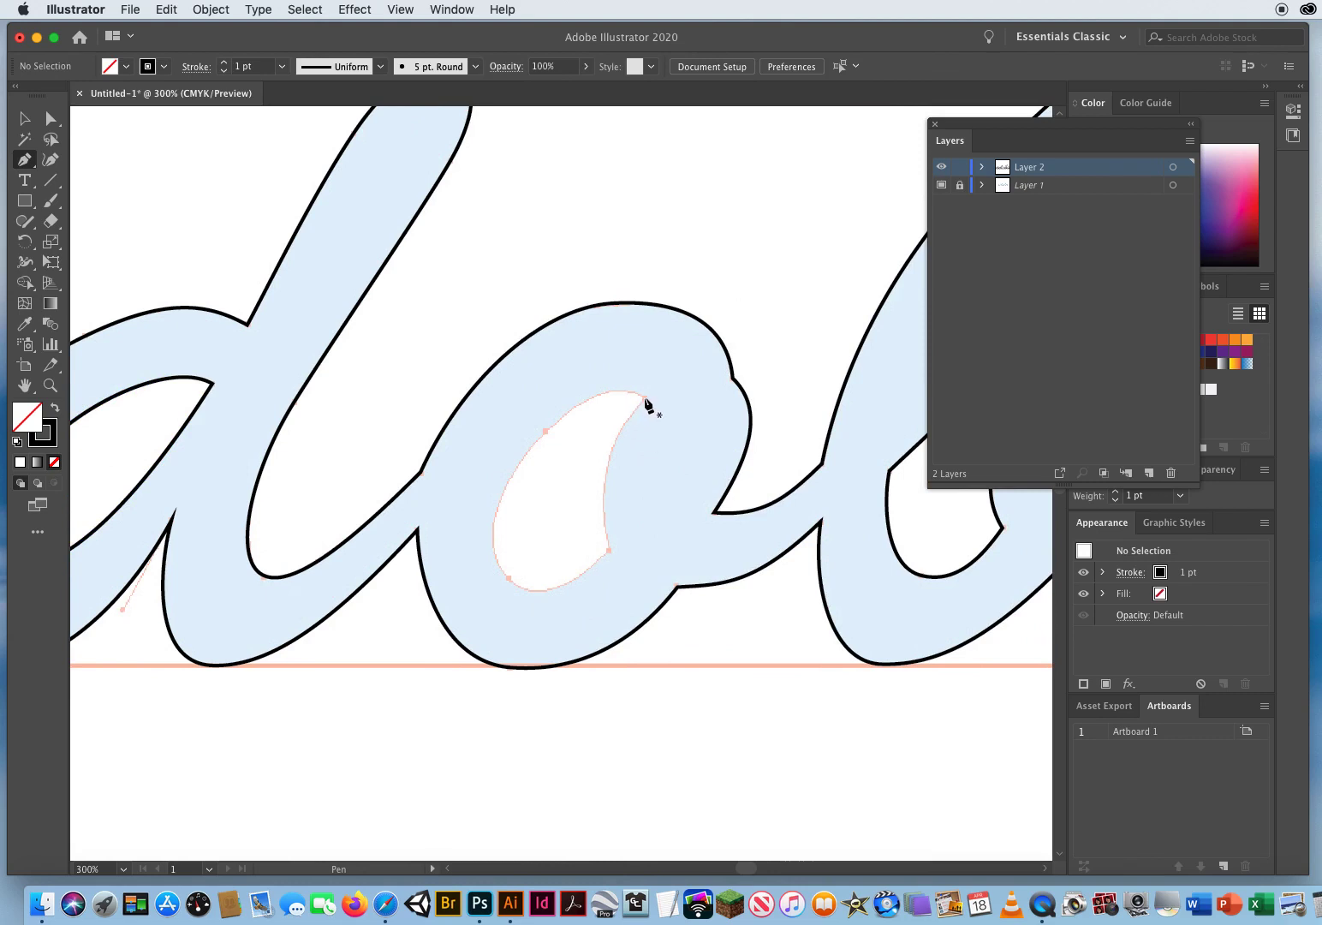
drag(639, 394, 629, 389)
drag(545, 431, 495, 478)
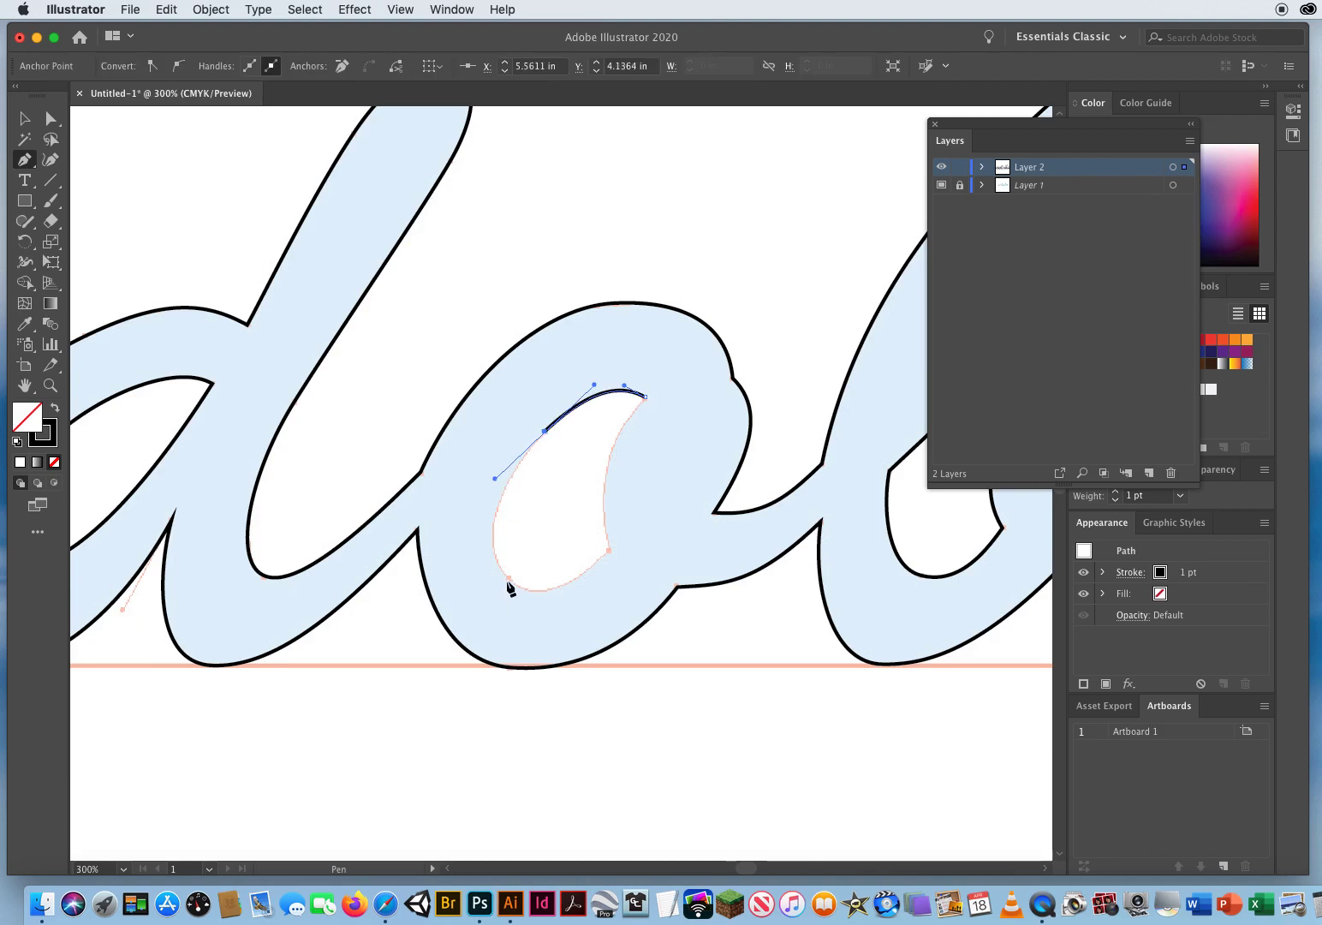
drag(508, 577, 540, 607)
- Add a corner anchor at the o counter's lower-right point, close the path at its upper tip along the inward curve, and deselect it
drag(610, 548, 639, 512)
click(609, 547)
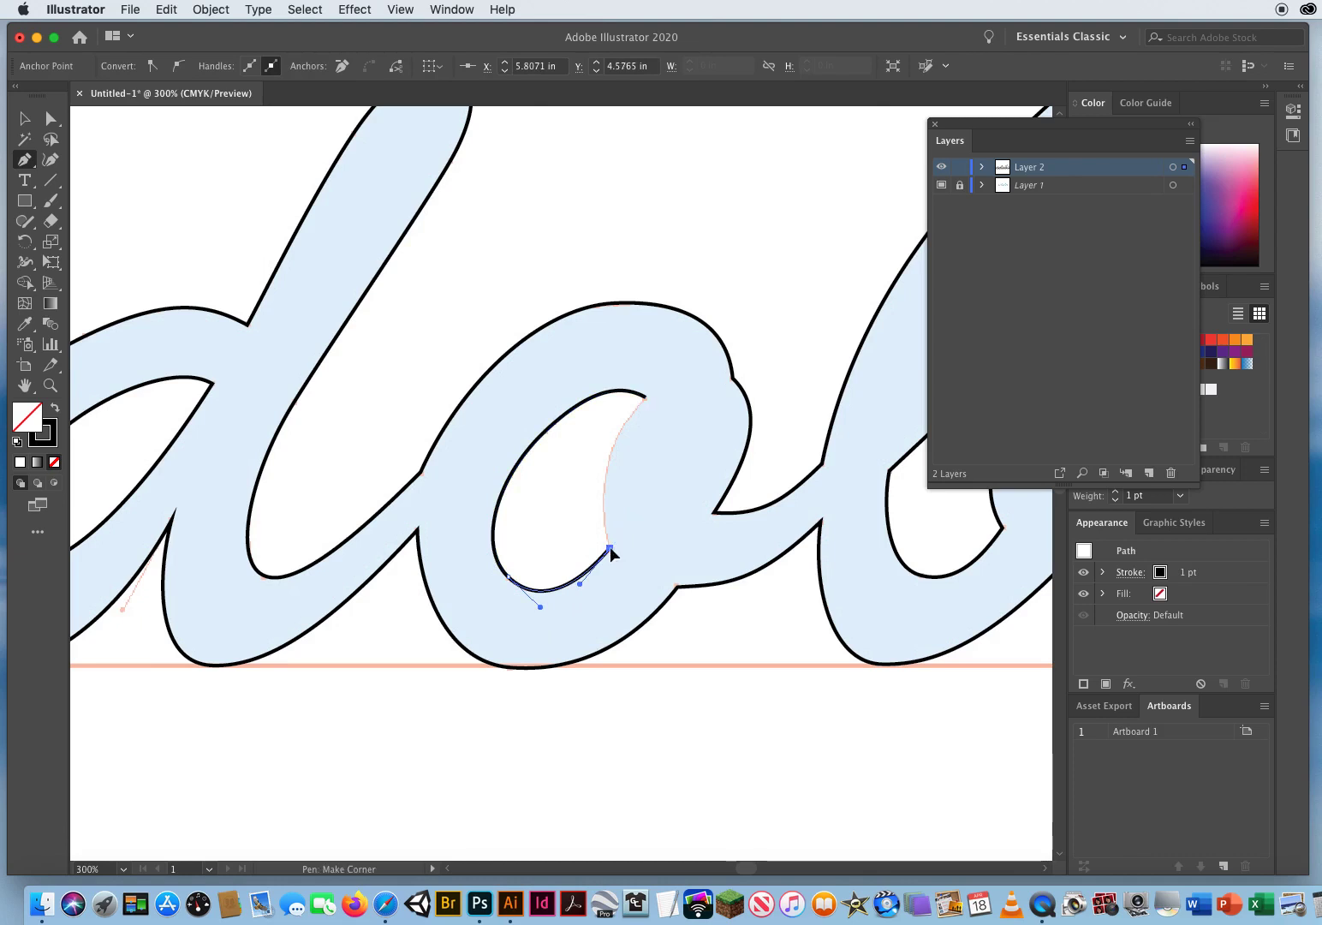
drag(599, 518, 597, 497)
click(646, 397)
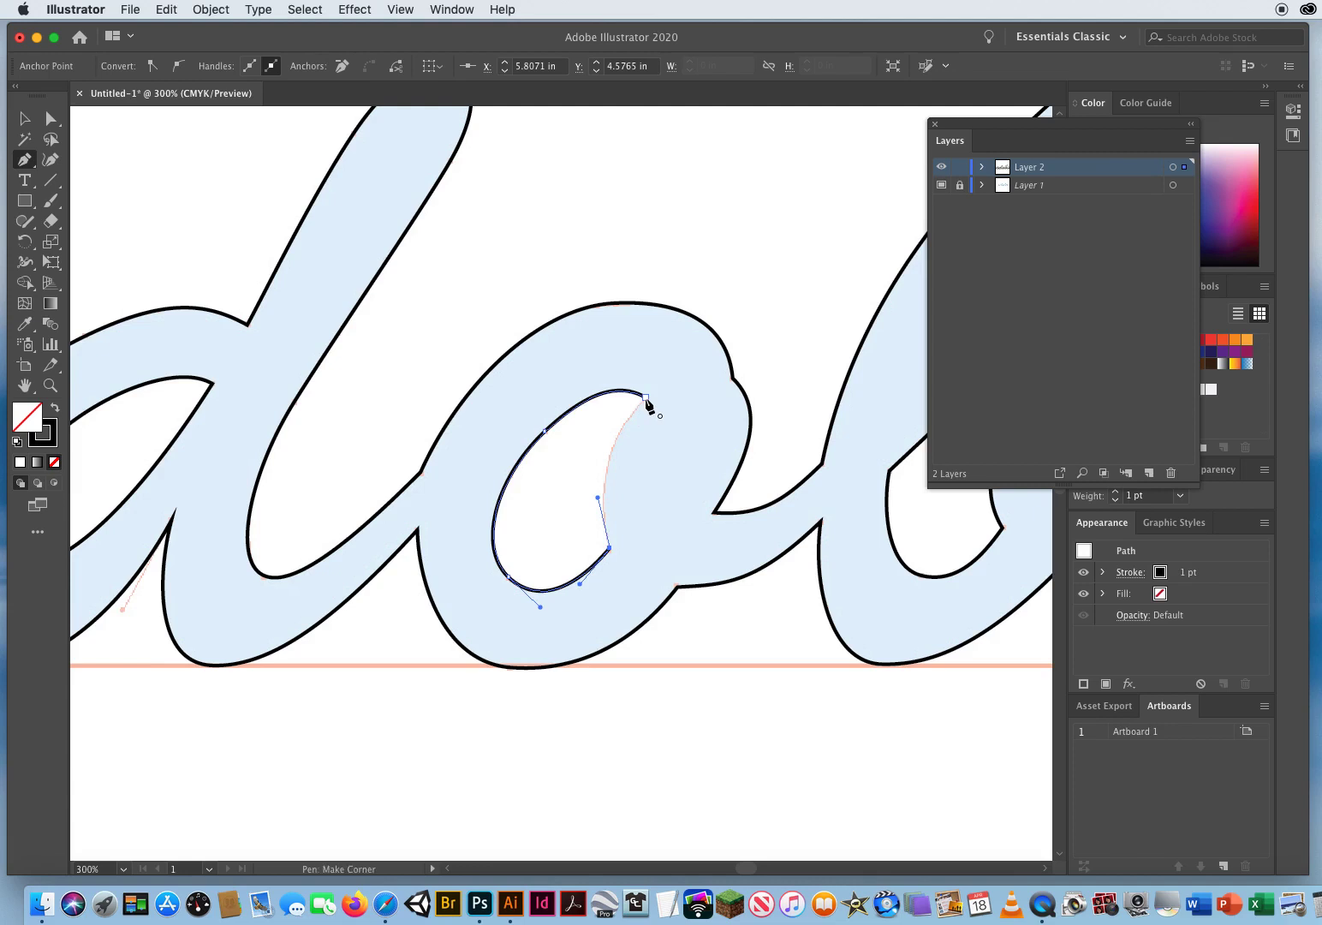
drag(645, 398, 693, 351)
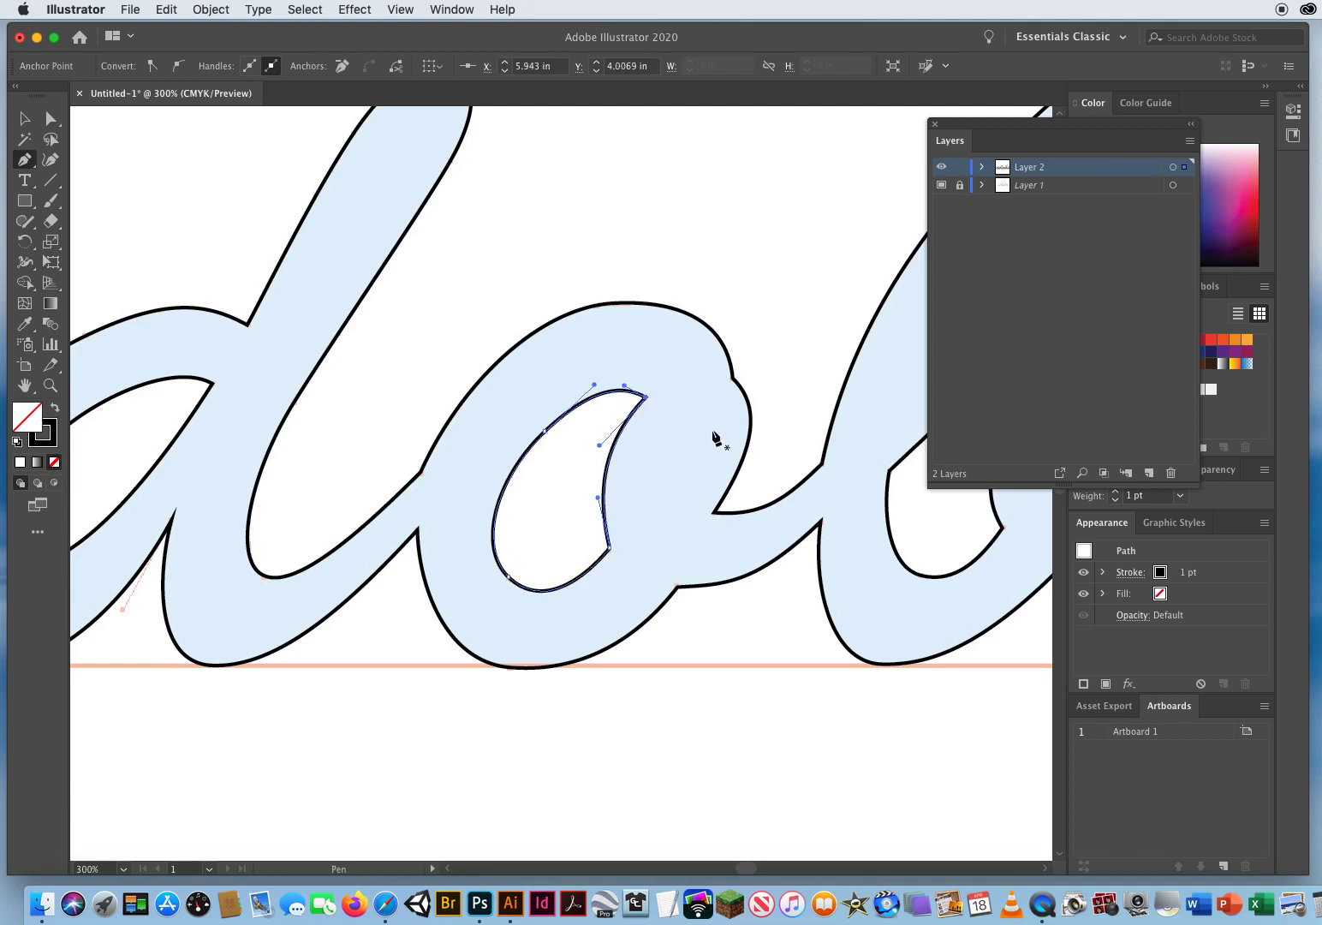
super+click(684, 243)
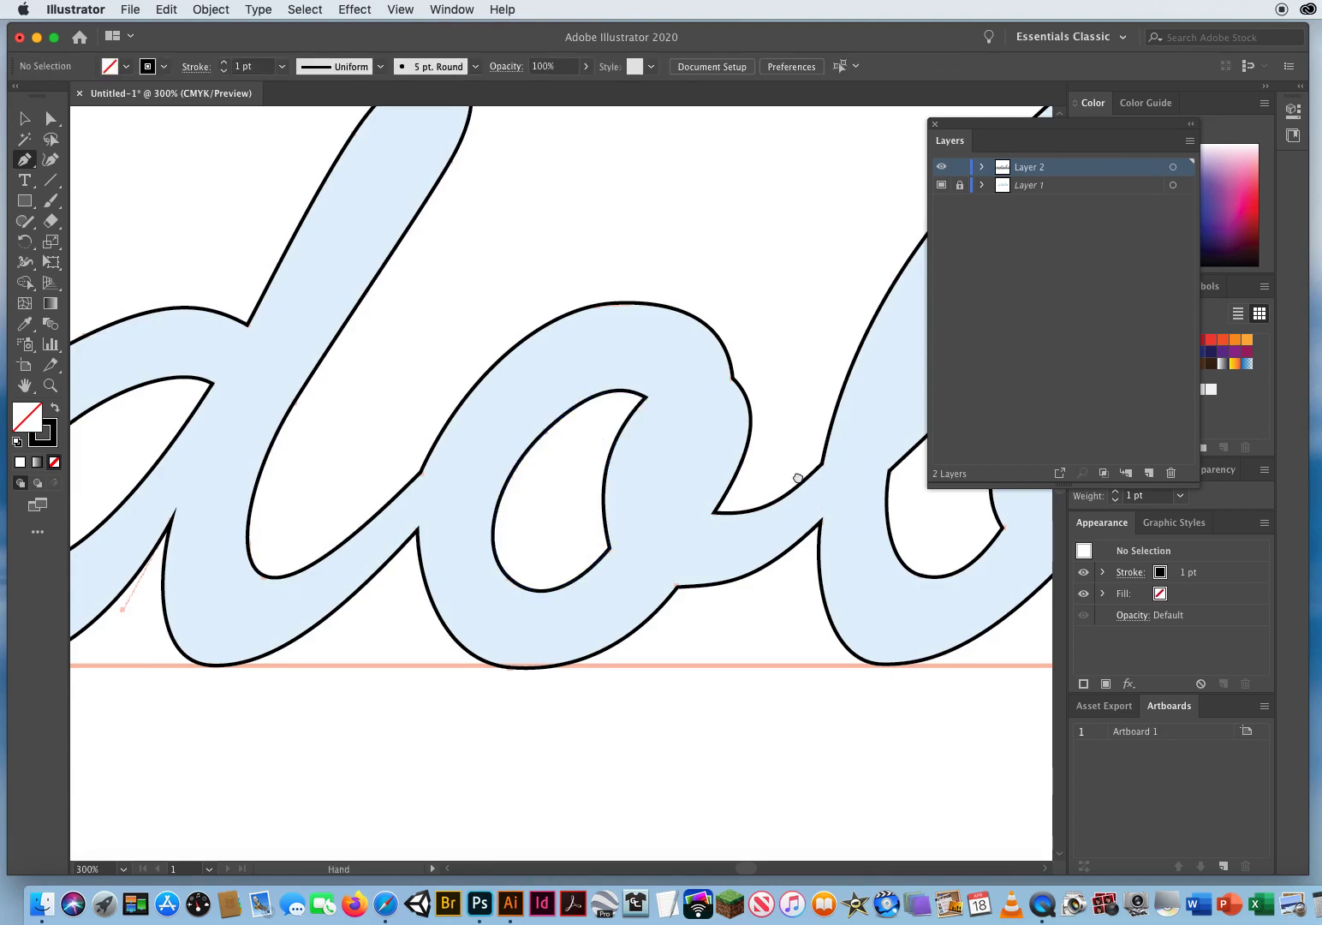
- Trace the narrow counter in the b's stem loop from its lower tip around the top, close it as a corner and deselect it
drag(764, 488, 223, 659)
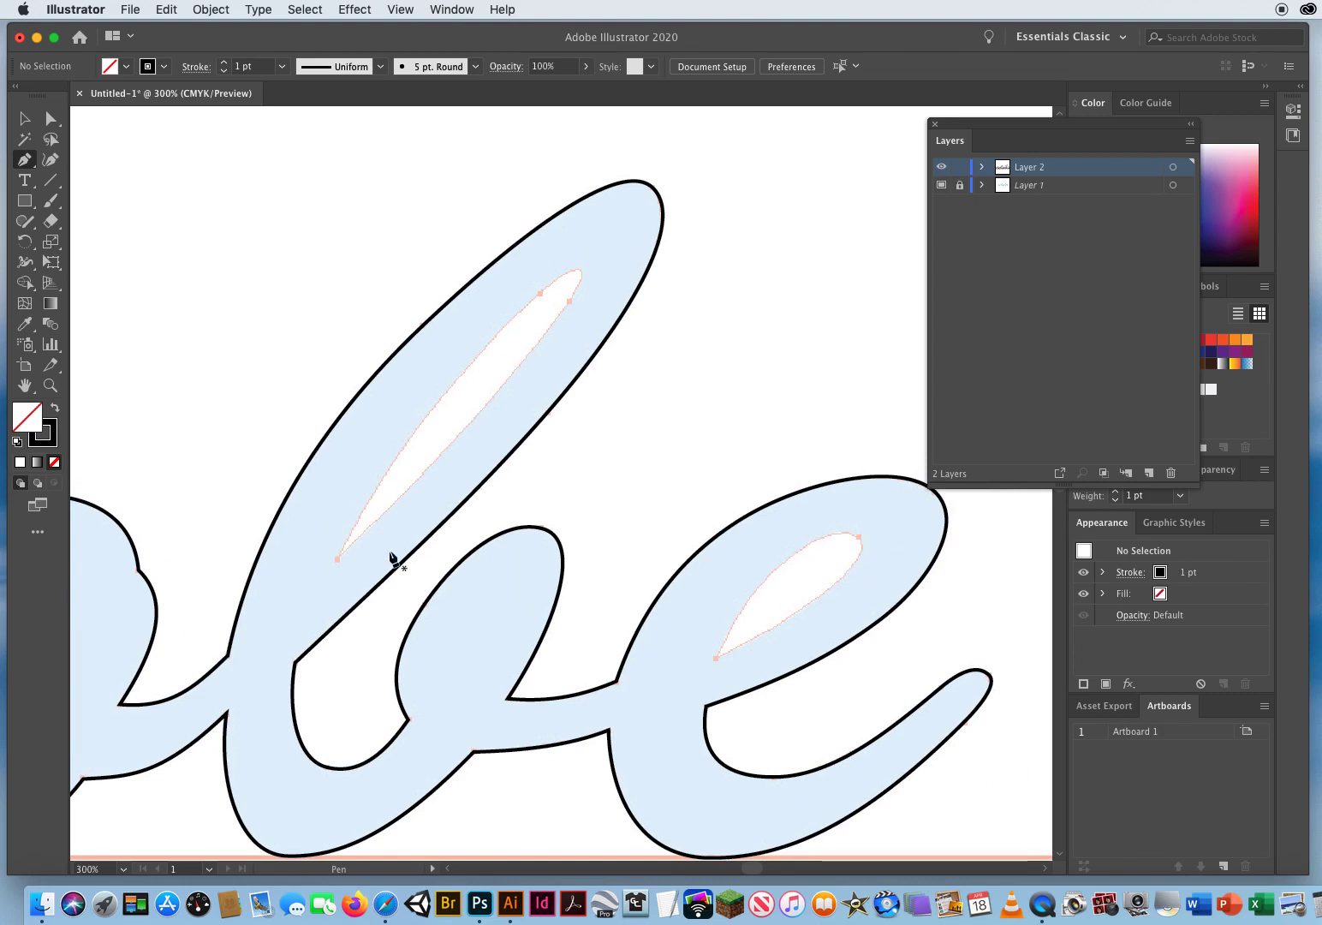
drag(339, 555, 442, 457)
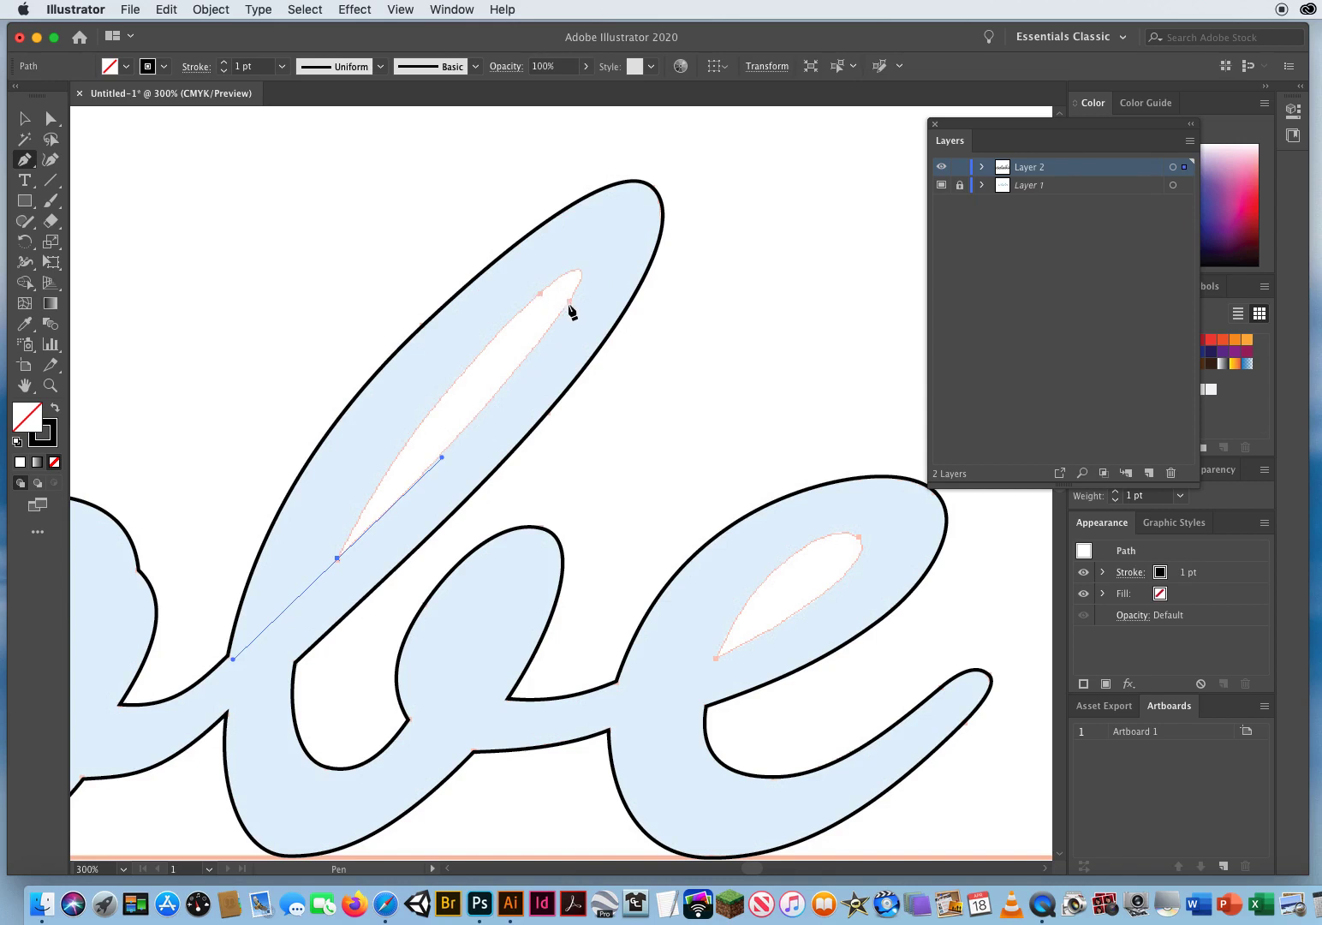
drag(569, 304, 495, 330)
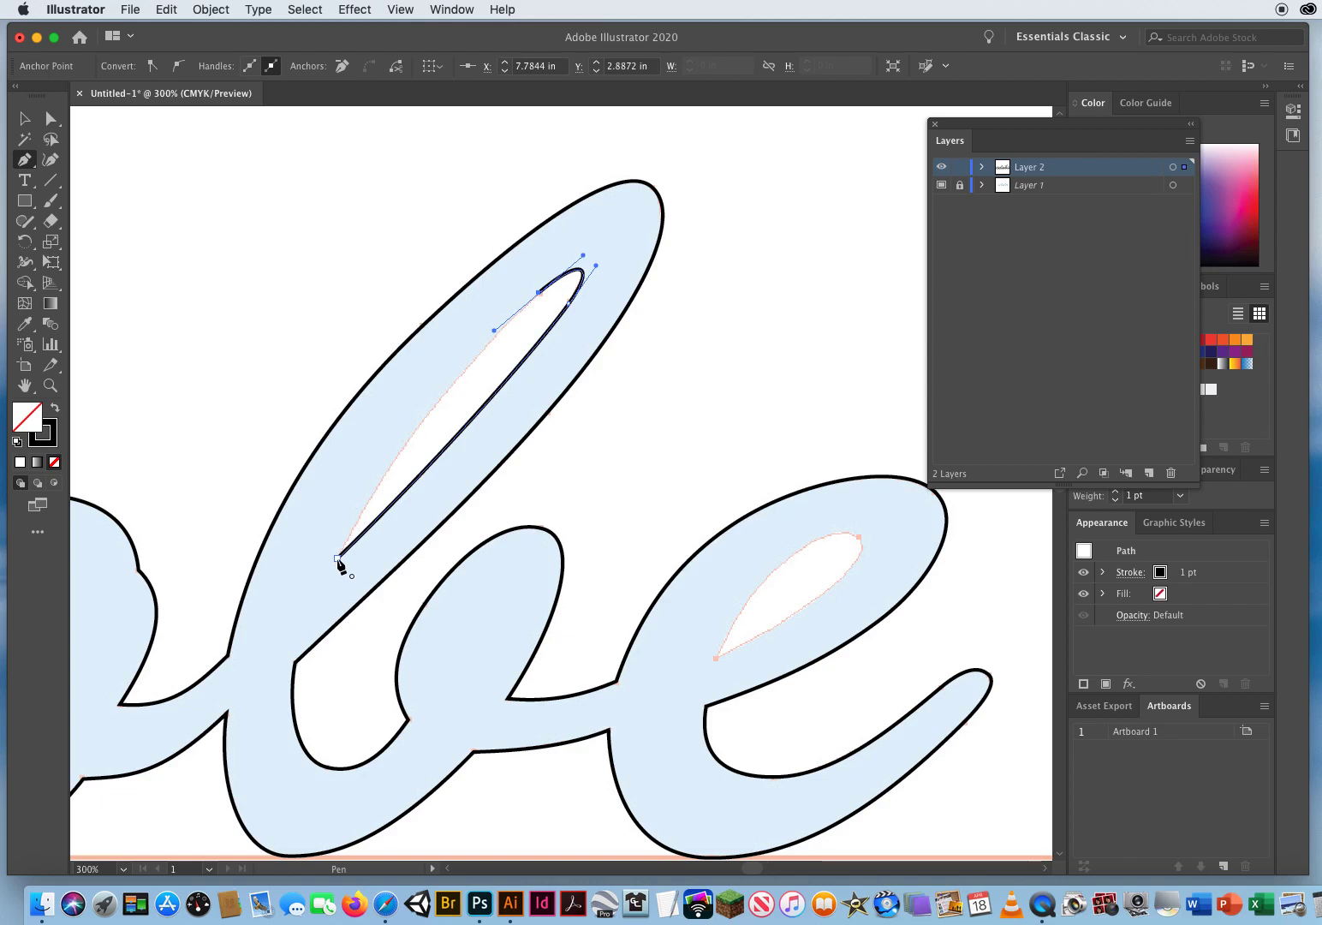
drag(338, 558, 275, 680)
super+click(664, 355)
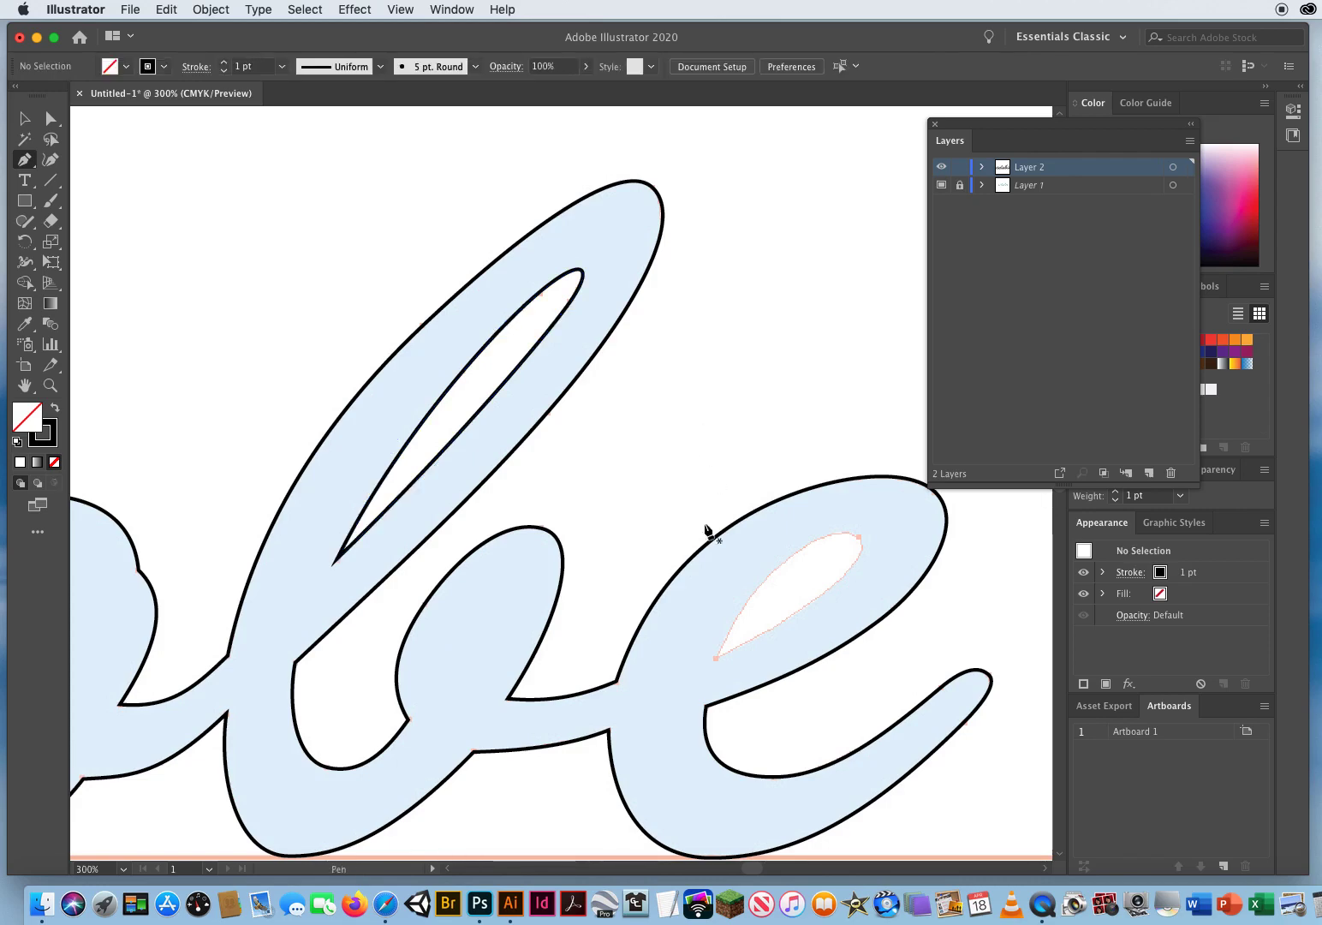
- Trace the e's counter from its lower-left tip around a smooth upper-right anchor, close it at the tip and deselect it
drag(637, 553, 375, 324)
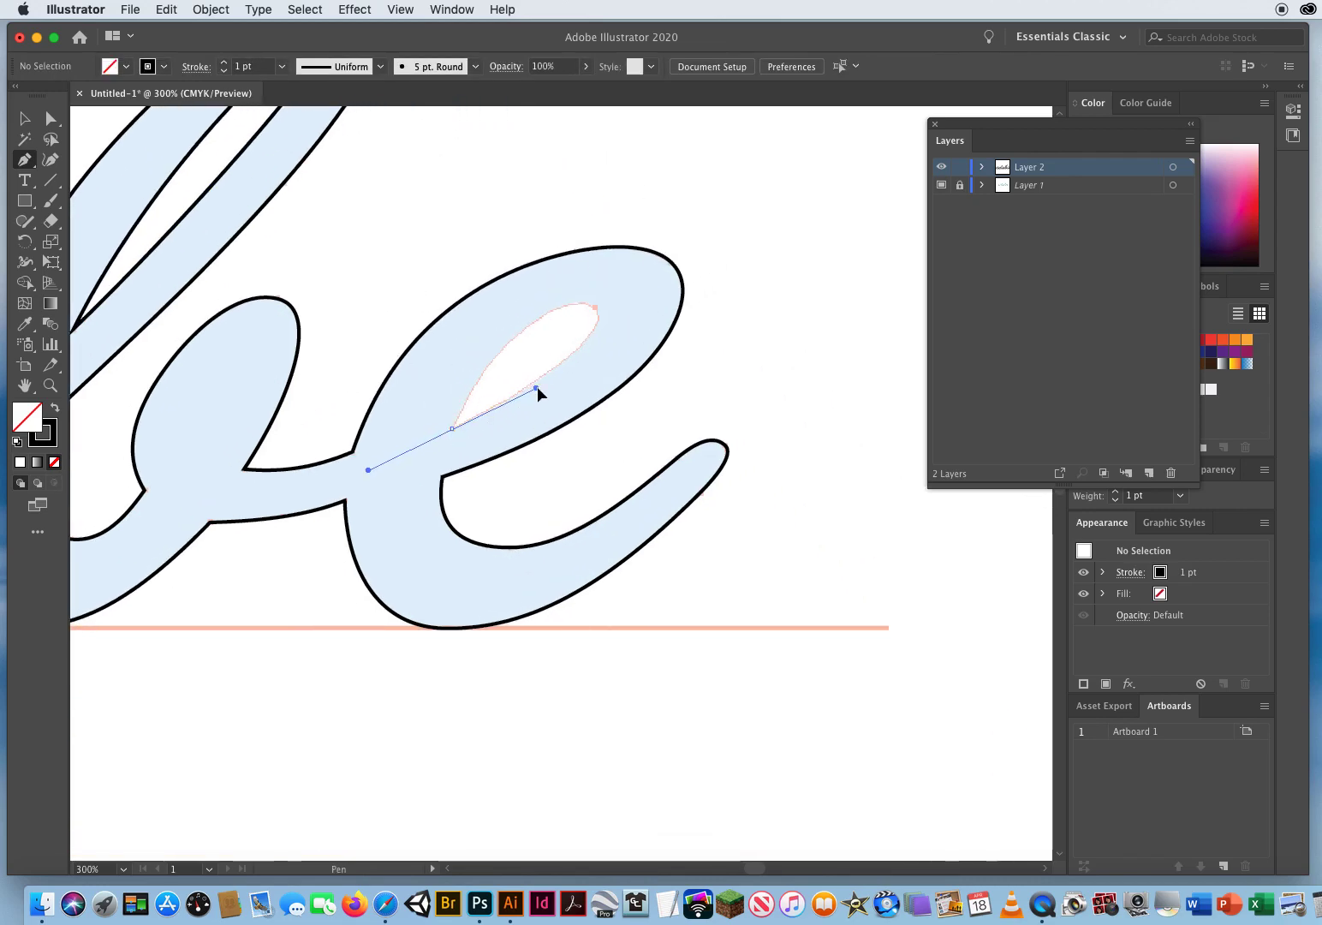
drag(537, 386, 543, 384)
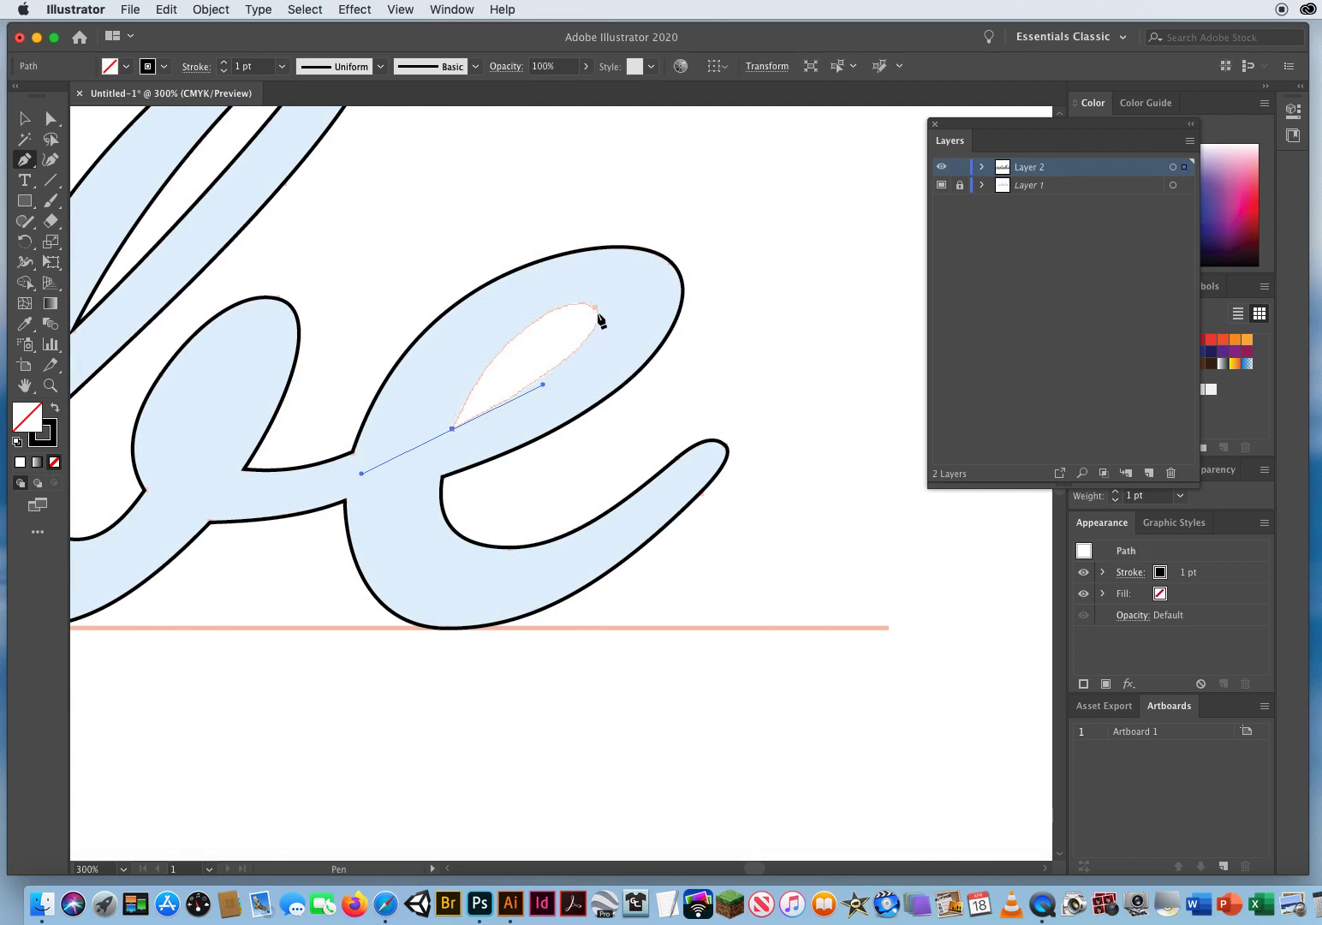
drag(596, 308, 575, 287)
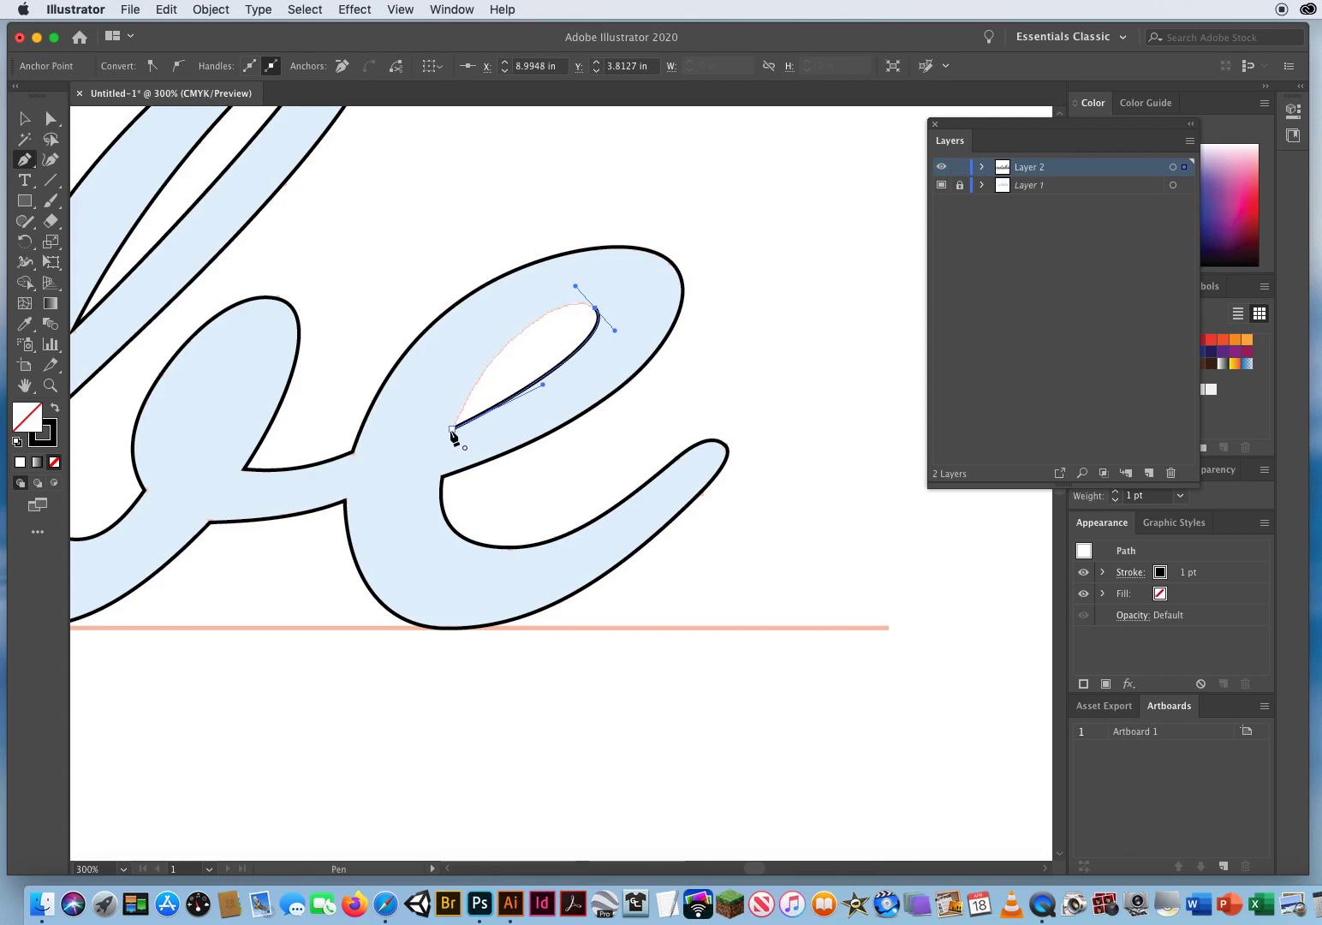
drag(451, 429, 409, 529)
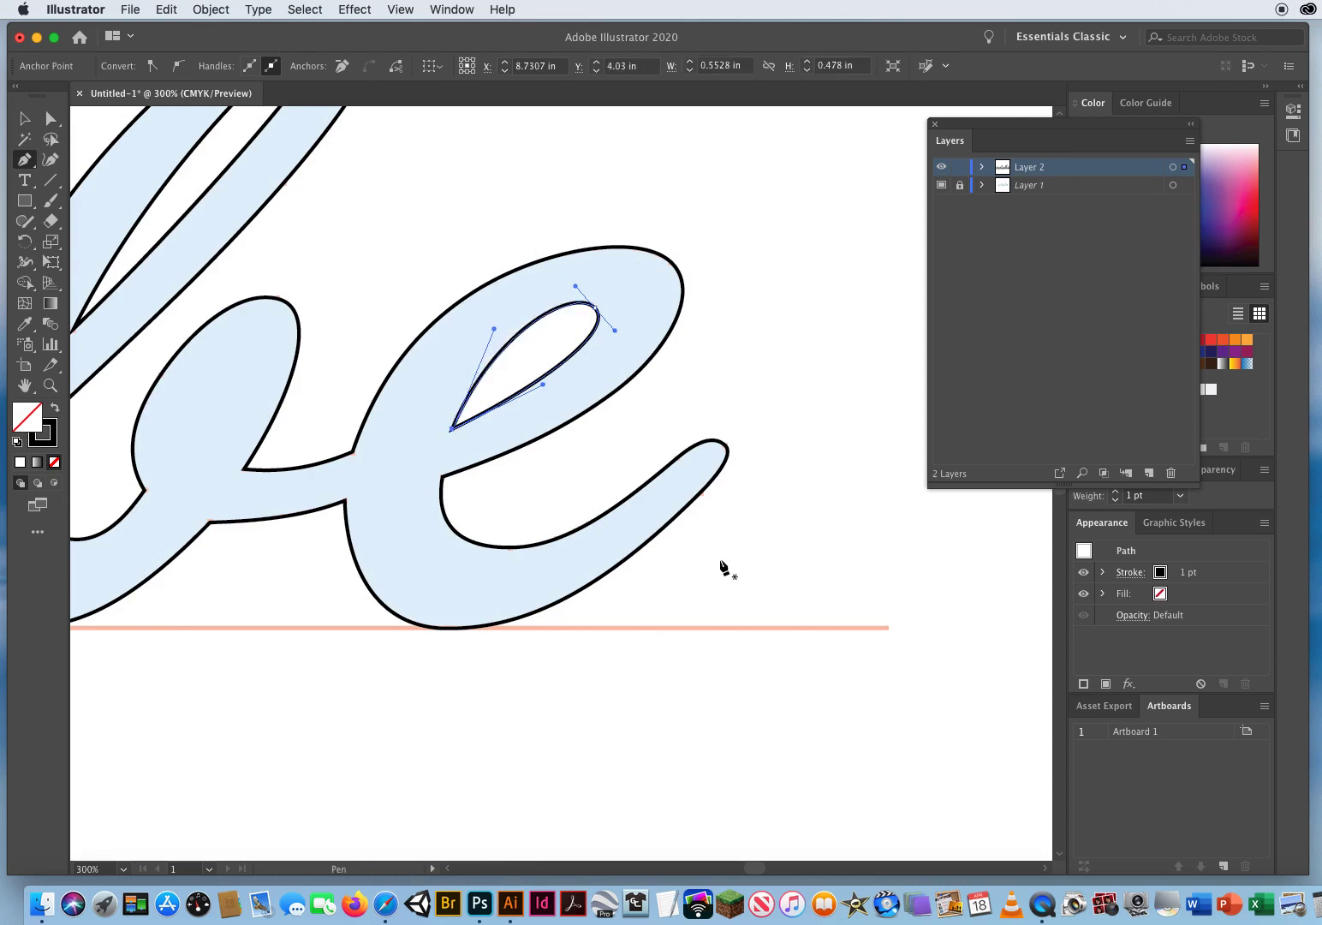
super+click(431, 229)
- Switch to the Selection tool and move the Layers panel clear of the Color and Swatches panels
click(50, 385)
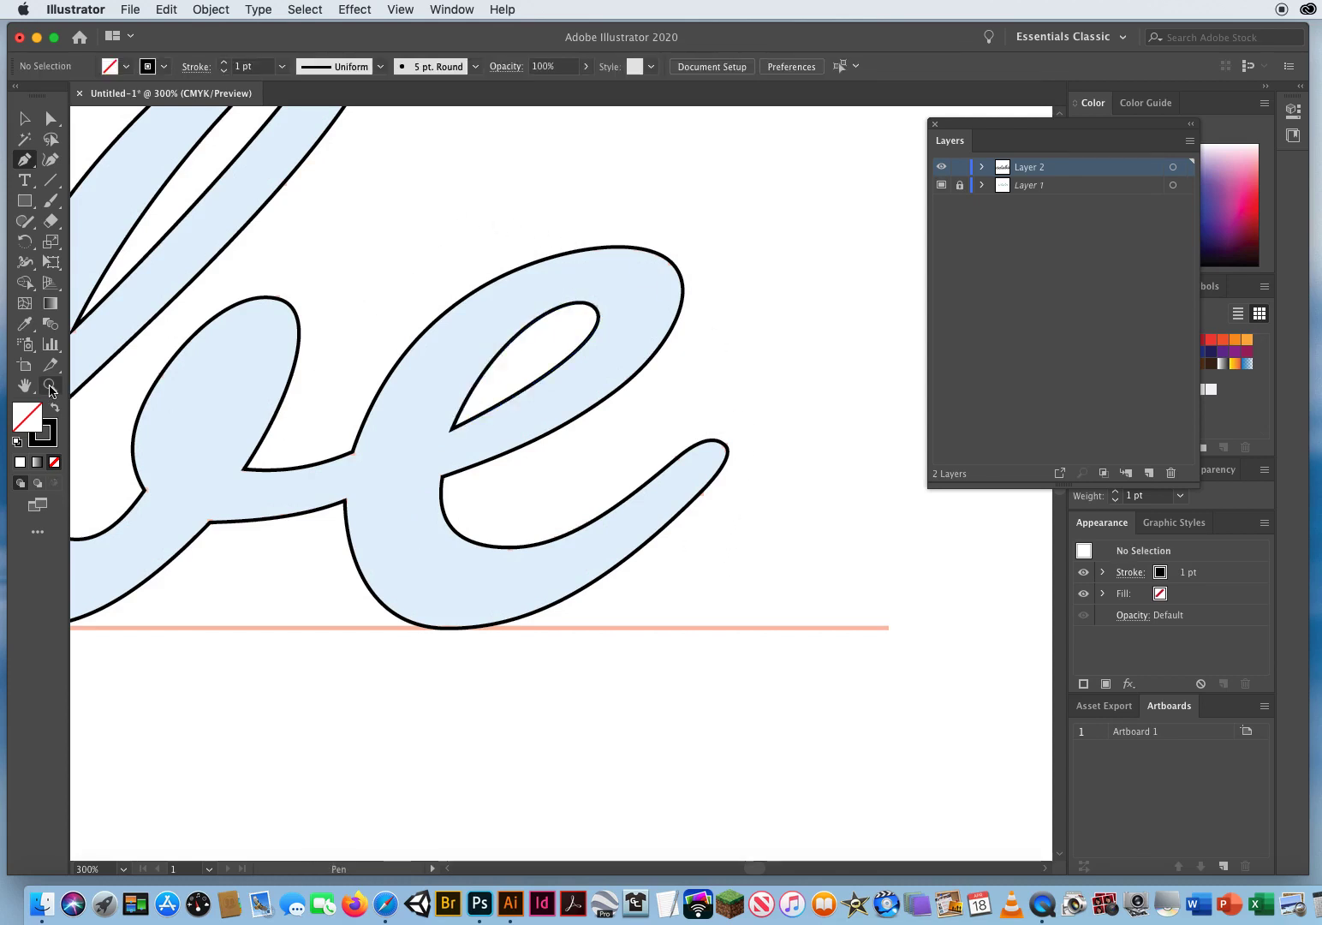
alt+click(412, 438)
alt+click(466, 479)
alt+click(523, 494)
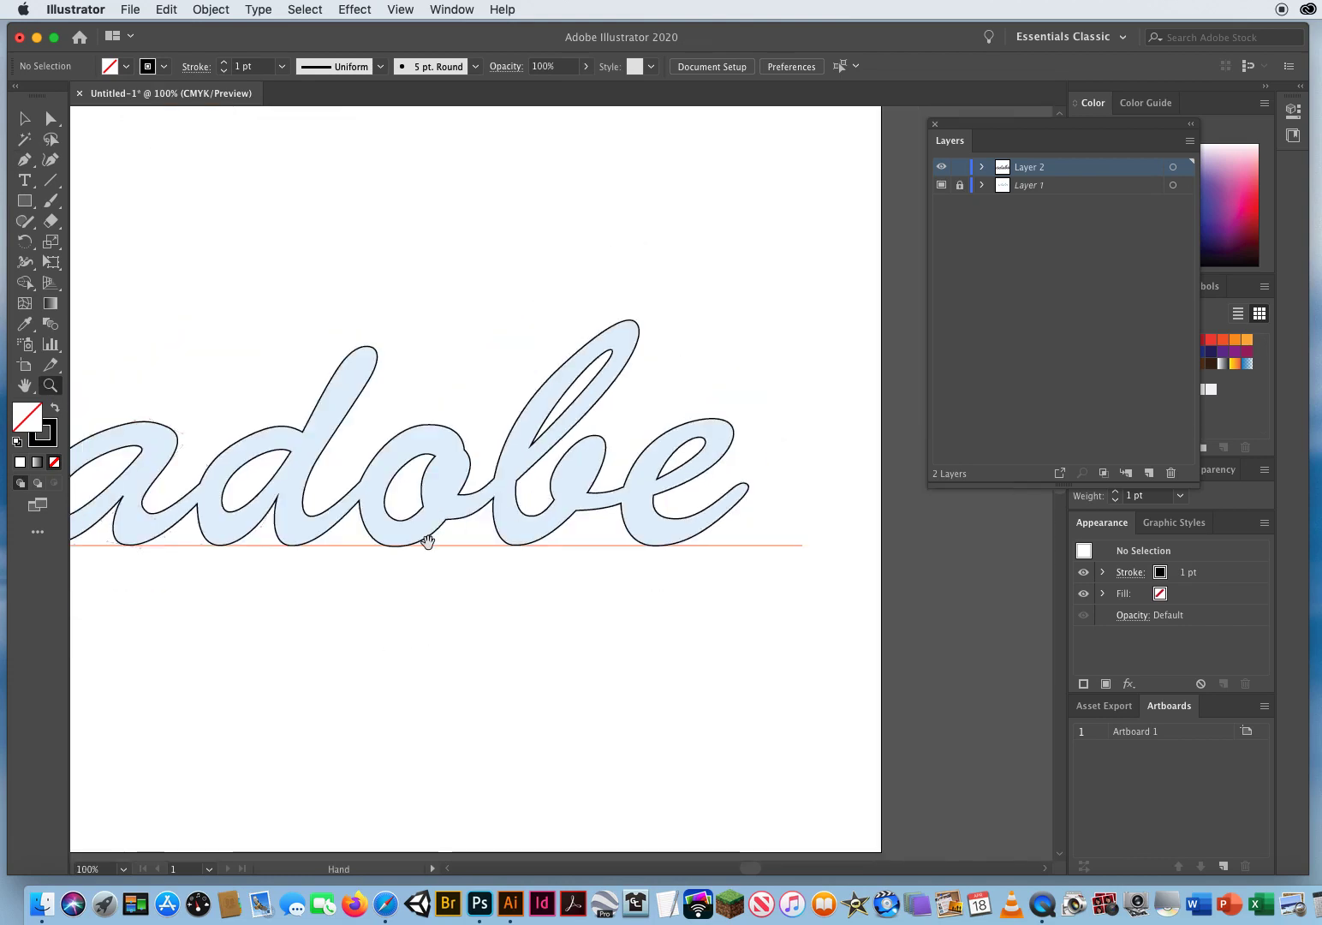
drag(428, 547, 560, 531)
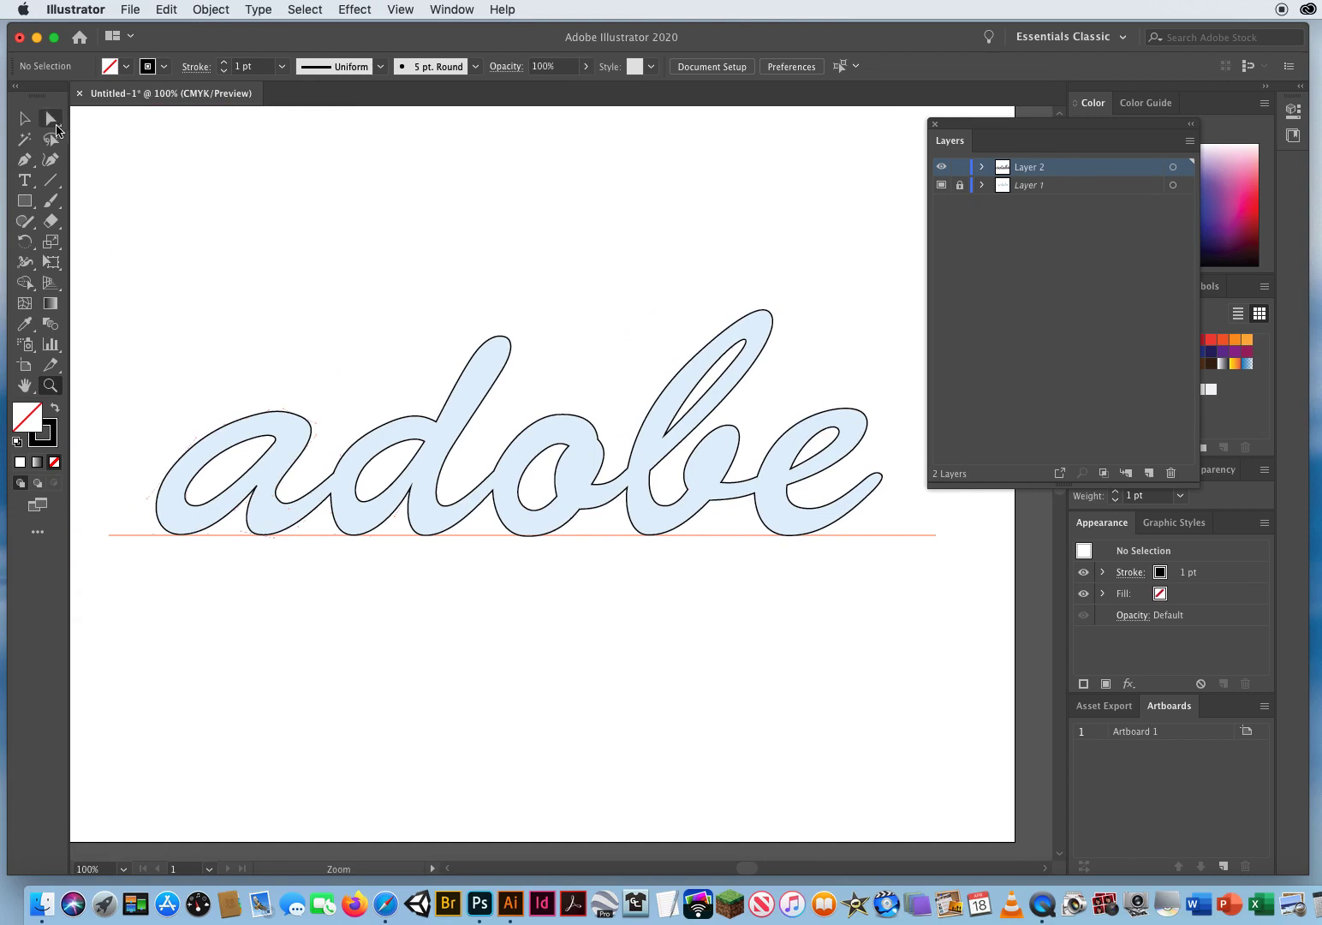
click(32, 121)
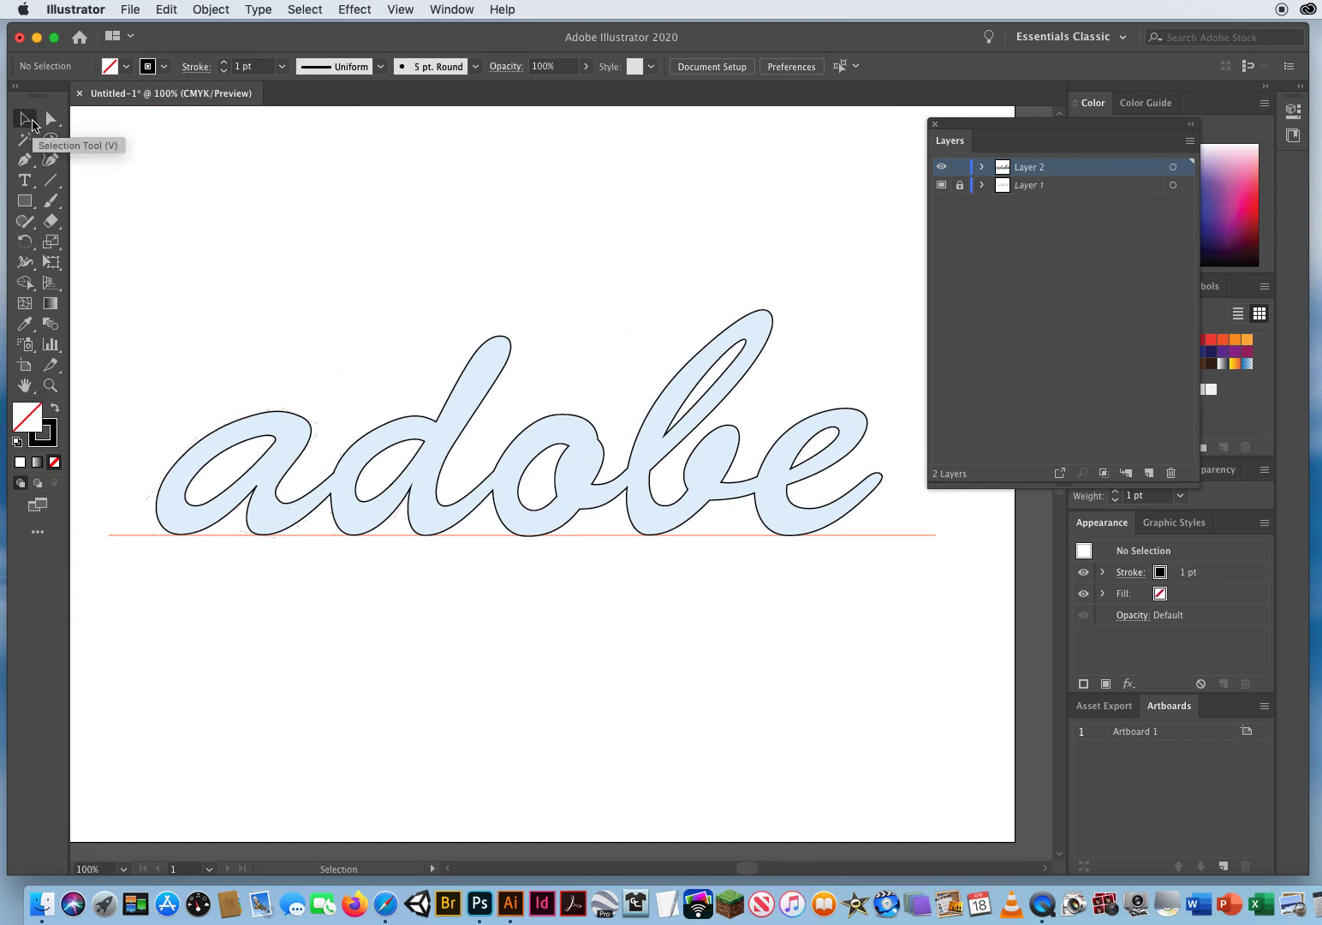
drag(972, 125, 944, 523)
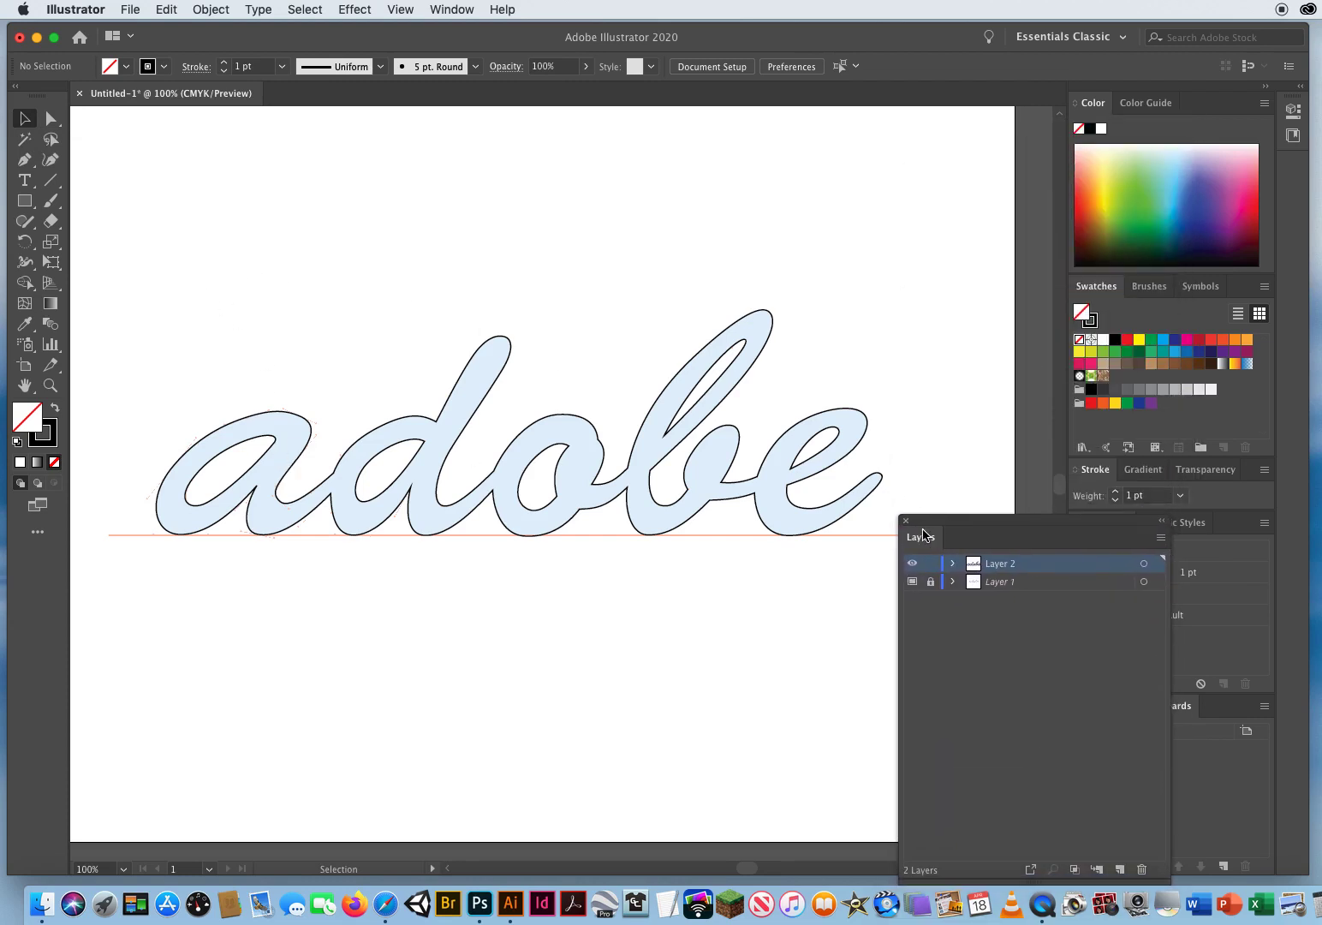
drag(945, 523, 973, 512)
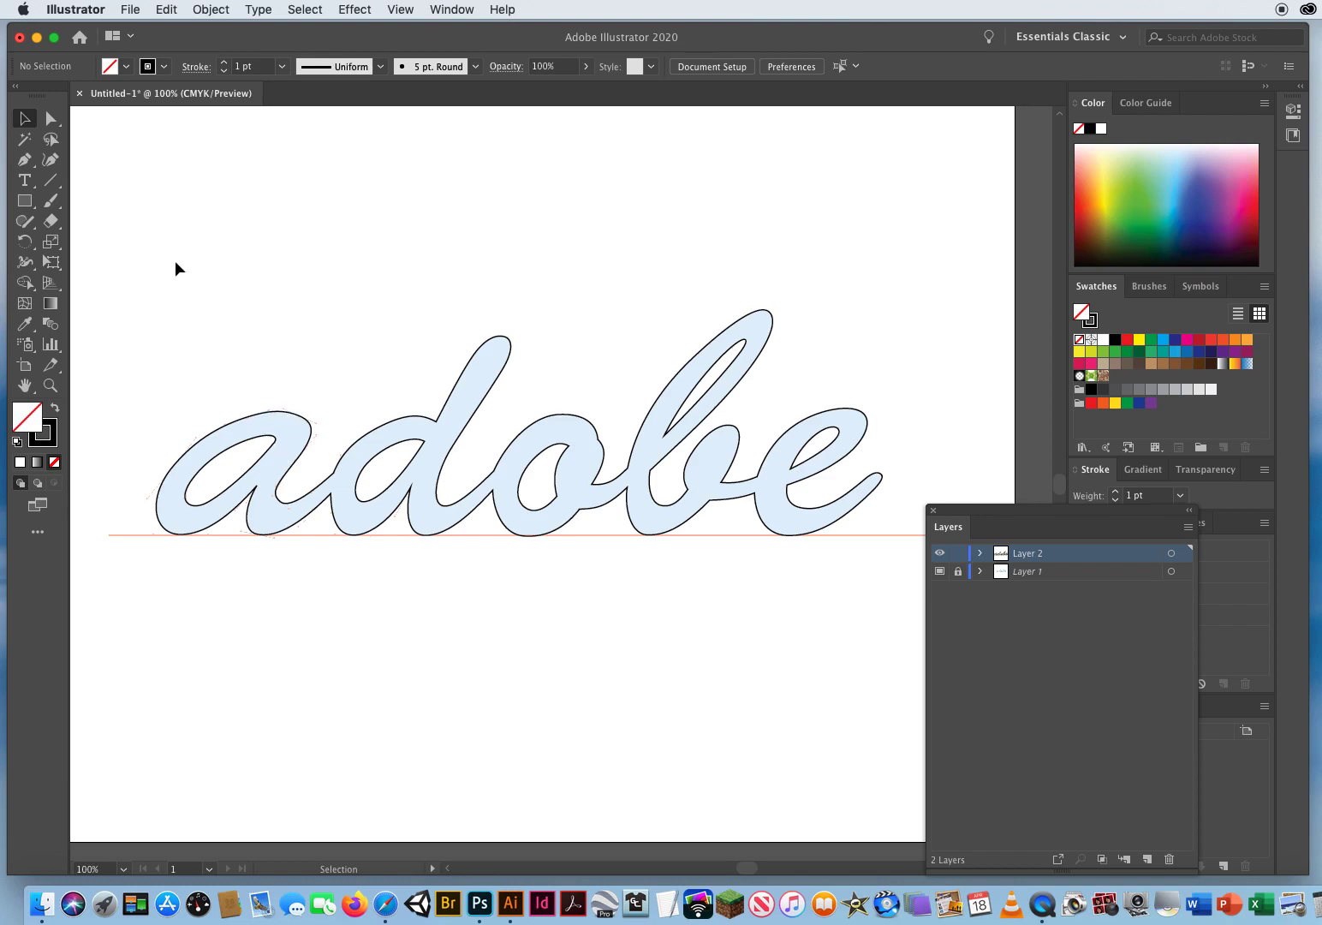
- Select all the traced lettering and counter paths, fill them with red, and deselect them
drag(176, 262, 892, 629)
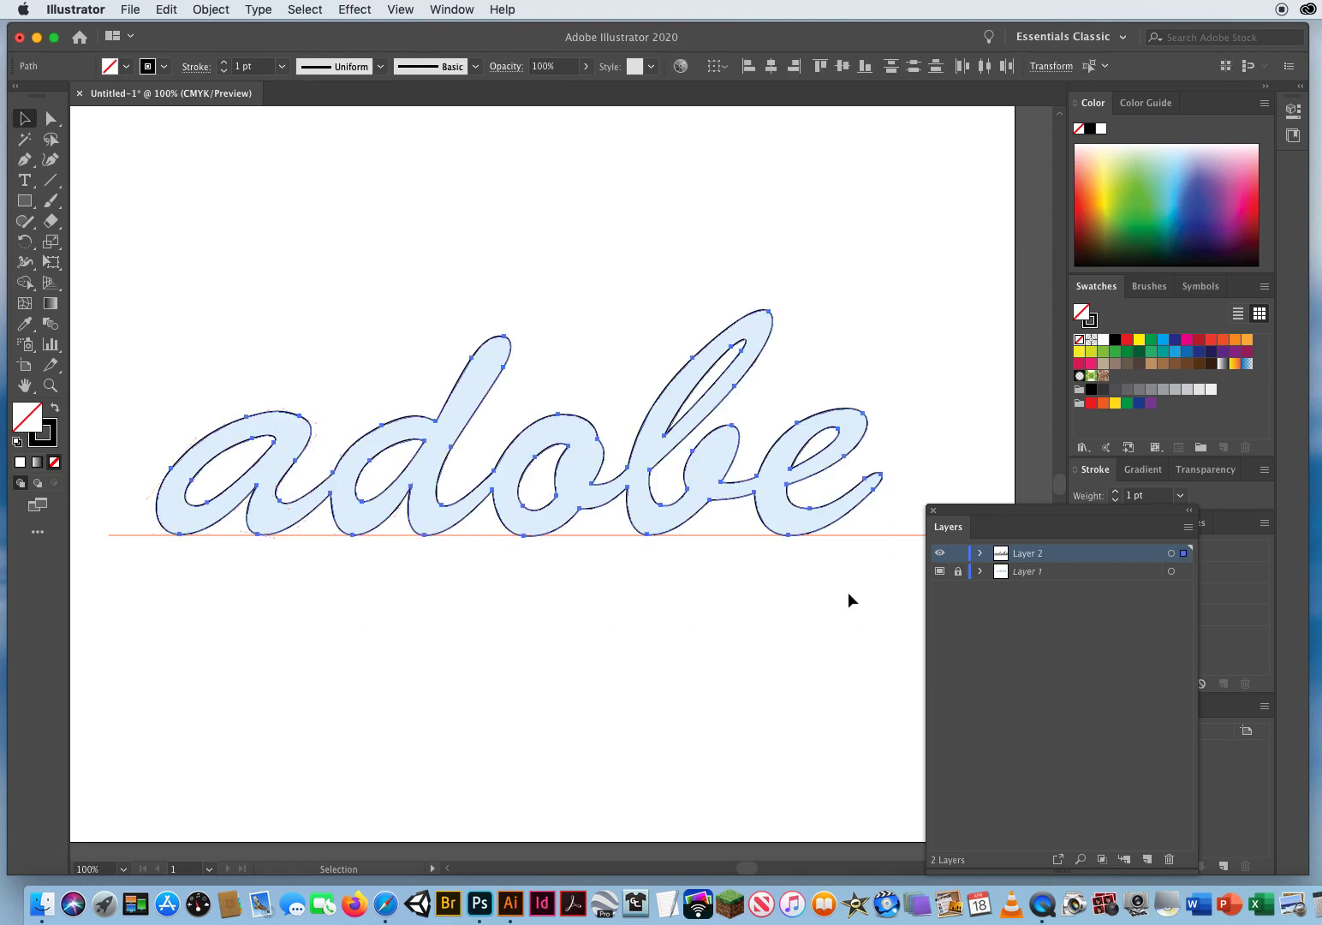
click(1127, 340)
click(505, 611)
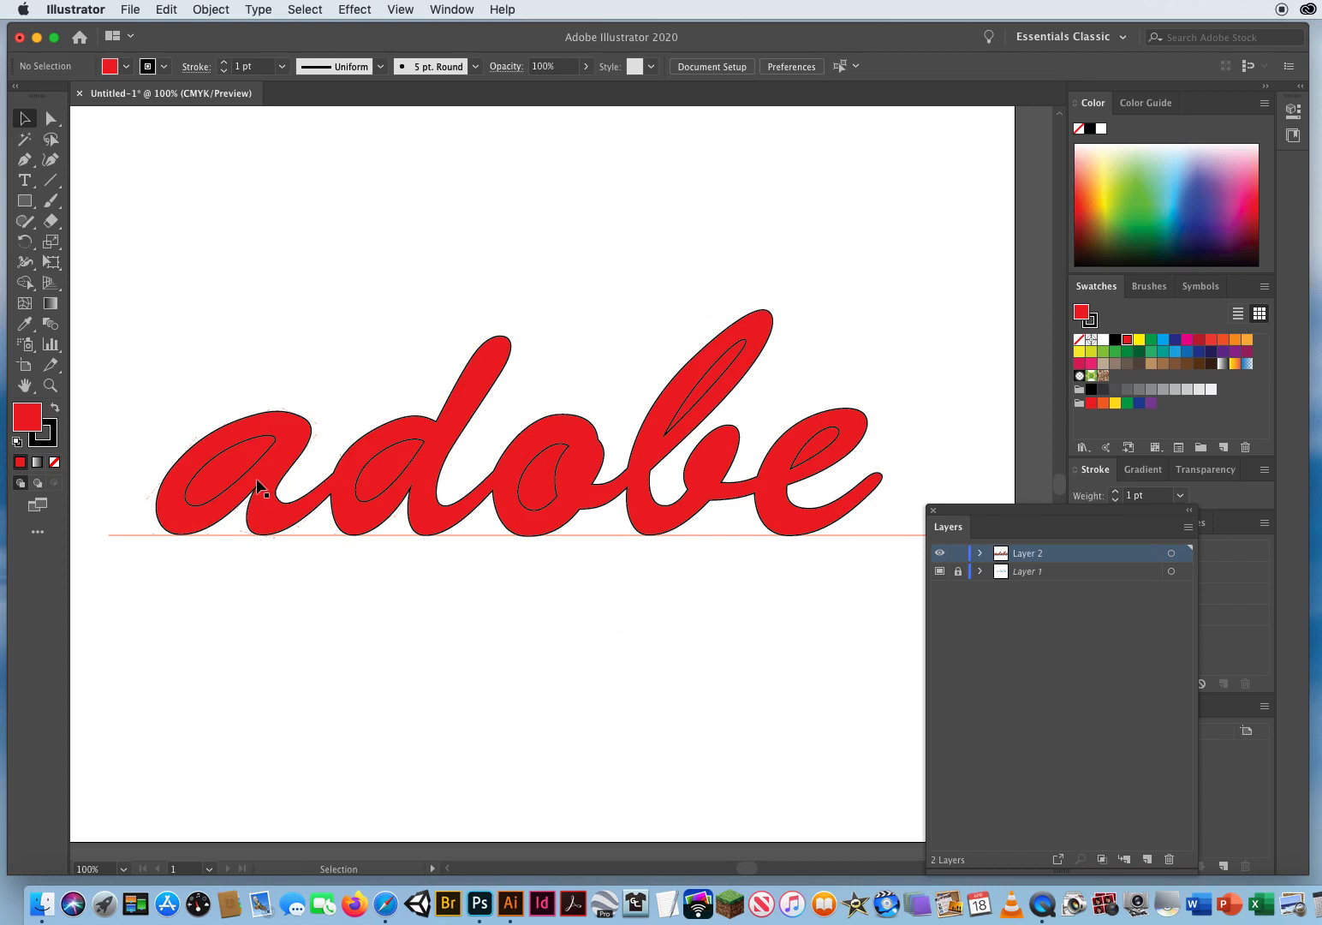
- Move the counters of the a and d above the lettering as separate shapes, and undo both moves
drag(236, 467, 266, 315)
drag(398, 472, 402, 337)
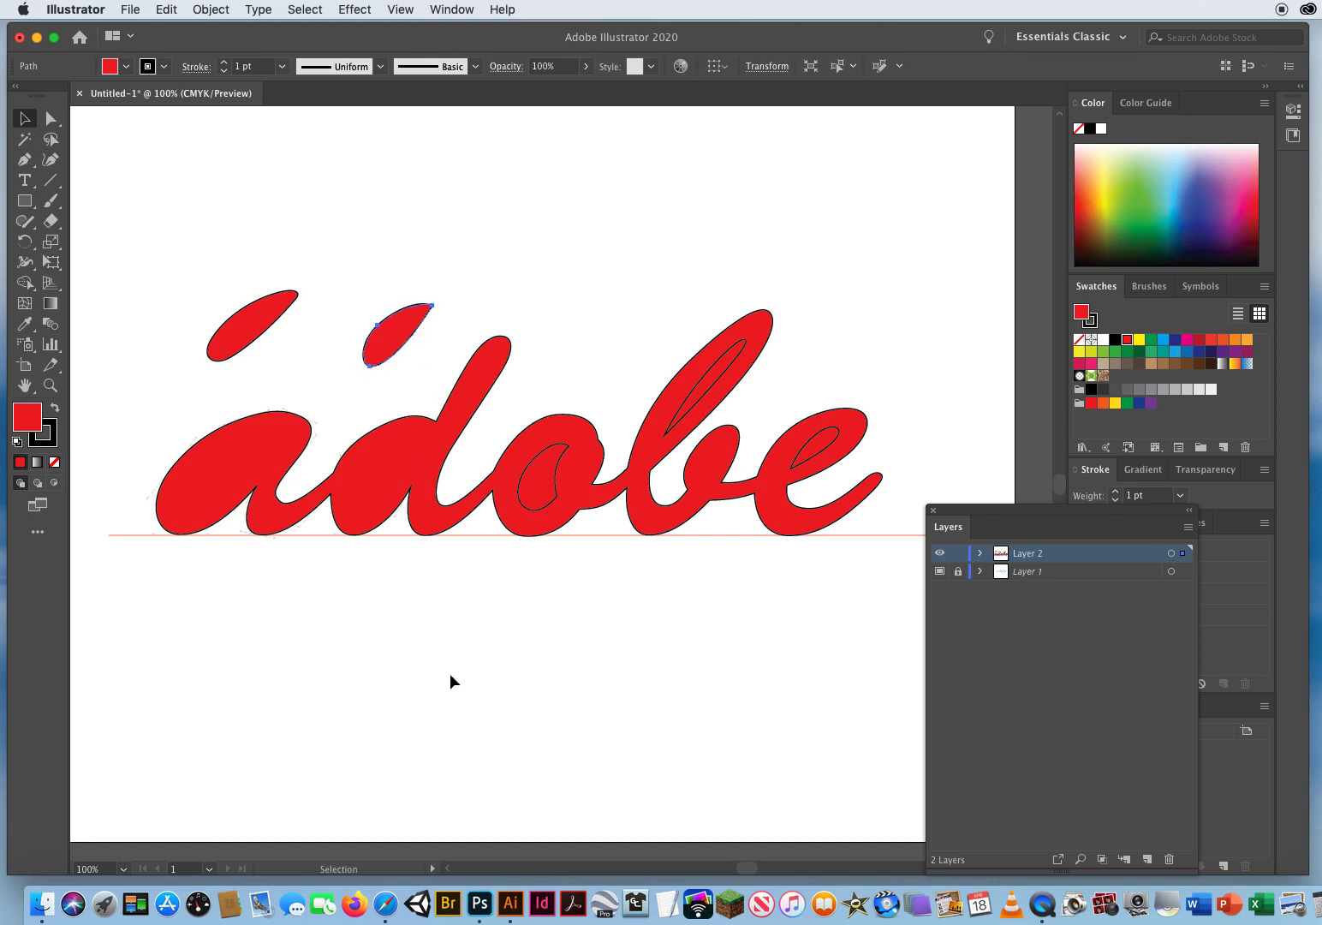
click(167, 10)
click(172, 25)
click(167, 10)
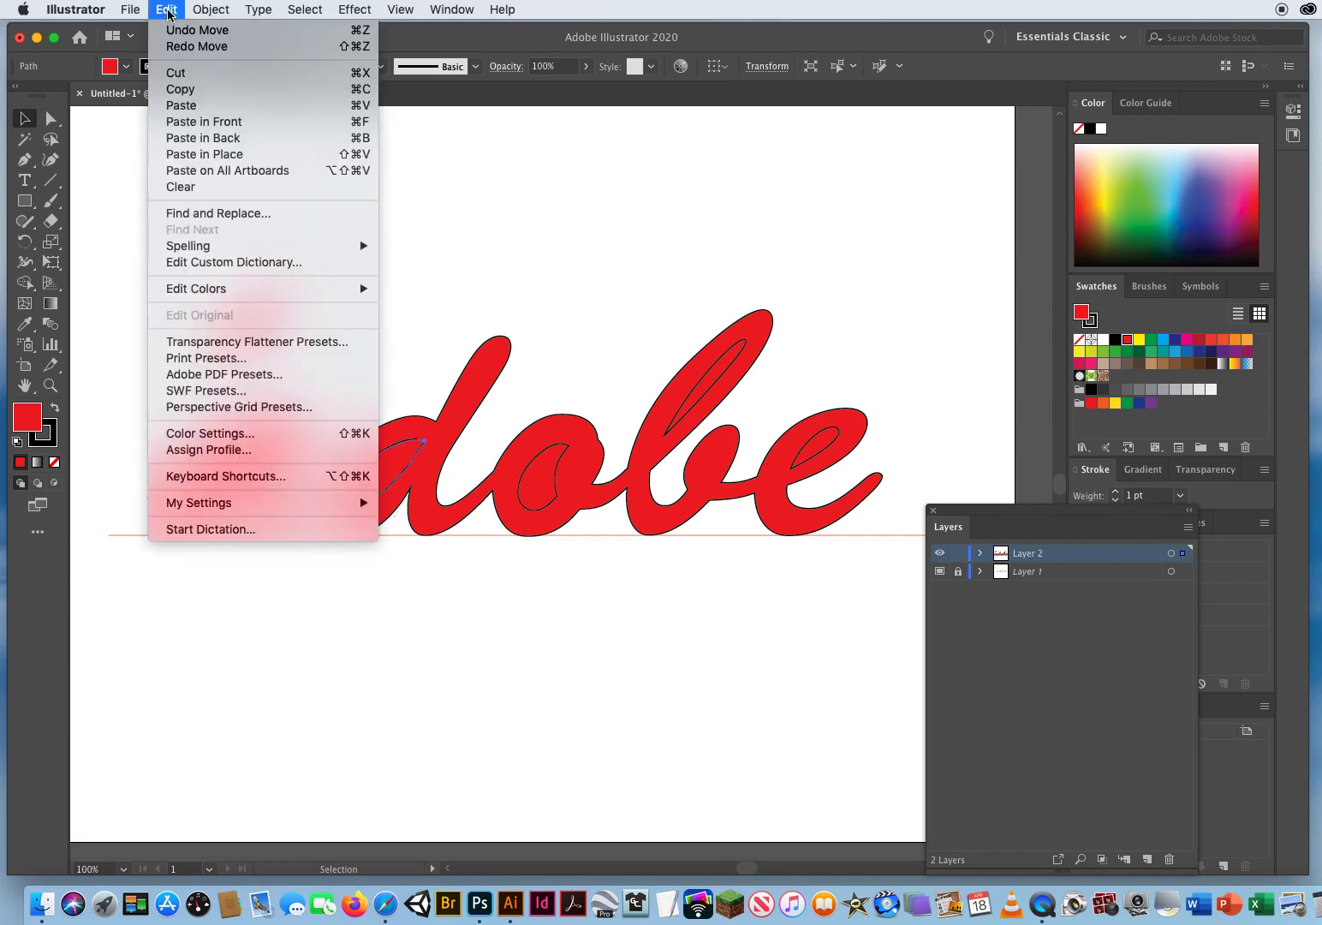
click(172, 25)
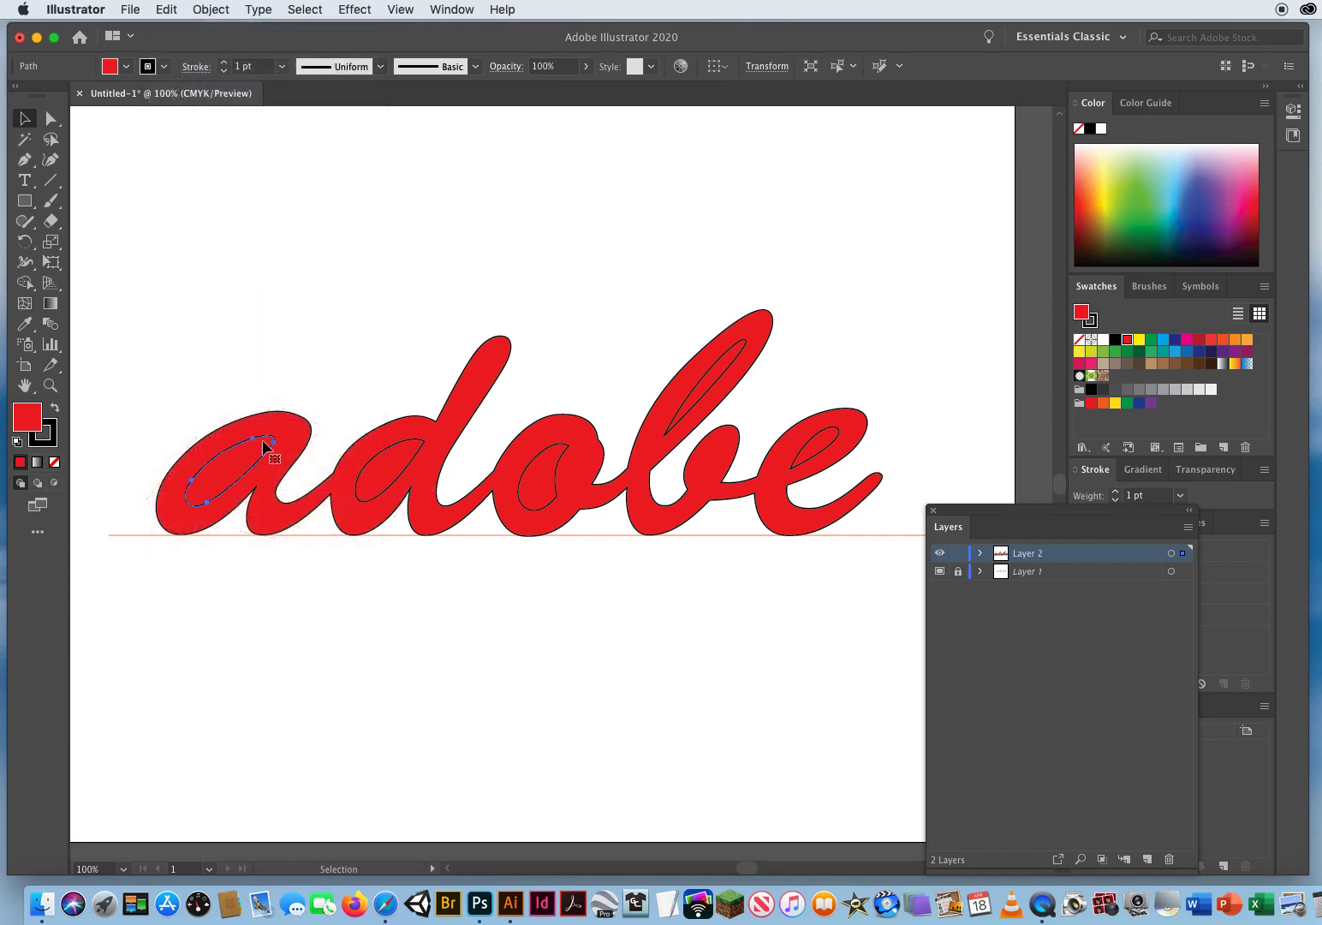
- Select the counters of all five letters together, fill them with white, and deselect them
shift+click(384, 469)
shift+click(545, 479)
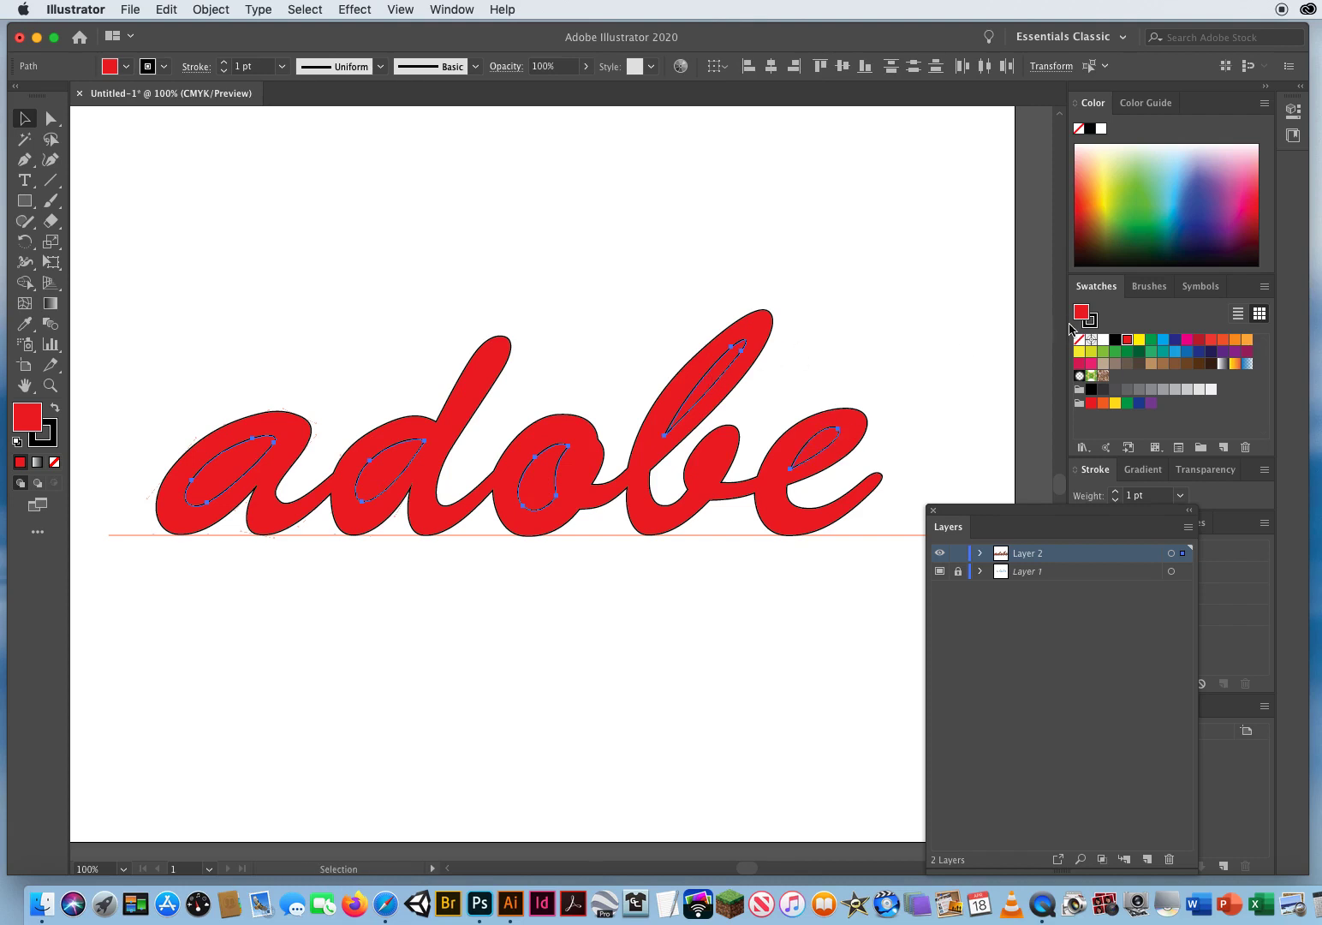
click(1102, 340)
click(601, 281)
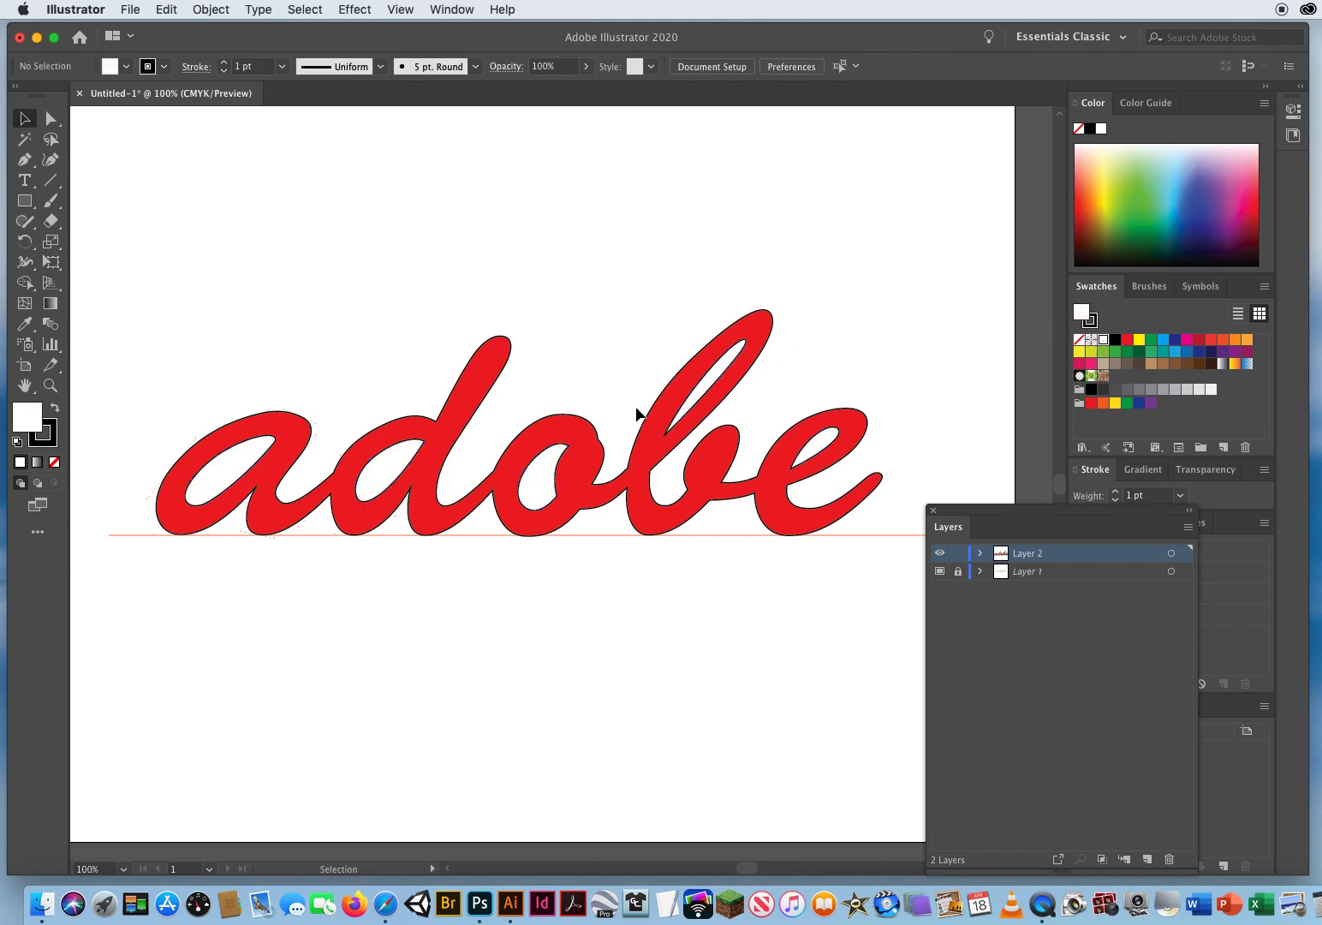
- Add a new layer directly above the locked Layer 1 and below the lettering's Layer 2
click(51, 385)
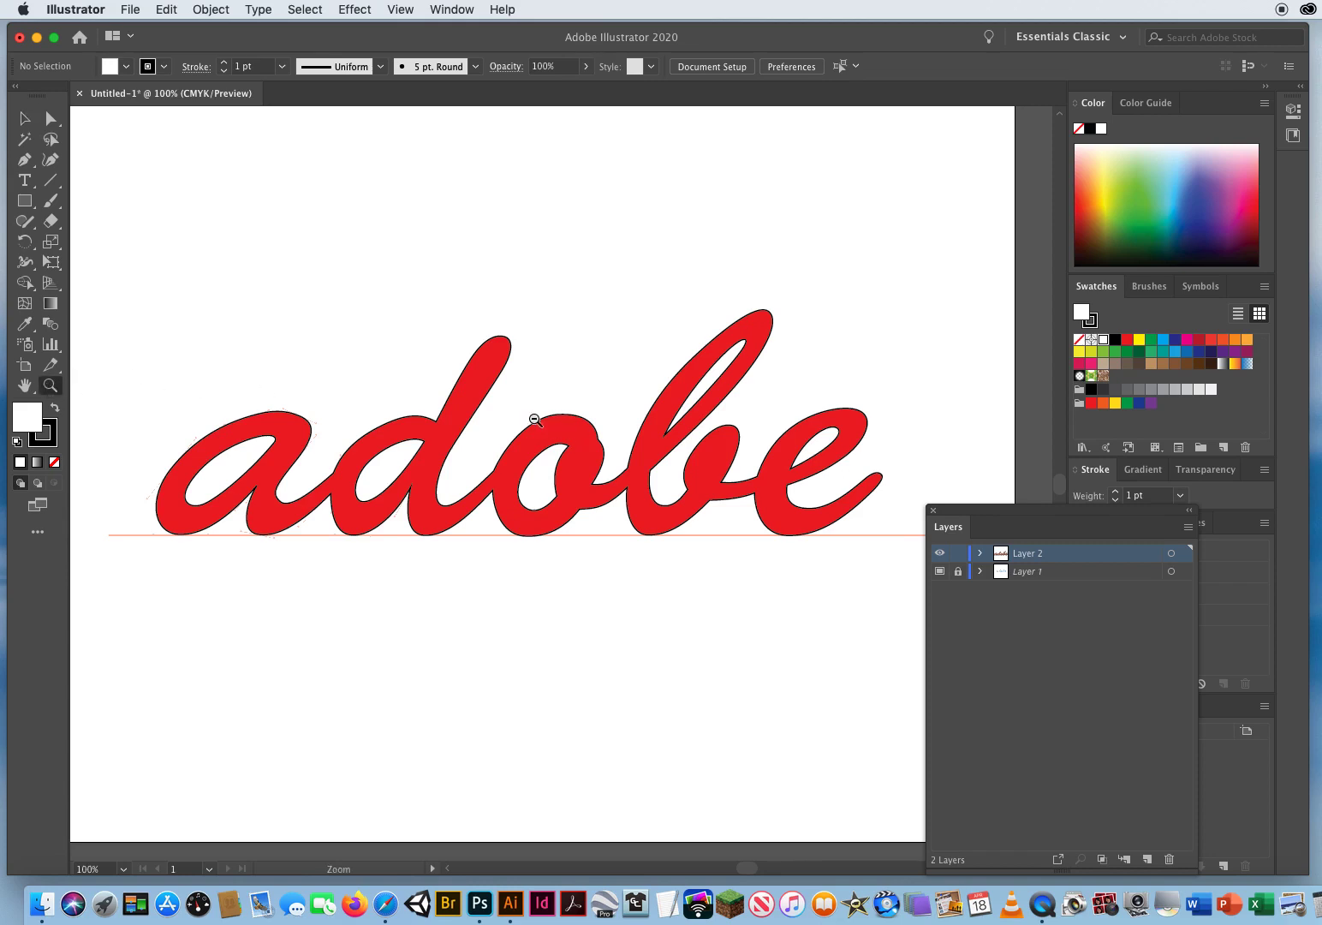
alt+click(531, 418)
scroll(548, 428, down, 5)
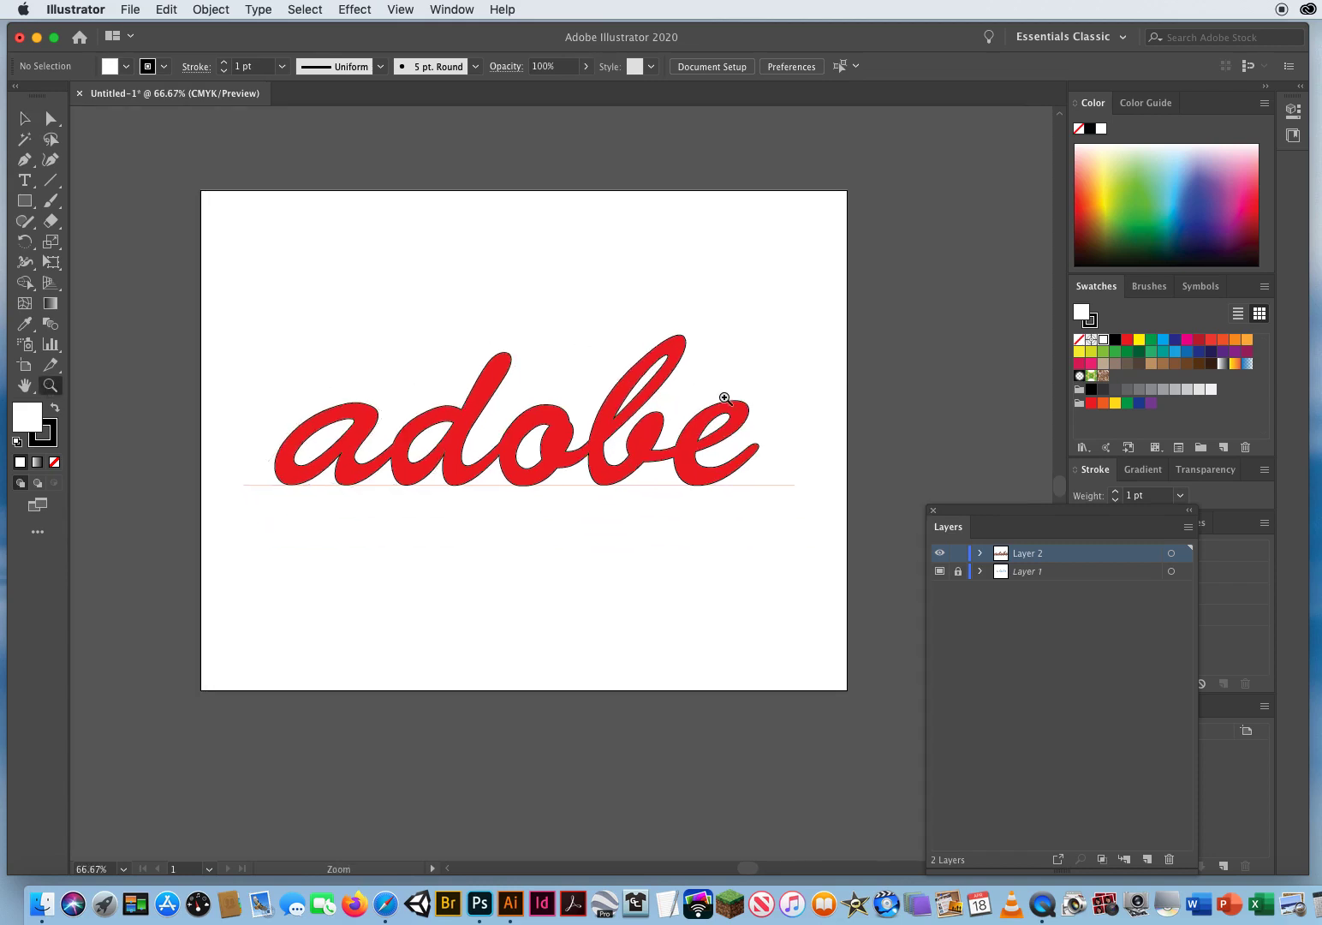
click(25, 118)
drag(956, 514, 916, 306)
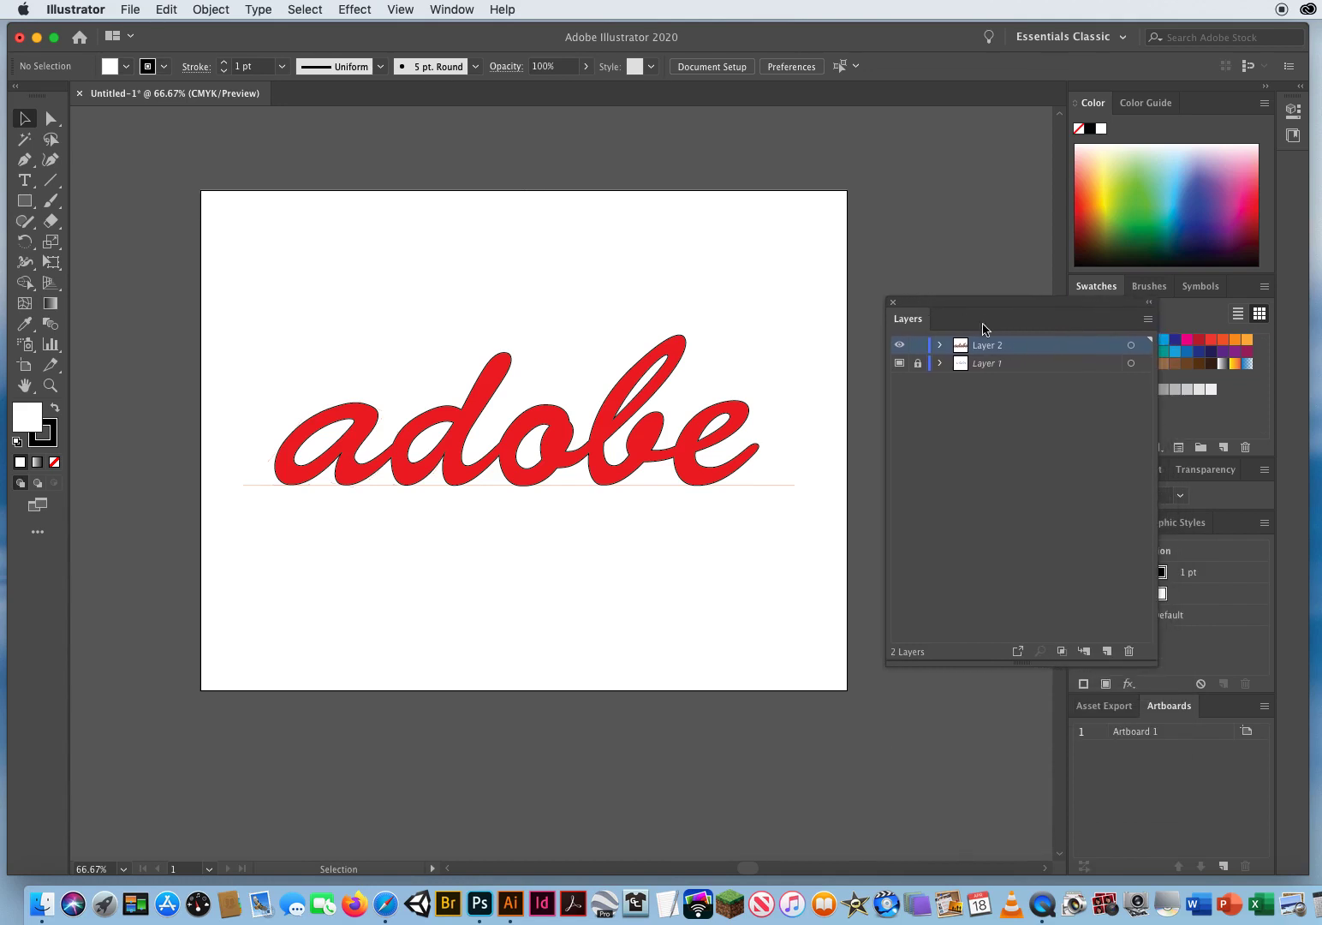
click(1017, 370)
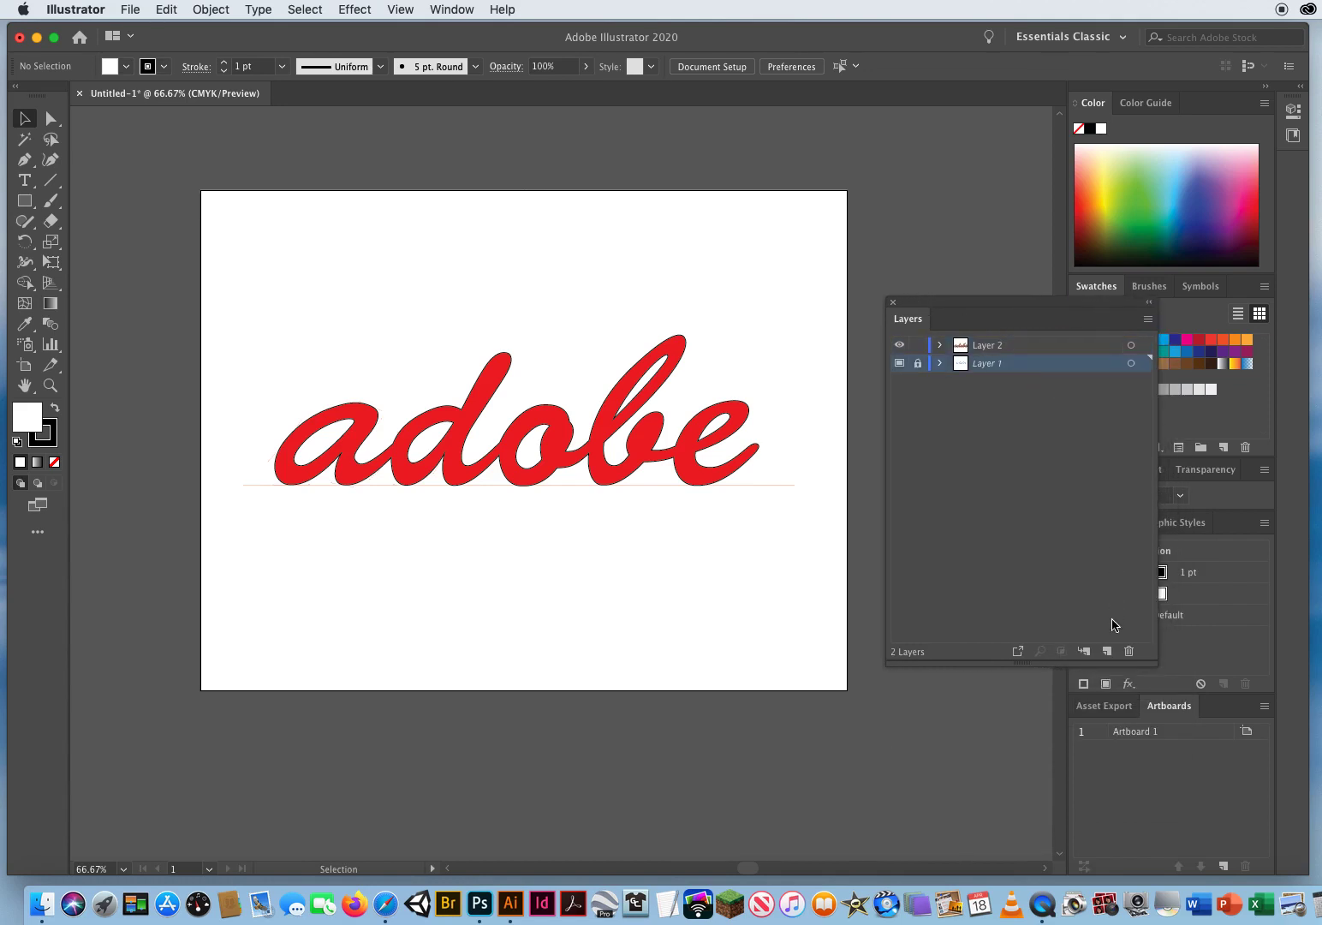
click(1106, 653)
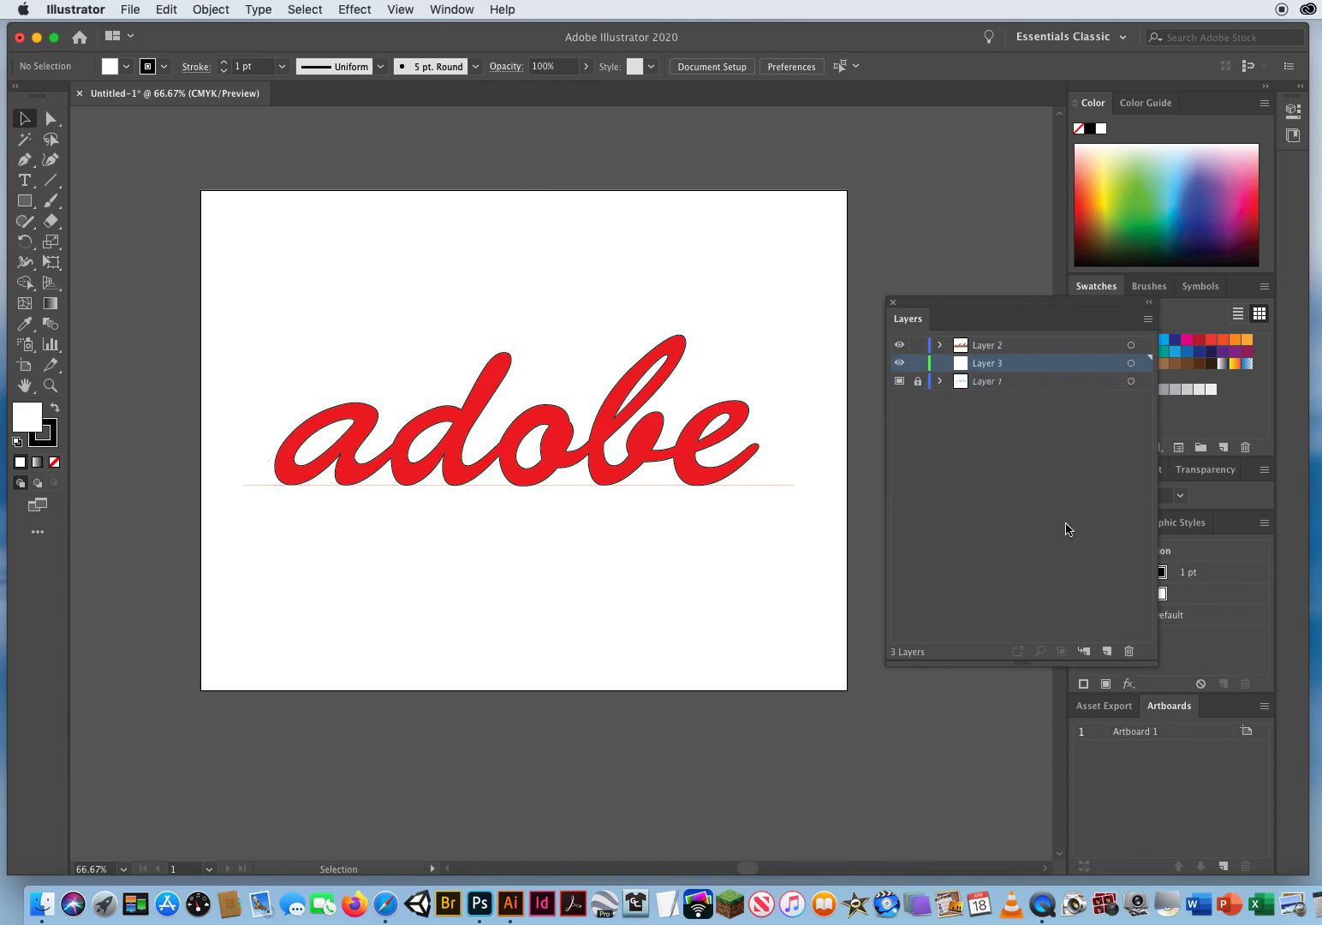
- Draw a large rectangle around the whole word on Layer 3 and fill it with medium blue
drag(974, 304, 898, 532)
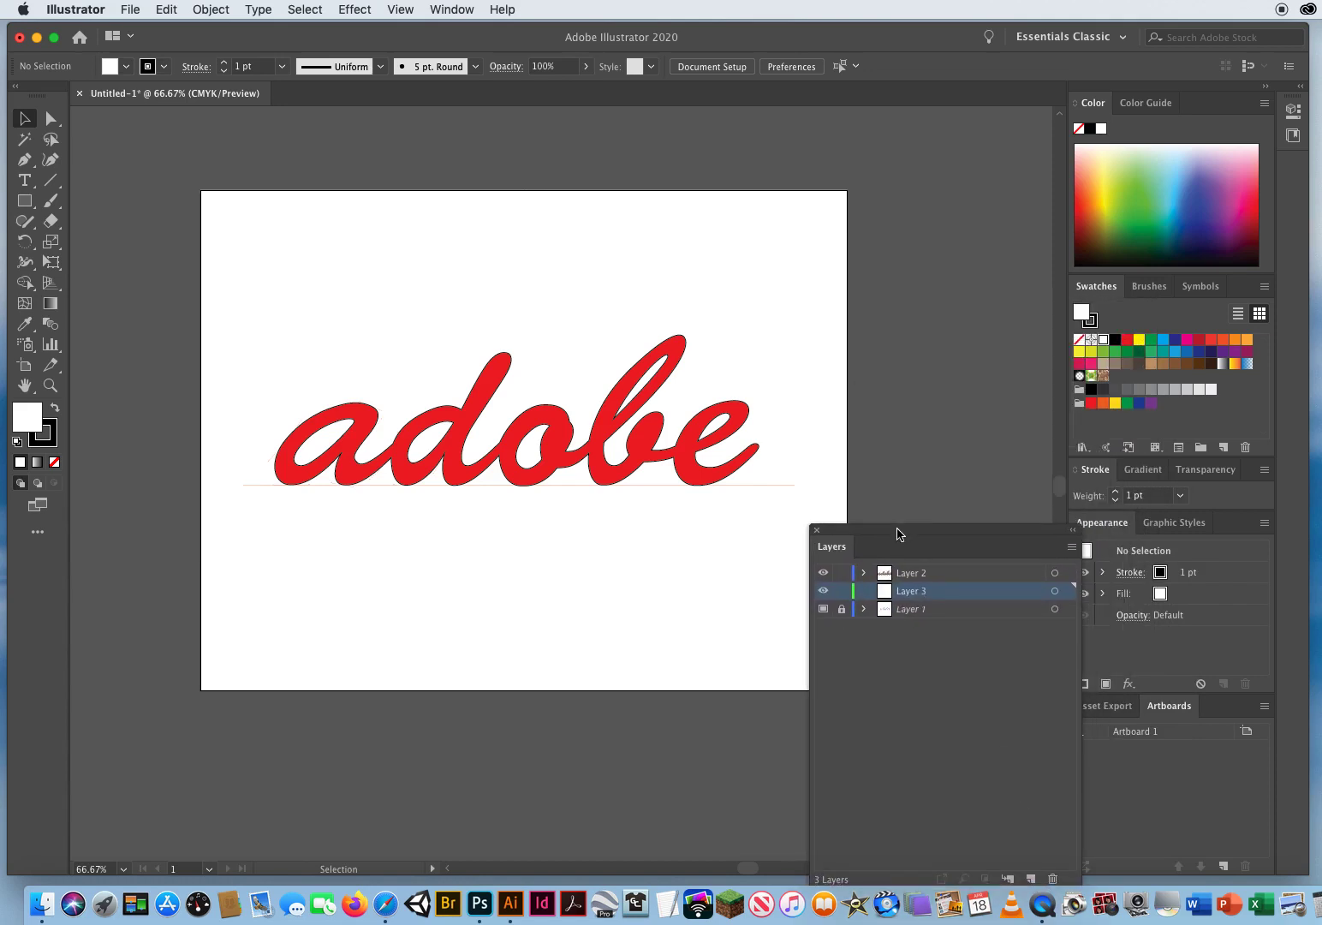
click(25, 200)
mouse_move(226, 254)
mouse_down()
mouse_move(394, 371)
mouse_move(825, 625)
mouse_up()
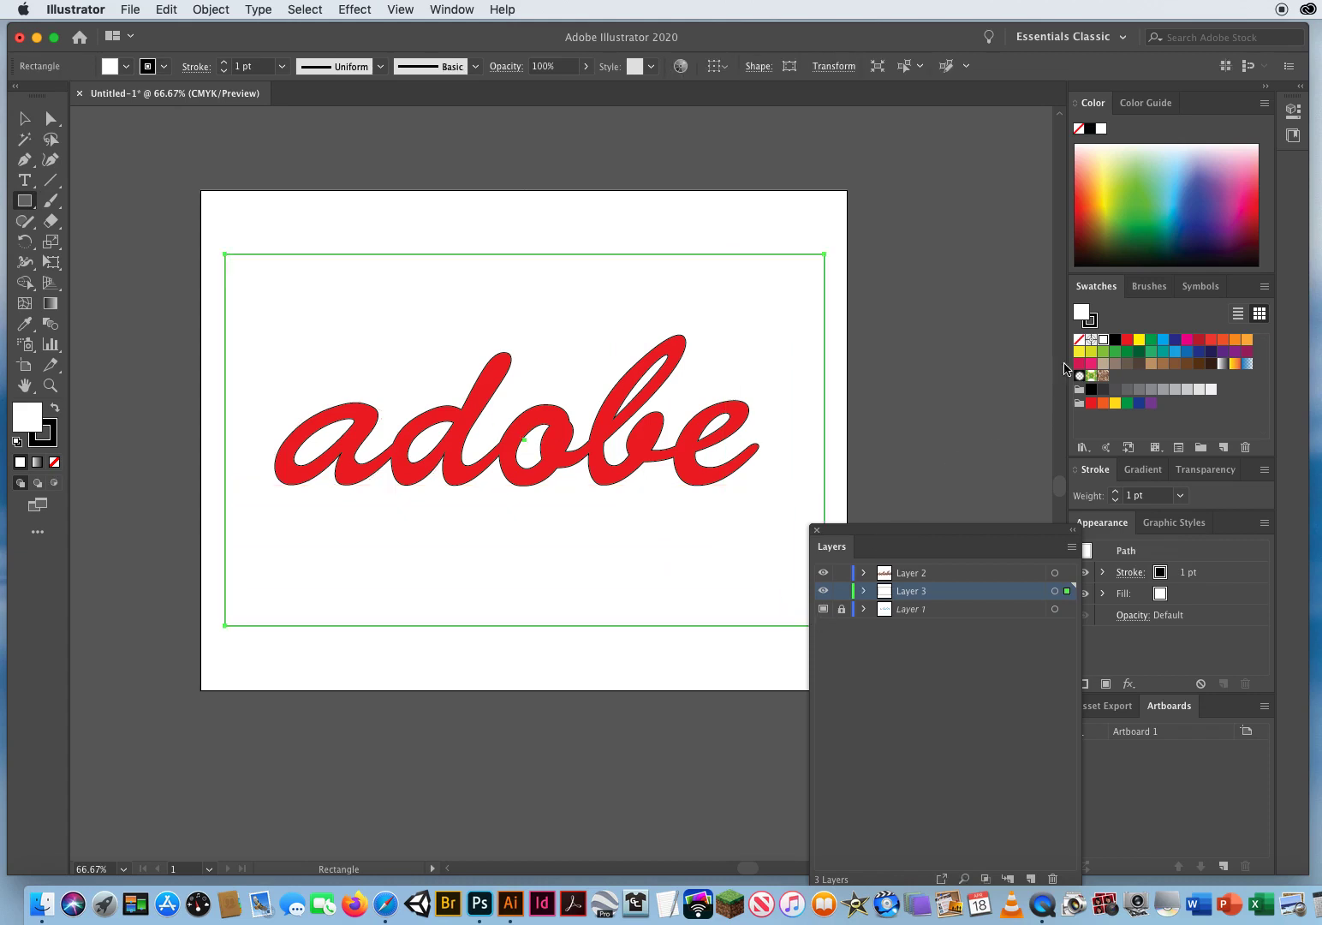
click(1190, 195)
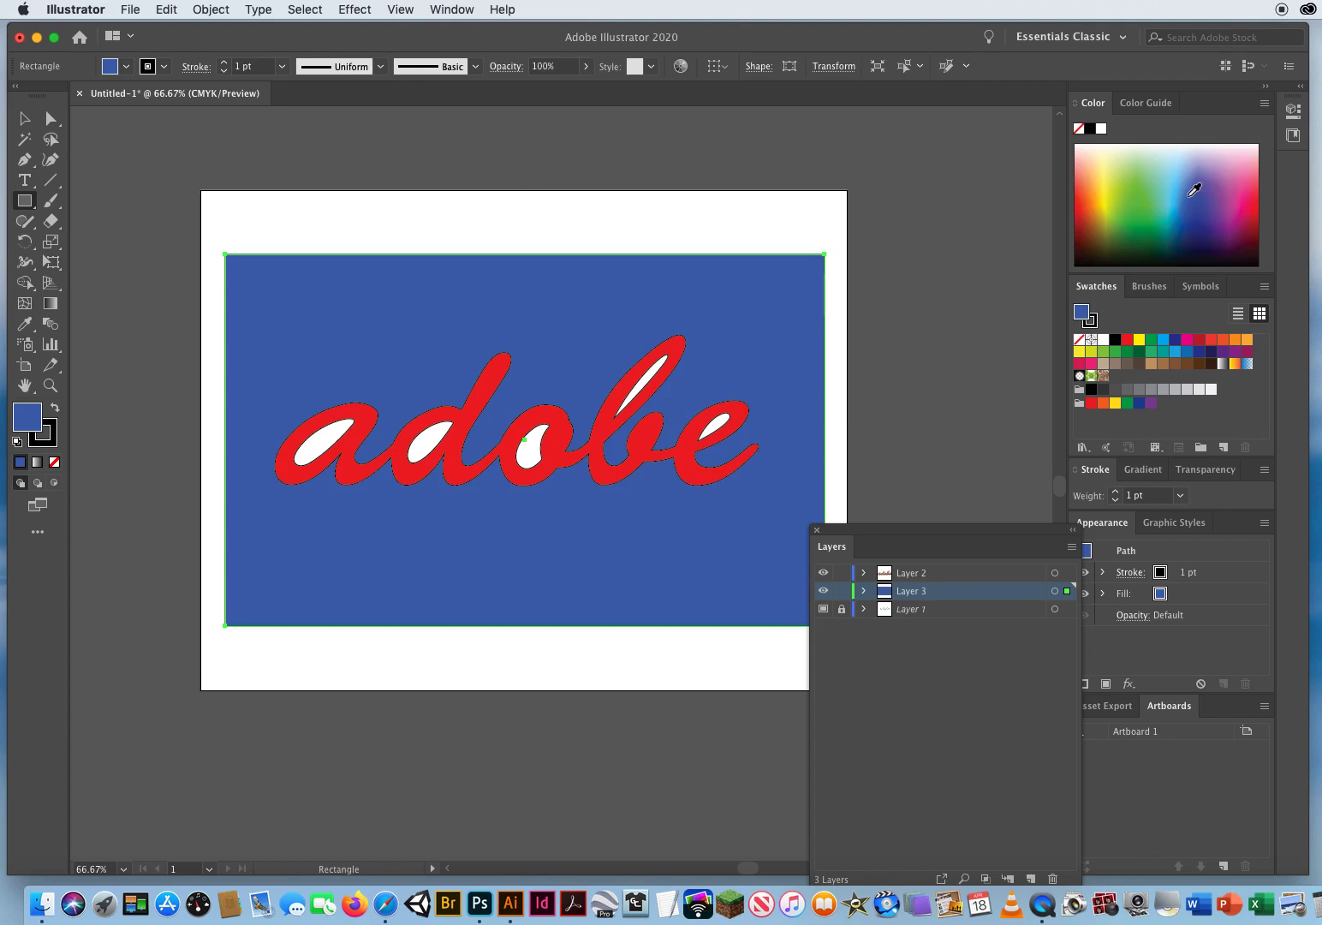
- Hide Layer 3 to view the lettering without its background, and show the layer again
drag(866, 531, 864, 406)
click(822, 462)
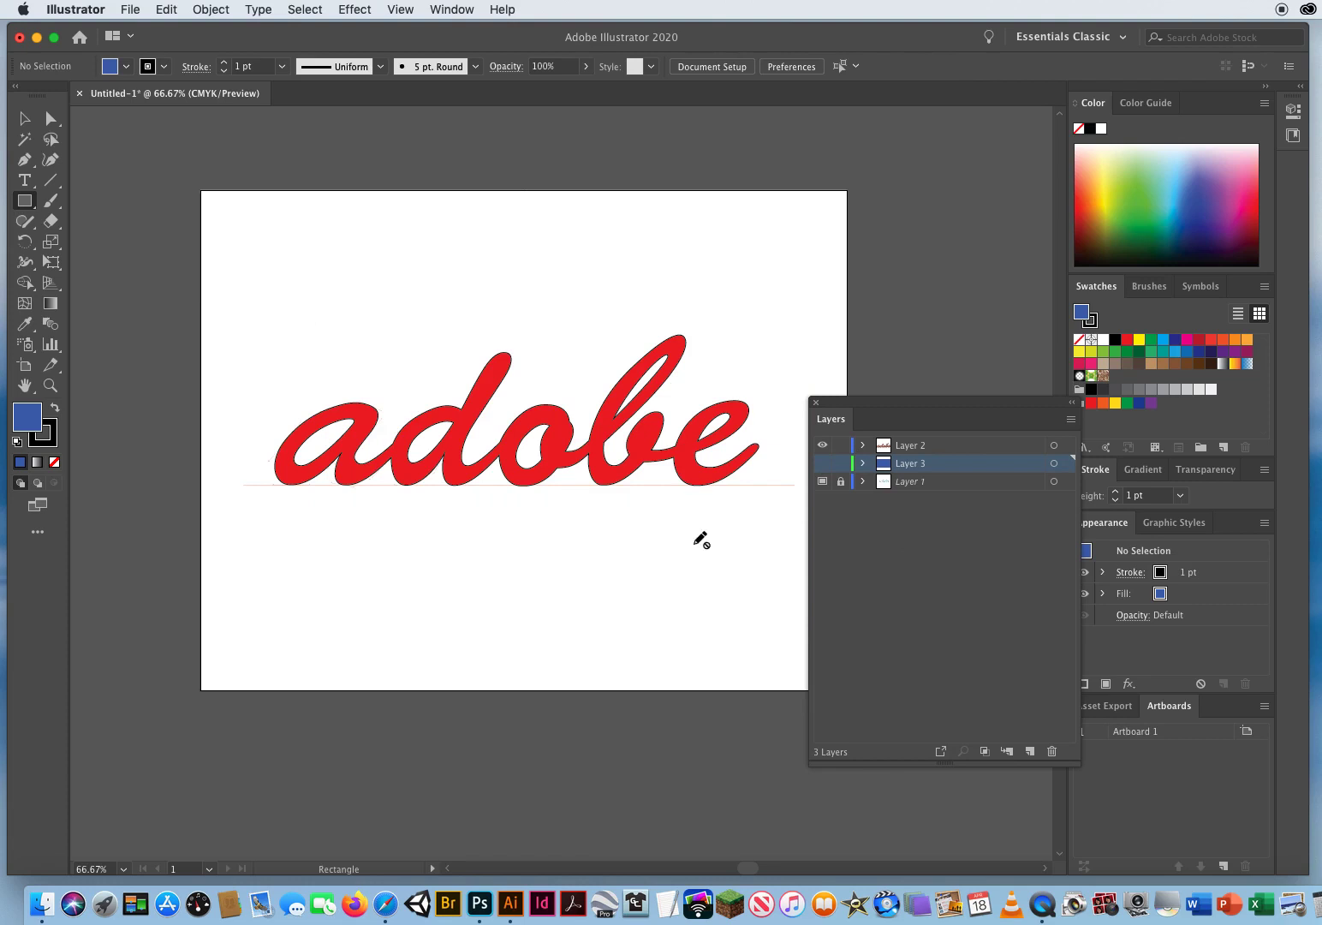
click(824, 463)
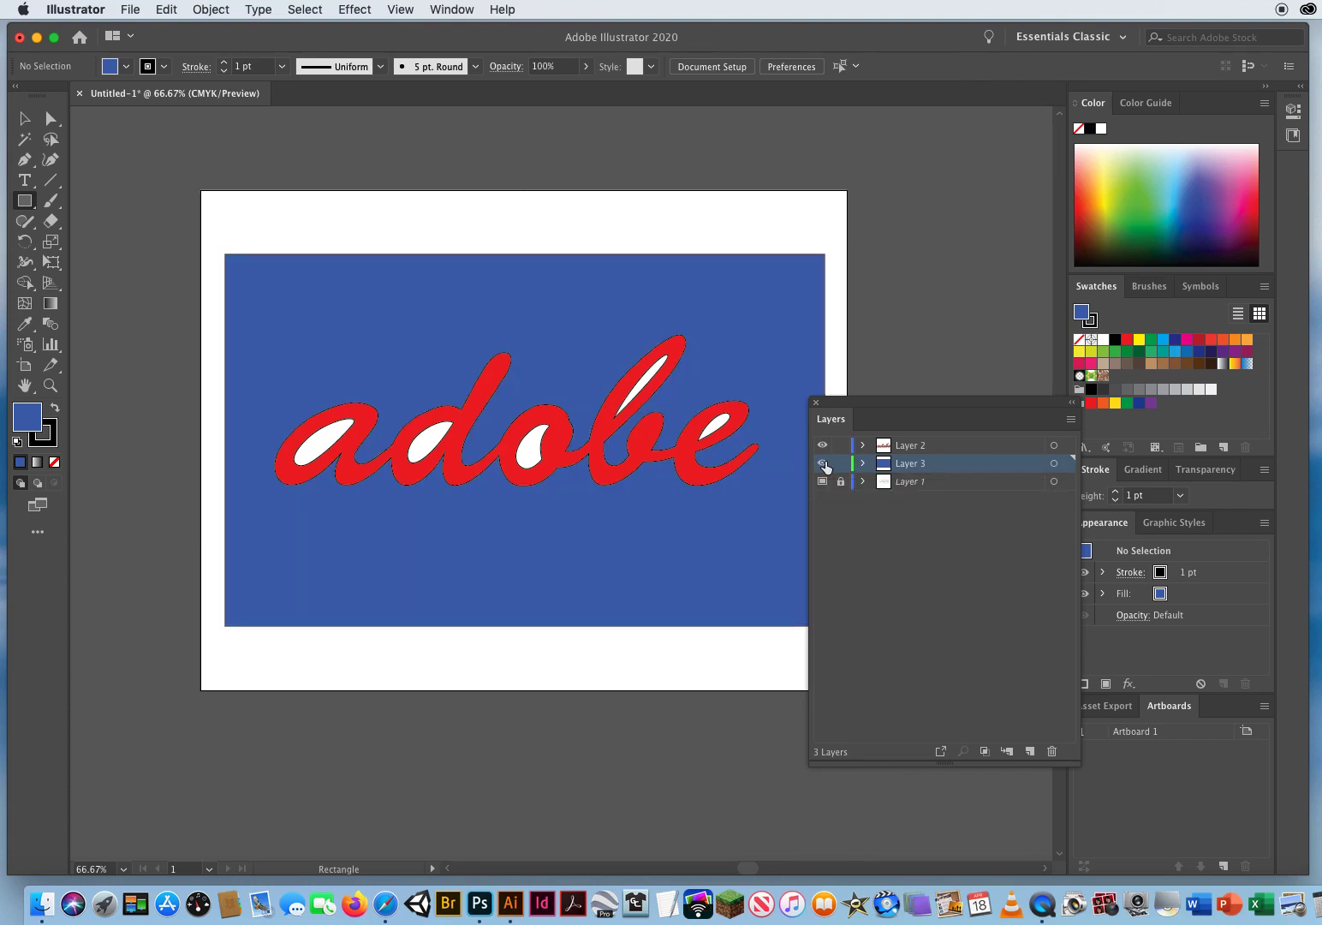
- Select the blue background rectangle and undock the Swatches panel so it floats over the canvas
click(26, 119)
drag(246, 190, 400, 316)
drag(842, 408, 749, 546)
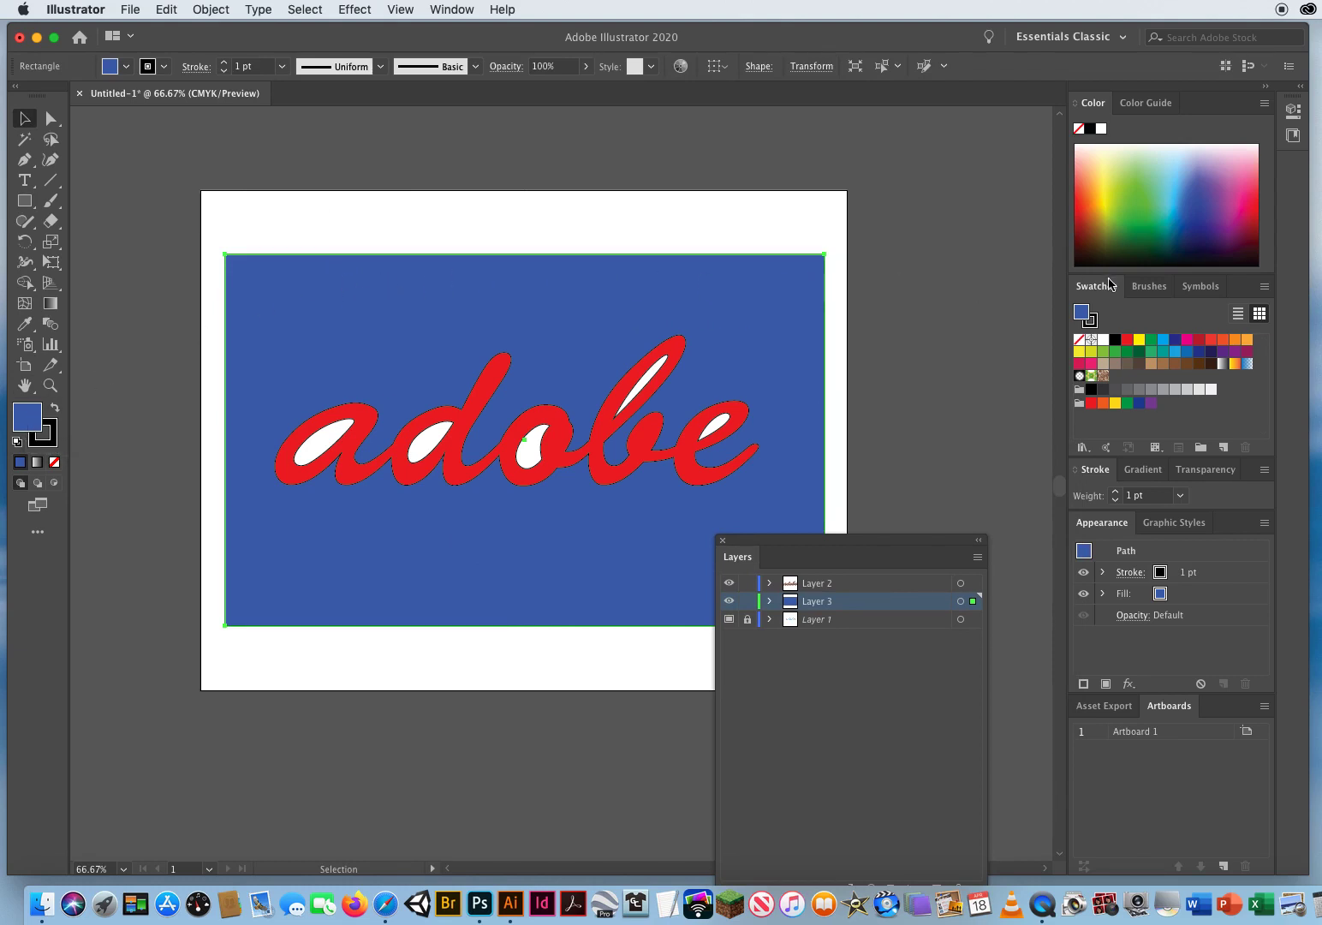
click(1082, 447)
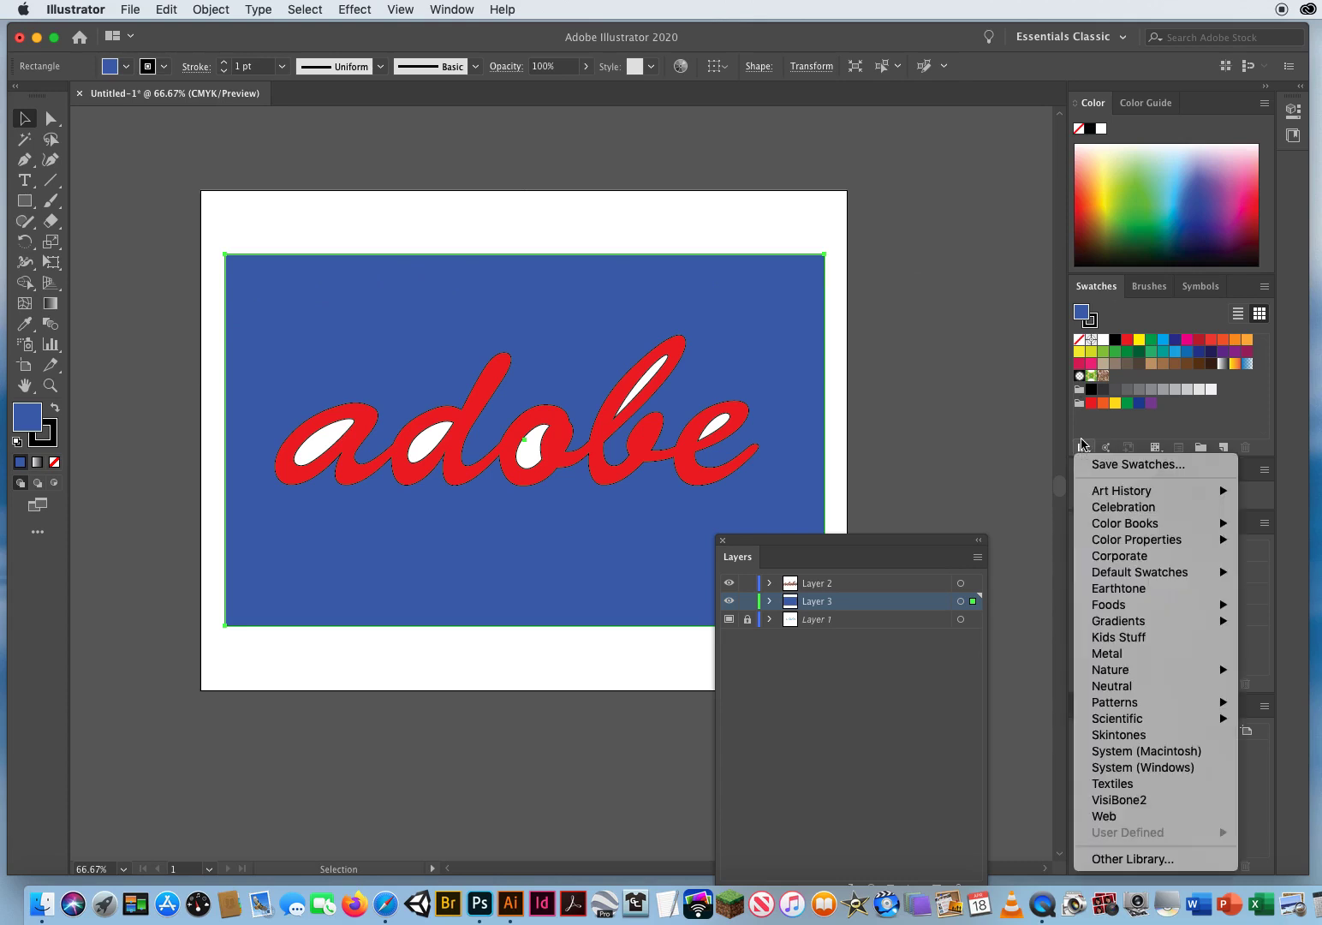
mouse_move(1128, 708)
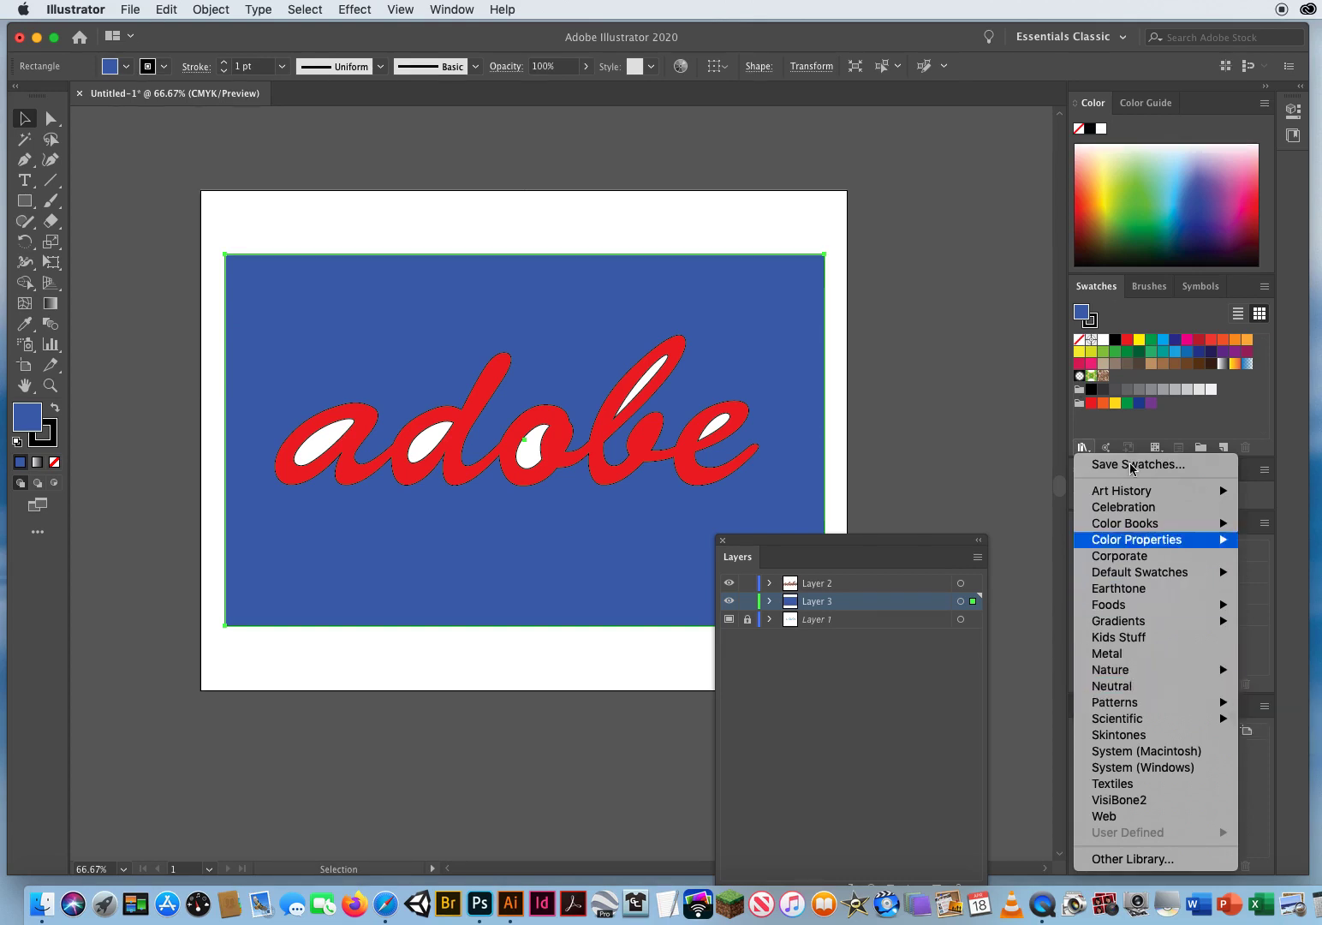
click(1096, 286)
mouse_move(1096, 286)
mouse_down()
mouse_move(496, 117)
mouse_move(254, 182)
mouse_move(224, 171)
mouse_up()
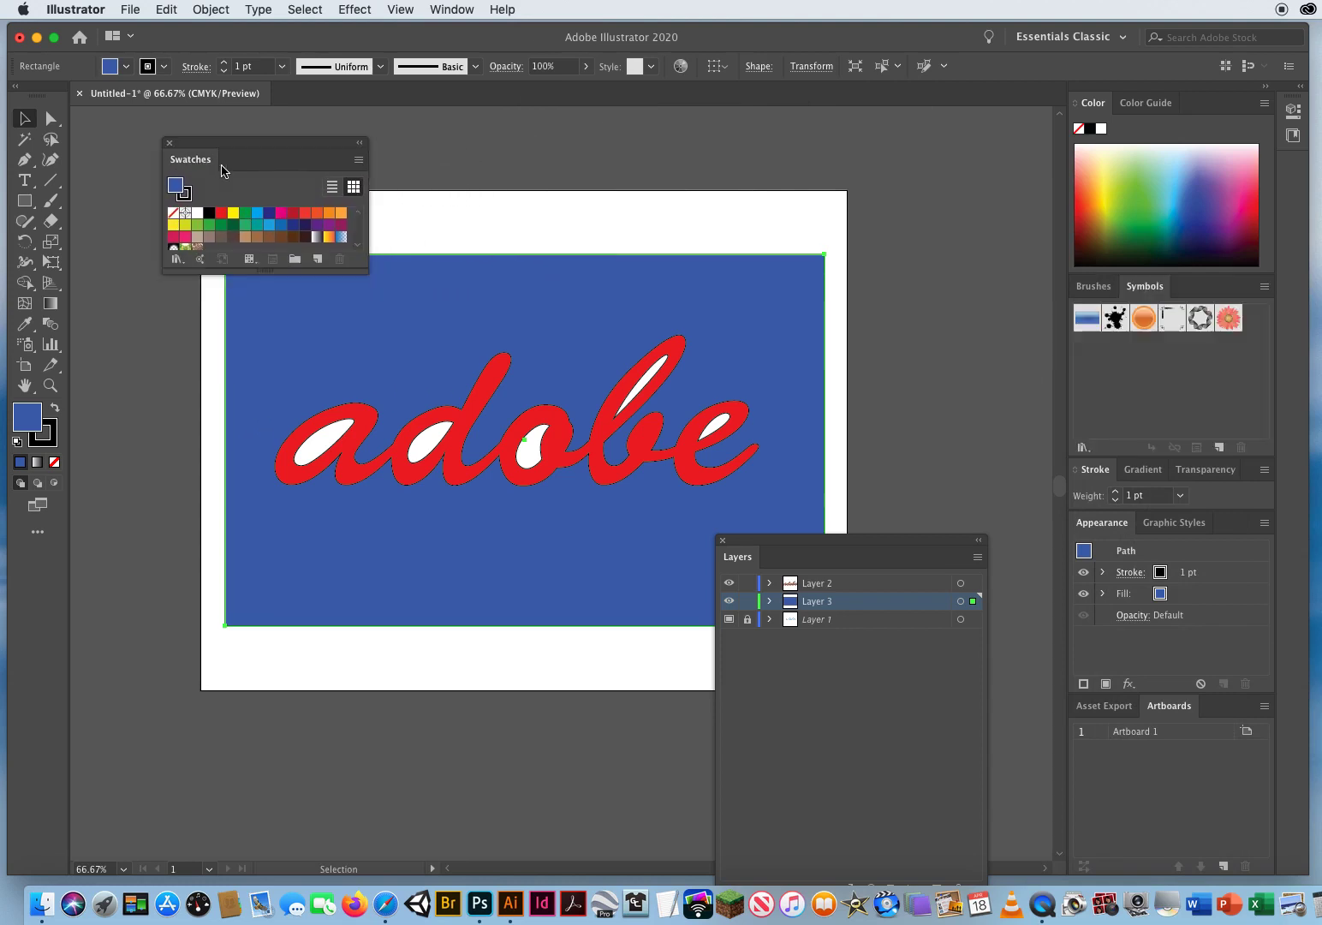
- Open the Decorative Legacy pattern swatch library and move its panel clear of the lettering
click(177, 259)
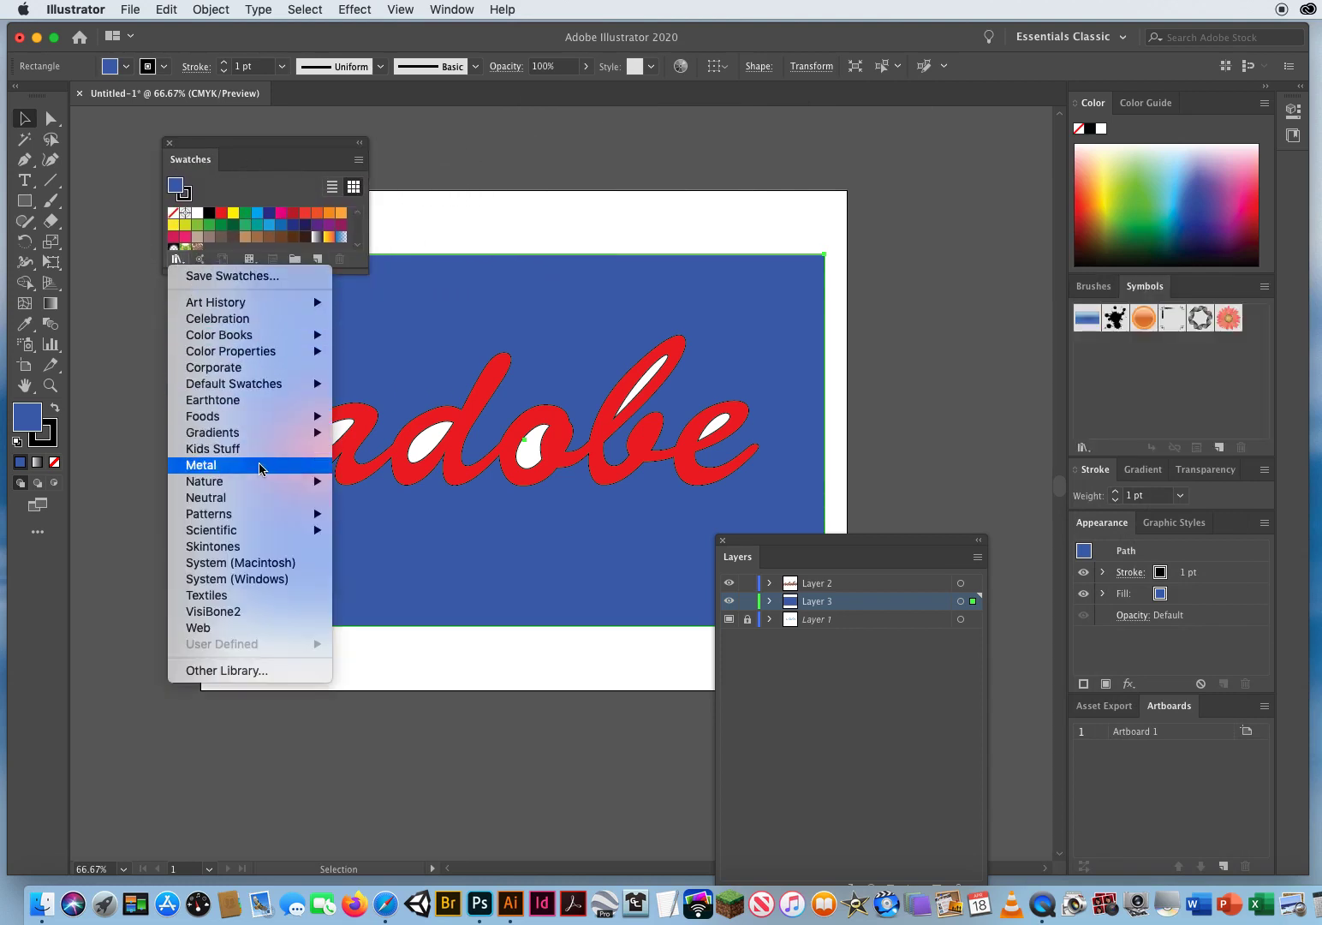
mouse_move(206, 515)
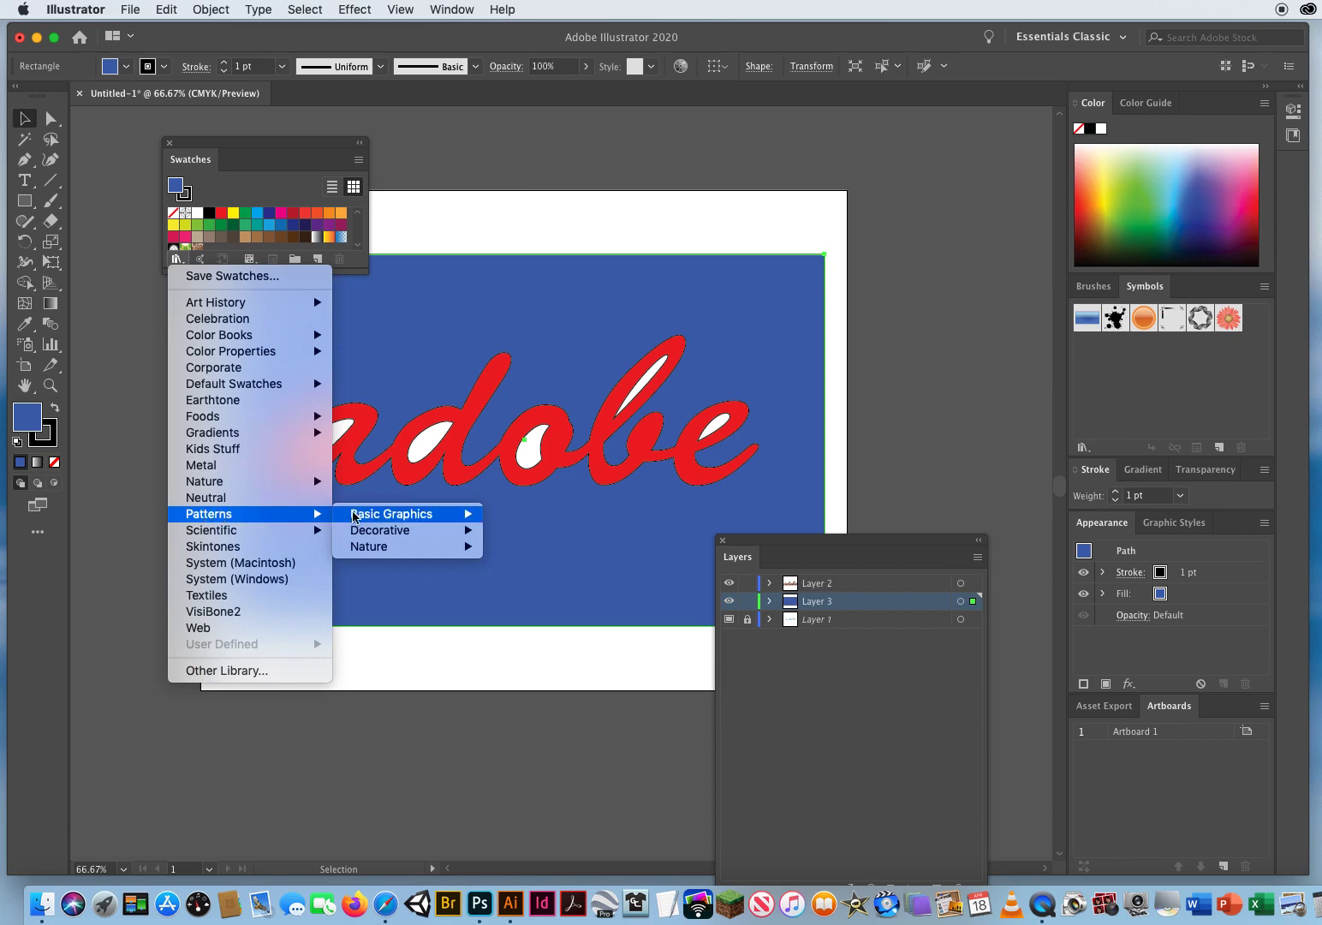
mouse_move(375, 534)
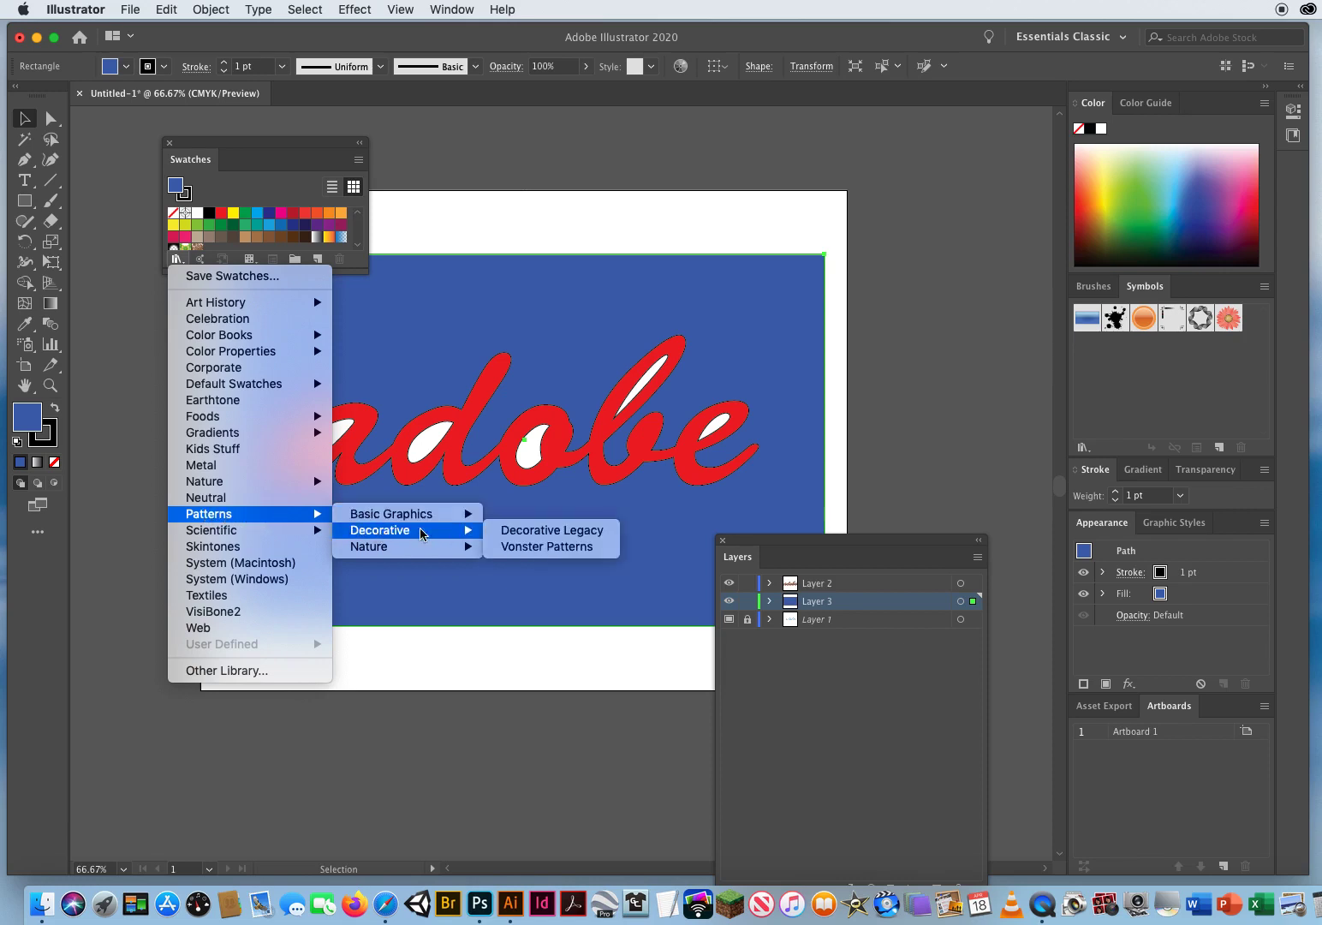
click(555, 536)
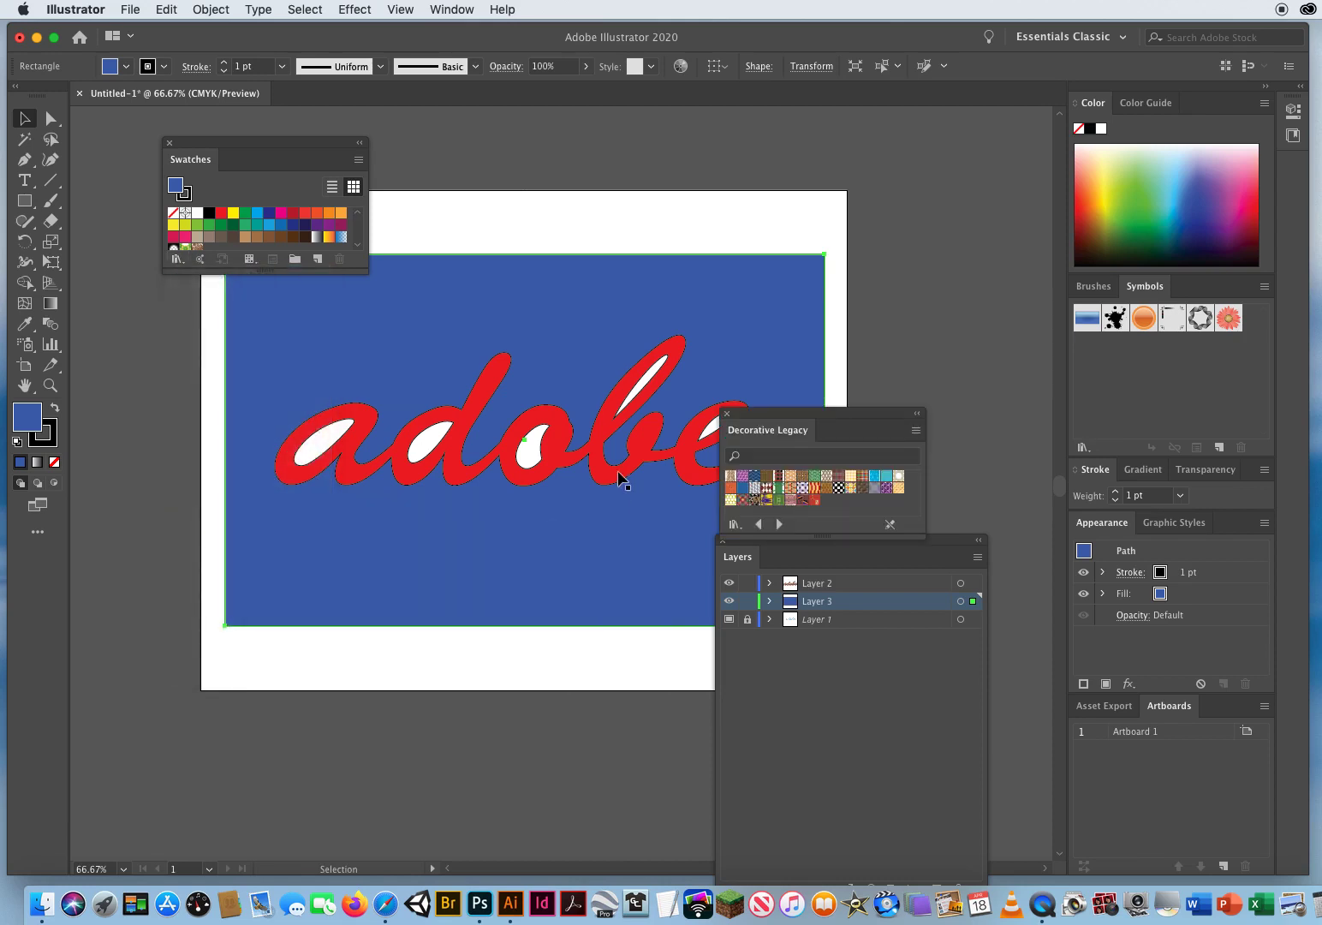
drag(797, 413, 948, 242)
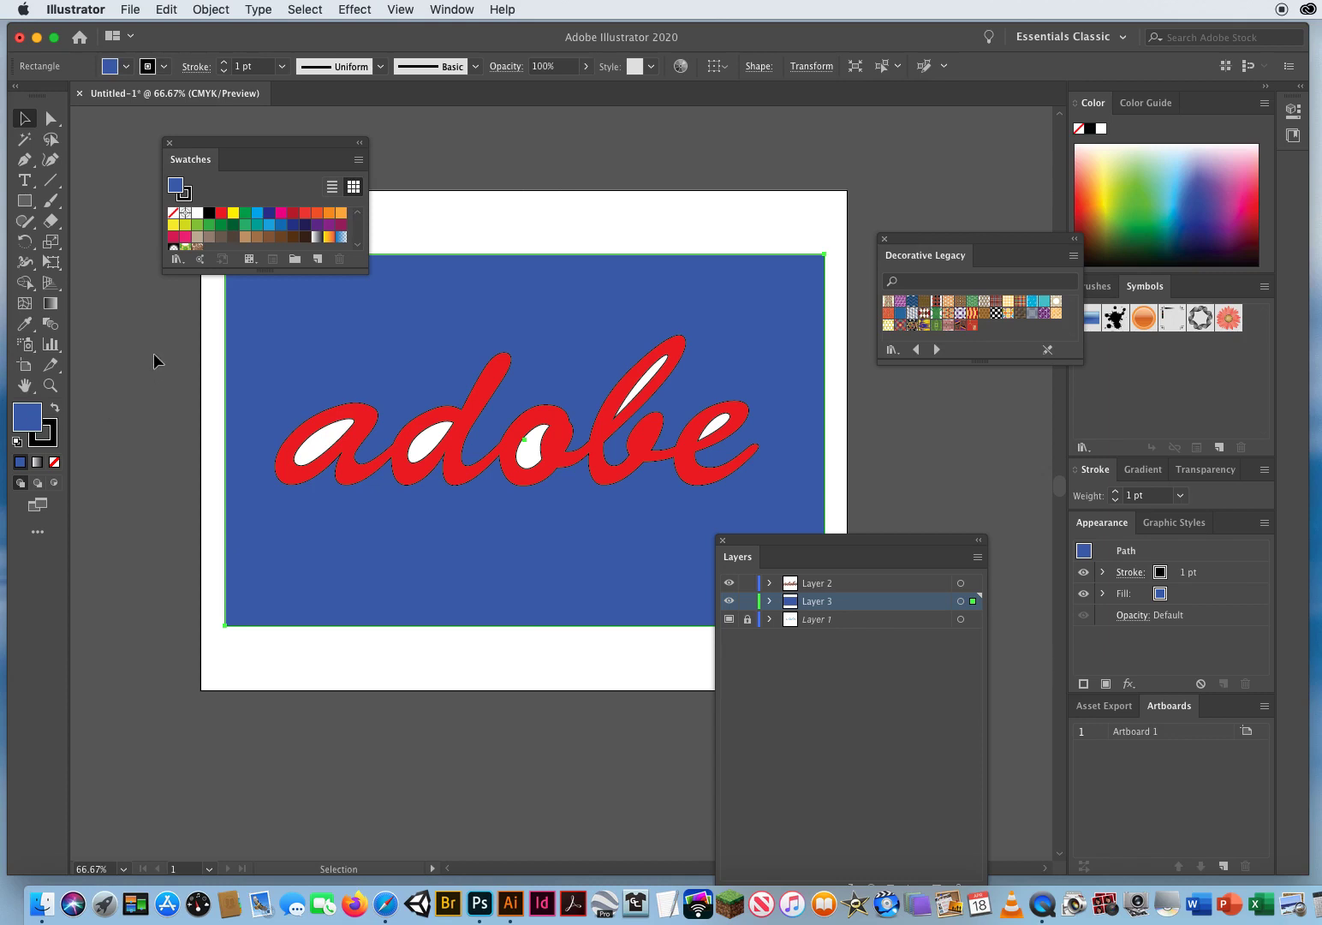
- Fill the background rectangle with the purple interlocking pattern from Decorative Legacy and deselect it
drag(337, 354, 337, 354)
click(900, 306)
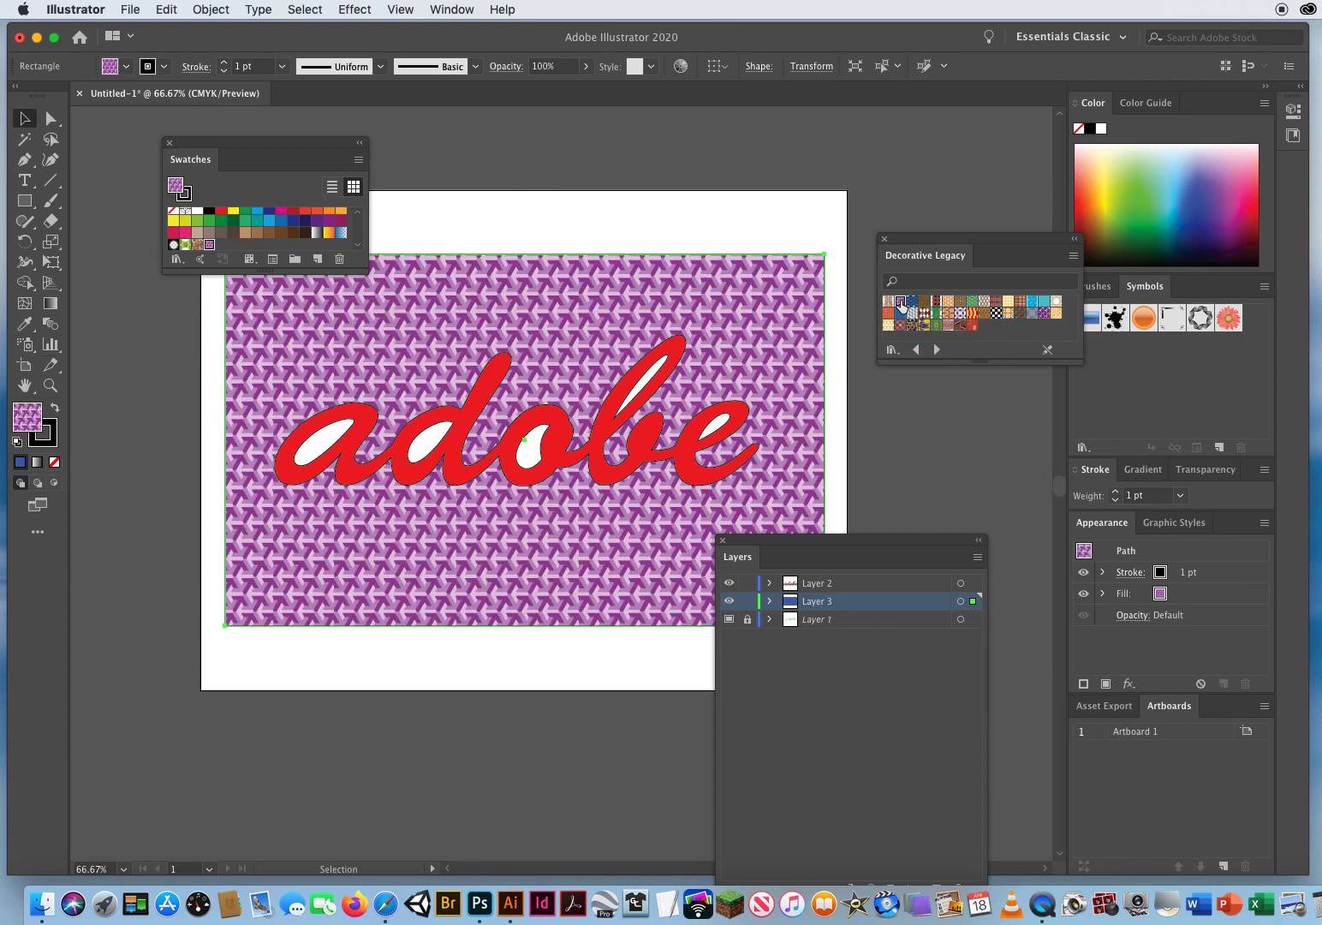
click(159, 454)
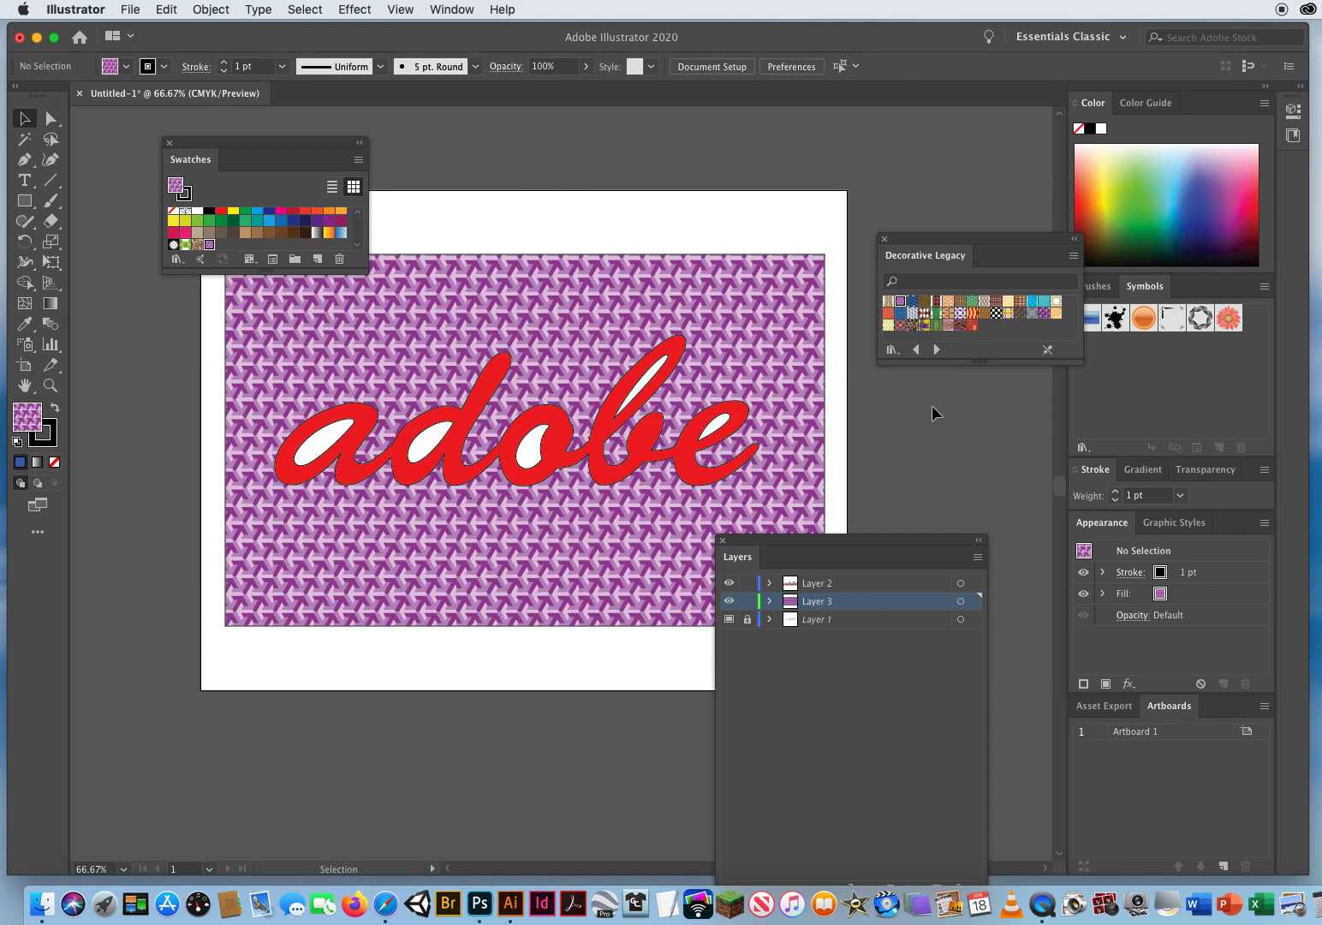
- Close the Decorative Legacy library and dock the Swatches panel back beside Brushes and Symbols
click(883, 240)
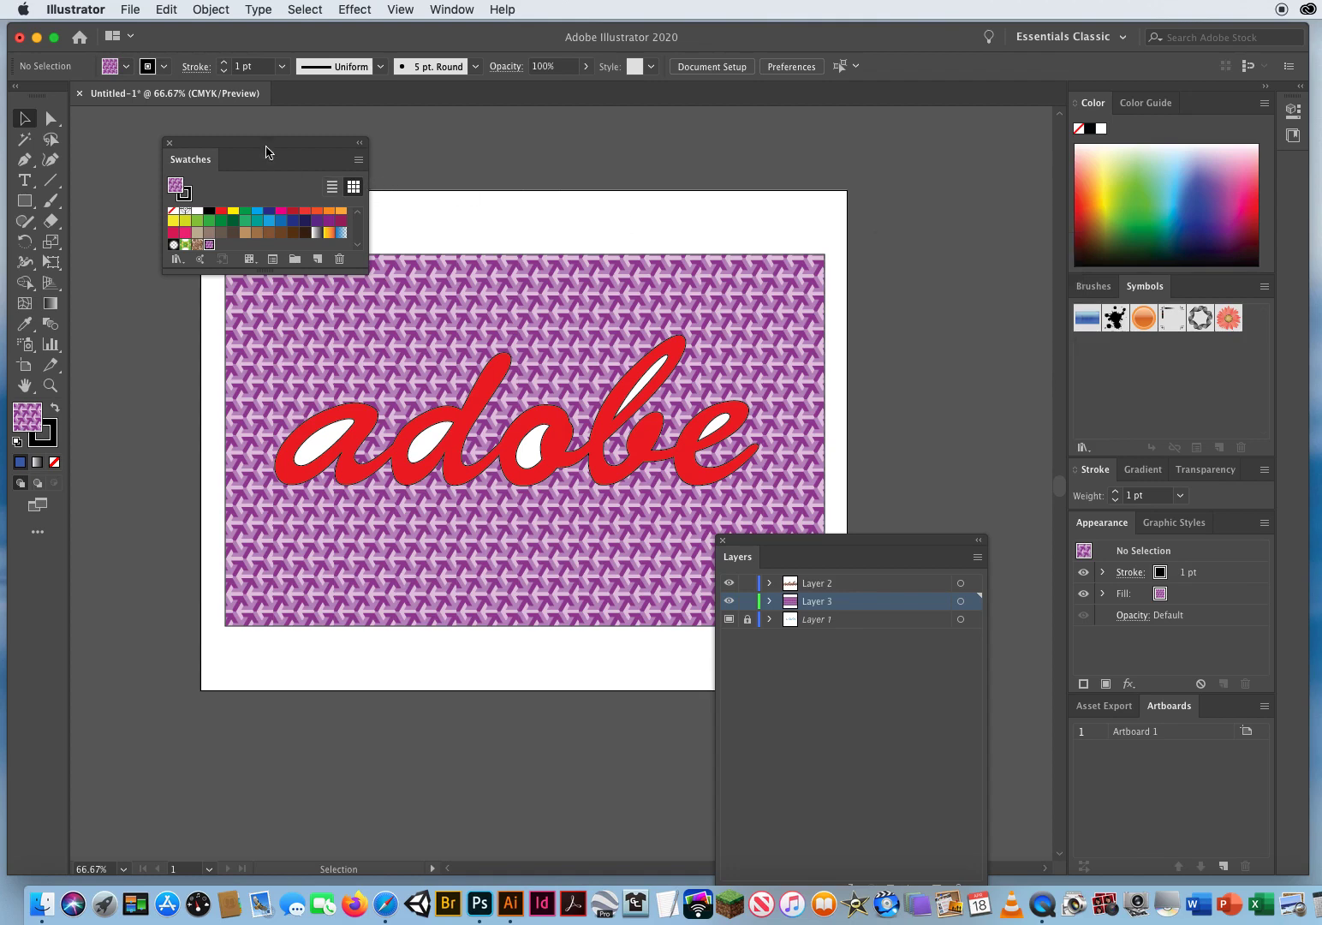
drag(197, 159, 250, 163)
mouse_move(341, 170)
mouse_down()
mouse_move(1183, 284)
mouse_move(1092, 294)
mouse_up()
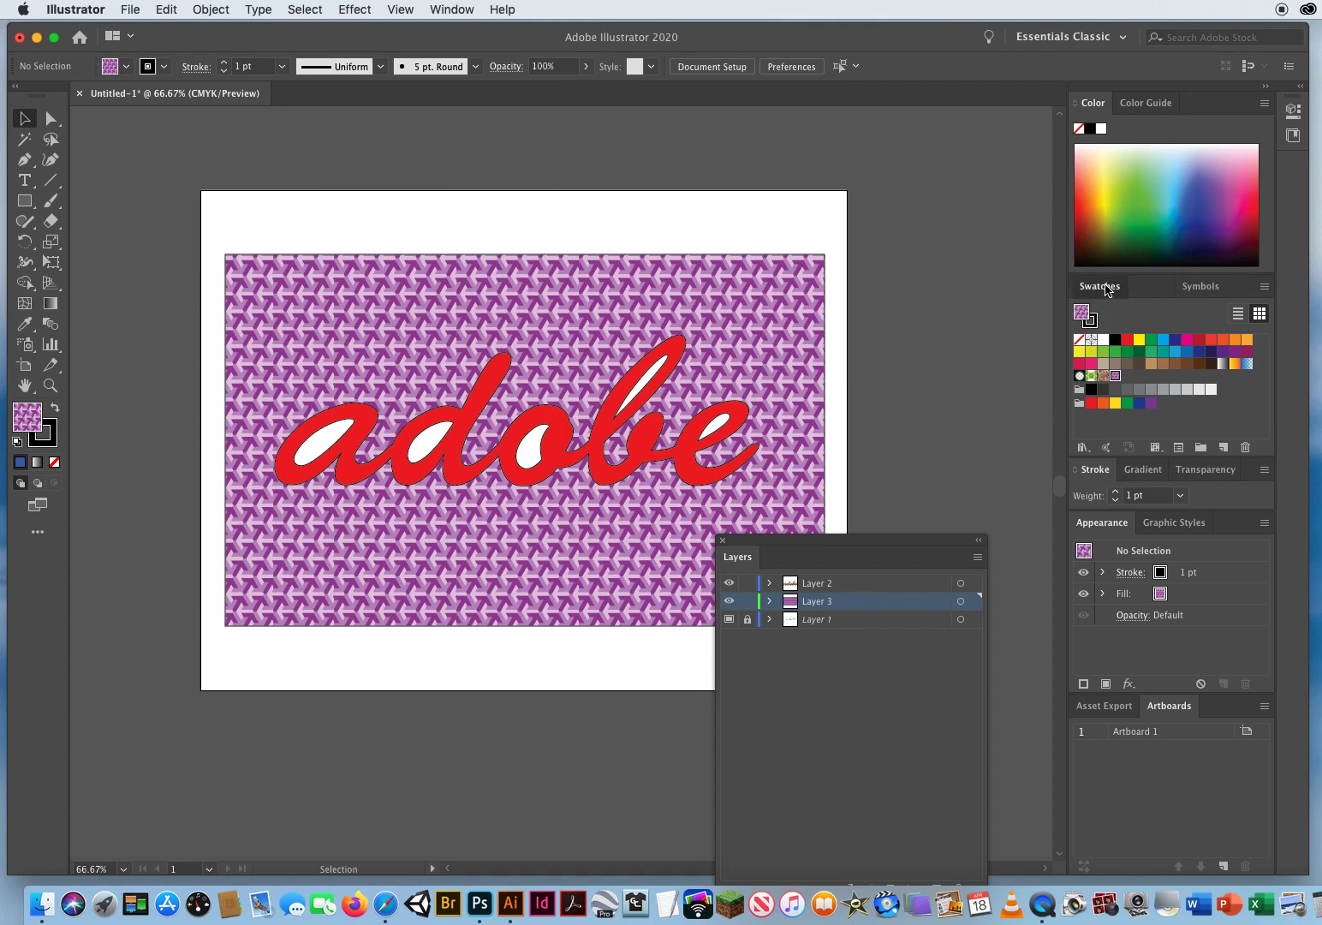
- Lock Layer 3, select the counters of all five letters, and fill them with golden yellow
drag(777, 545, 959, 353)
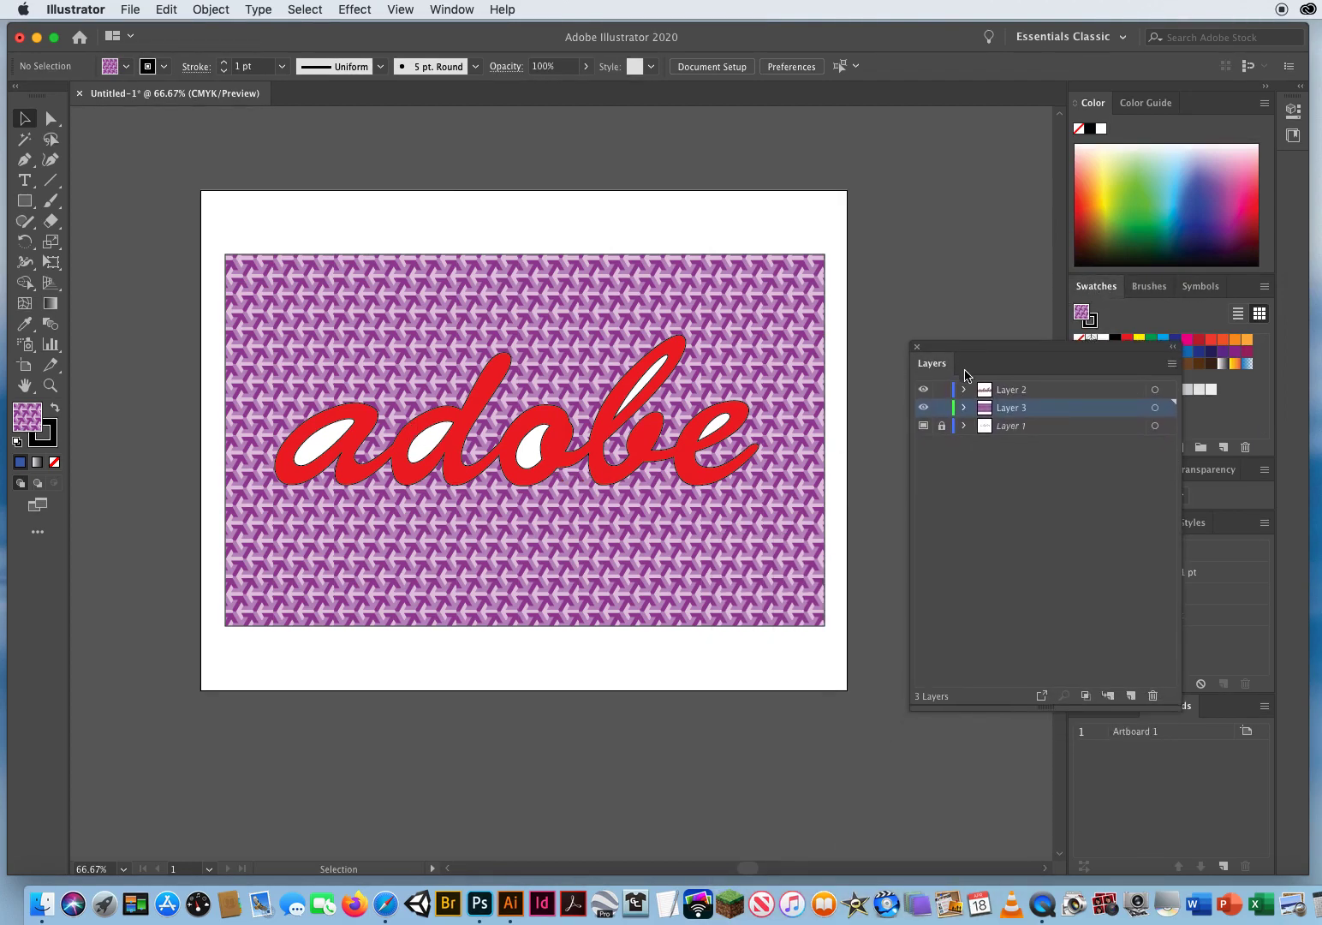
click(942, 408)
click(317, 452)
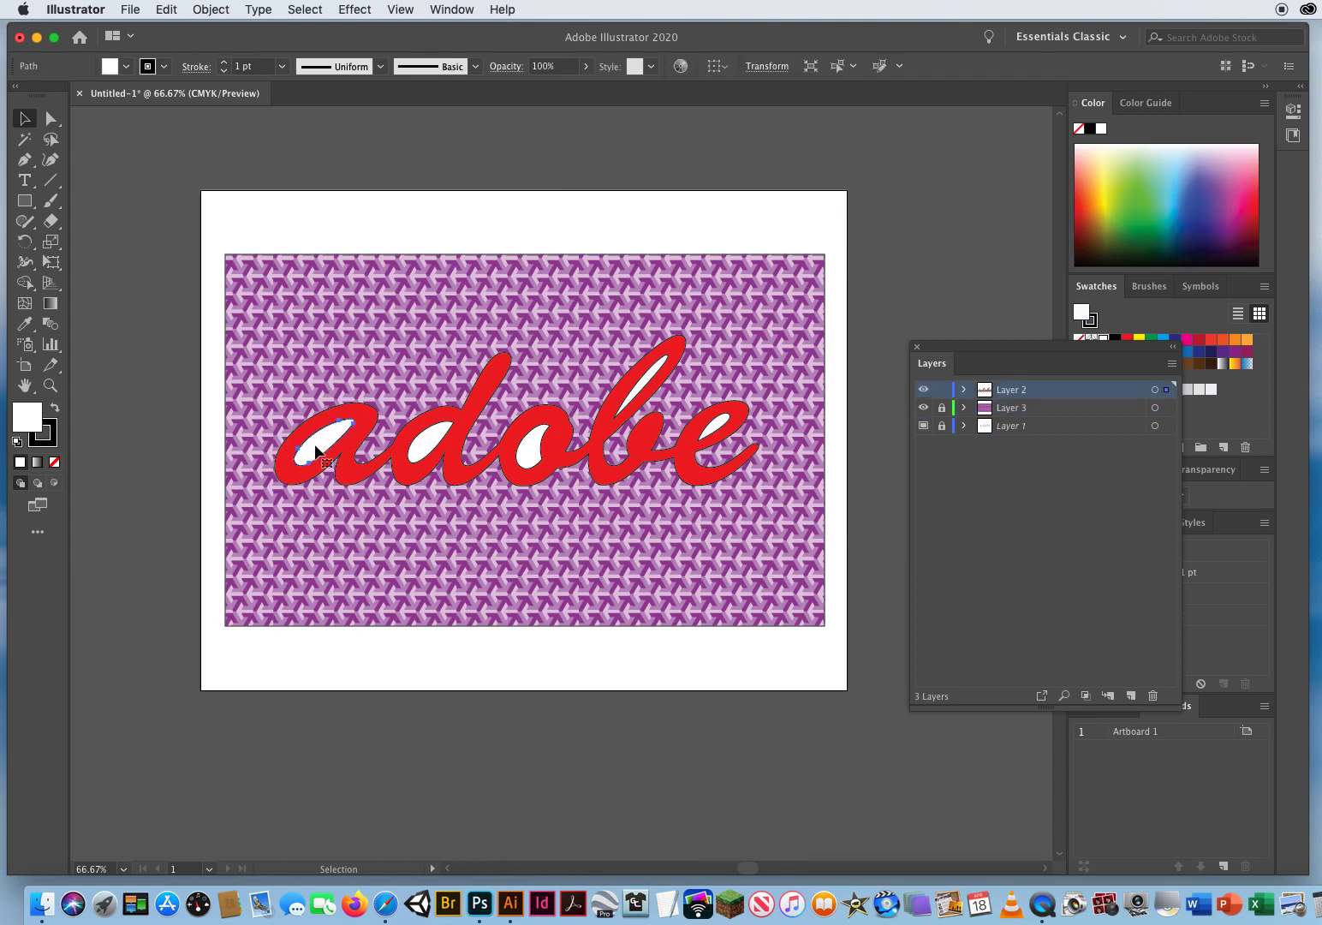
shift+click(426, 447)
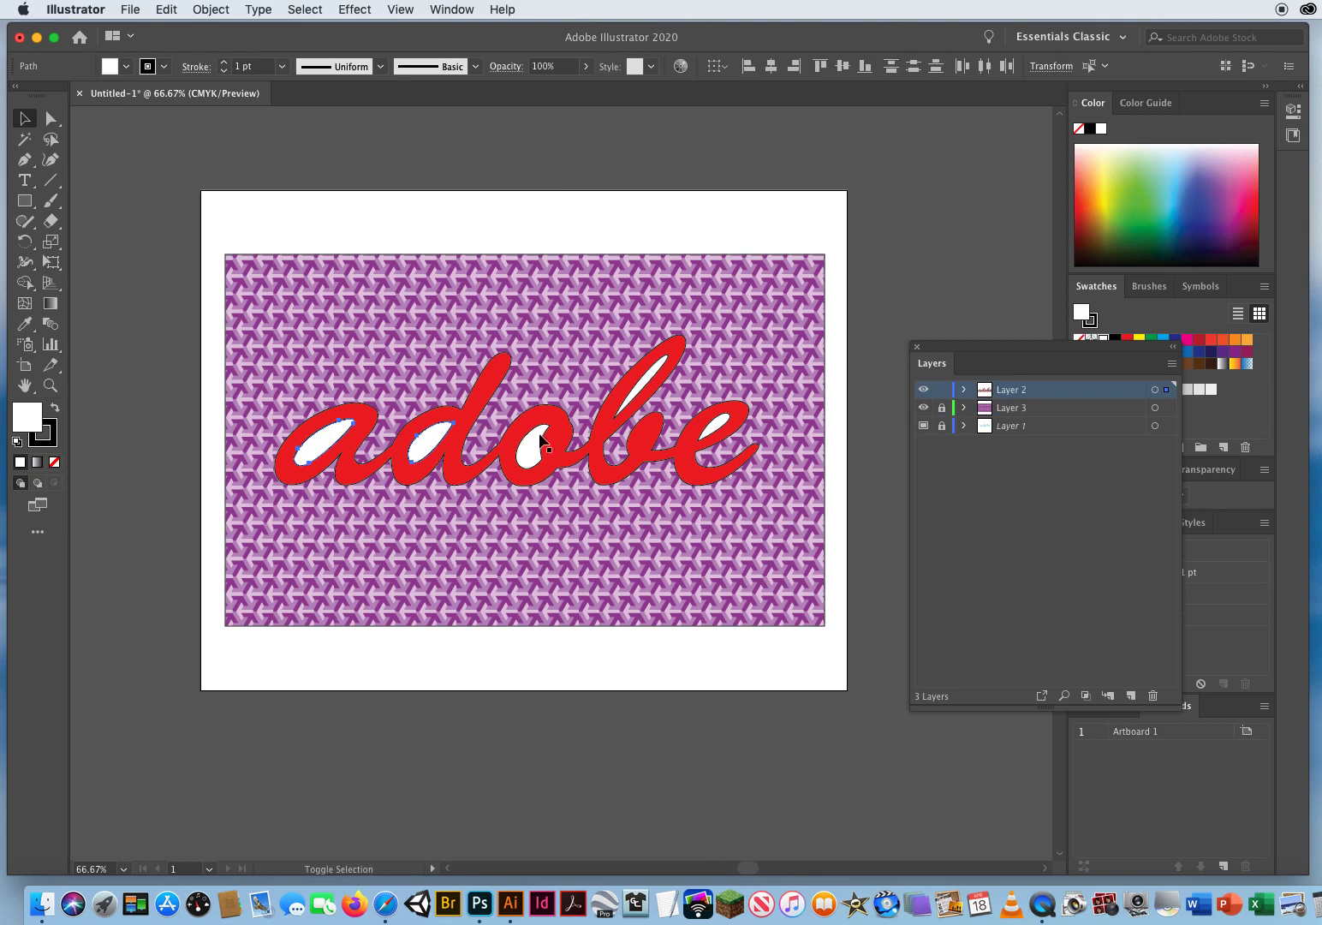
shift+click(535, 446)
click(1110, 182)
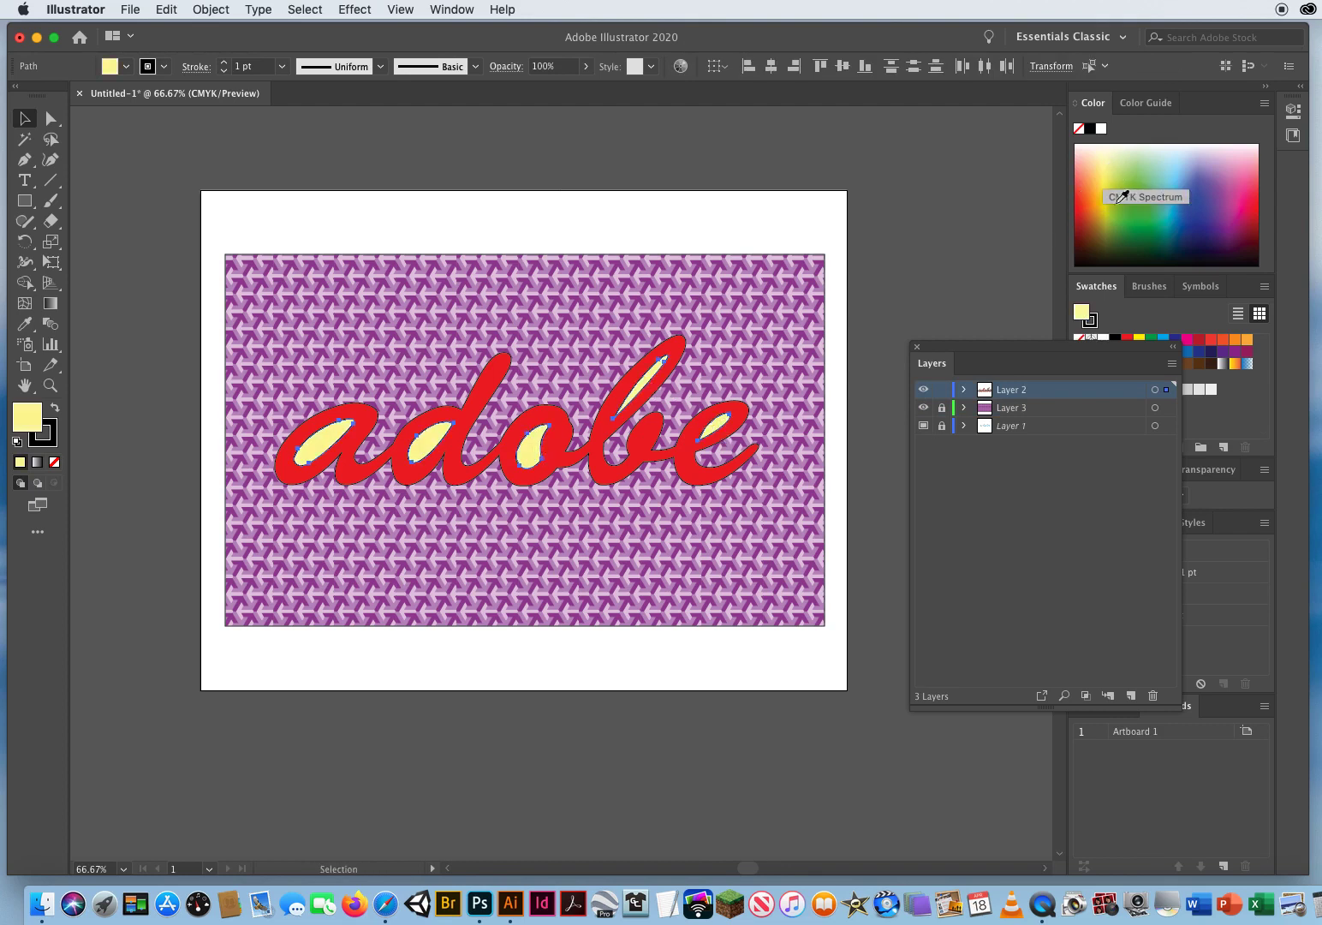
drag(1114, 178, 1101, 191)
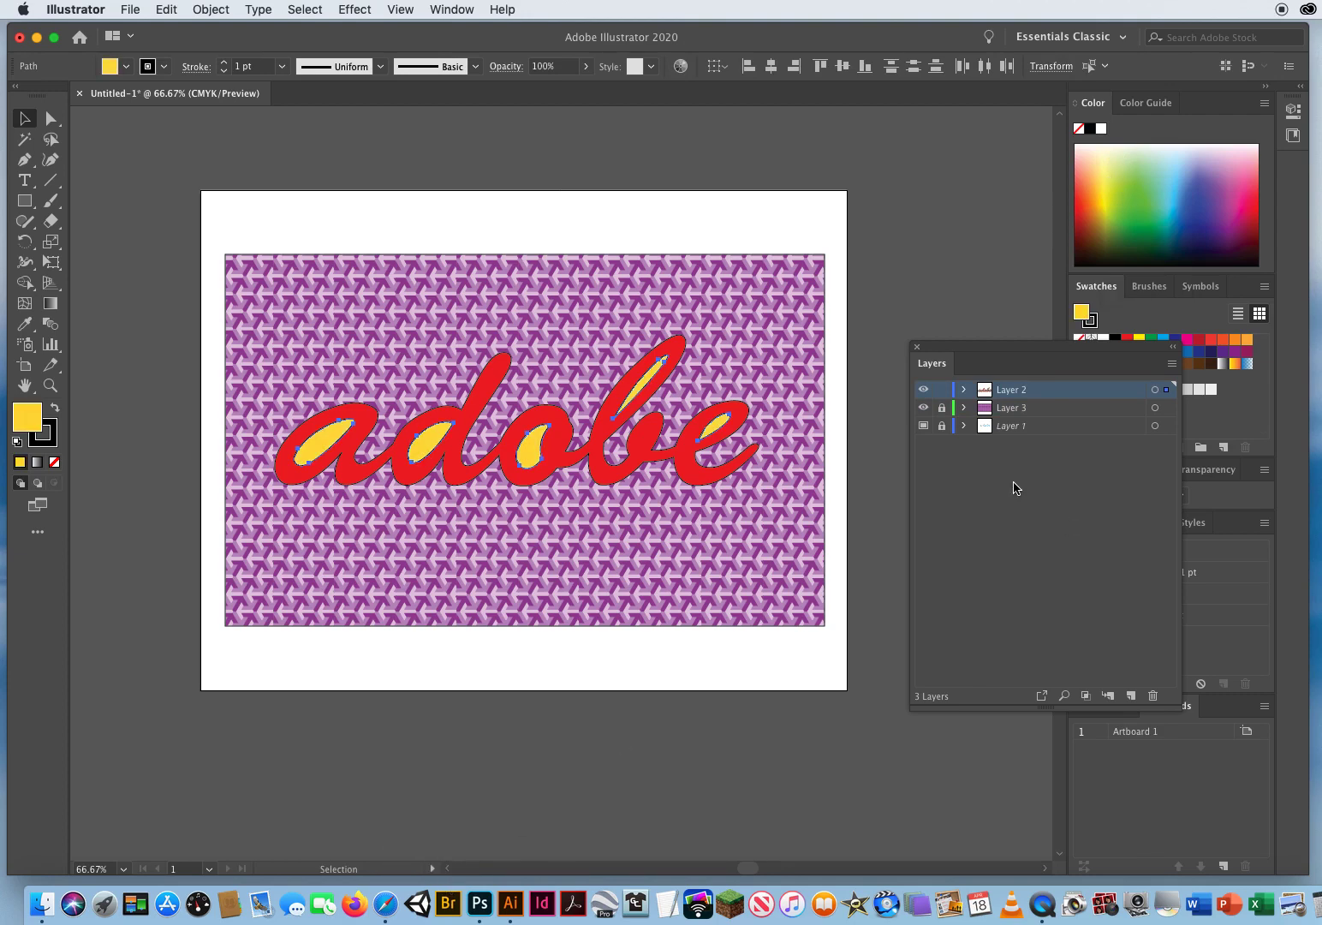
- Hide Layer 3 to check the lettering without the pattern, deselect the counters, and show Layer 3 again
click(923, 407)
click(356, 364)
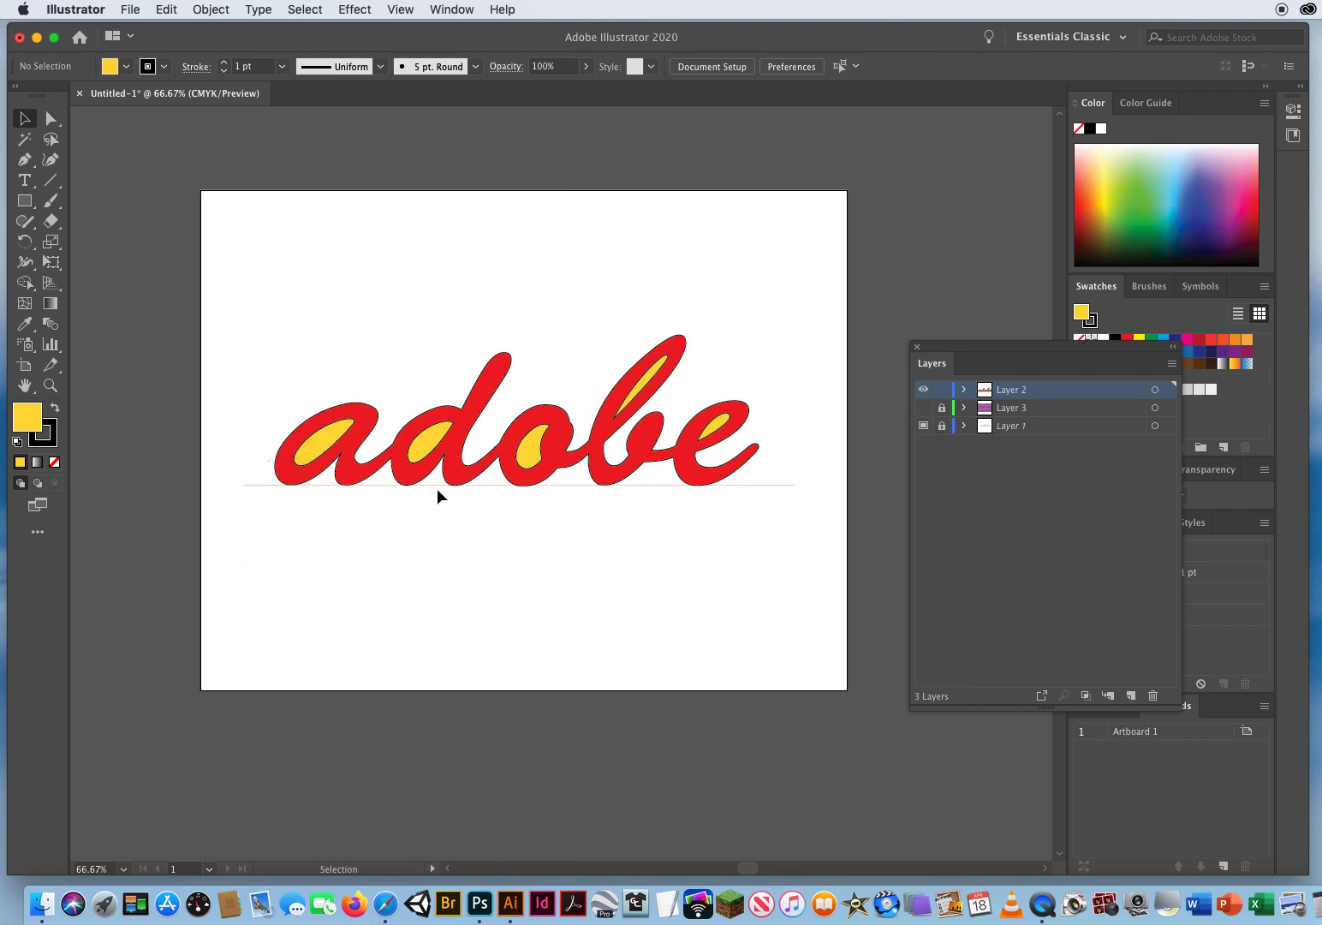
click(923, 408)
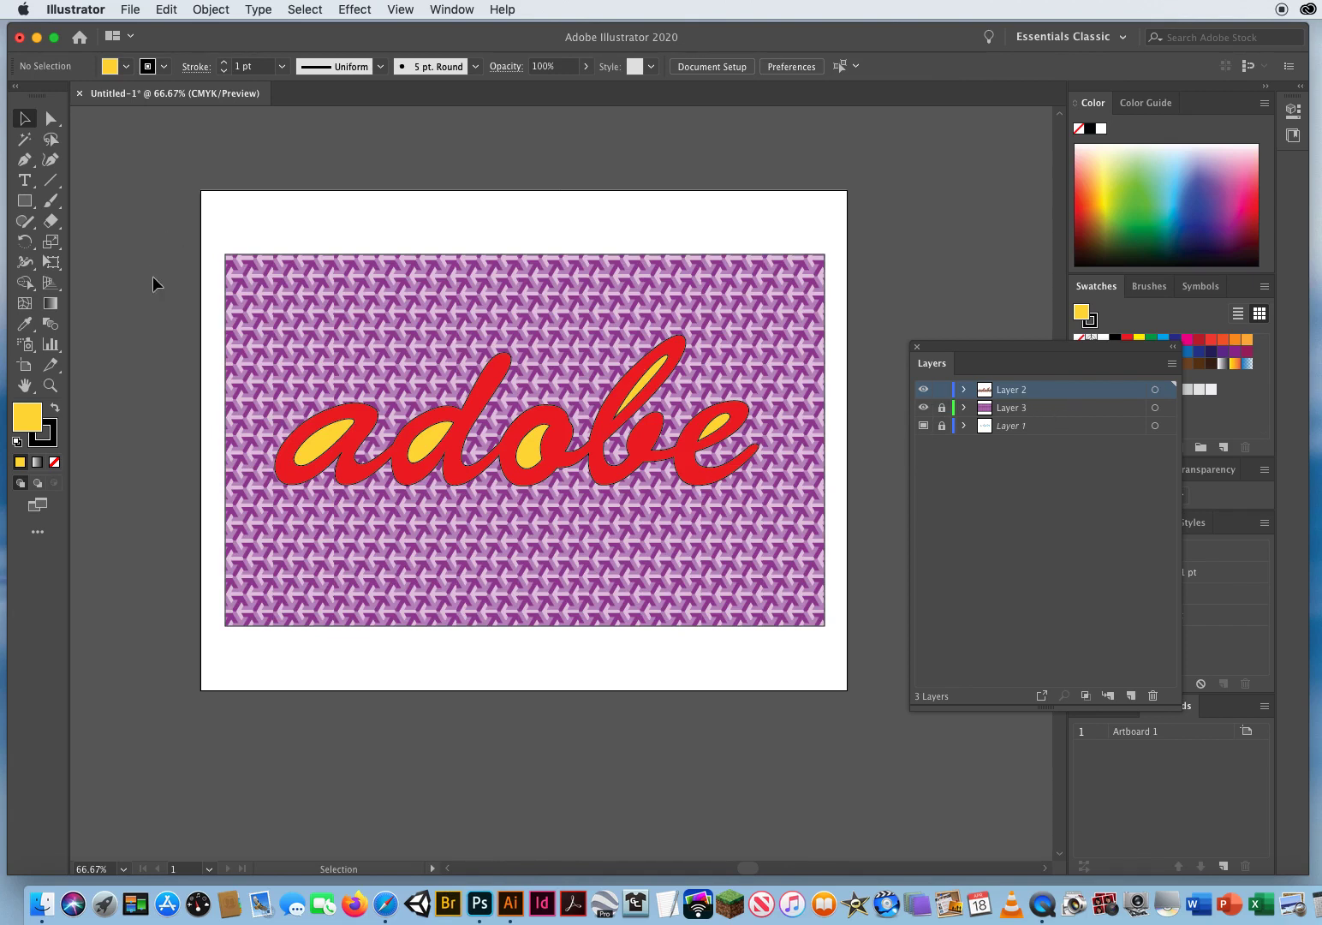
- Select all letters and counters of "adobe", move the Layers panel clear of the artwork, and activate the Shape Builder tool
drag(326, 333, 865, 551)
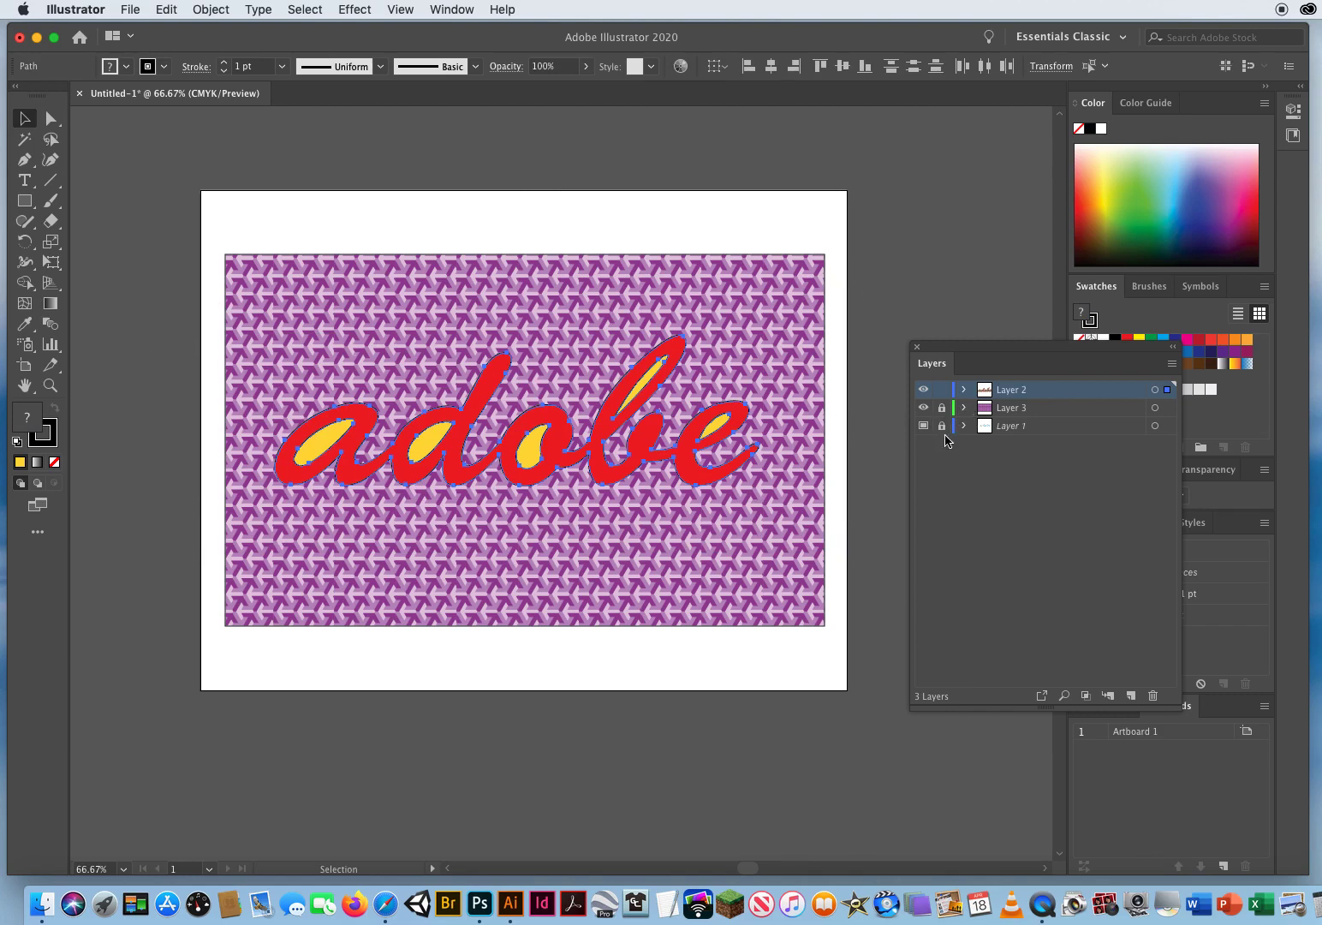
click(50, 387)
click(640, 476)
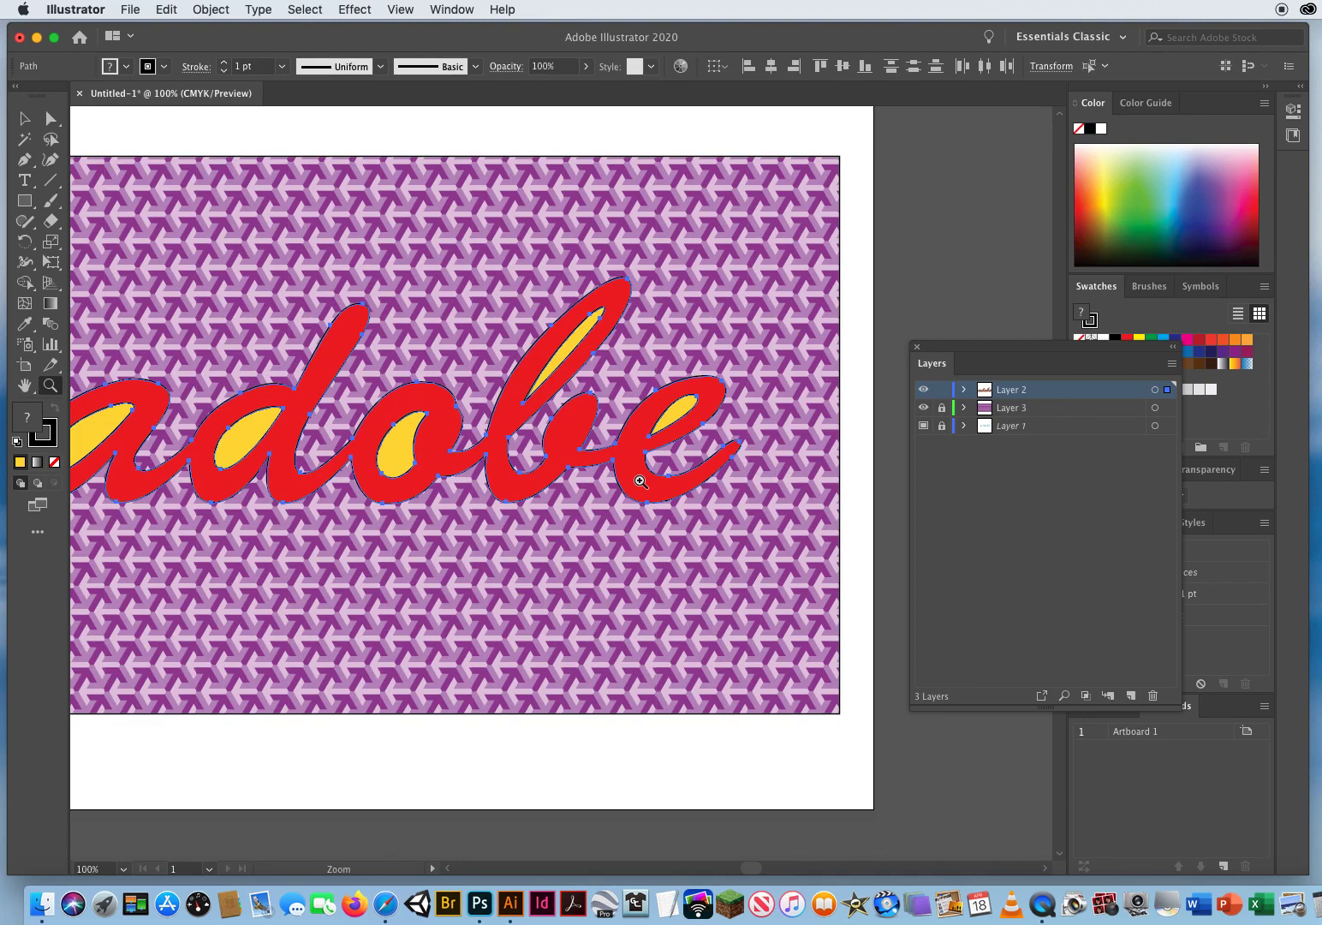
drag(934, 351, 1014, 352)
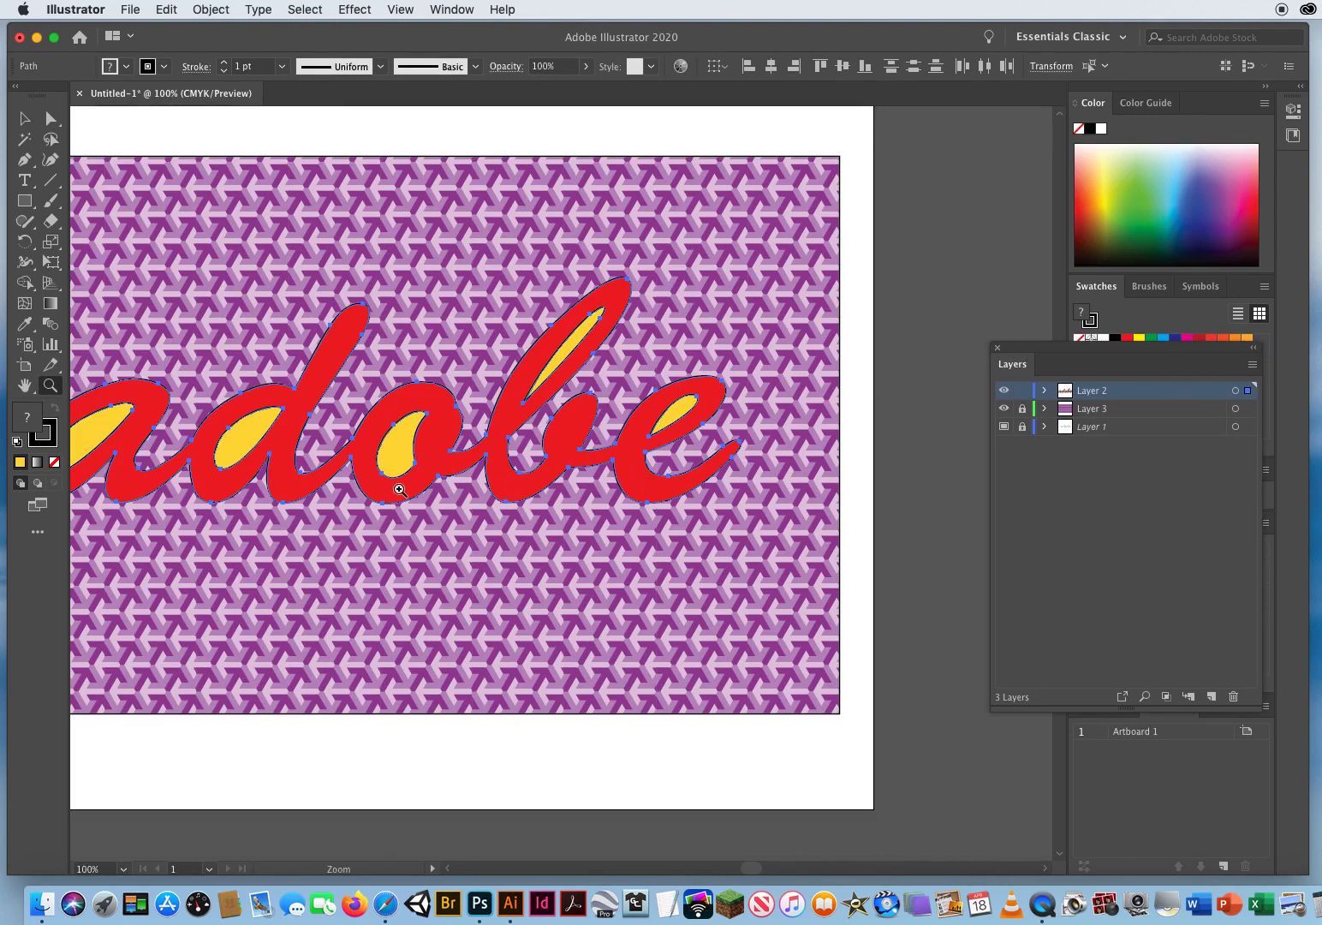
scroll(400, 489, left, 5)
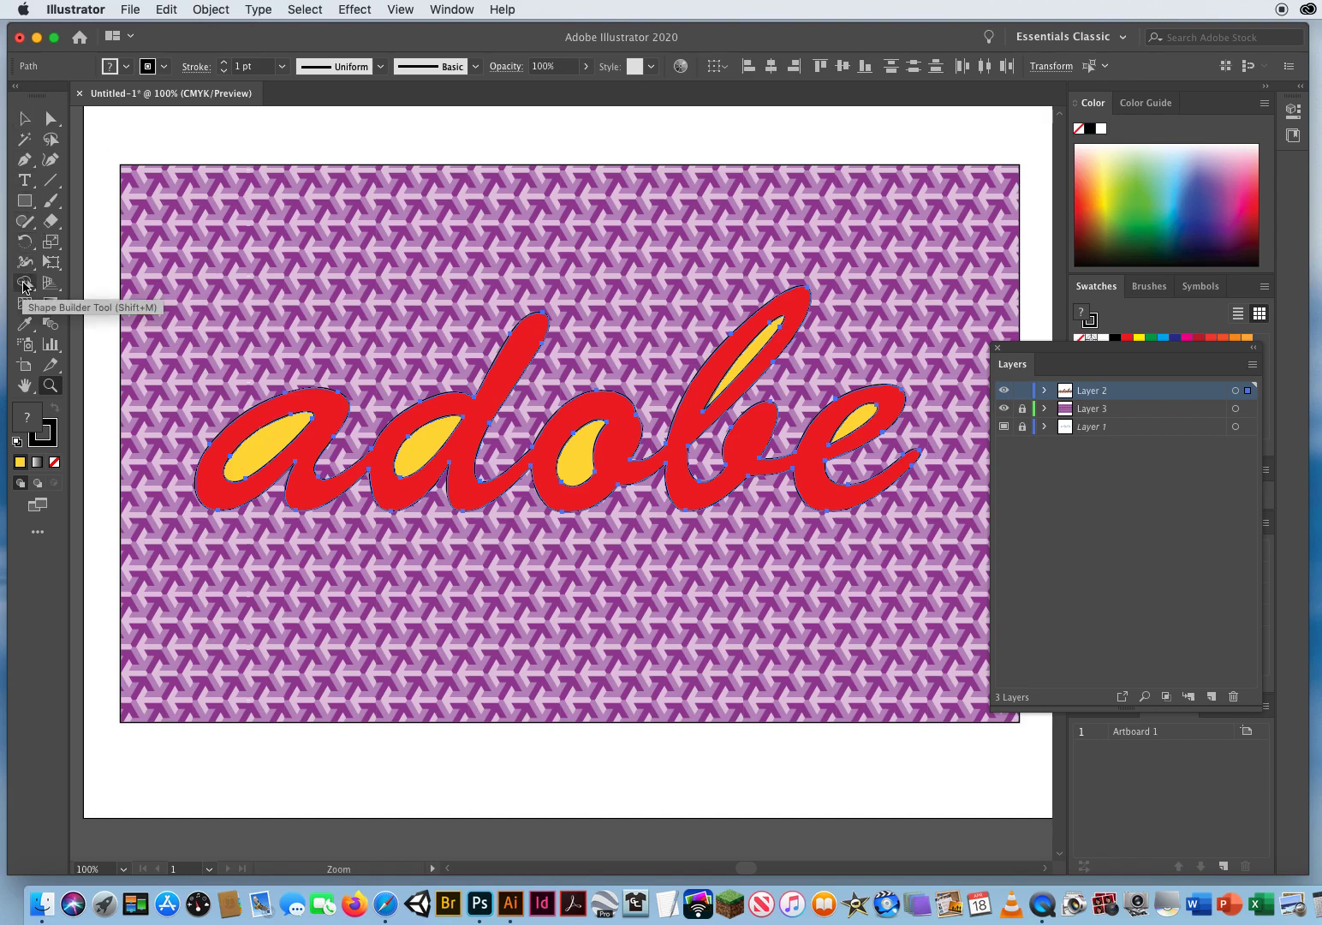
click(23, 286)
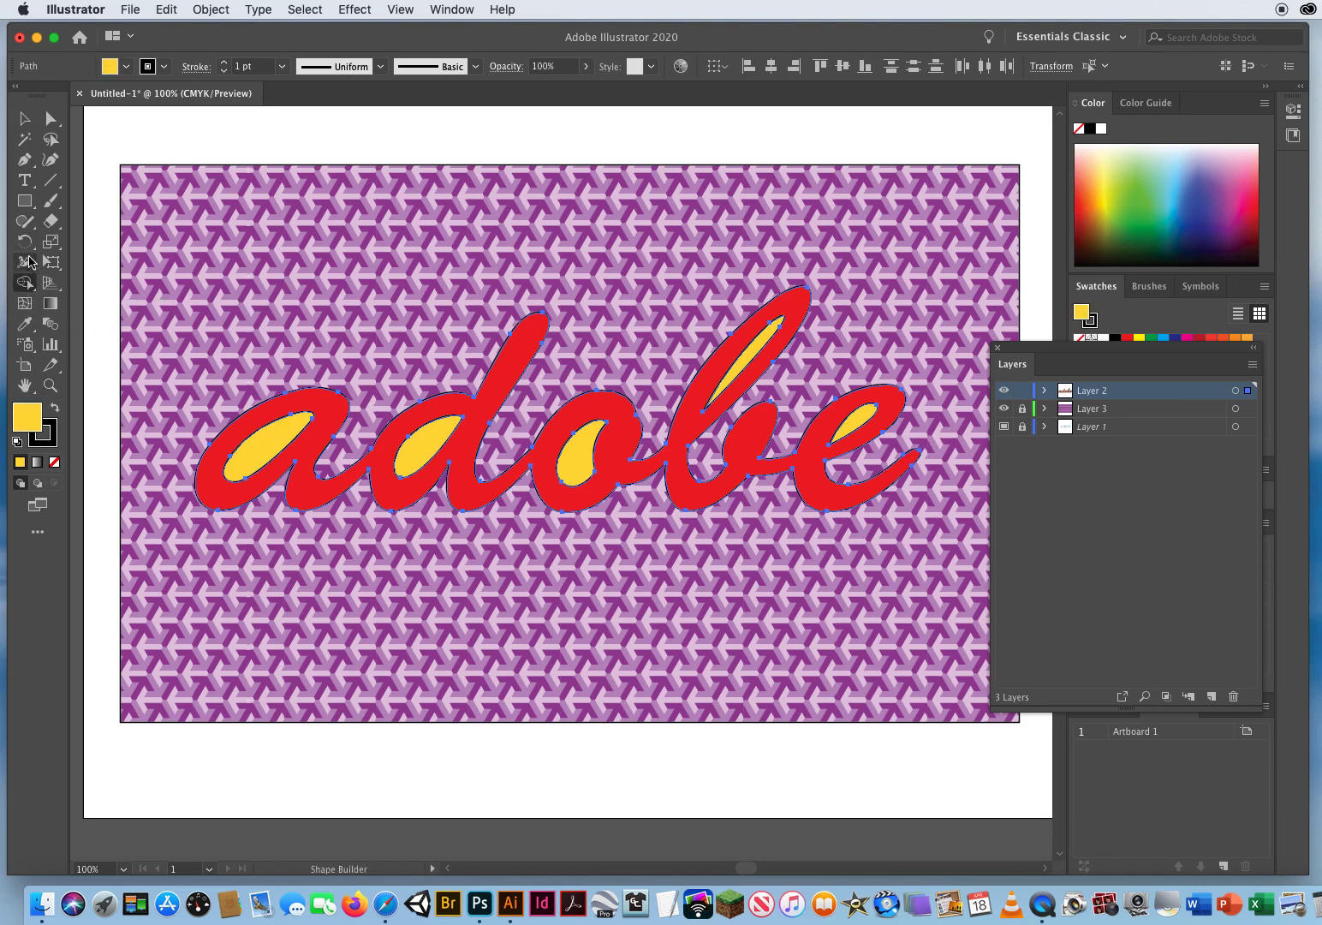
scroll(170, 127, up, 3)
scroll(169, 127, left, 2)
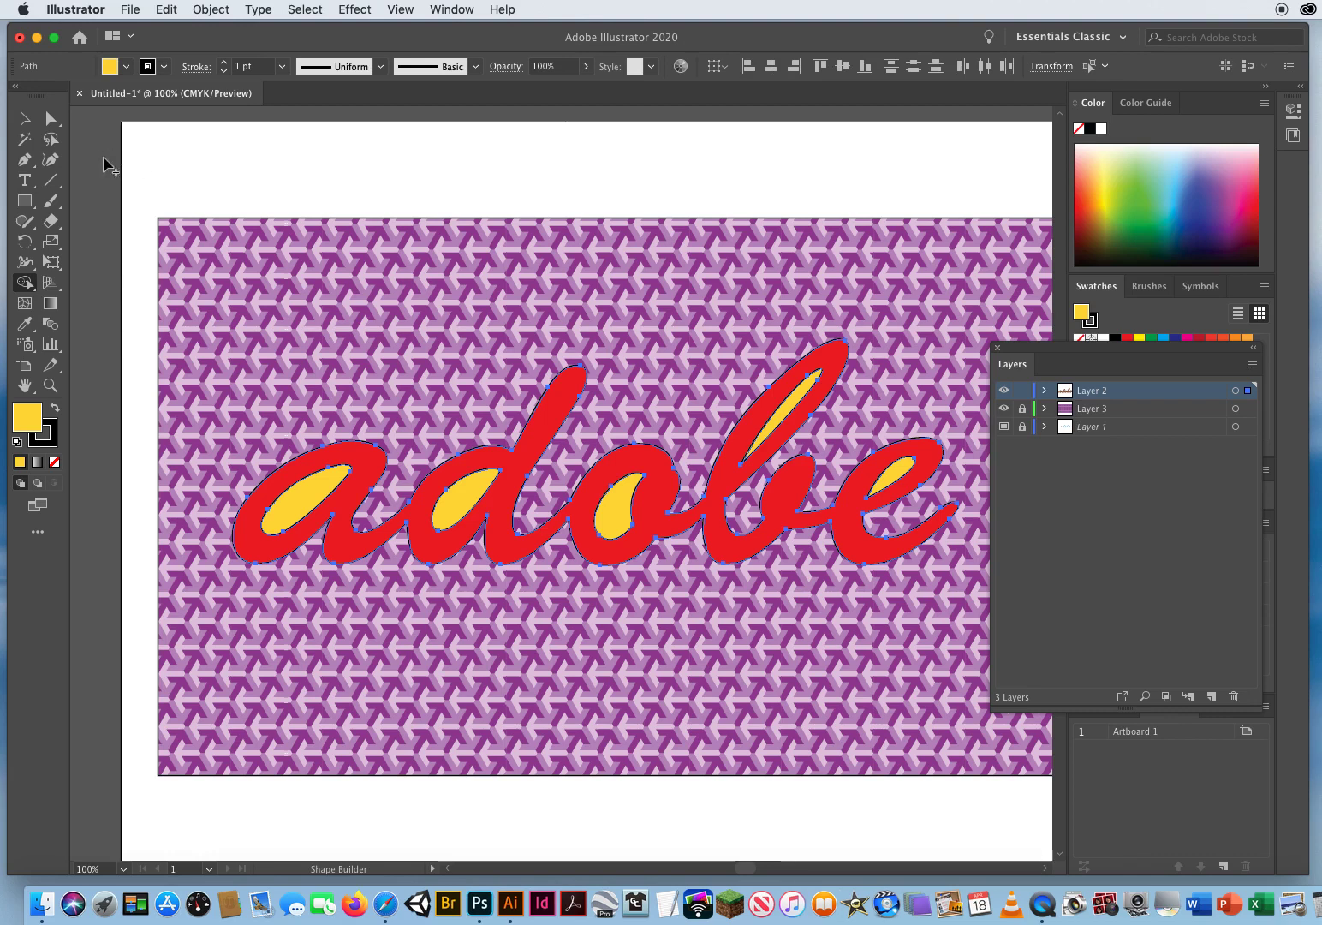
- Reselect the whole lettering, cut out the yellow counters of all five letters with the Shape Builder tool, and deselect
click(24, 118)
drag(225, 330, 942, 605)
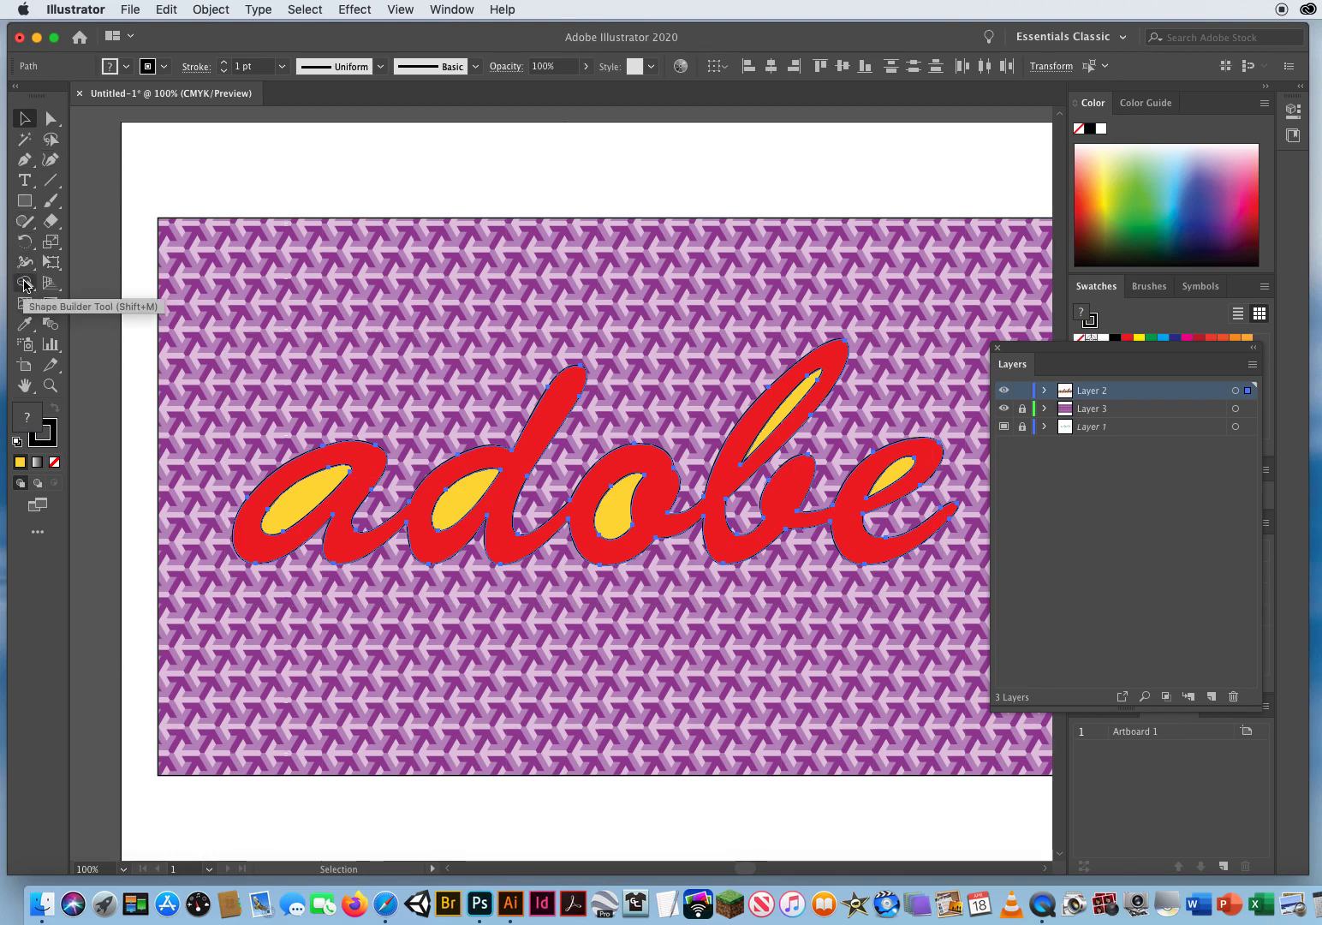
click(24, 285)
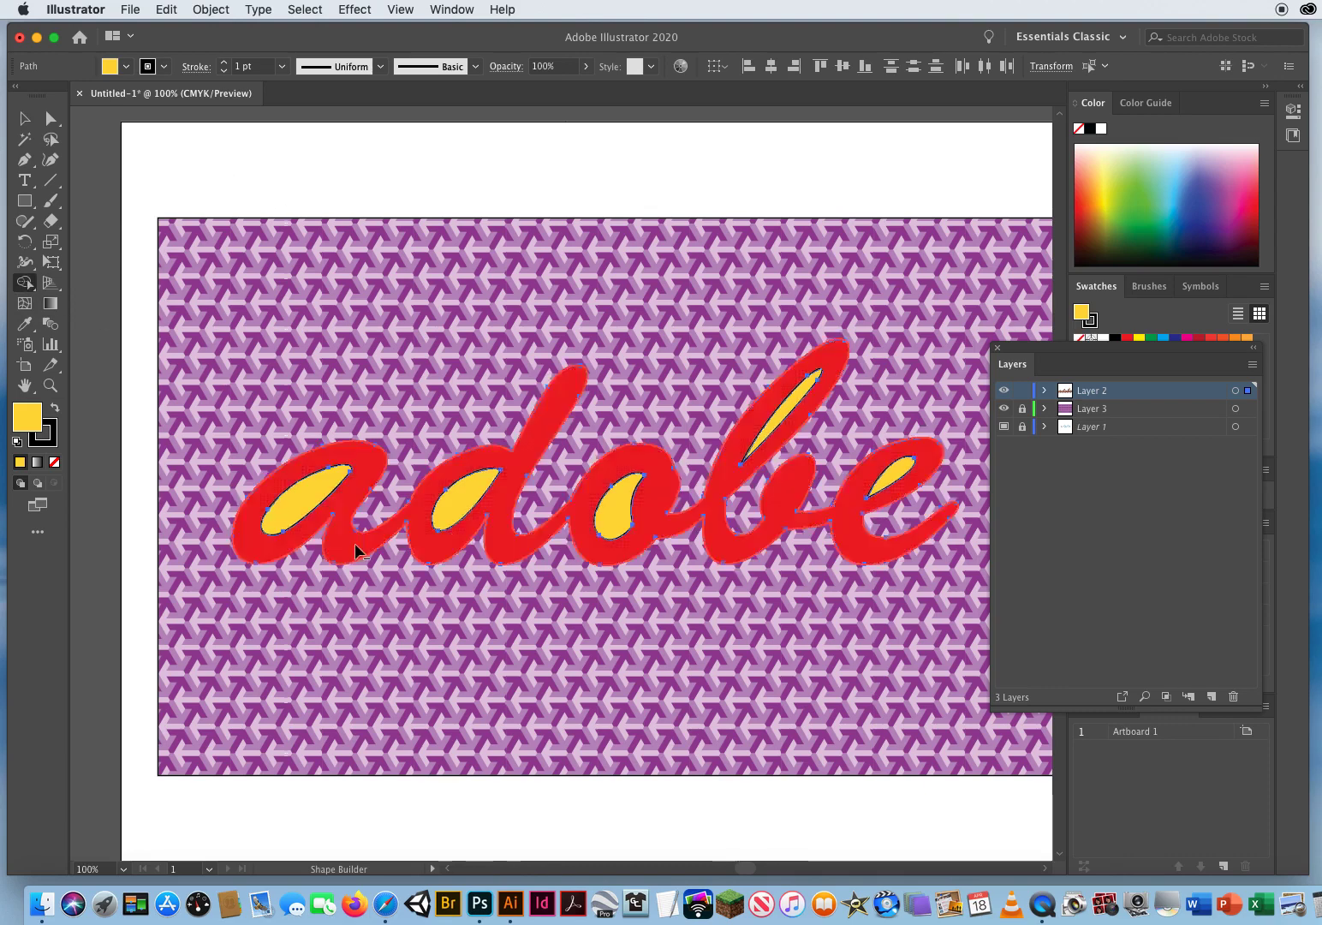
click(304, 501)
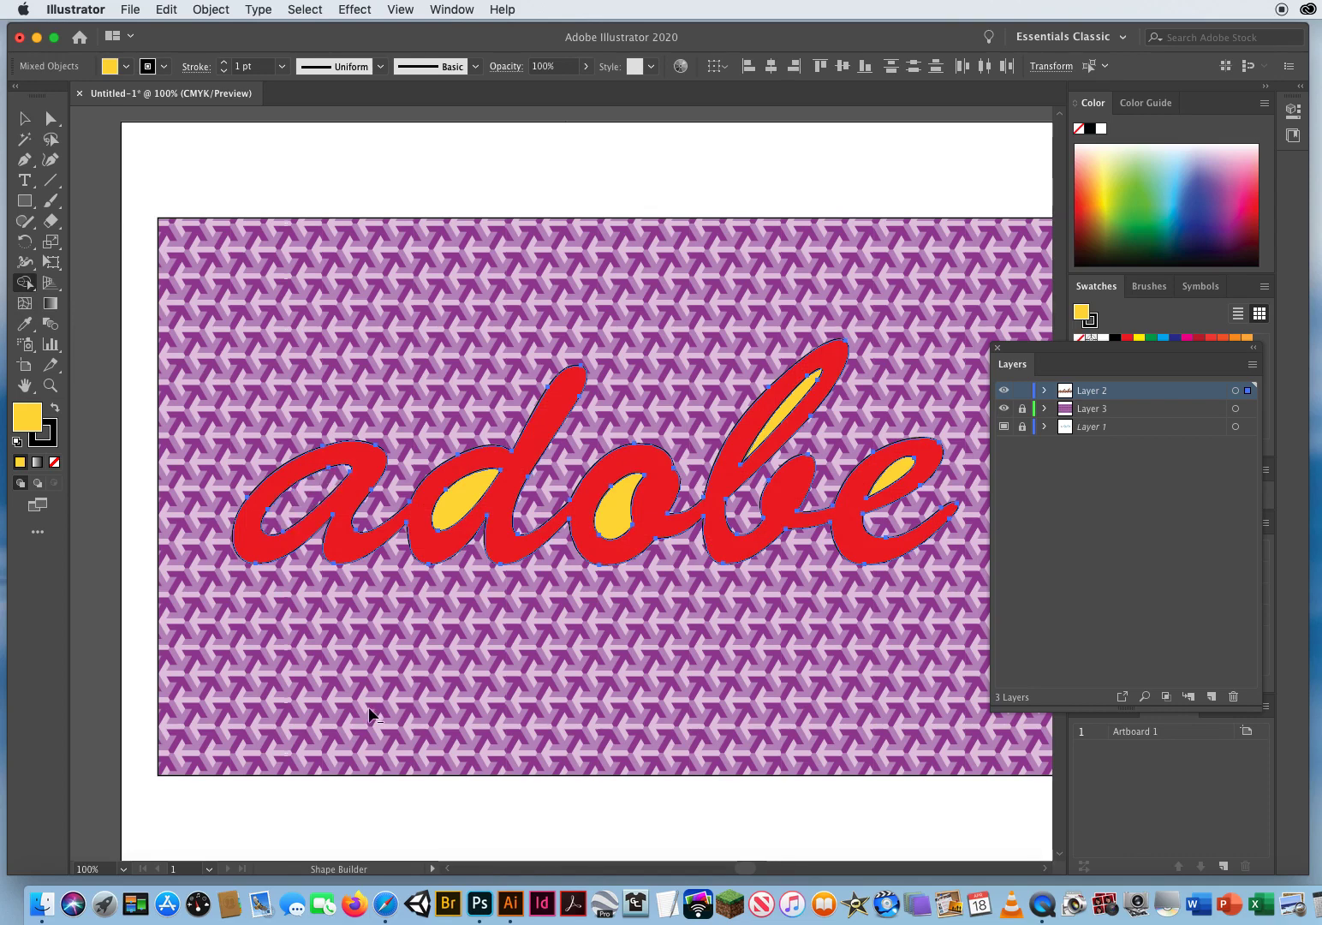
click(460, 508)
click(612, 505)
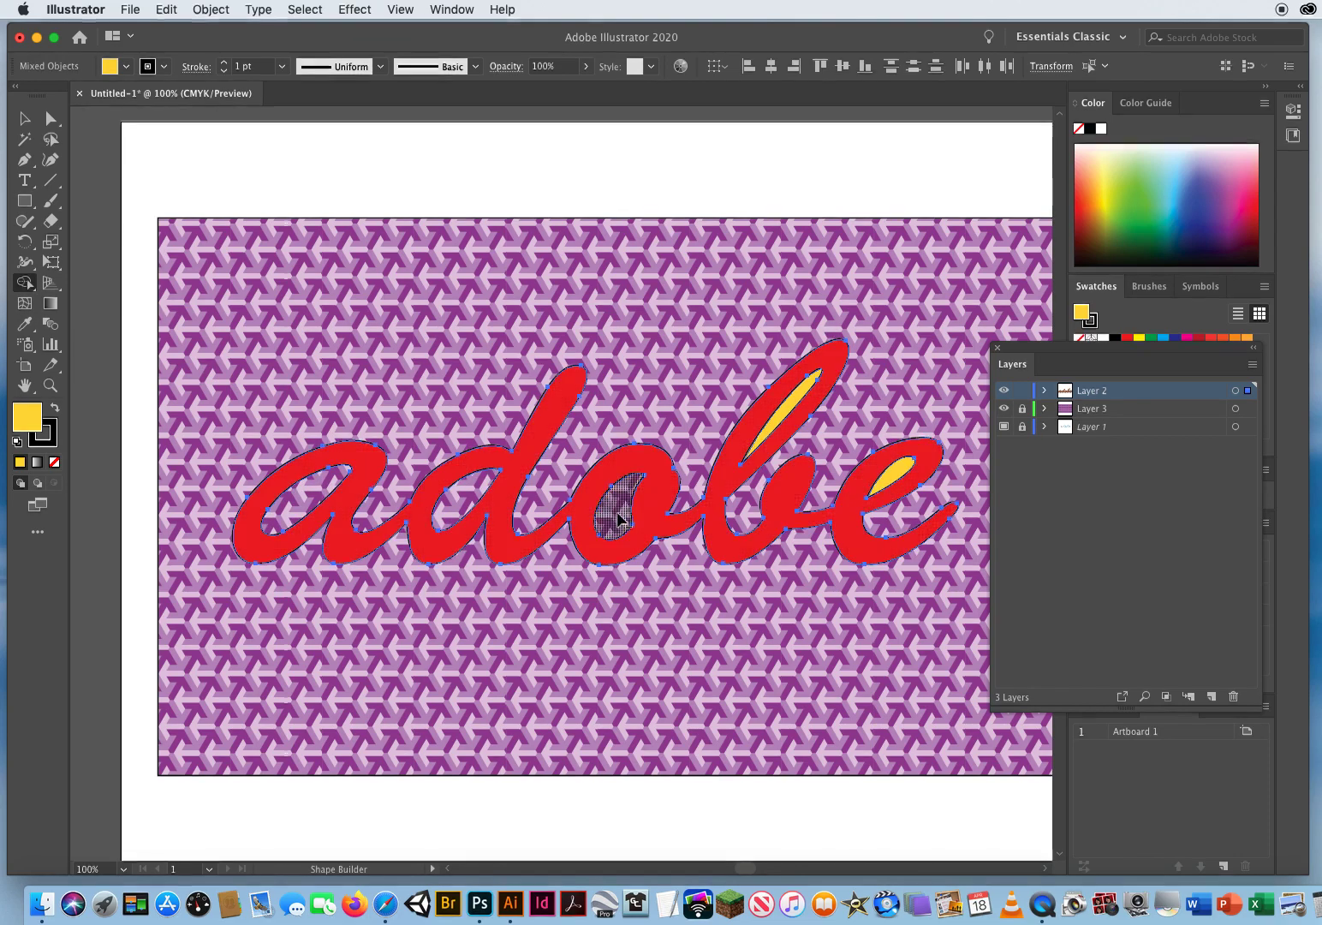
click(798, 398)
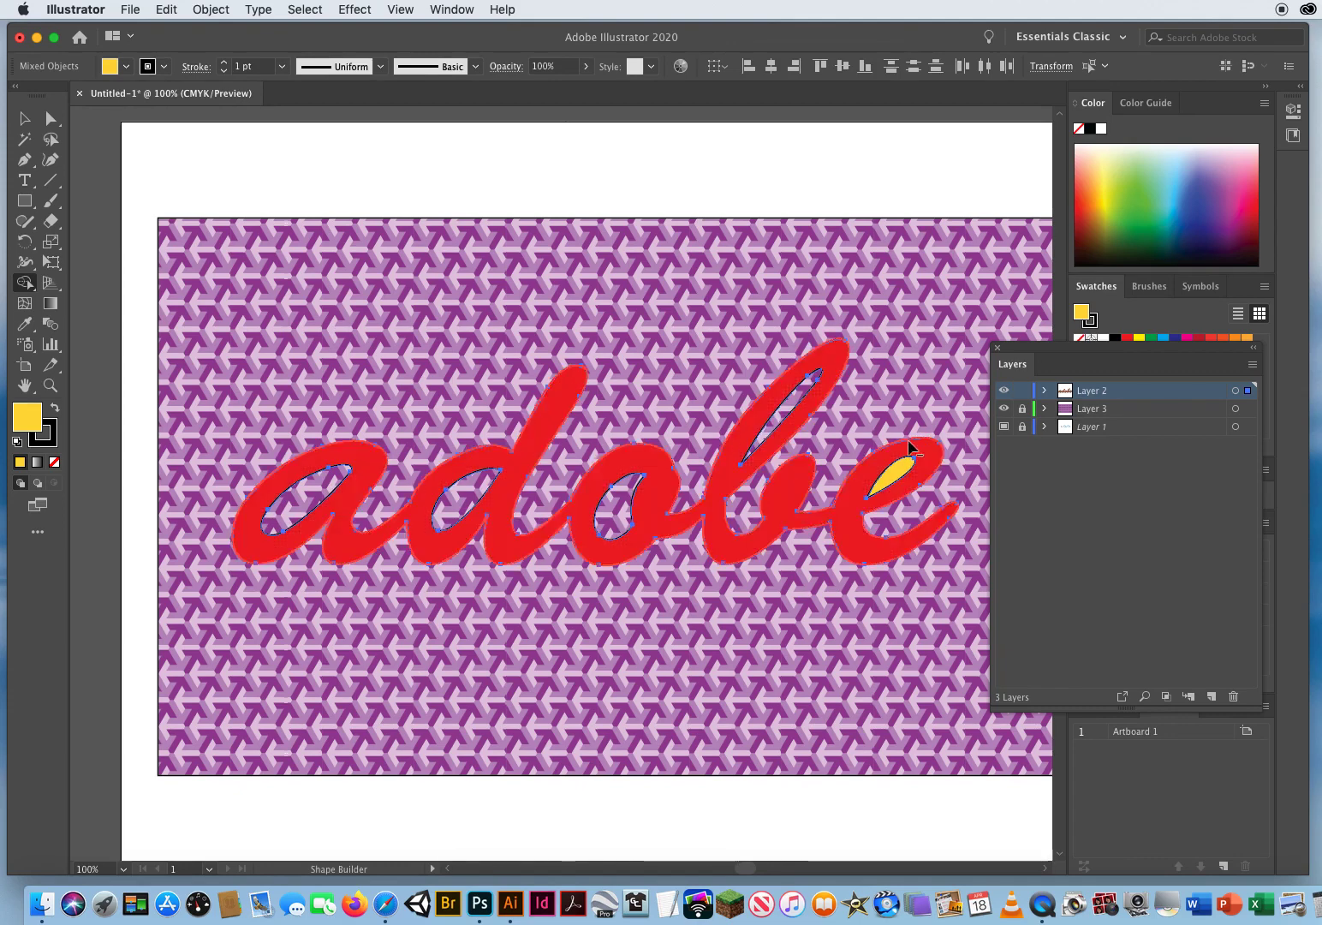
click(894, 465)
key(v)
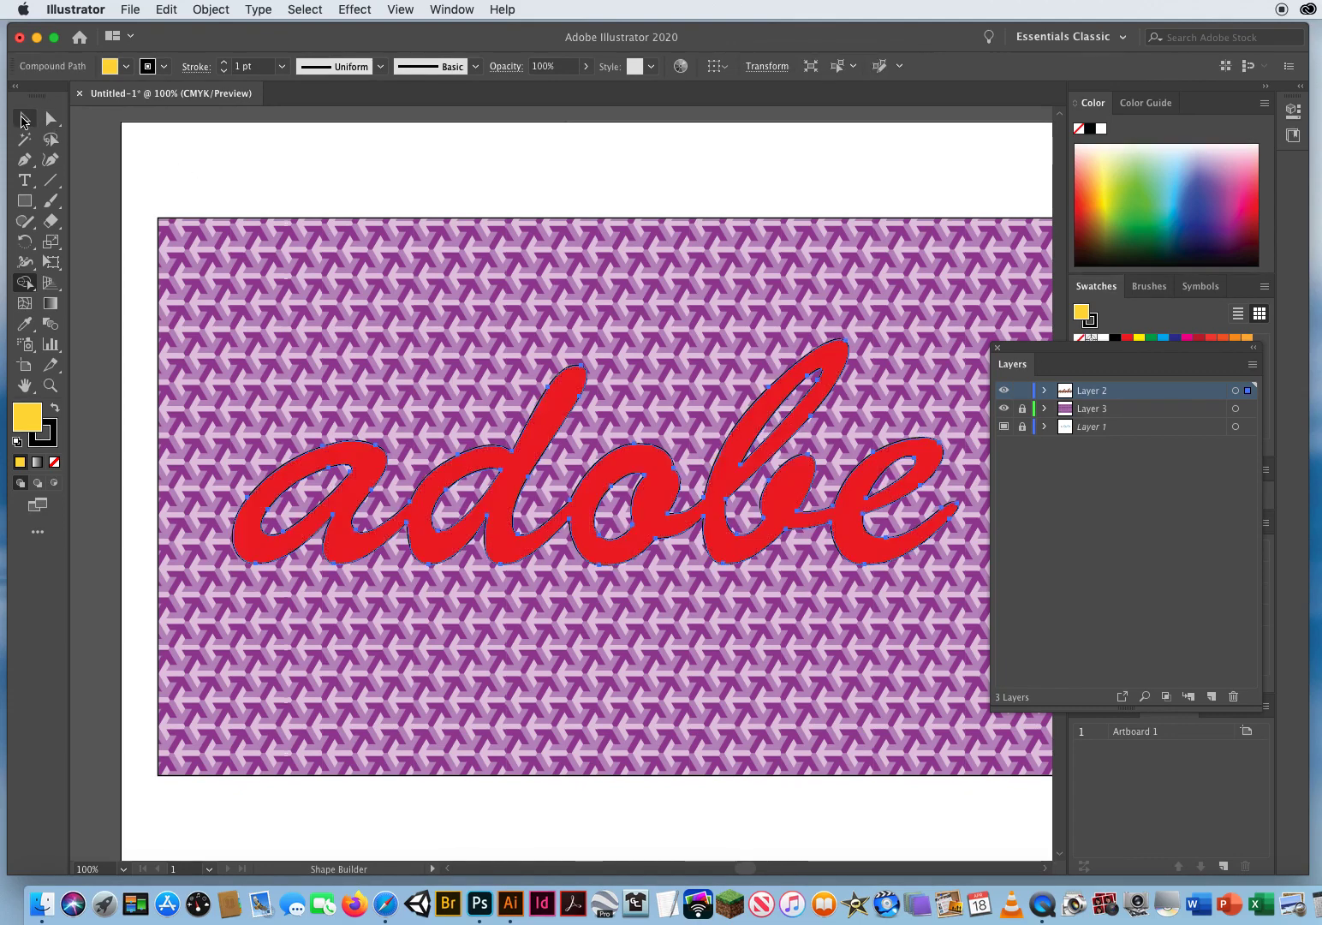
click(218, 141)
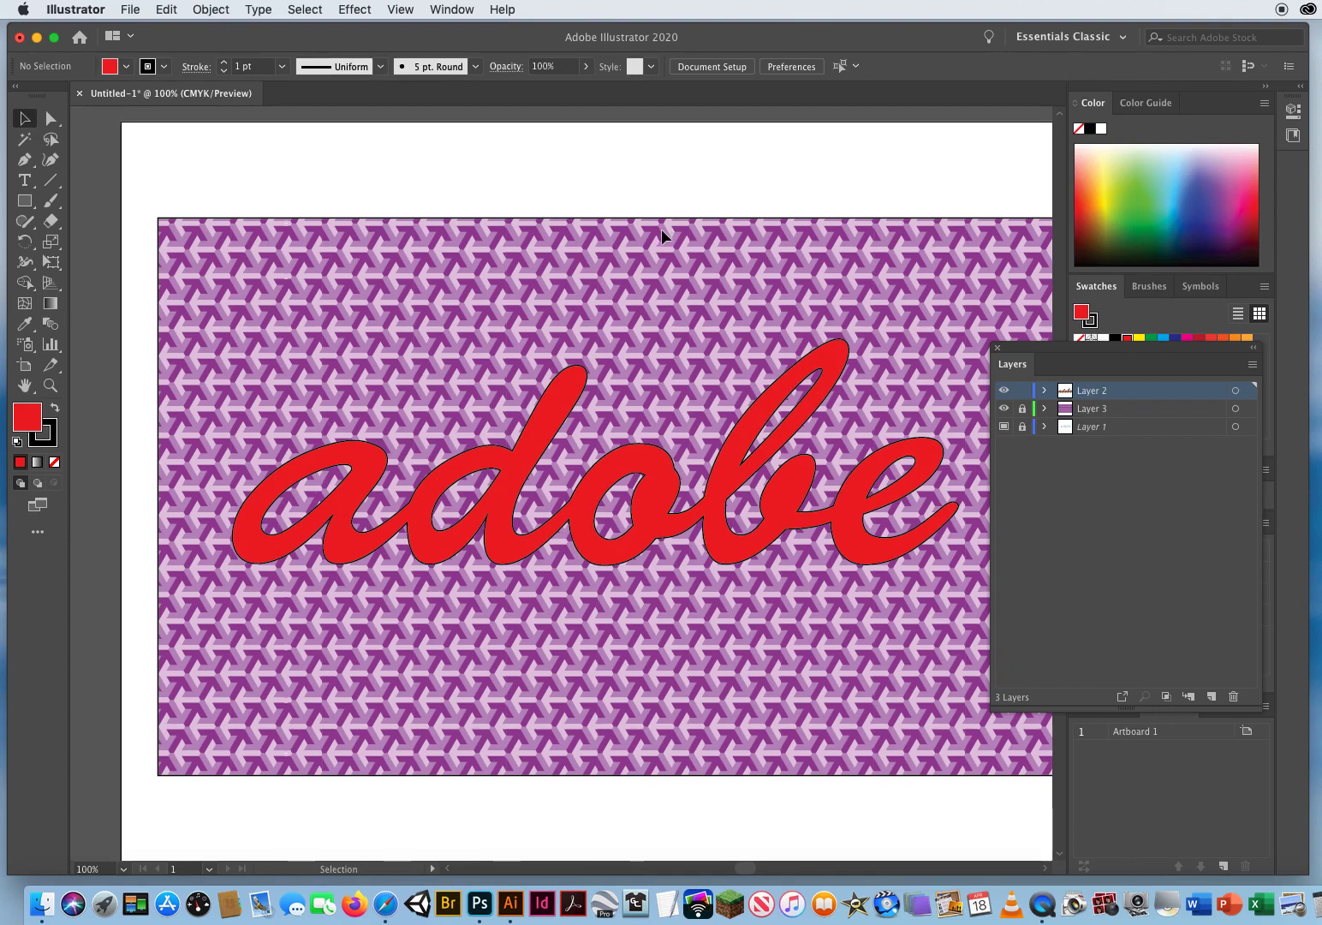
- Remove the black stroke from the red "adobe" lettering and deselect it
click(371, 465)
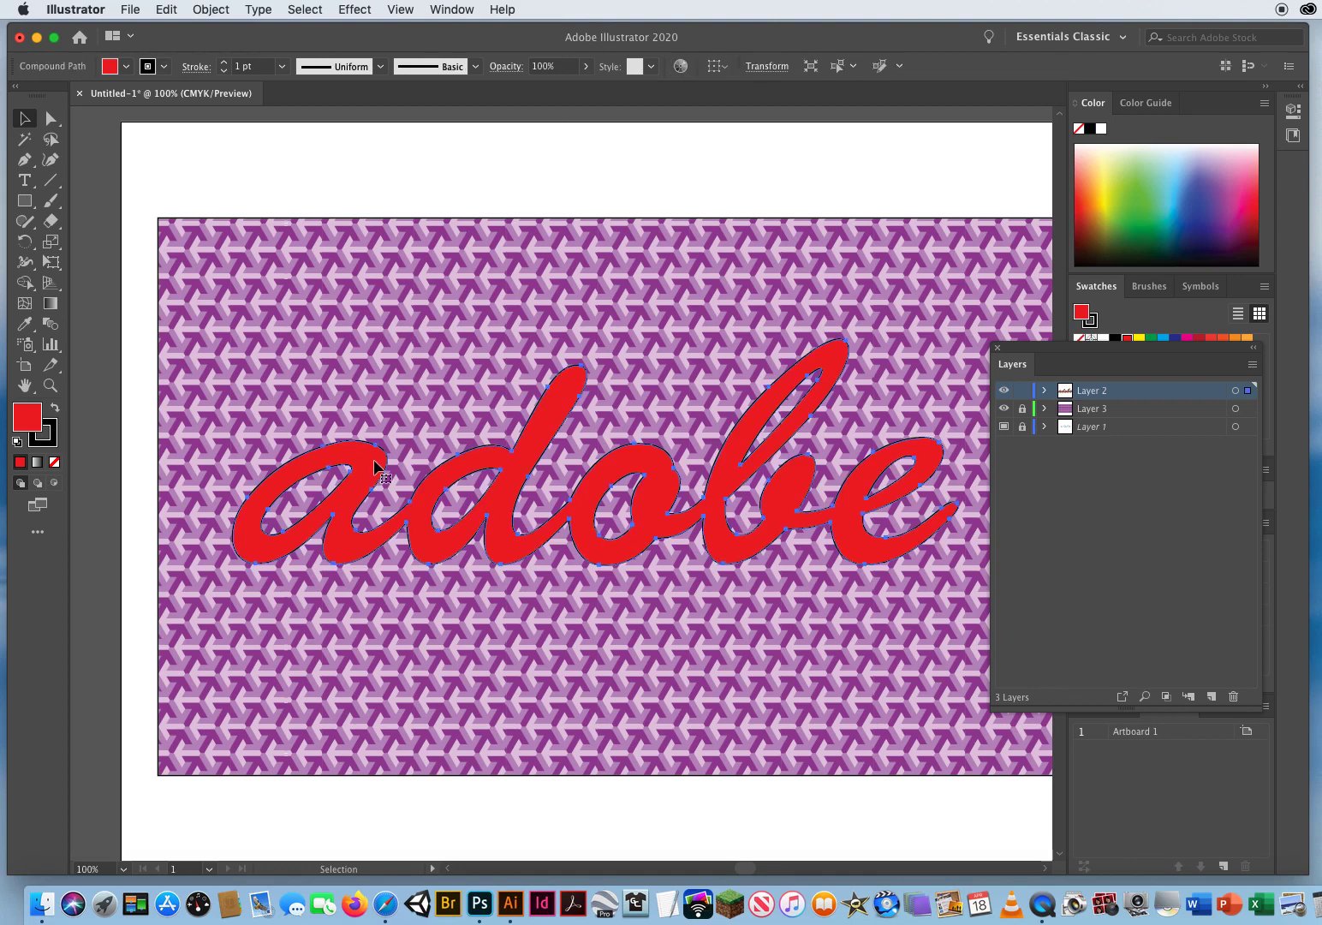
click(50, 438)
key(slash)
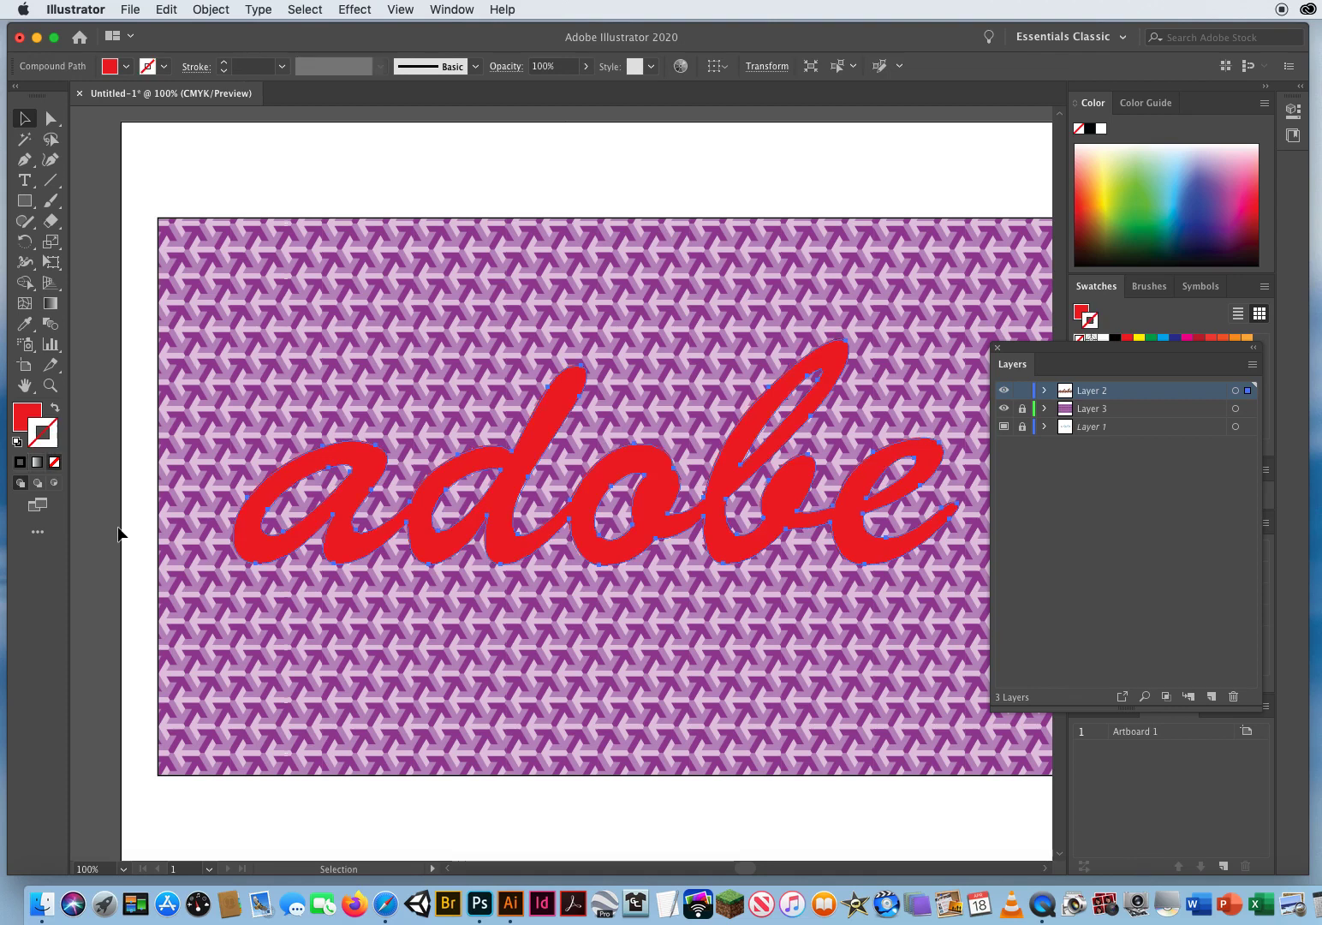
click(266, 185)
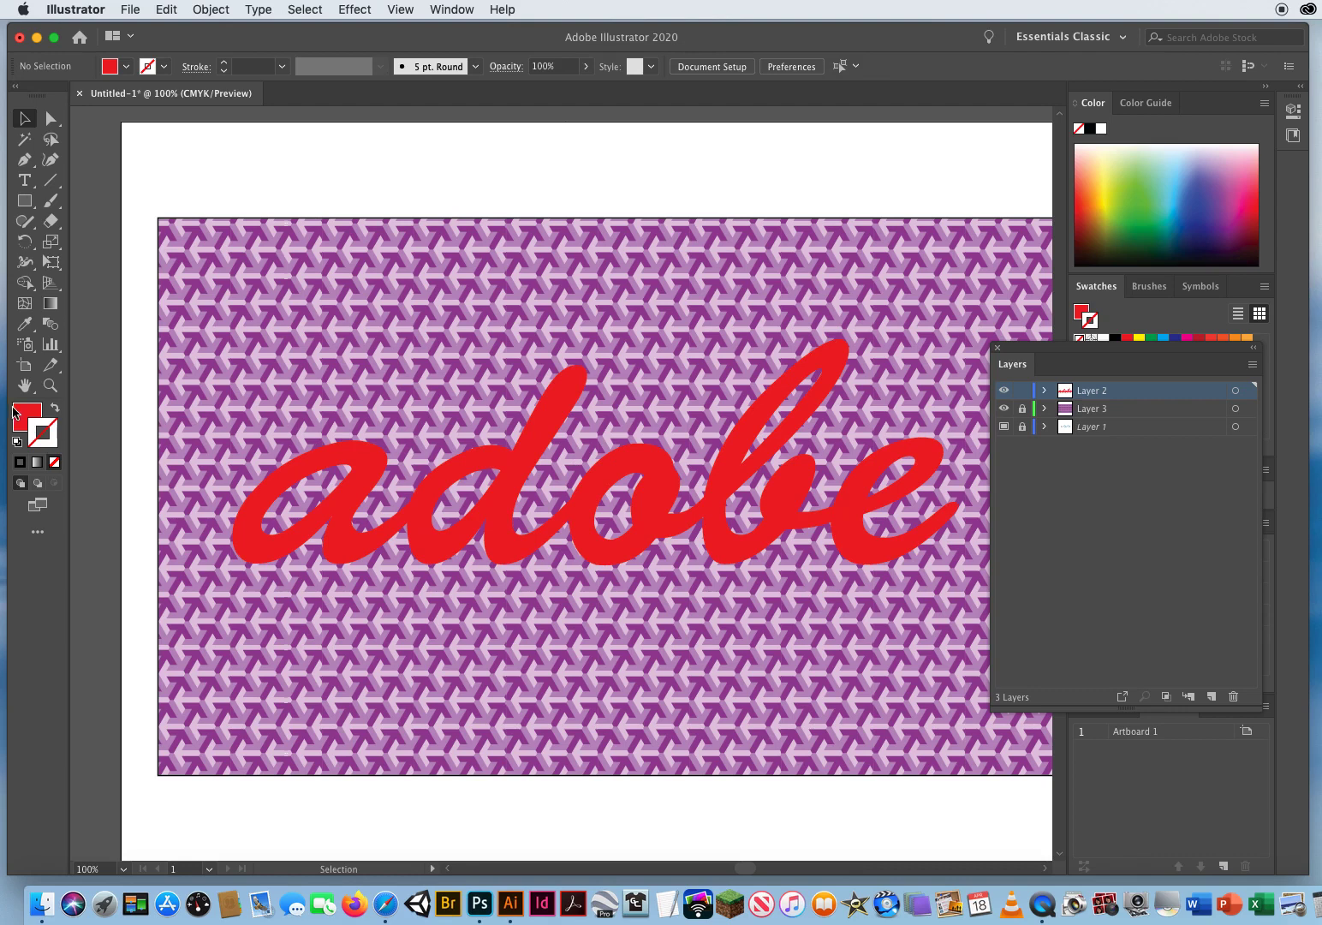
- Delete the template Layer 1 and move the Layers panel clear of the artboard
click(51, 385)
alt+click(612, 452)
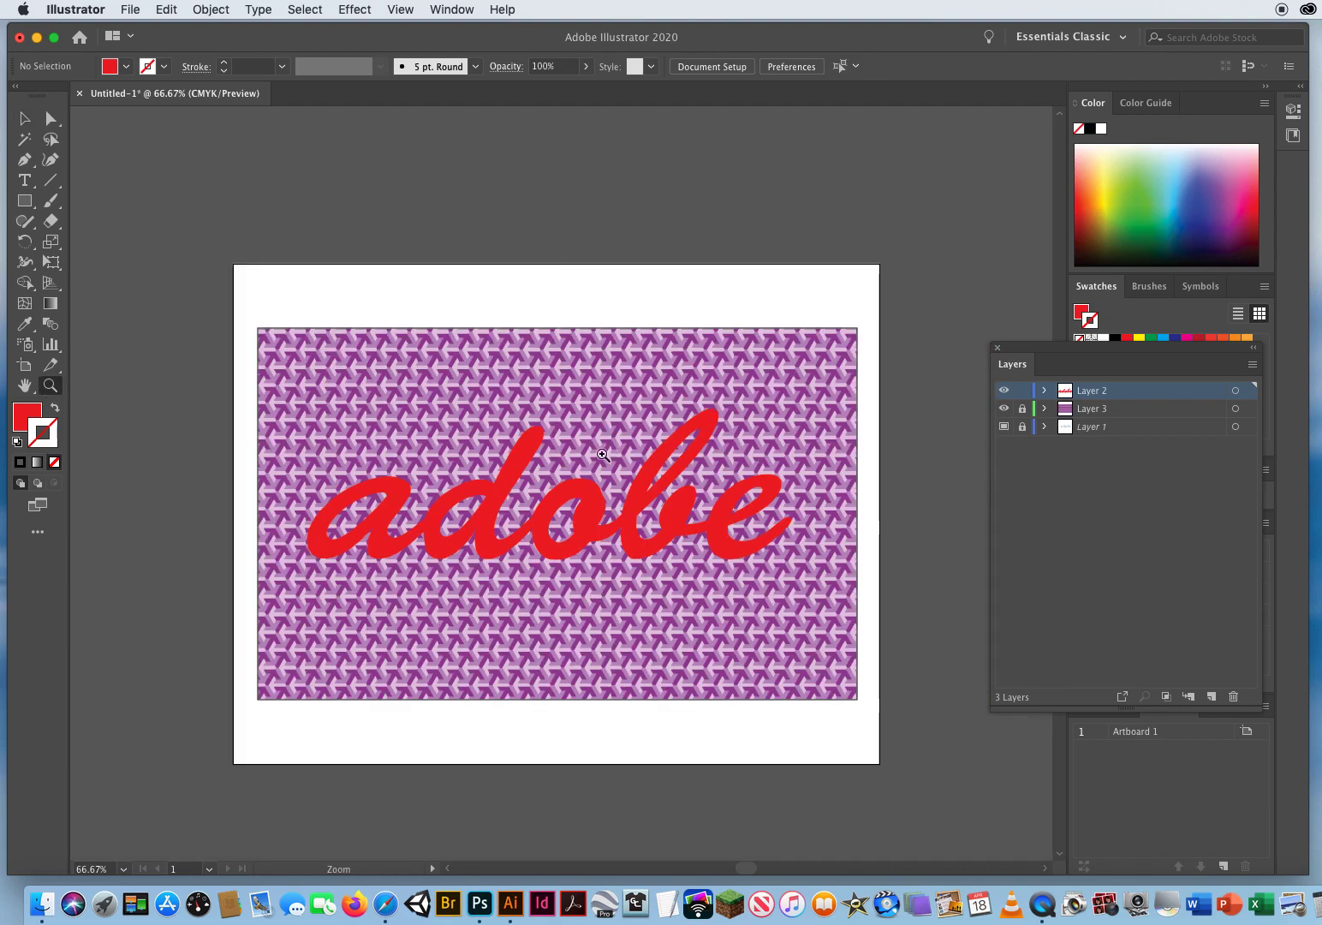
click(24, 120)
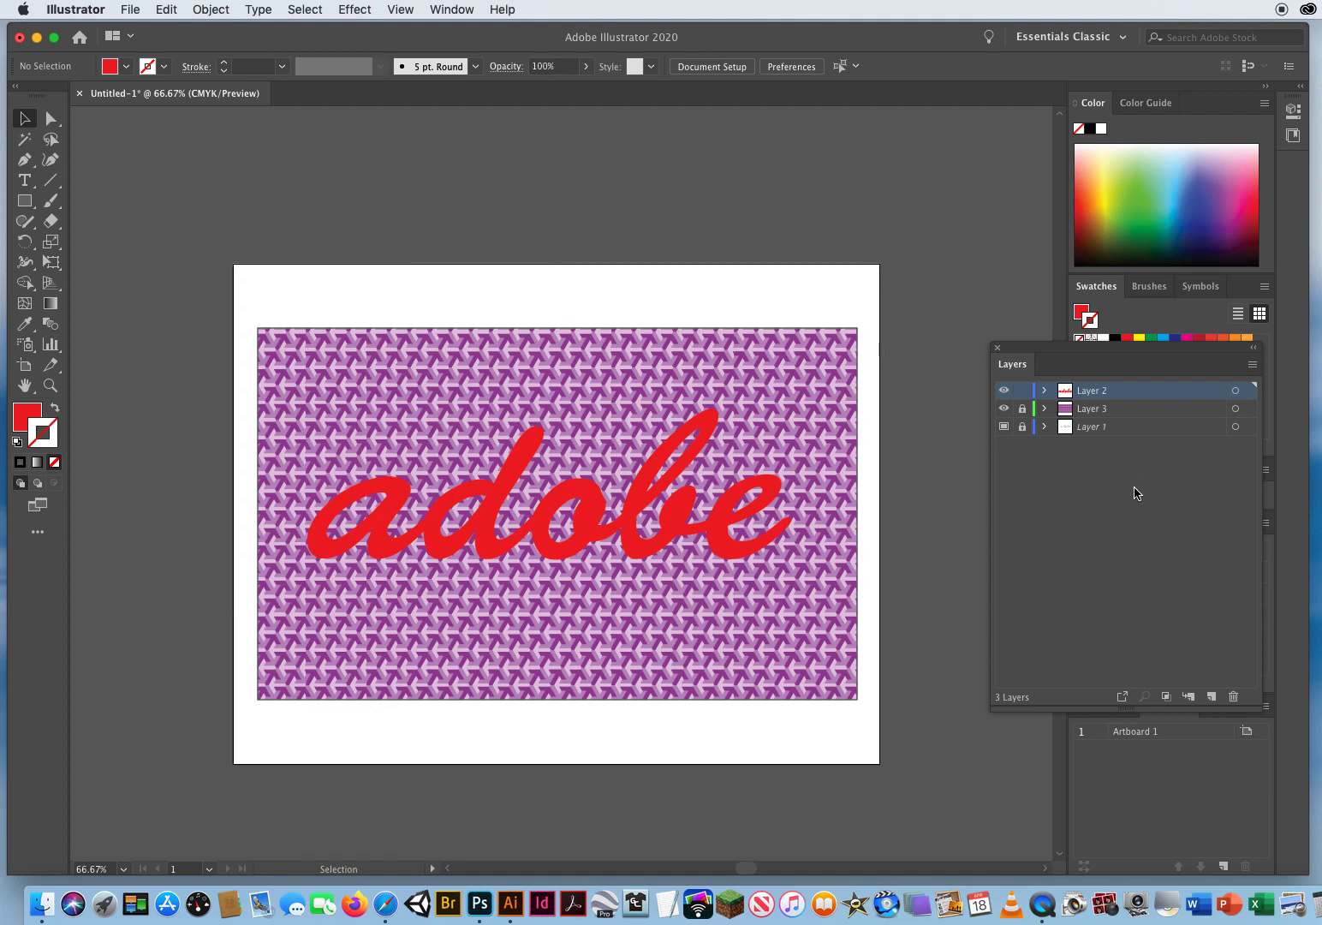
click(1124, 427)
drag(1062, 348, 1052, 590)
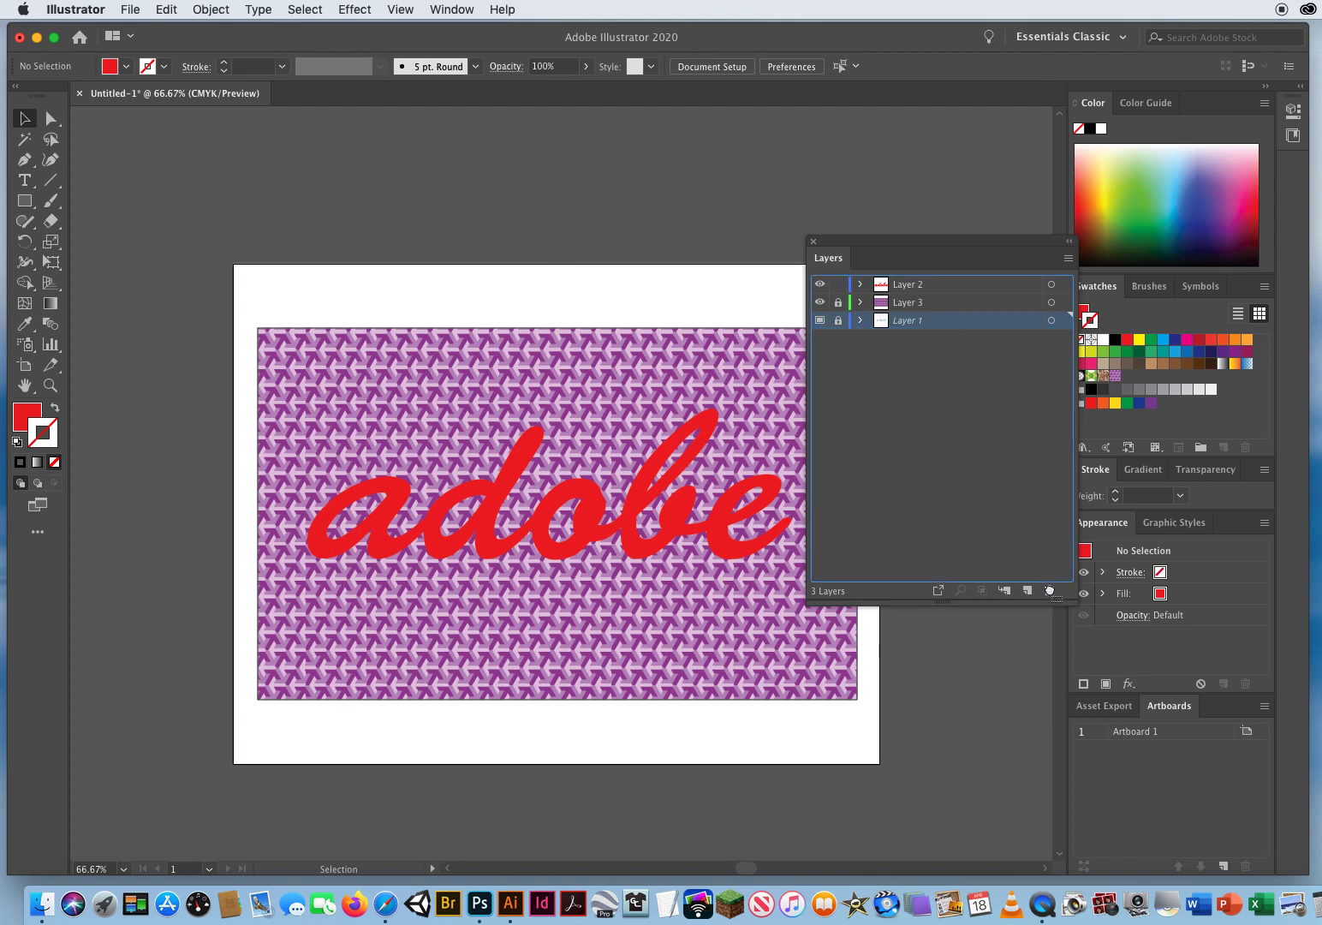
drag(856, 248, 985, 241)
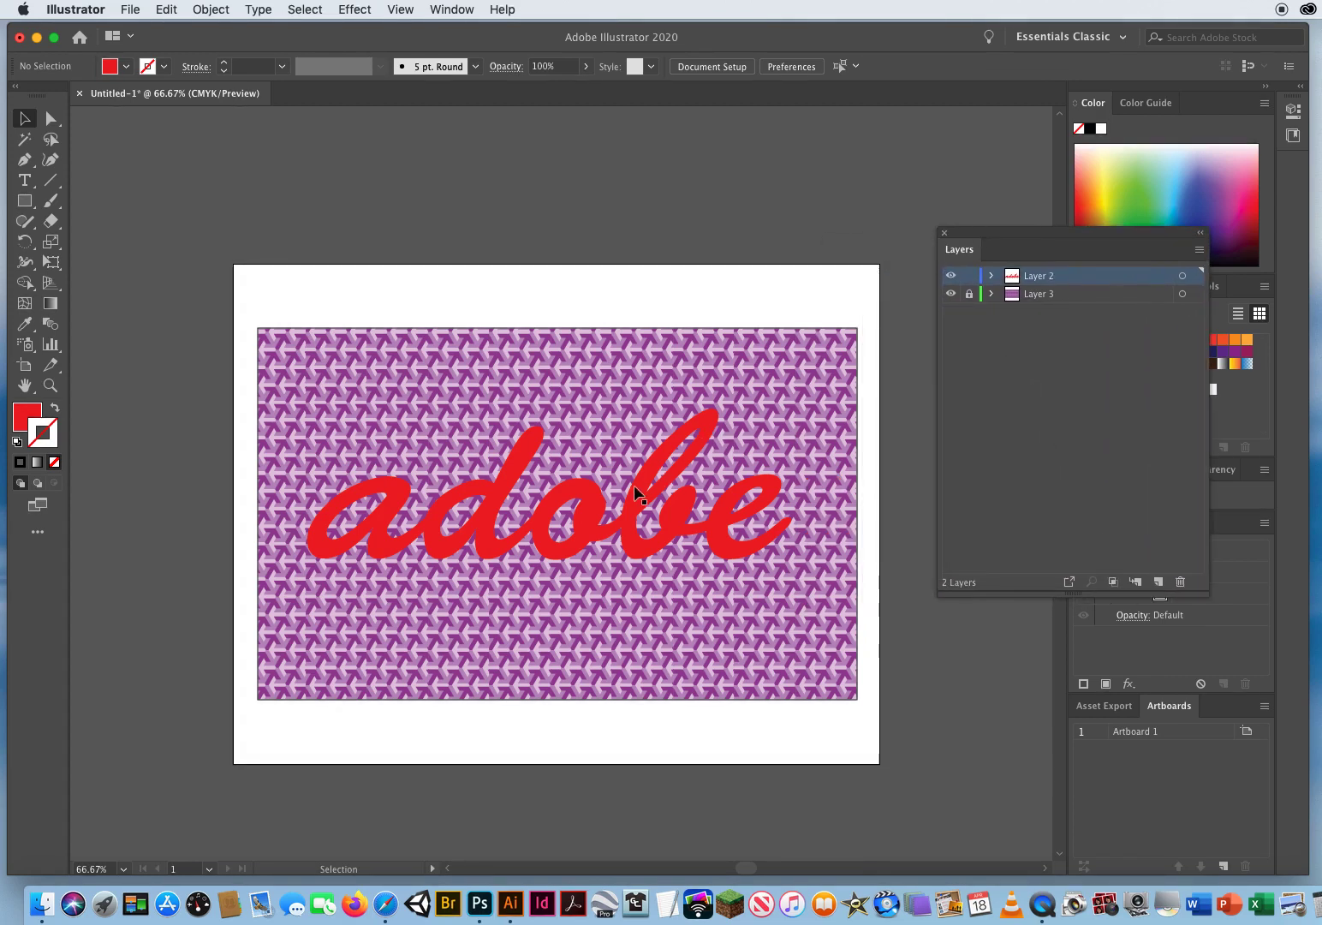